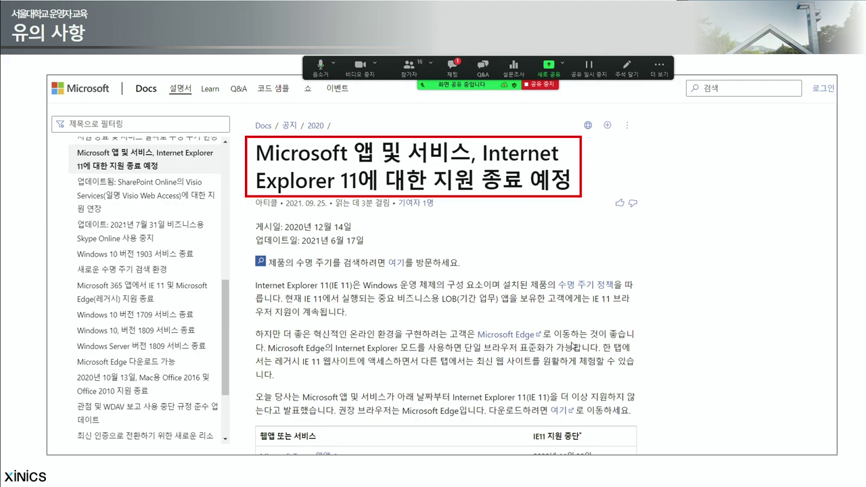
End the slideshow and switch to Chrome, showing the newetl.snu.ac.kr home page with its login control uncovered
{"action": "key", "text": "Right"}
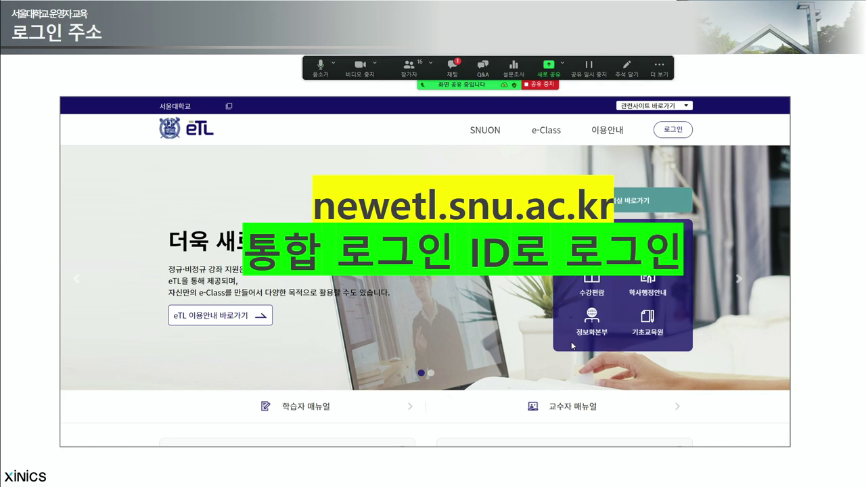
{"action": "key", "text": "Escape"}
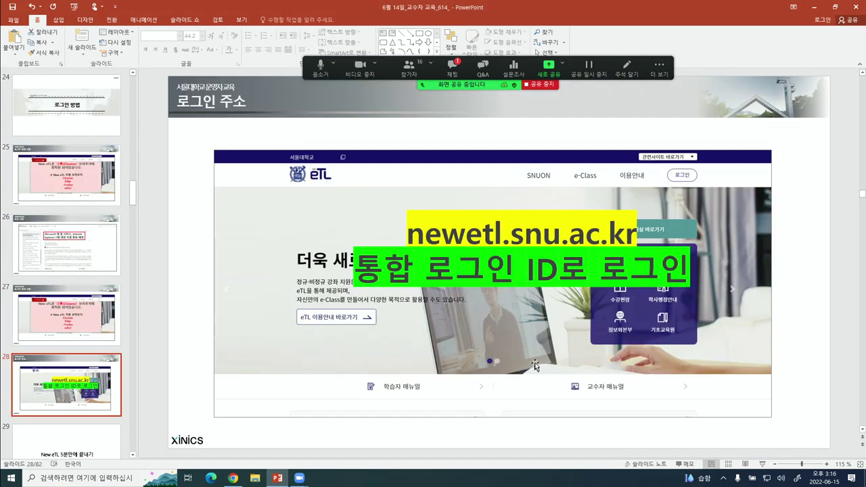
{"action": "left_click", "coordinate": [817, 7]}
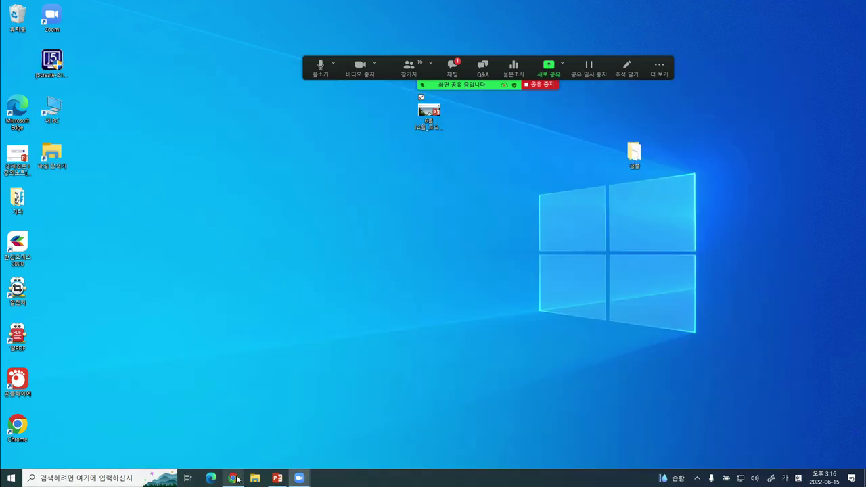
{"action": "left_click", "coordinate": [234, 478]}
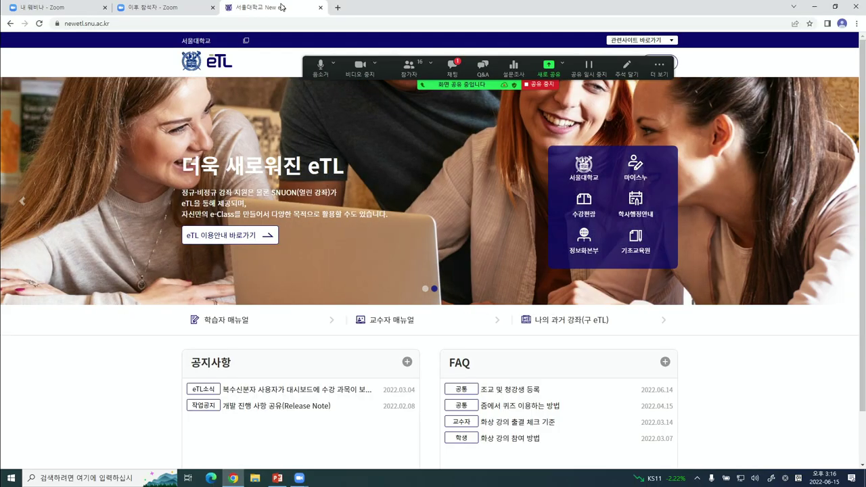
{"action": "left_click", "coordinate": [162, 24]}
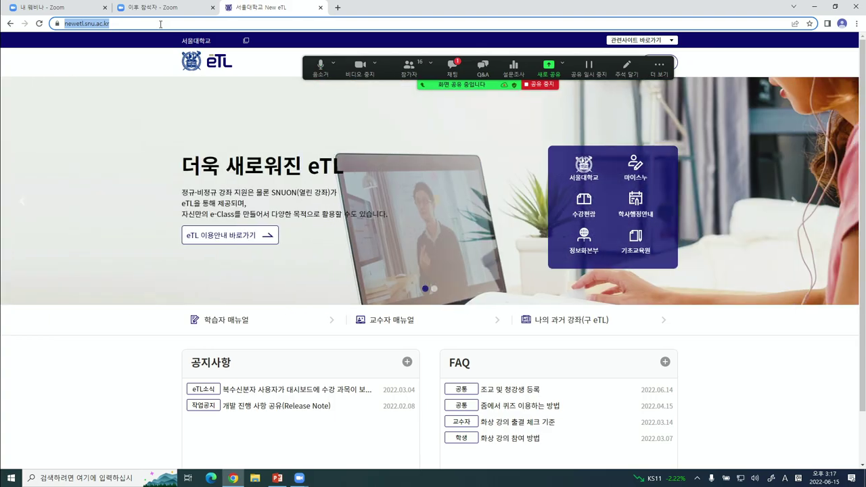
{"action": "left_click_drag", "start_coordinate": [489, 85], "coordinate": [478, 124]}
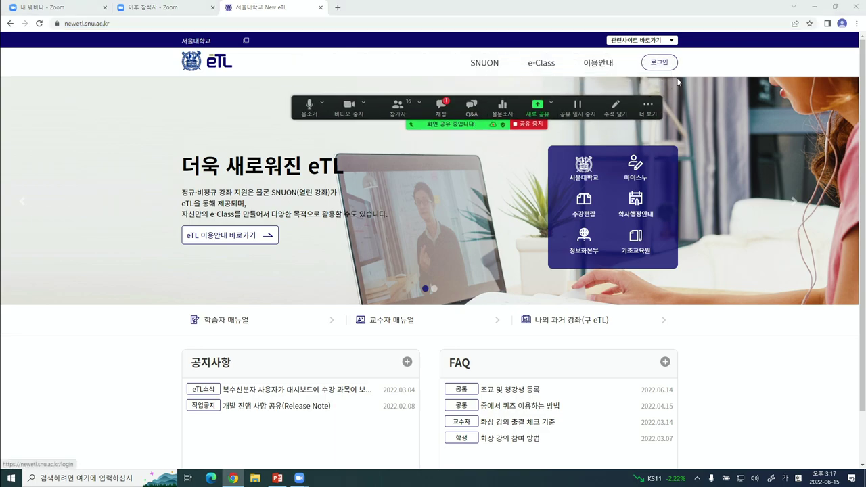
Log in to eTL with the account ID and password, keeping the meeting controls clear of the dashboard
{"action": "left_click", "coordinate": [661, 62]}
{"action": "left_click", "coordinate": [344, 158]}
{"action": "left_click", "coordinate": [357, 183]}
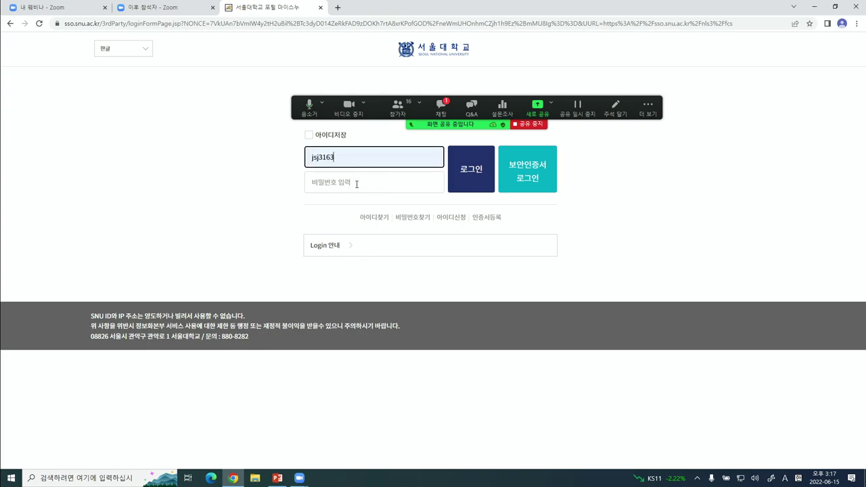
{"action": "left_click", "coordinate": [356, 184]}
{"action": "type", "text": "•••••••••"}
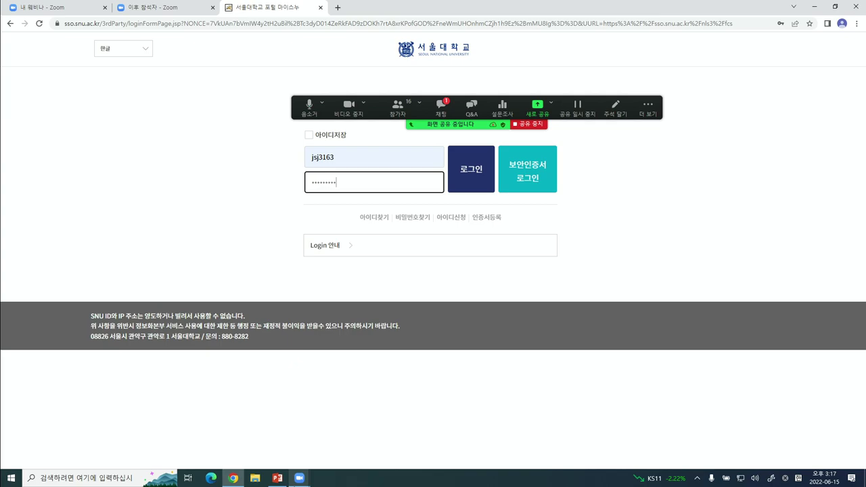
{"action": "key", "text": "Return"}
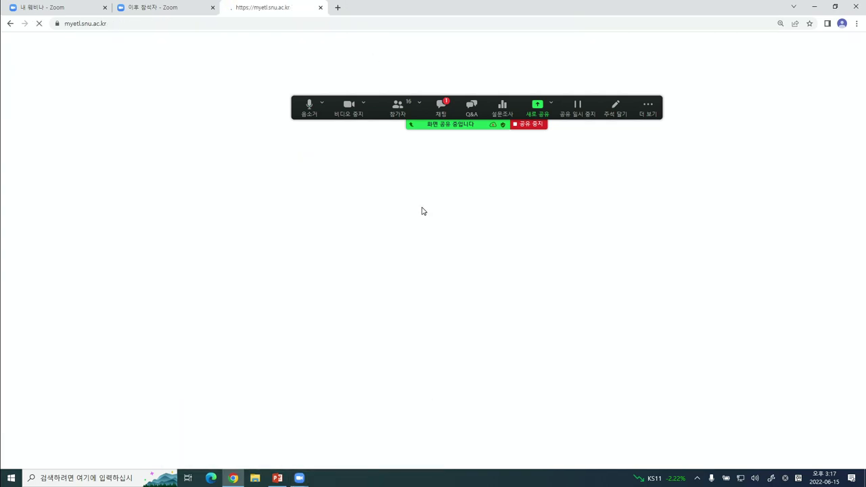
{"action": "left_click_drag", "start_coordinate": [470, 124], "coordinate": [509, 54]}
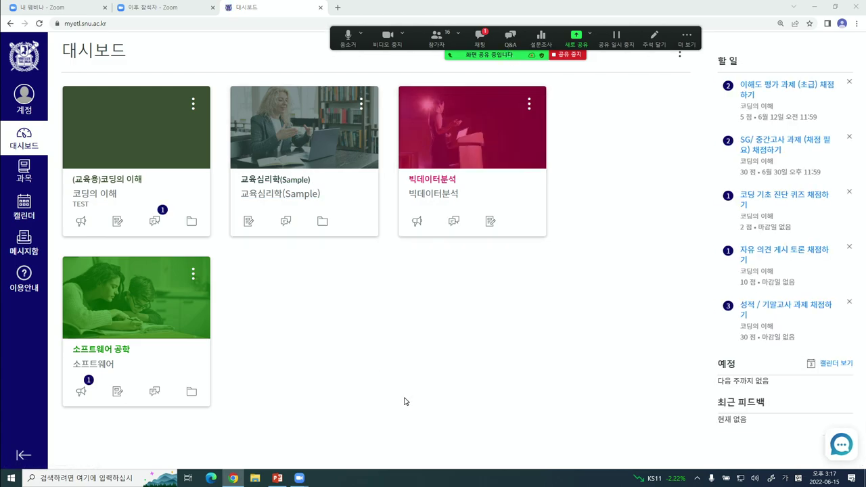
{"action": "key", "text": "ctrl+plus"}
{"action": "key", "text": "ctrl+plus"}
{"action": "key", "text": "ctrl+plus"}
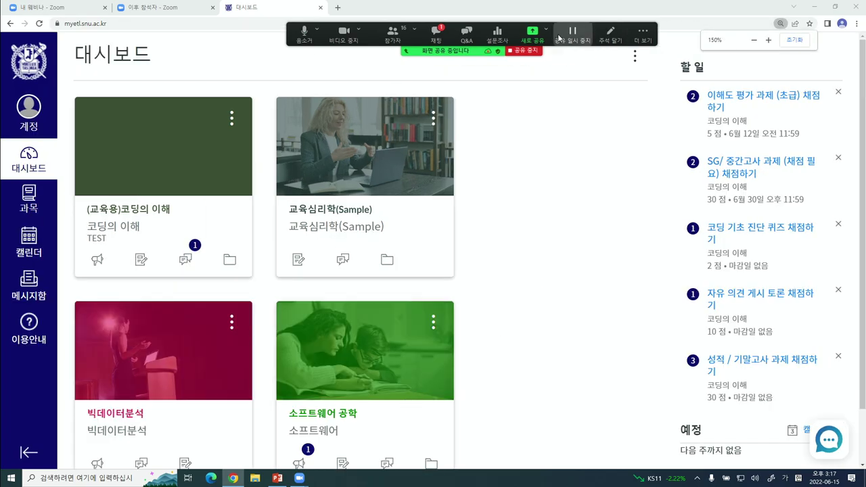
{"action": "left_click", "coordinate": [754, 40]}
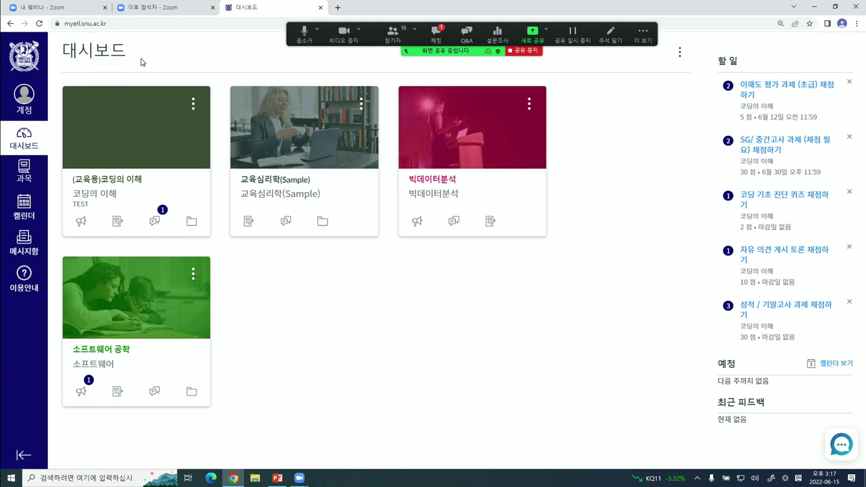
Open the account's notification preferences page (알림 기본 설정) and examine it
{"action": "left_click", "coordinate": [27, 110]}
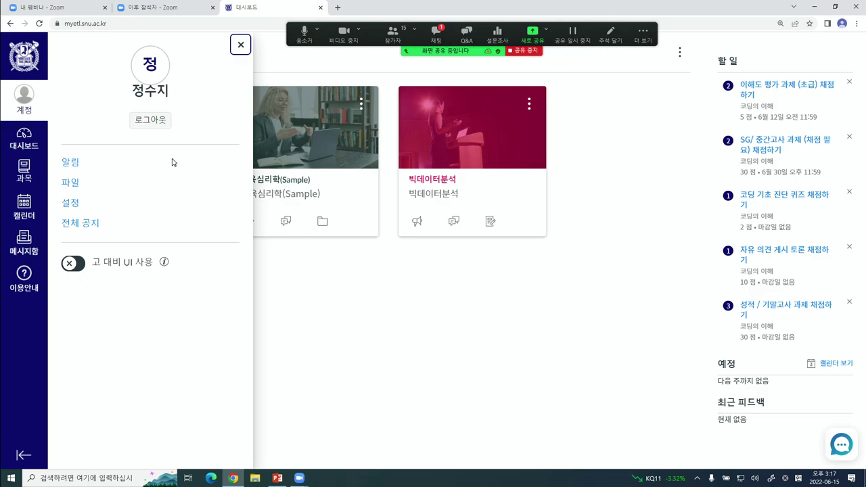
{"action": "left_click", "coordinate": [72, 168]}
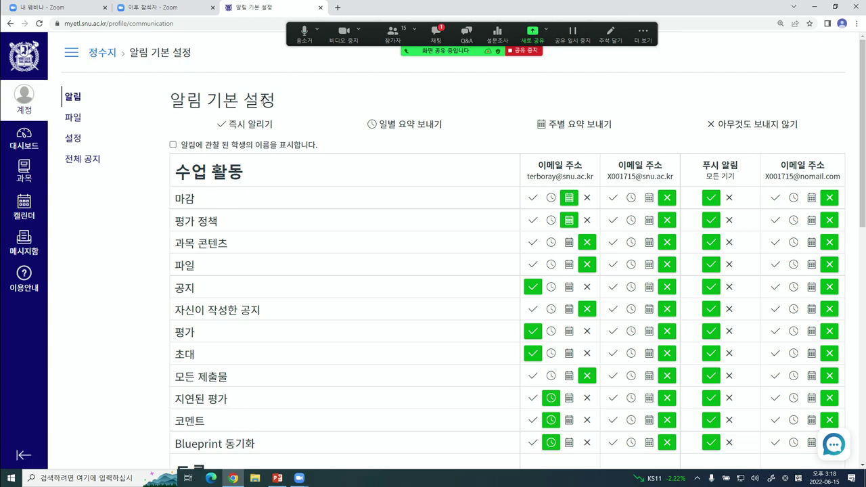
{"action": "left_click_drag", "start_coordinate": [205, 100], "coordinate": [260, 101]}
{"action": "left_click", "coordinate": [290, 101]}
View the list of all courses (모든 과목) and the monthly calendar
{"action": "left_click", "coordinate": [31, 168]}
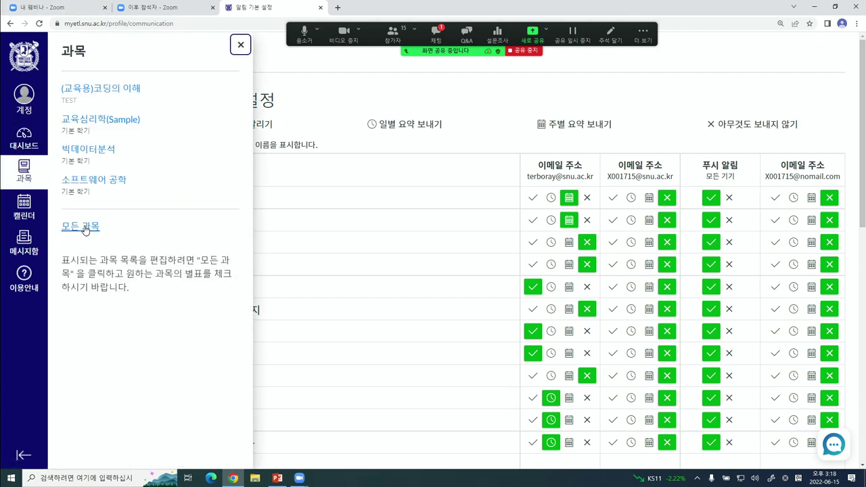
{"action": "left_click", "coordinate": [79, 230]}
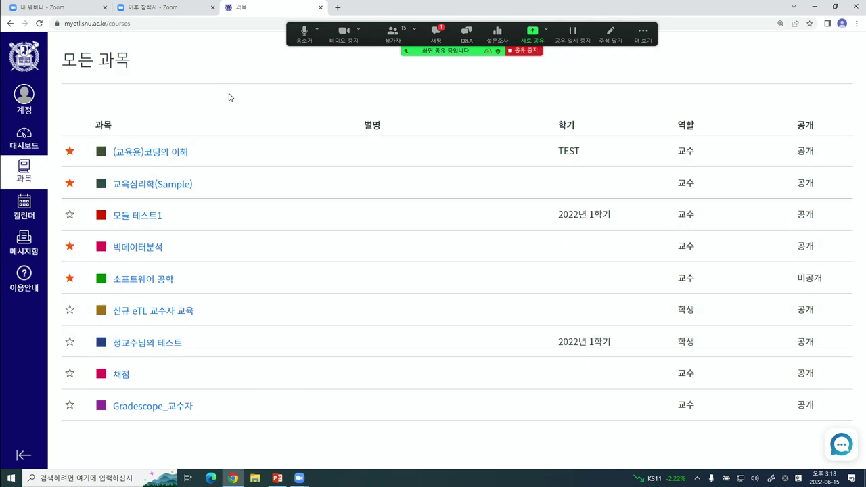
{"action": "left_click", "coordinate": [31, 216]}
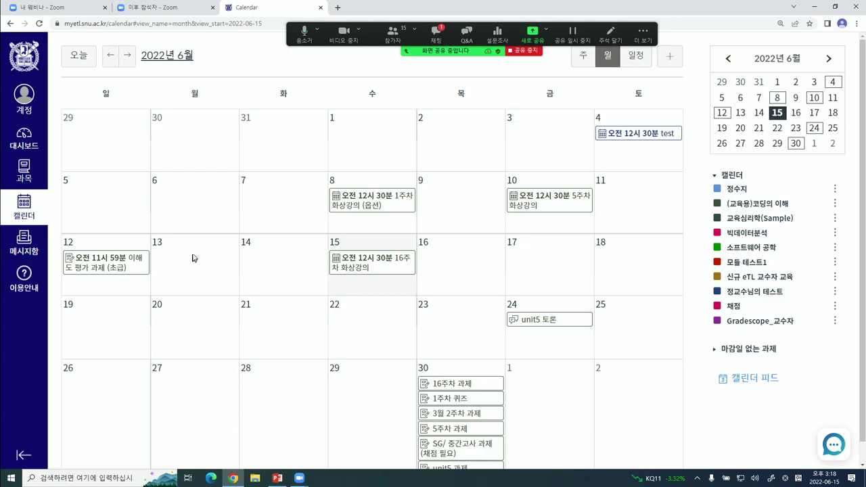
Open the inbox (메시지함), view the new message form and cancel it
{"action": "left_click", "coordinate": [24, 249]}
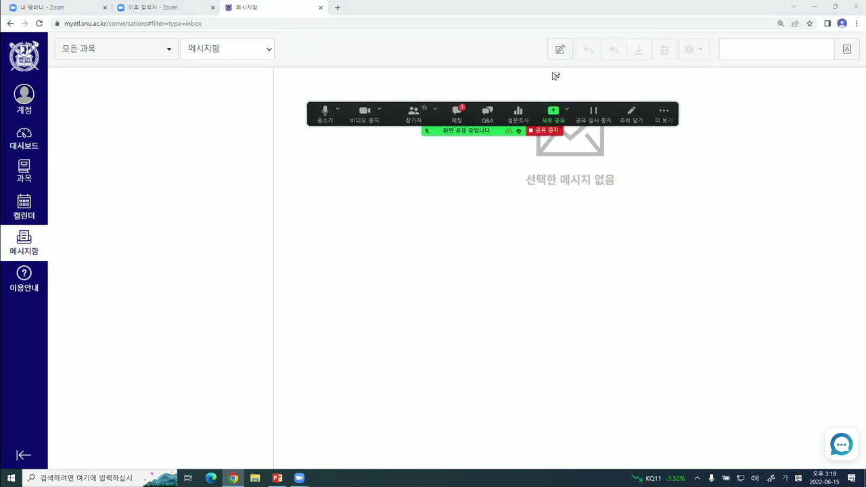
{"action": "left_click", "coordinate": [560, 48]}
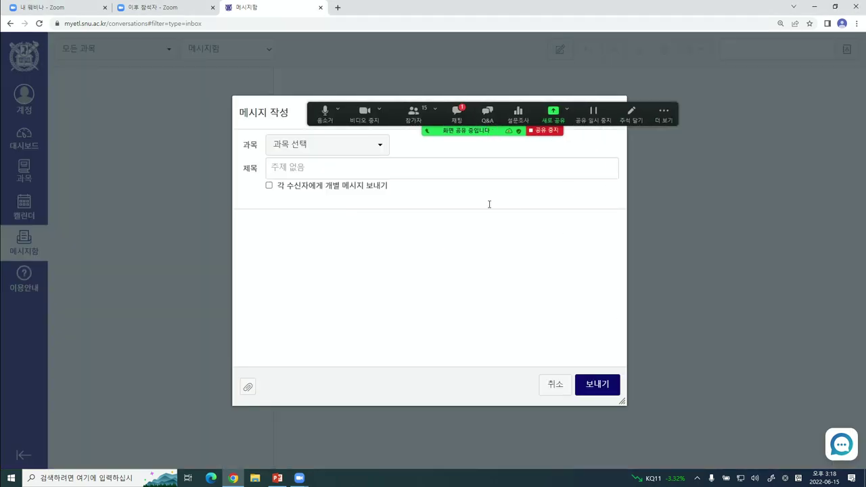
{"action": "left_click_drag", "start_coordinate": [481, 135], "coordinate": [475, 64]}
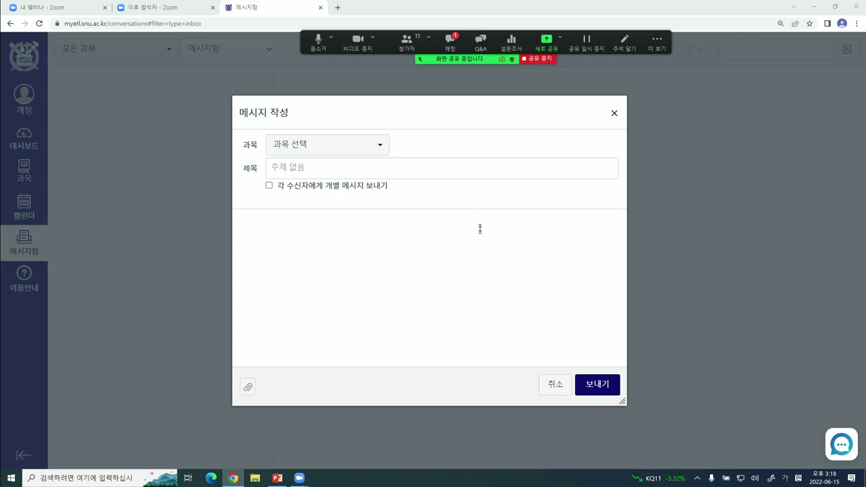
{"action": "left_click", "coordinate": [554, 386]}
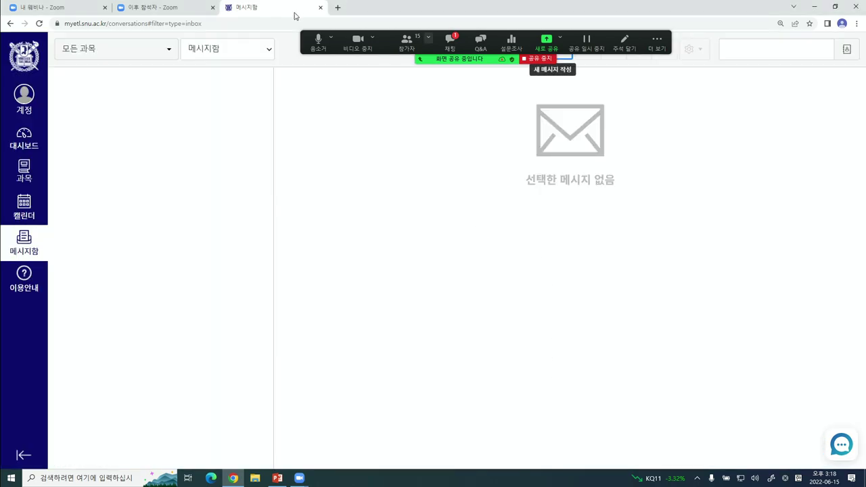
View the 이용안내 guide page and open the newetl.snu.ac.kr home page in a separate browser tab
{"action": "left_click", "coordinate": [34, 287]}
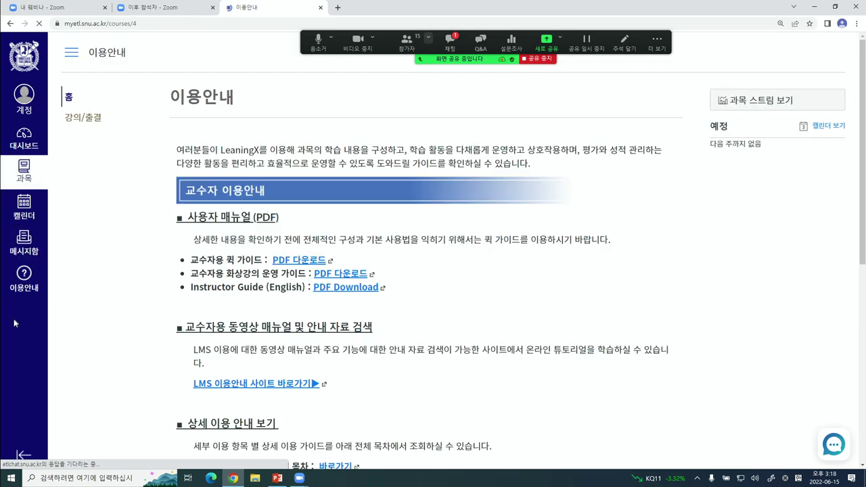
{"action": "right_click", "coordinate": [268, 9]}
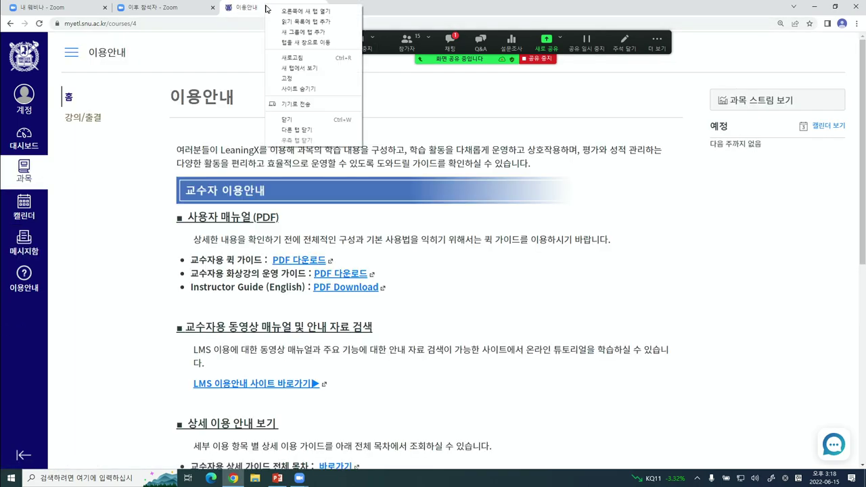
{"action": "left_click", "coordinate": [305, 61]}
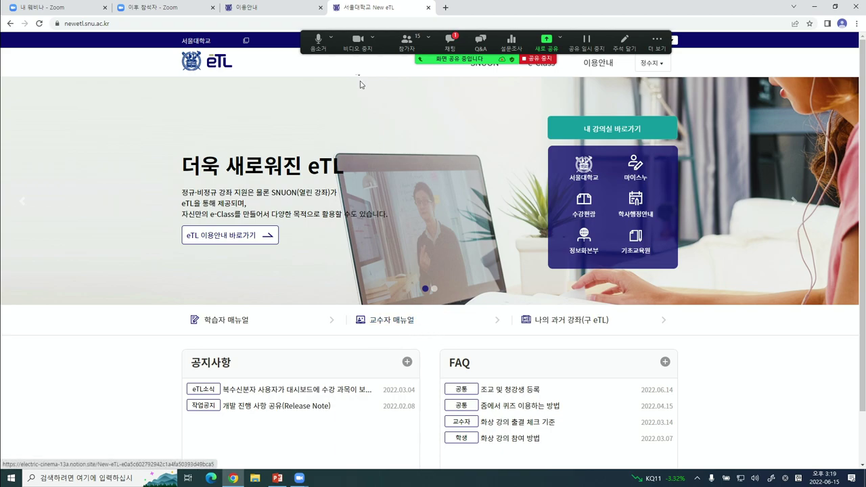
Return to the dashboard and examine its to-do (할 일) and upcoming (예정) sections
{"action": "left_click", "coordinate": [282, 7]}
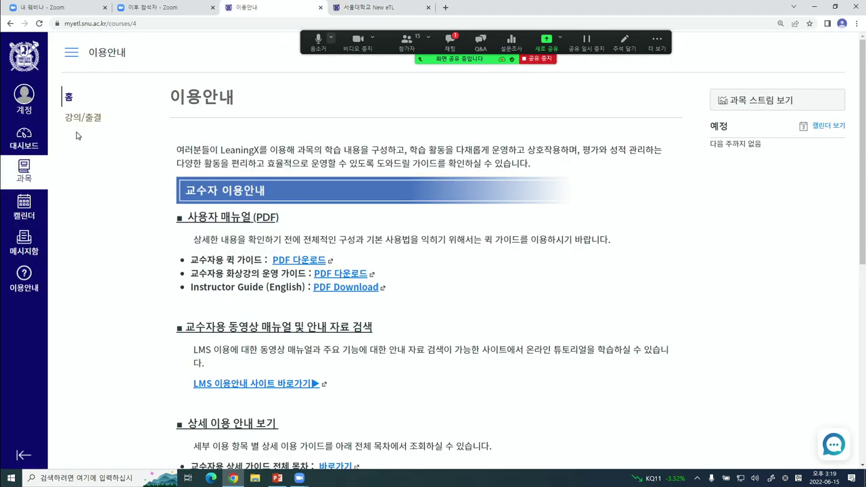
{"action": "left_click", "coordinate": [15, 140]}
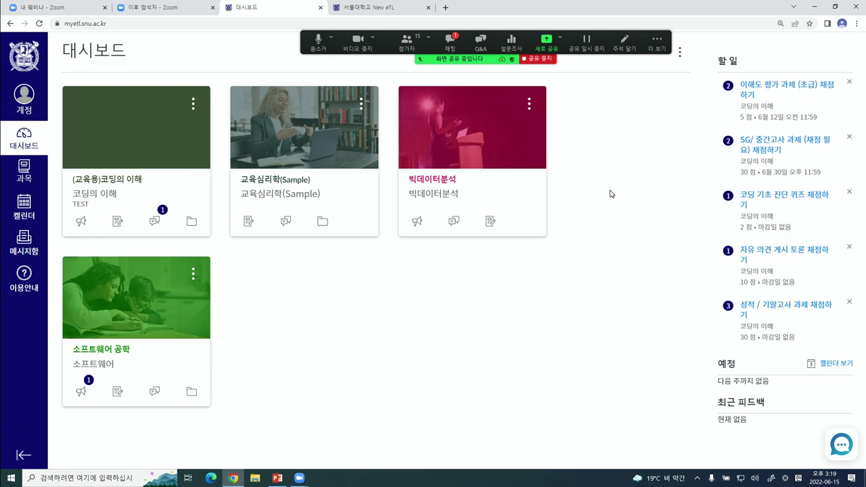
{"action": "left_click_drag", "start_coordinate": [716, 64], "coordinate": [744, 61]}
{"action": "left_click", "coordinate": [640, 240]}
{"action": "left_click_drag", "start_coordinate": [720, 363], "coordinate": [741, 367]}
{"action": "left_click", "coordinate": [612, 335]}
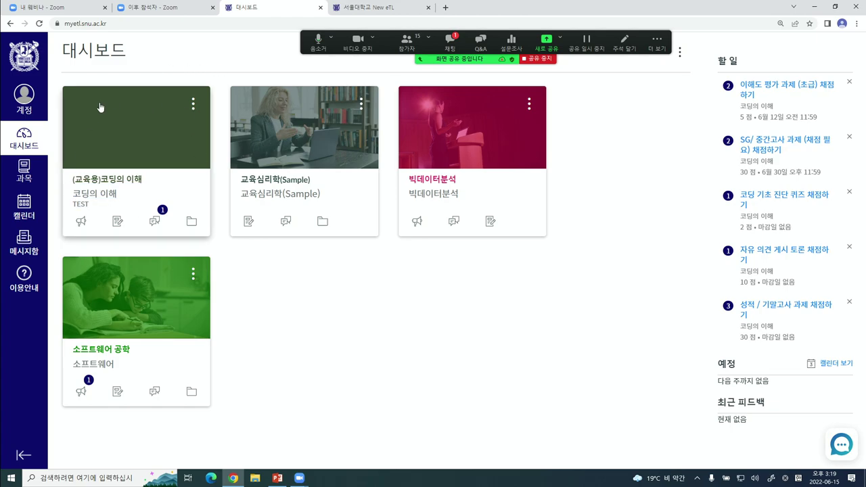
Open the (교육용)코딩의 이해 course, preview its home page in student view and exit the preview
{"action": "left_click", "coordinate": [110, 190]}
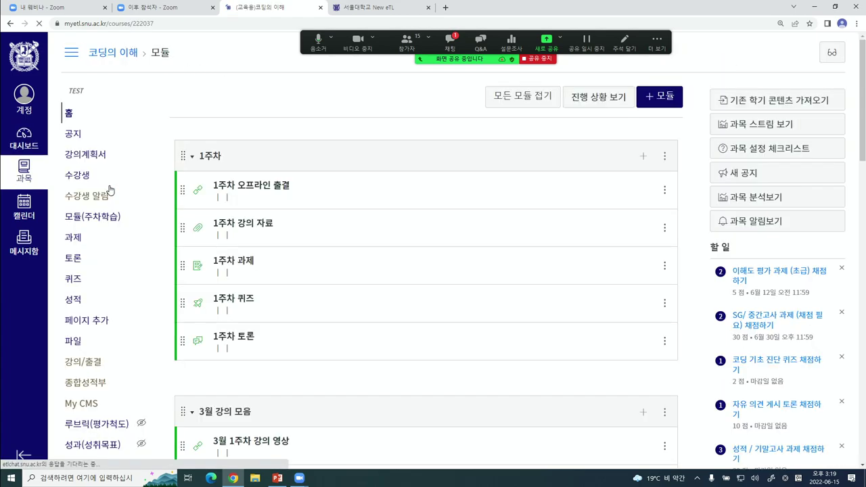
{"action": "left_click_drag", "start_coordinate": [459, 59], "coordinate": [388, 46]}
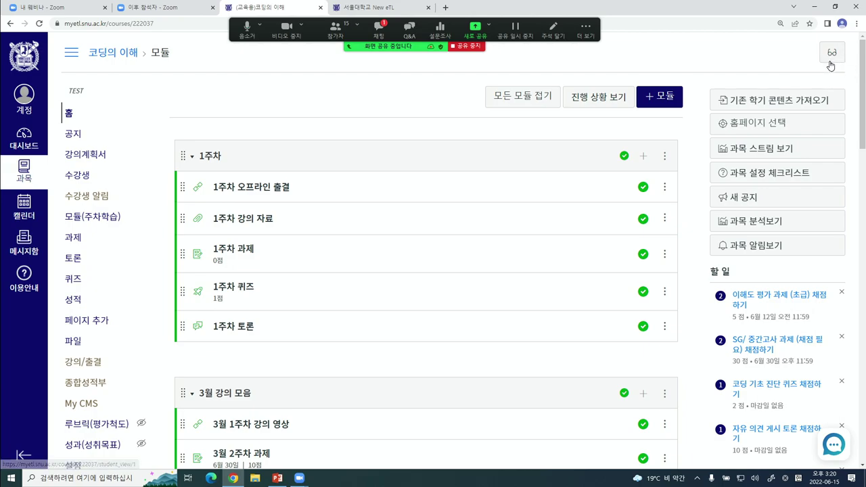
{"action": "left_click", "coordinate": [832, 53]}
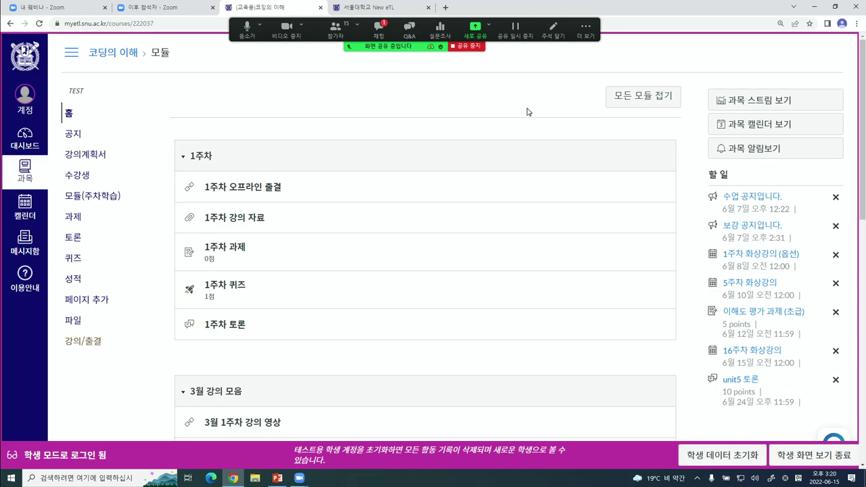
{"action": "left_click", "coordinate": [818, 455]}
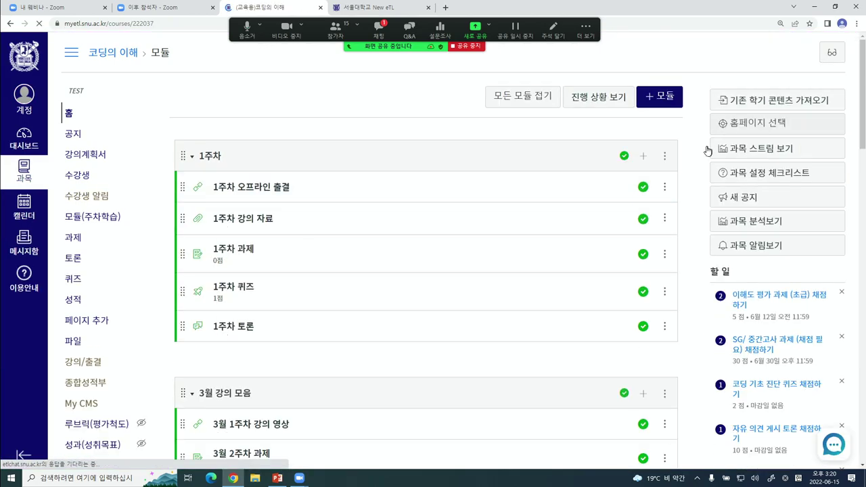
Examine the to-do (할 일) and upcoming (예정) sections on the course home page
{"action": "scroll", "coordinate": [696, 217], "scroll_direction": "down", "scroll_amount": 1}
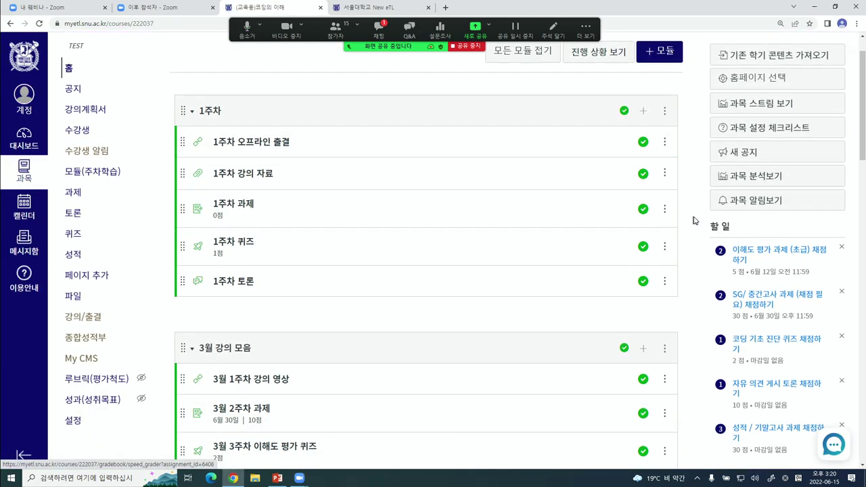
{"action": "triple_click", "coordinate": [720, 227]}
{"action": "scroll", "coordinate": [426, 271], "scroll_direction": "down", "scroll_amount": 3}
{"action": "double_click", "coordinate": [719, 342]}
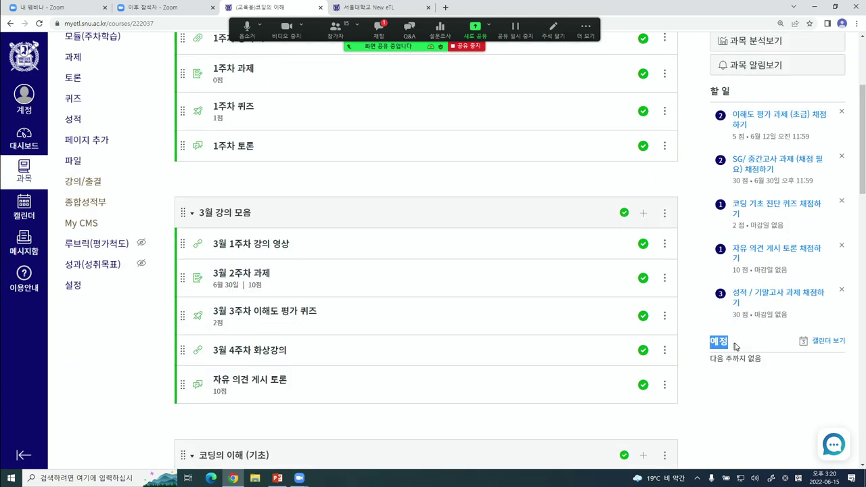
{"action": "scroll", "coordinate": [775, 408], "scroll_direction": "up", "scroll_amount": 3}
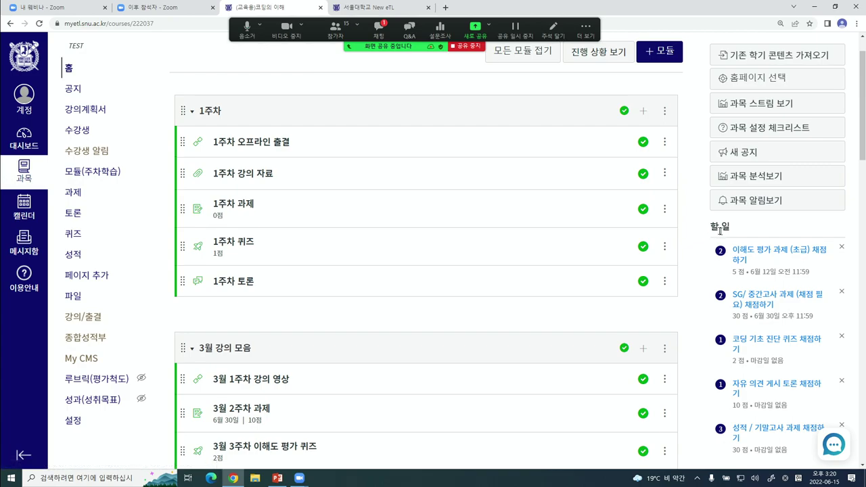
{"action": "scroll", "coordinate": [717, 229], "scroll_direction": "down", "scroll_amount": 1}
{"action": "scroll", "coordinate": [735, 359], "scroll_direction": "down", "scroll_amount": 2}
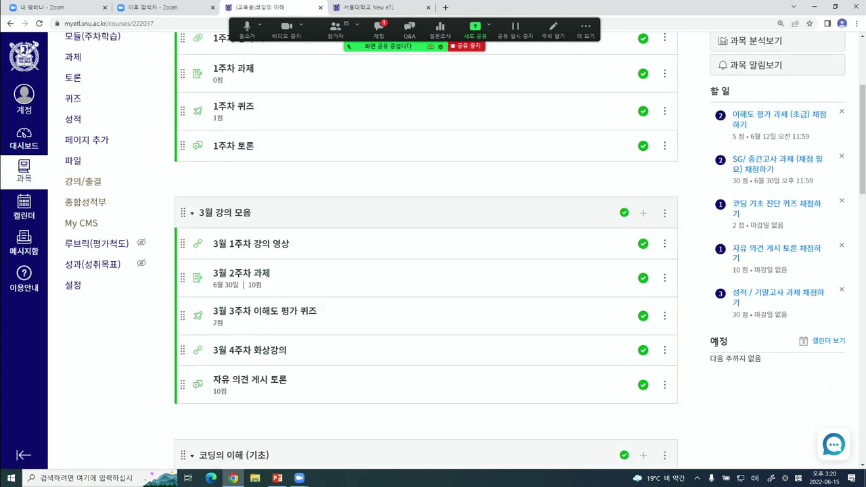
Examine the course navigation menu of the 코딩의 이해 course from 홈 down to 설정
{"action": "scroll", "coordinate": [736, 395], "scroll_direction": "up", "scroll_amount": 4}
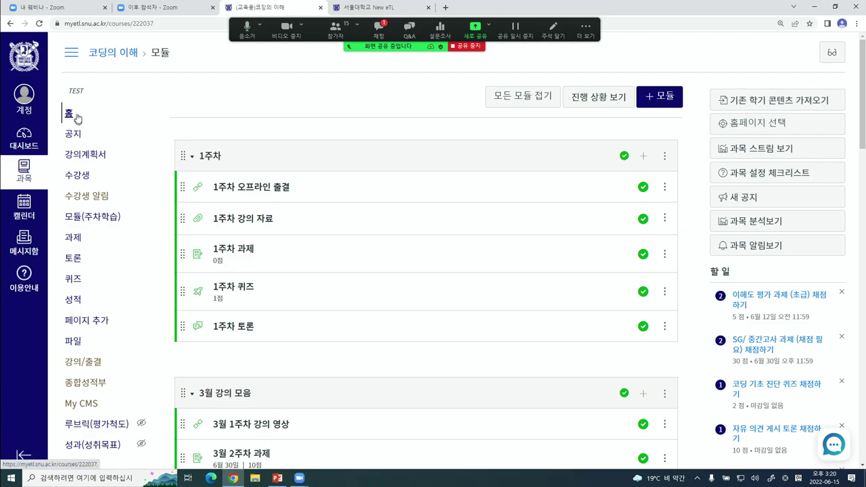
{"action": "scroll", "coordinate": [112, 190], "scroll_direction": "down", "scroll_amount": 1}
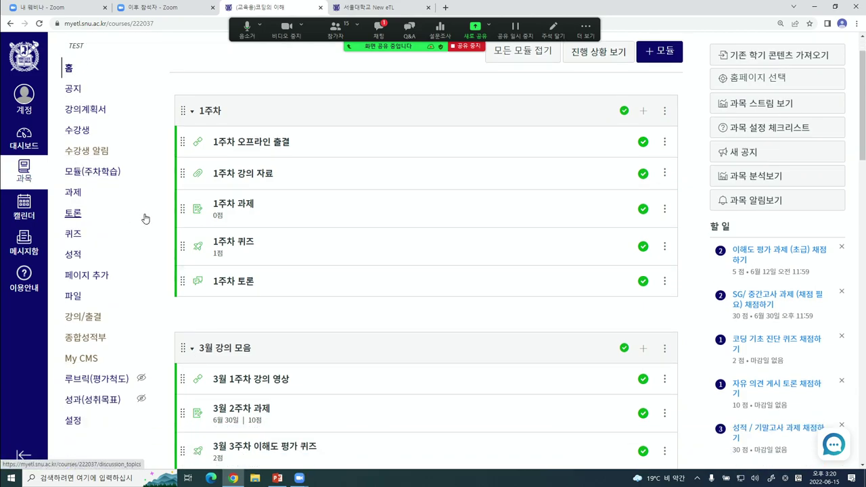
{"action": "scroll", "coordinate": [145, 218], "scroll_direction": "up", "scroll_amount": 1}
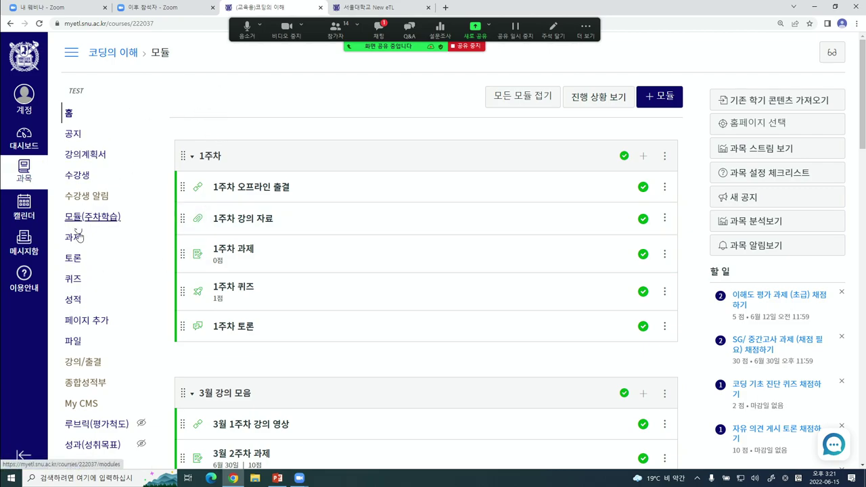
{"action": "scroll", "coordinate": [138, 245], "scroll_direction": "down", "scroll_amount": 3}
{"action": "scroll", "coordinate": [124, 250], "scroll_direction": "up", "scroll_amount": 1}
{"action": "scroll", "coordinate": [123, 250], "scroll_direction": "up", "scroll_amount": 1}
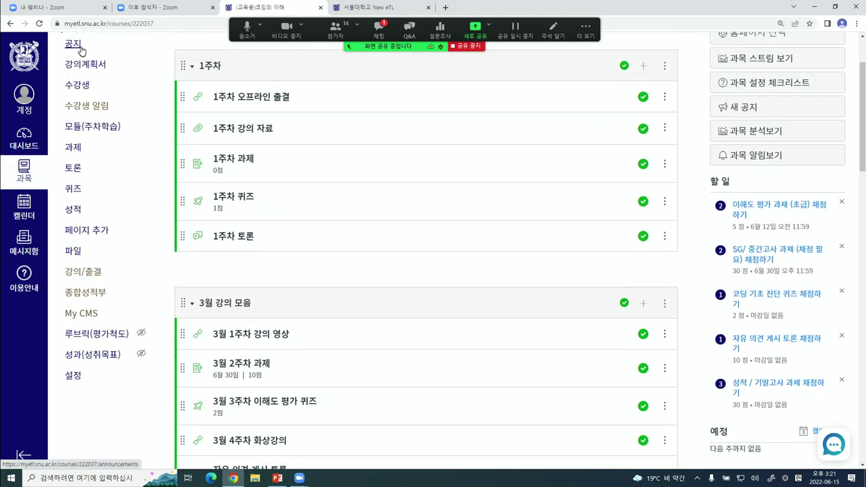
Open the course's 네비게이션 settings and examine the lists of visible and hidden menu items
{"action": "left_click", "coordinate": [74, 377]}
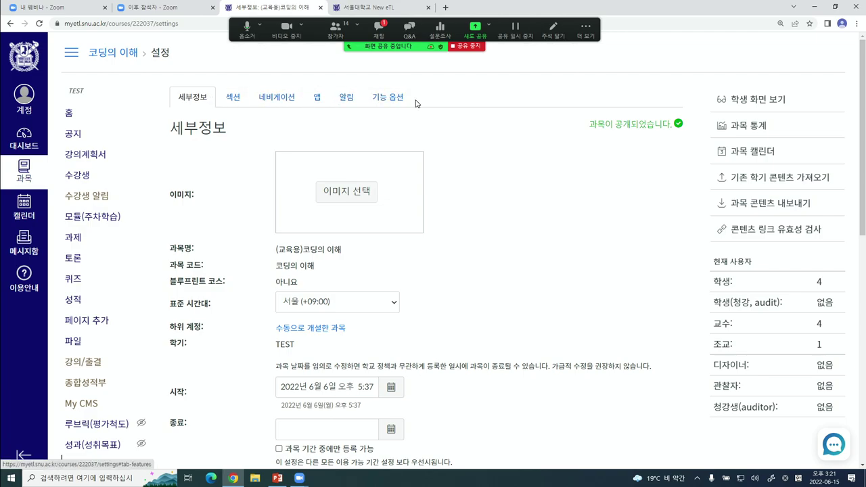
{"action": "left_click", "coordinate": [278, 101]}
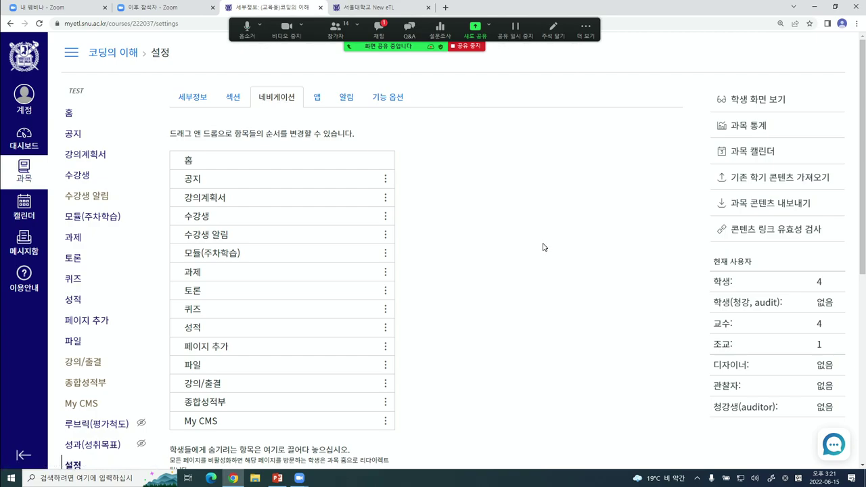
{"action": "scroll", "coordinate": [541, 247], "scroll_direction": "down", "scroll_amount": 1}
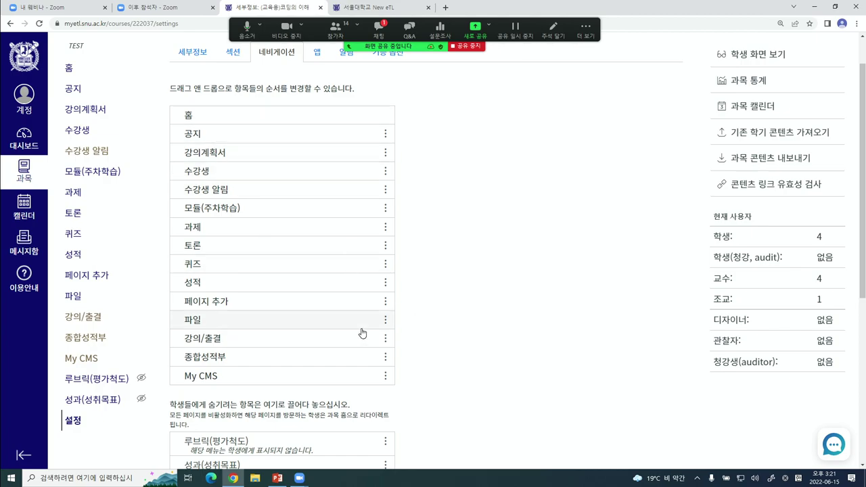
{"action": "scroll", "coordinate": [350, 352], "scroll_direction": "down", "scroll_amount": 1}
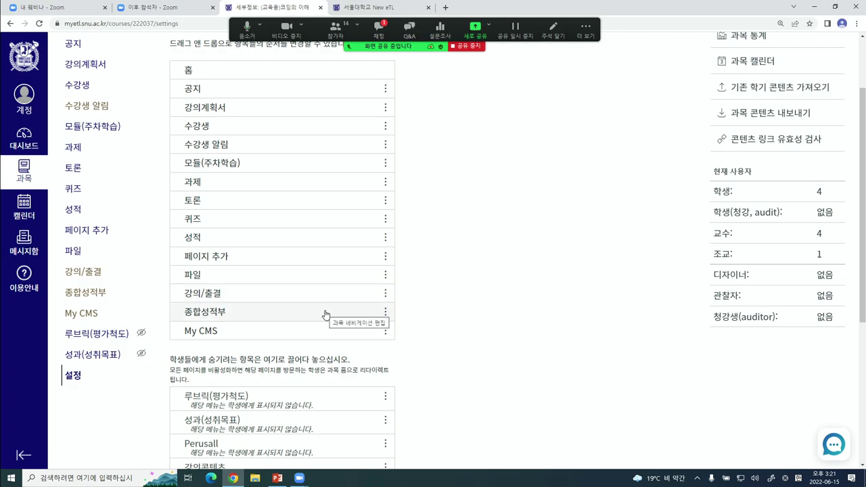
{"action": "scroll", "coordinate": [489, 332], "scroll_direction": "down", "scroll_amount": 1}
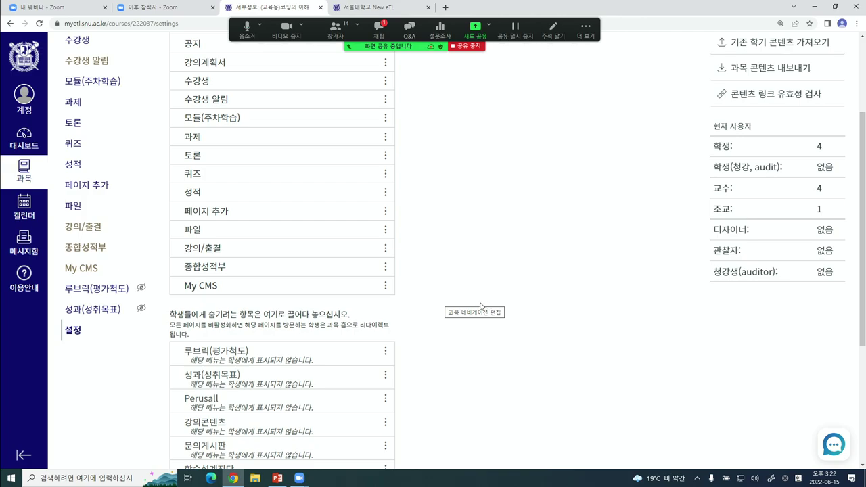
Disable 종합성적부 and move My CMS, 강의/출결 and 파일 into the list of menus hidden from students
{"action": "left_click", "coordinate": [385, 268]}
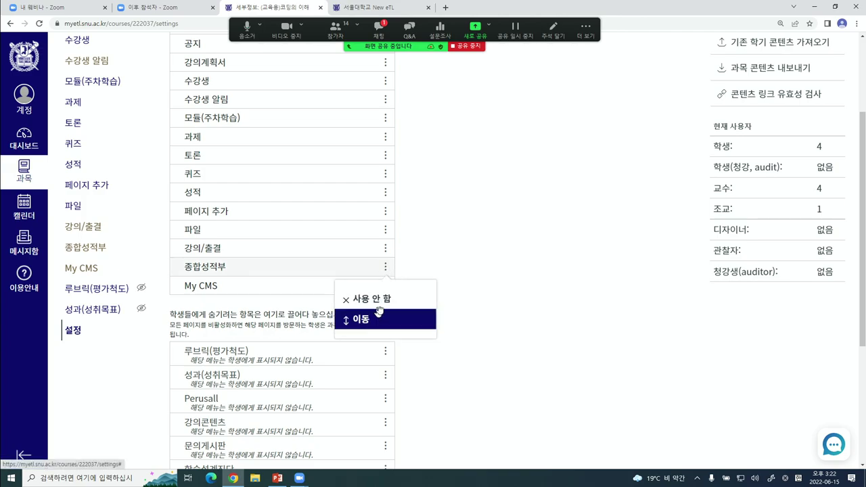
{"action": "left_click", "coordinate": [369, 299]}
{"action": "scroll", "coordinate": [440, 354], "scroll_direction": "down", "scroll_amount": 4}
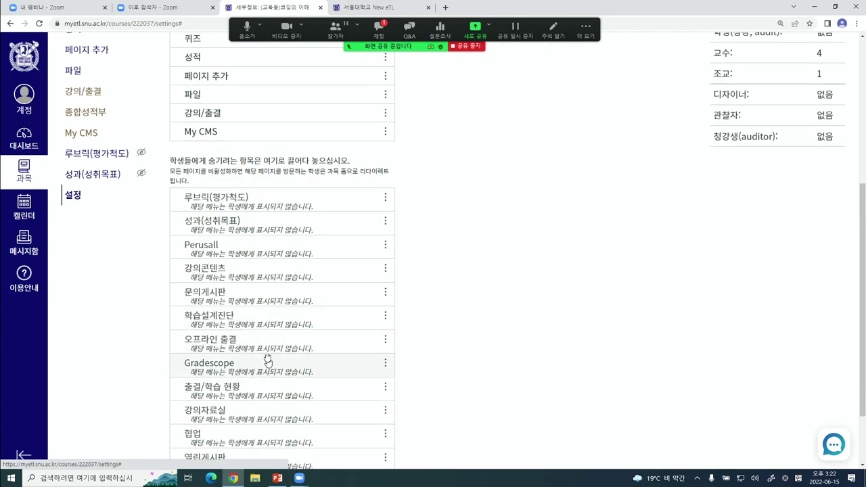
{"action": "scroll", "coordinate": [257, 348], "scroll_direction": "up", "scroll_amount": 2}
{"action": "left_click_drag", "start_coordinate": [226, 269], "coordinate": [233, 316]}
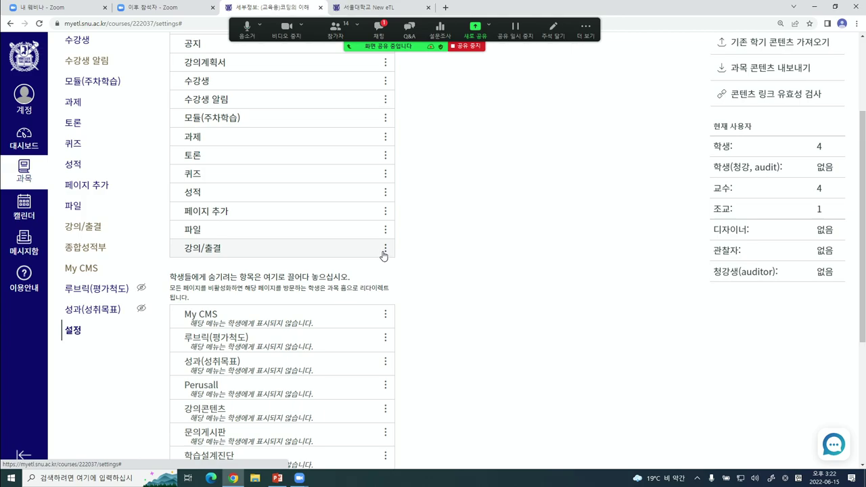
{"action": "left_click_drag", "start_coordinate": [257, 253], "coordinate": [260, 291]}
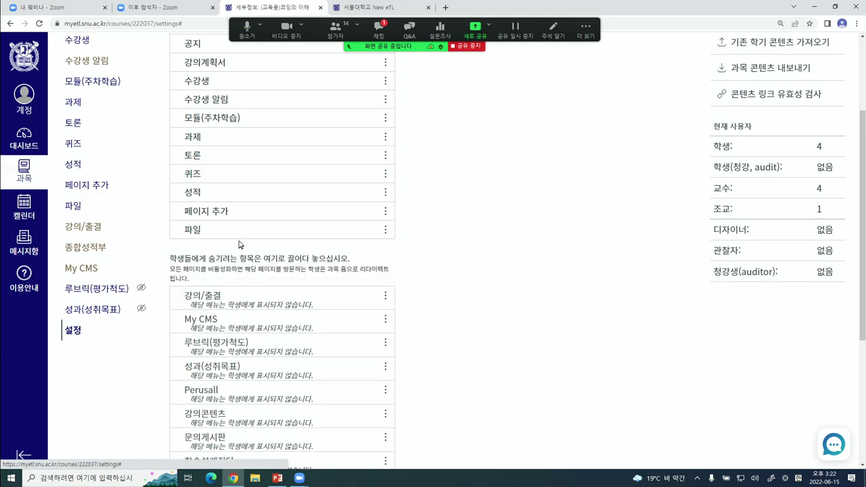
{"action": "scroll", "coordinate": [236, 238], "scroll_direction": "up", "scroll_amount": 2}
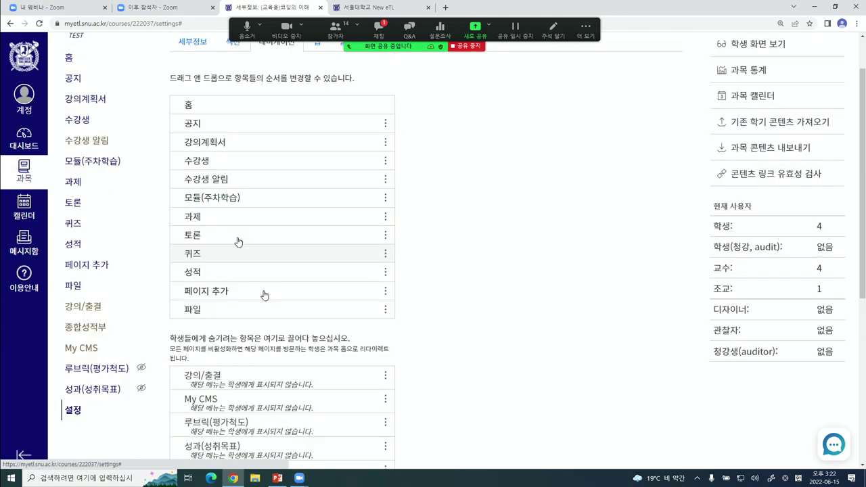
{"action": "left_click_drag", "start_coordinate": [259, 323], "coordinate": [249, 366]}
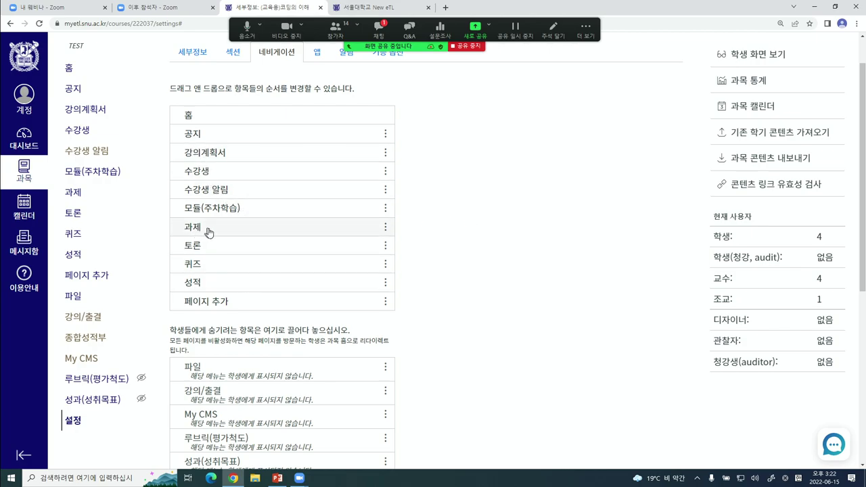
Reorder the visible course menus, placing 과제 directly below 홈 and 토론 directly below 수강생
{"action": "left_click_drag", "start_coordinate": [220, 234], "coordinate": [249, 145]}
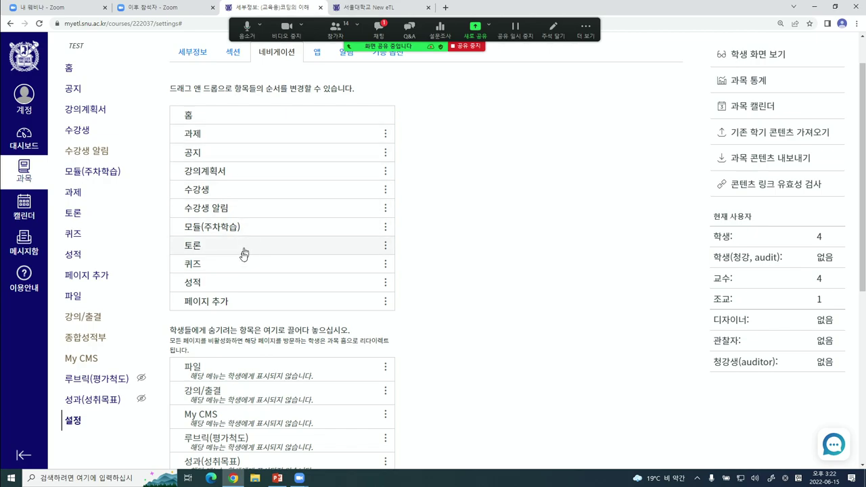
{"action": "left_click_drag", "start_coordinate": [236, 249], "coordinate": [241, 156]}
{"action": "left_click_drag", "start_coordinate": [274, 178], "coordinate": [275, 215]}
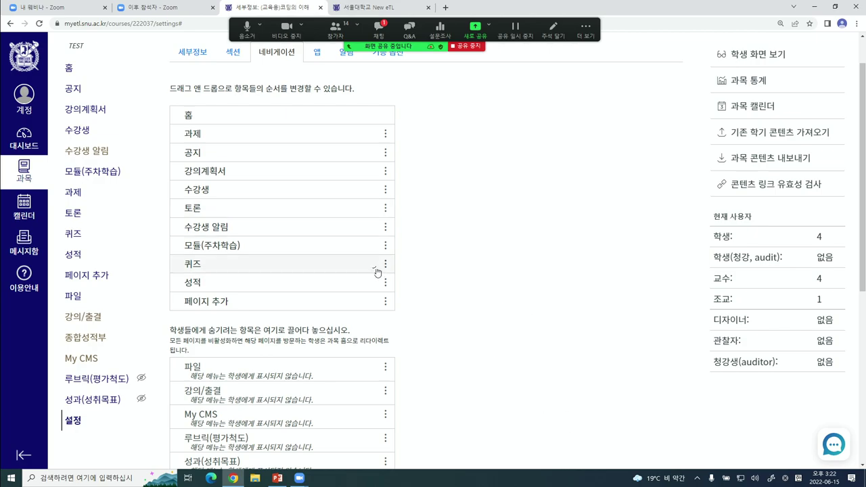
Review the navigation lists down to the 저장 option and return to the course home page without saving
{"action": "scroll", "coordinate": [406, 361], "scroll_direction": "down", "scroll_amount": 5}
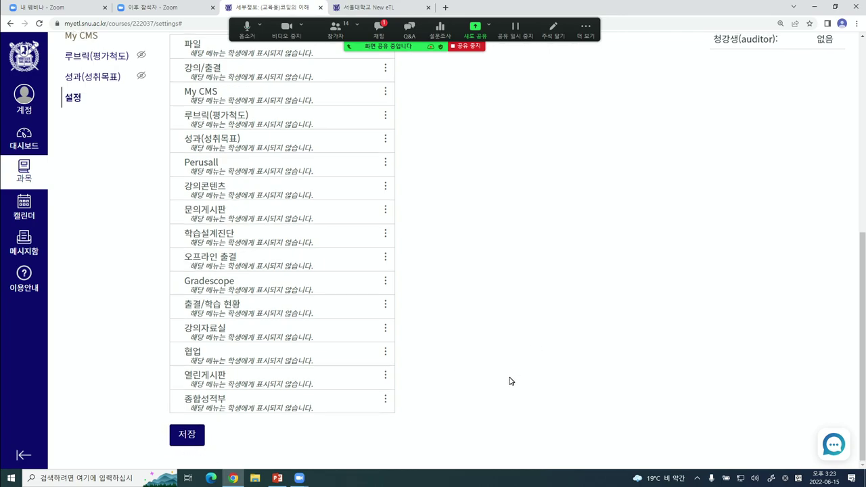
{"action": "scroll", "coordinate": [510, 381], "scroll_direction": "up", "scroll_amount": 5}
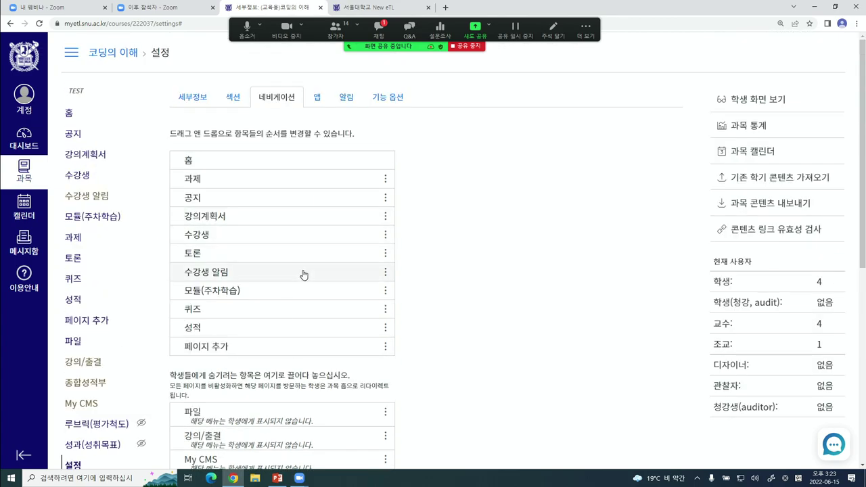
{"action": "scroll", "coordinate": [301, 275], "scroll_direction": "down", "scroll_amount": 3}
{"action": "scroll", "coordinate": [299, 274], "scroll_direction": "up", "scroll_amount": 3}
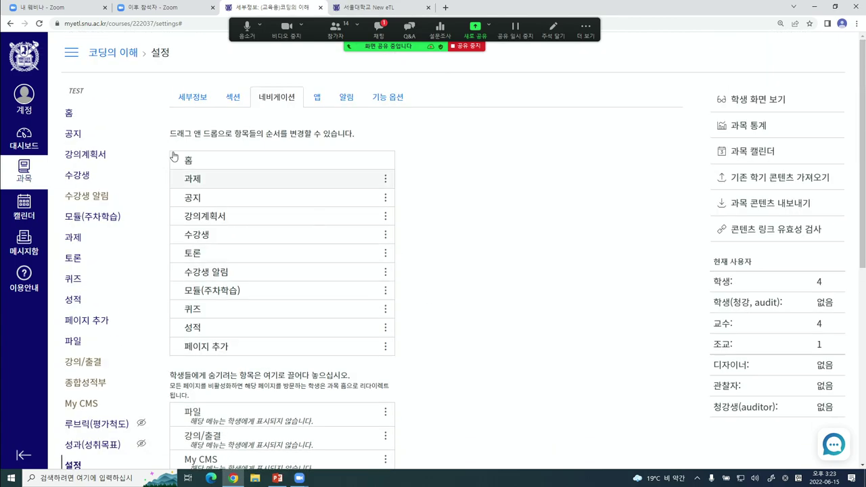
{"action": "left_click", "coordinate": [91, 113]}
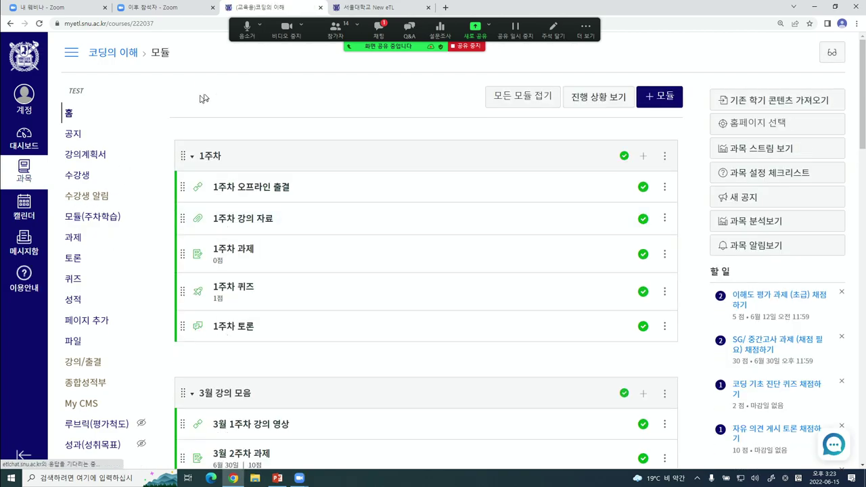
{"action": "left_click_drag", "start_coordinate": [381, 47], "coordinate": [383, 53]}
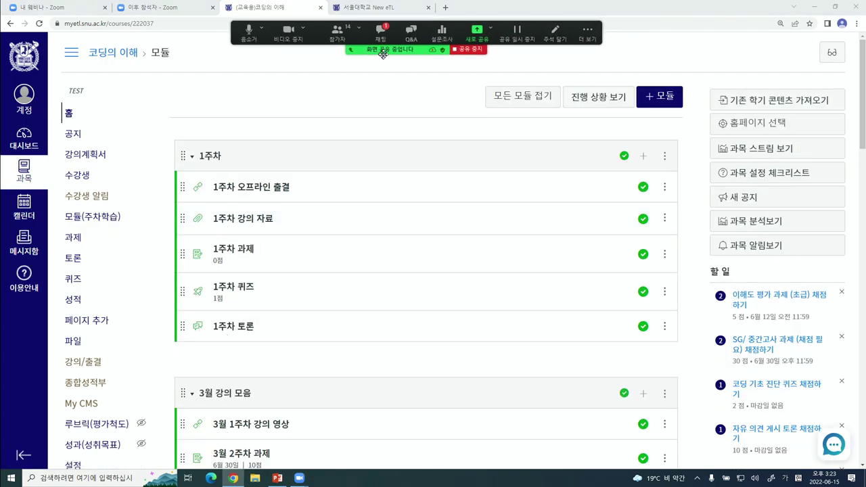
{"action": "left_click", "coordinate": [293, 107]}
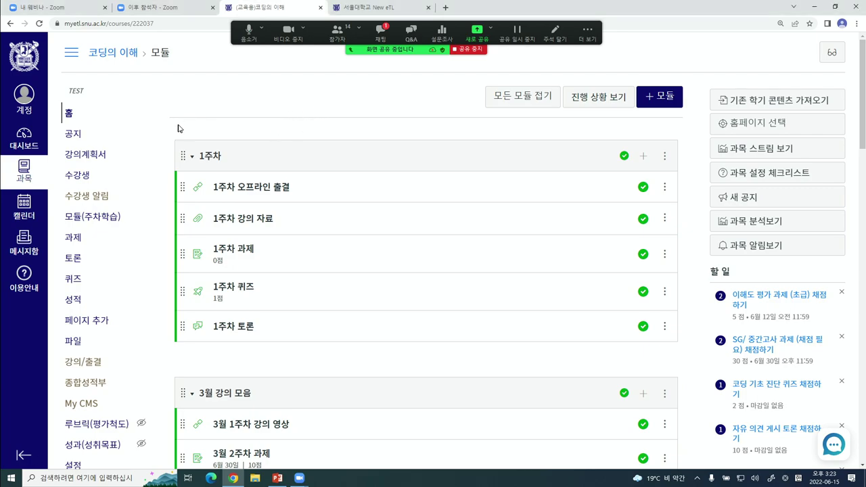
View the course's 공지, 강의계획서 and 수강생 pages, looking through the full participant list
{"action": "left_click", "coordinate": [73, 133]}
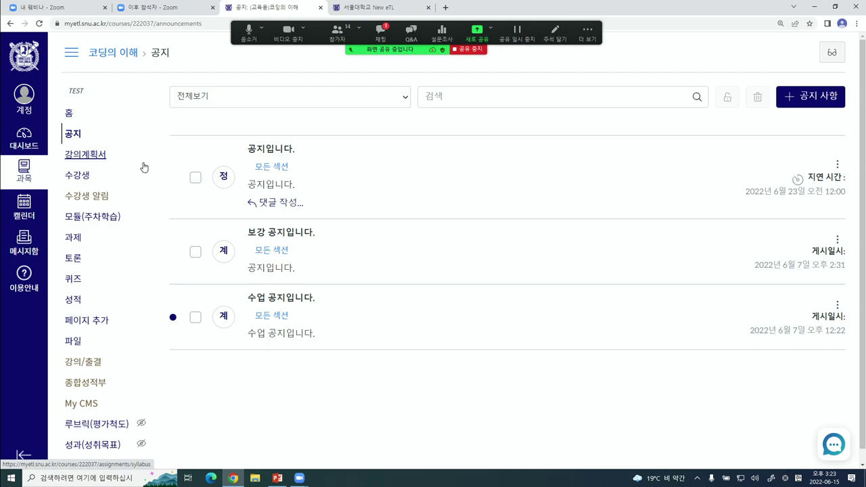
{"action": "left_click", "coordinate": [82, 157]}
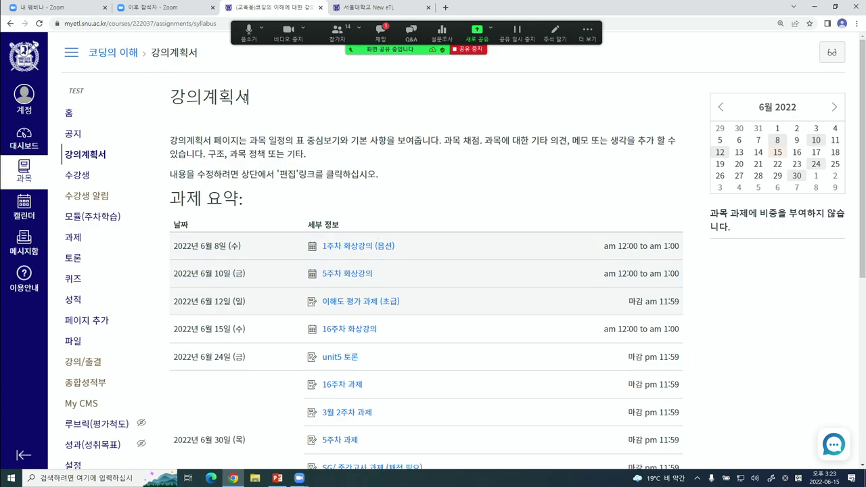
{"action": "left_click", "coordinate": [75, 177]}
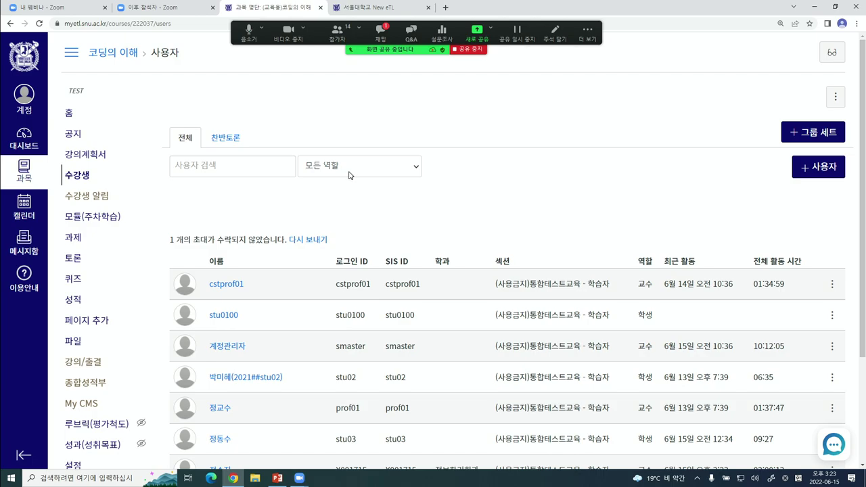
{"action": "scroll", "coordinate": [413, 257], "scroll_direction": "down", "scroll_amount": 2}
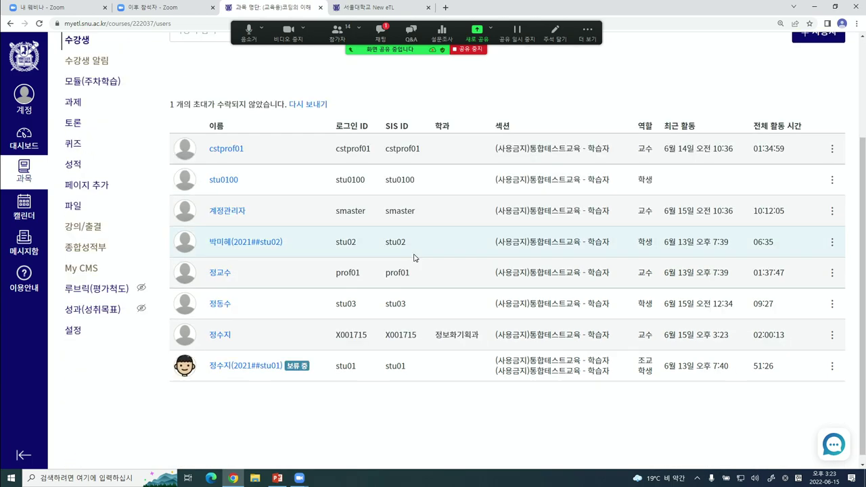
{"action": "scroll", "coordinate": [414, 258], "scroll_direction": "up", "scroll_amount": 1}
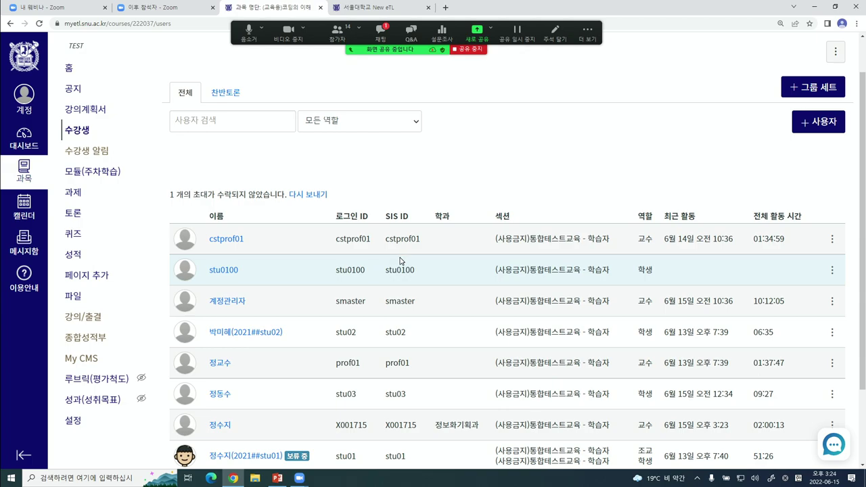
View the course's 수강생 알림, 모듈(주차학습) and 과제 pages
{"action": "left_click", "coordinate": [86, 151]}
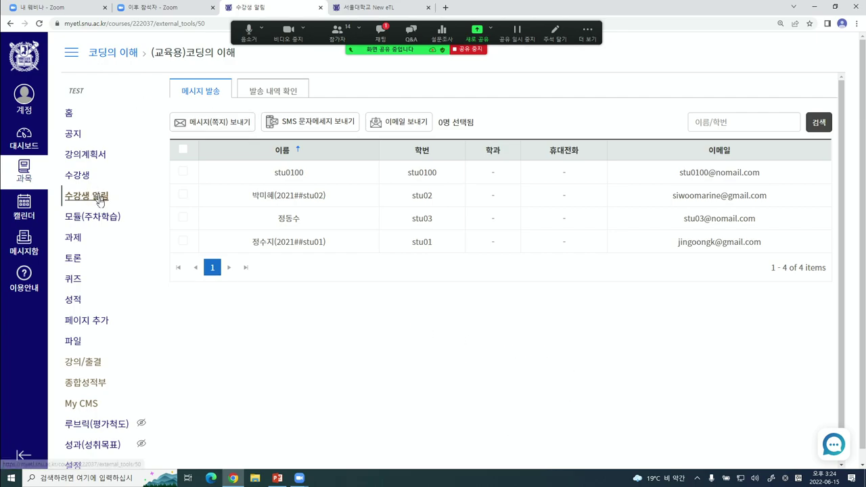
{"action": "left_click", "coordinate": [109, 225]}
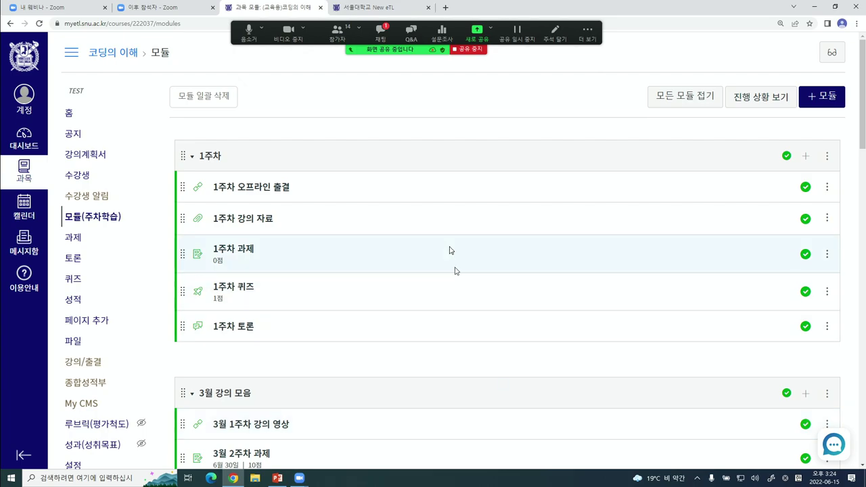
{"action": "double_click", "coordinate": [397, 124]}
{"action": "left_click", "coordinate": [399, 121]}
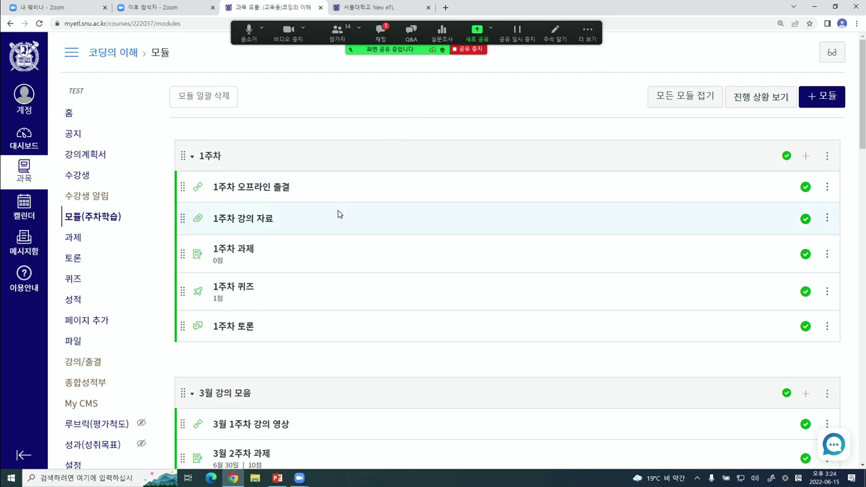
{"action": "left_click", "coordinate": [75, 237]}
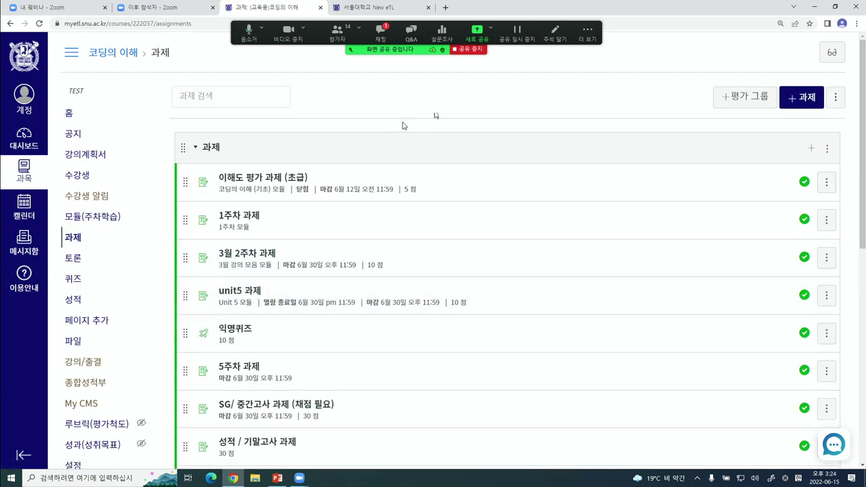
View the 토론 page's discussion settings, close them without changes, and open the 퀴즈 page
{"action": "left_click", "coordinate": [85, 264]}
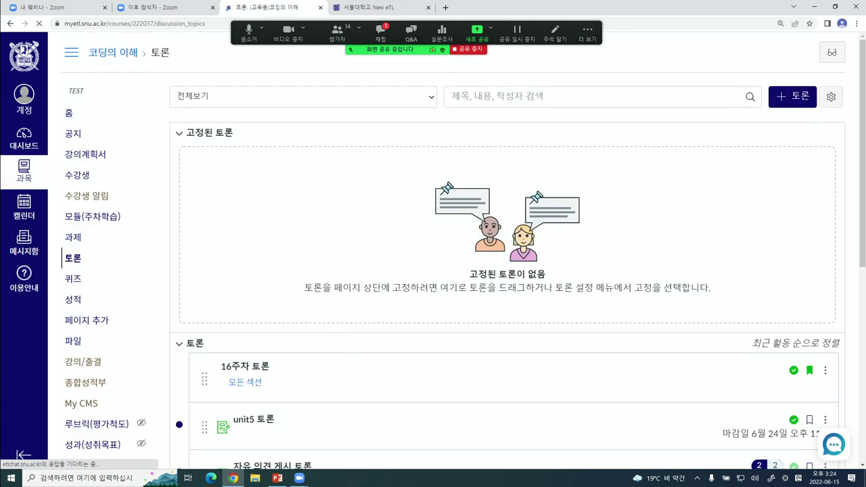
{"action": "left_click", "coordinate": [833, 95]}
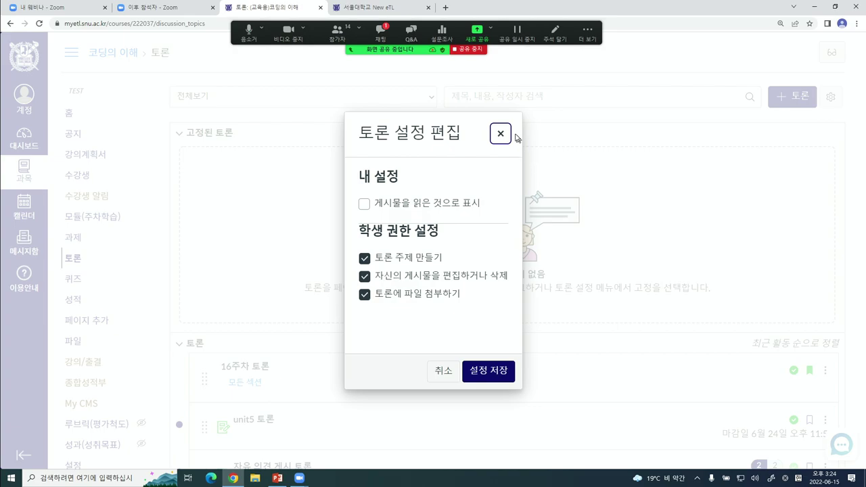
{"action": "left_click", "coordinate": [500, 134]}
{"action": "left_click", "coordinate": [74, 279]}
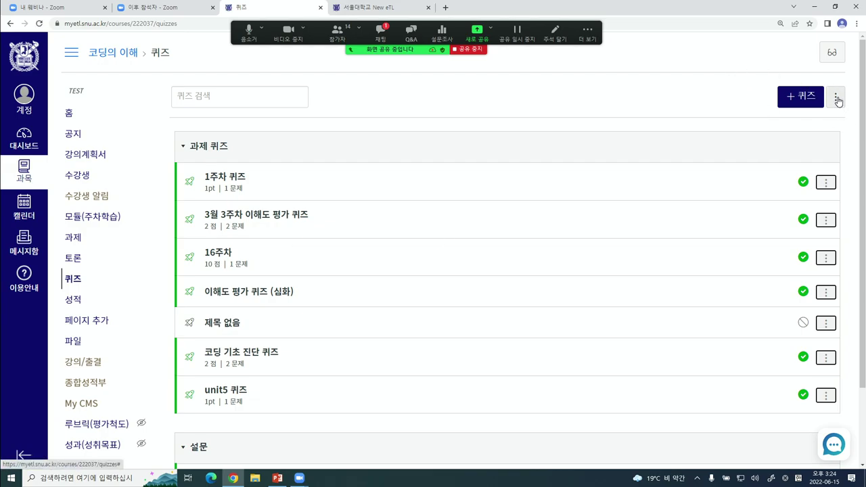
Review the 퀴즈 page's extra options, including 문제 은행 관리, and close them without choosing any
{"action": "left_click", "coordinate": [837, 98]}
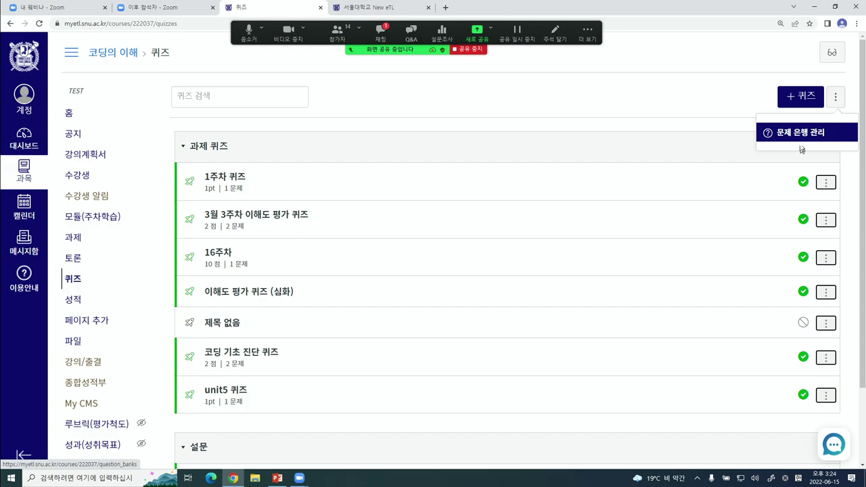
{"action": "left_click", "coordinate": [483, 78]}
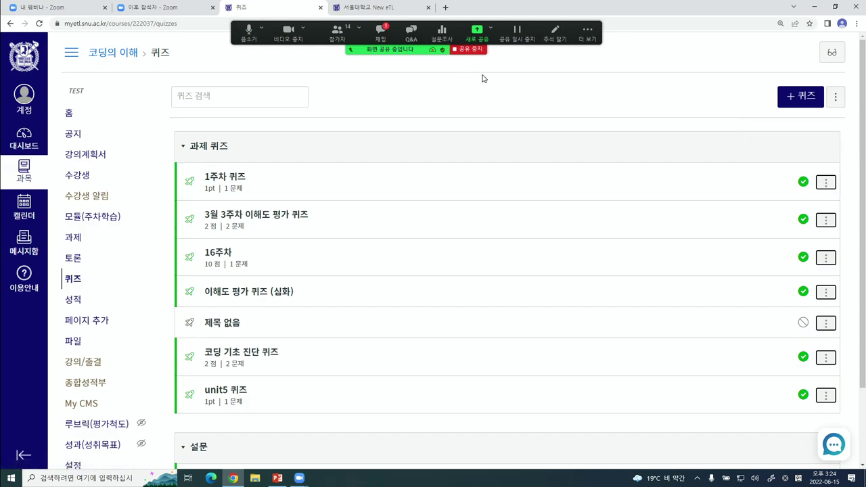
{"action": "scroll", "coordinate": [480, 88], "scroll_direction": "down", "scroll_amount": 2}
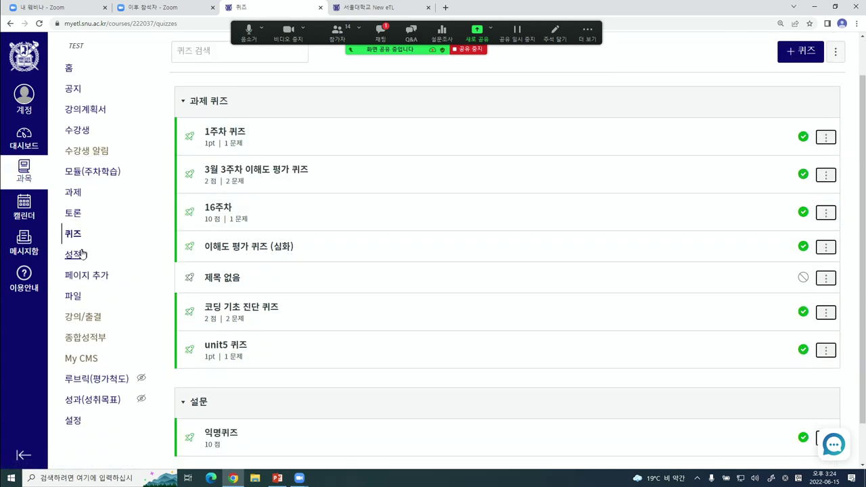
View the course's 성적 page with the course menu expanded, and open the 파일 page
{"action": "left_click", "coordinate": [78, 254]}
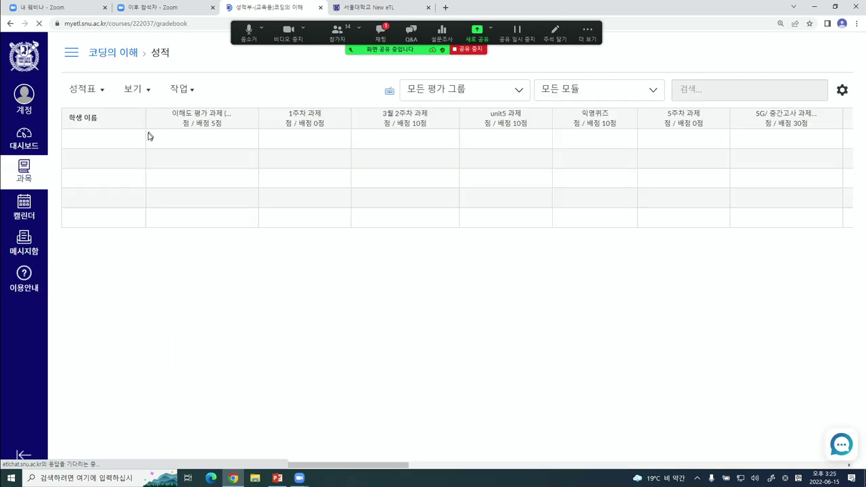
{"action": "left_click", "coordinate": [67, 55]}
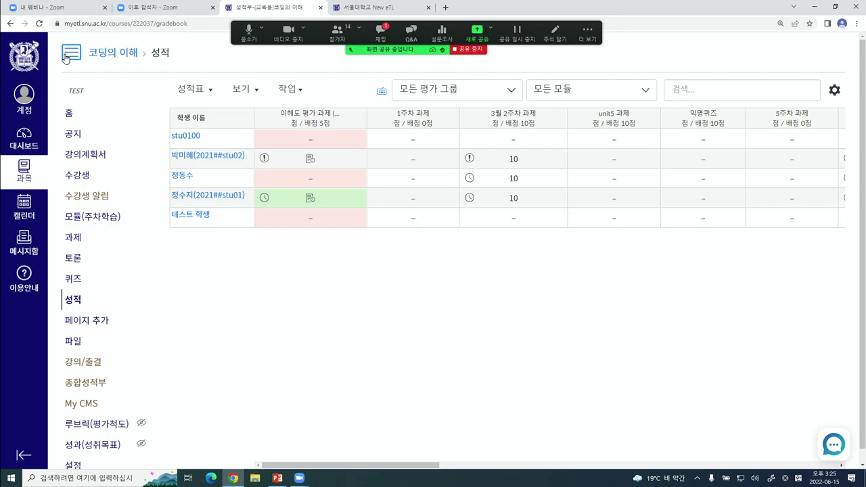
{"action": "scroll", "coordinate": [112, 368], "scroll_direction": "down", "scroll_amount": 1}
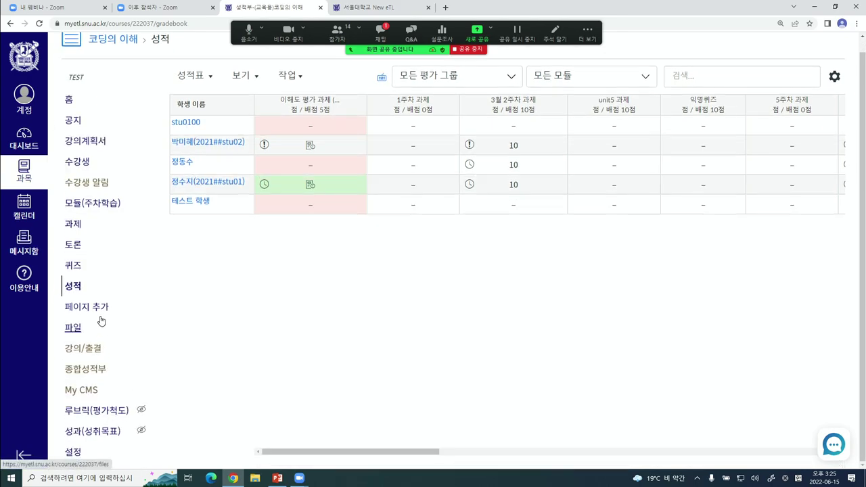
{"action": "left_click", "coordinate": [75, 328]}
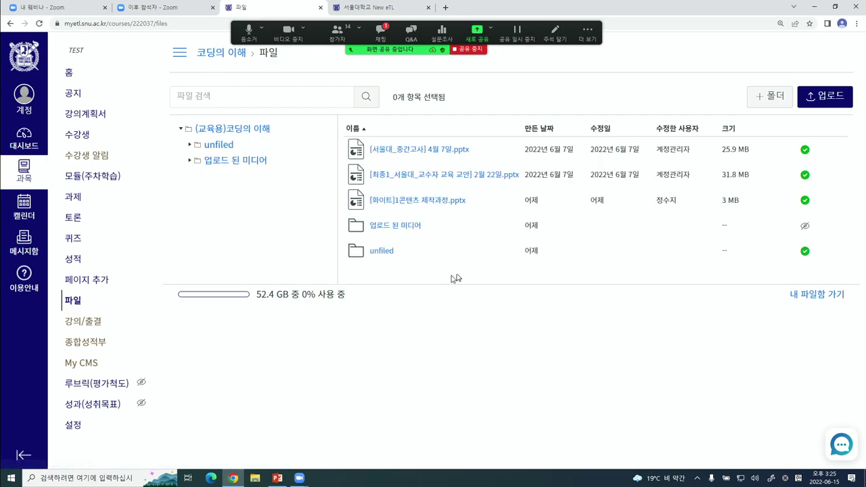
View the 출결 현황 section under 강의/출결 and the My CMS page, ending back on the course home page
{"action": "left_click", "coordinate": [93, 323]}
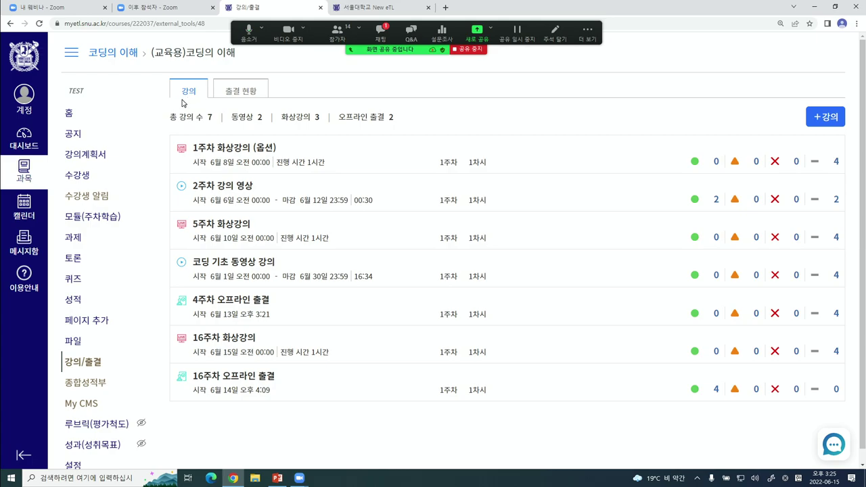
{"action": "left_click", "coordinate": [240, 91]}
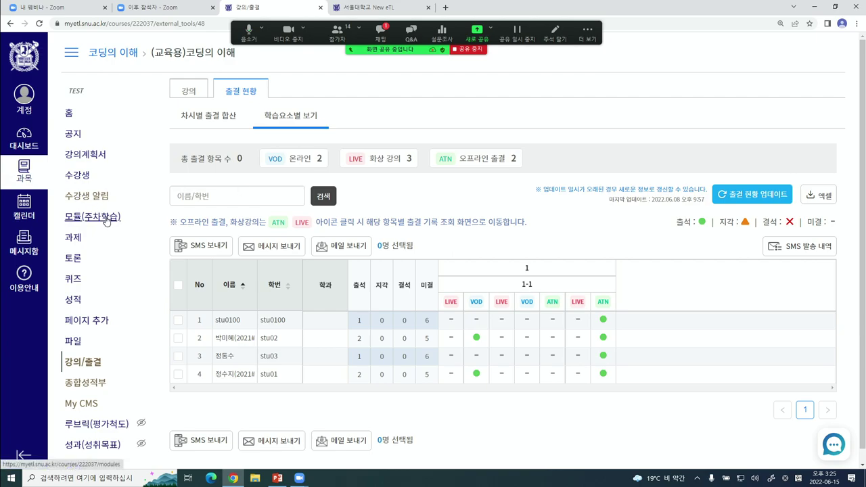
{"action": "scroll", "coordinate": [106, 223], "scroll_direction": "down", "scroll_amount": 1}
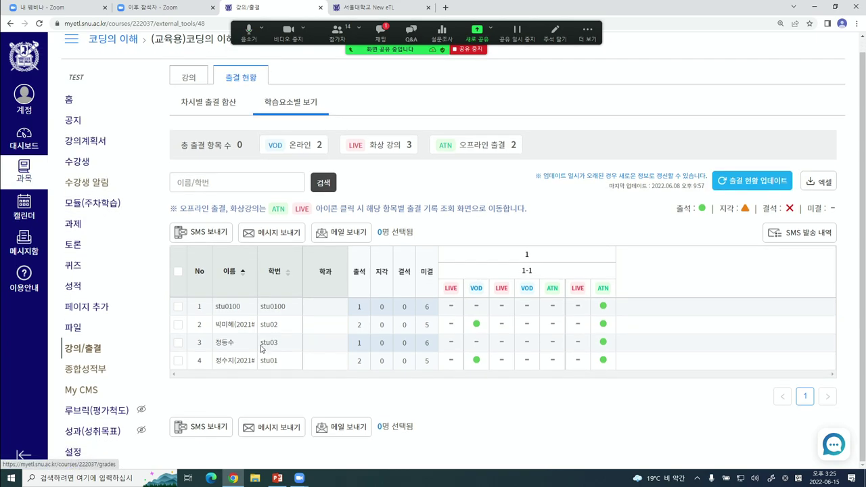
{"action": "left_click", "coordinate": [83, 390]}
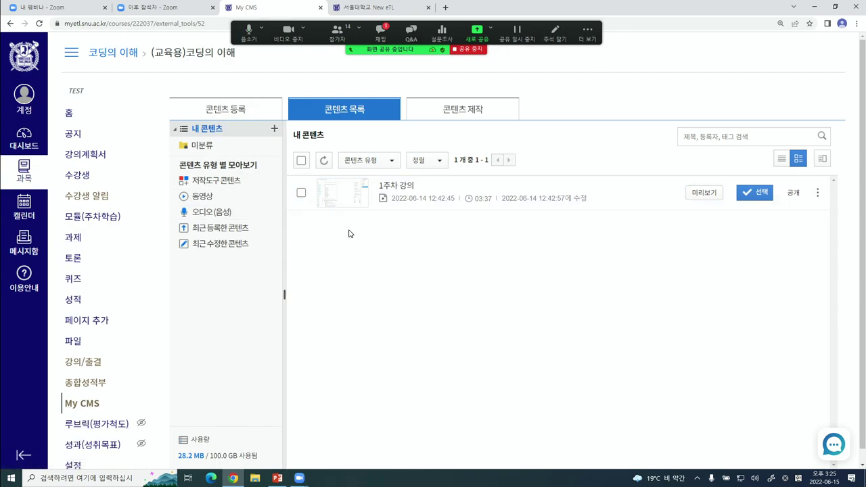
{"action": "left_click", "coordinate": [79, 117]}
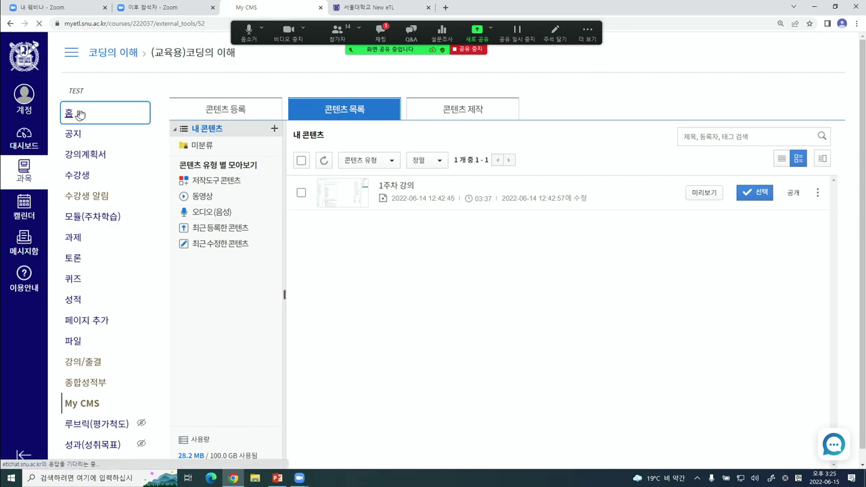
Switch to PowerPoint, present the "New eTL 5분만에 끝내기" slide full screen, and return to the course home in Chrome
{"action": "mouse_move", "coordinate": [233, 477]}
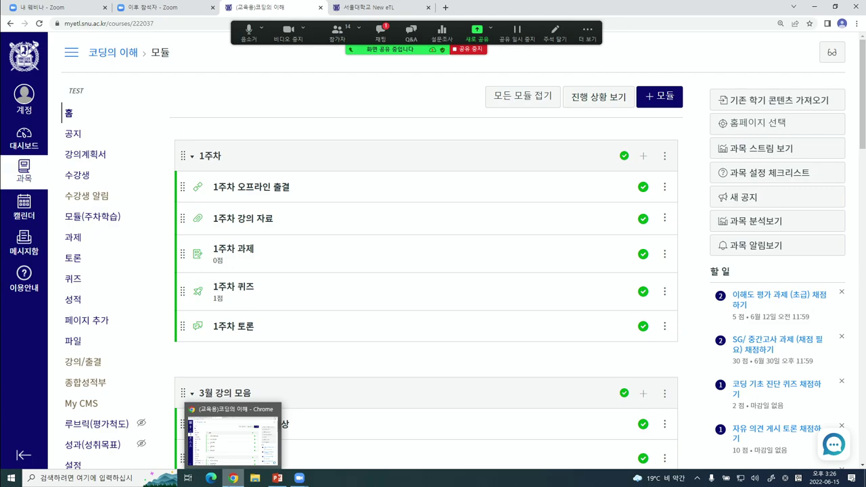
{"action": "left_click", "coordinate": [278, 478]}
{"action": "scroll", "coordinate": [67, 406], "scroll_direction": "down", "scroll_amount": 1}
{"action": "left_click", "coordinate": [66, 406]}
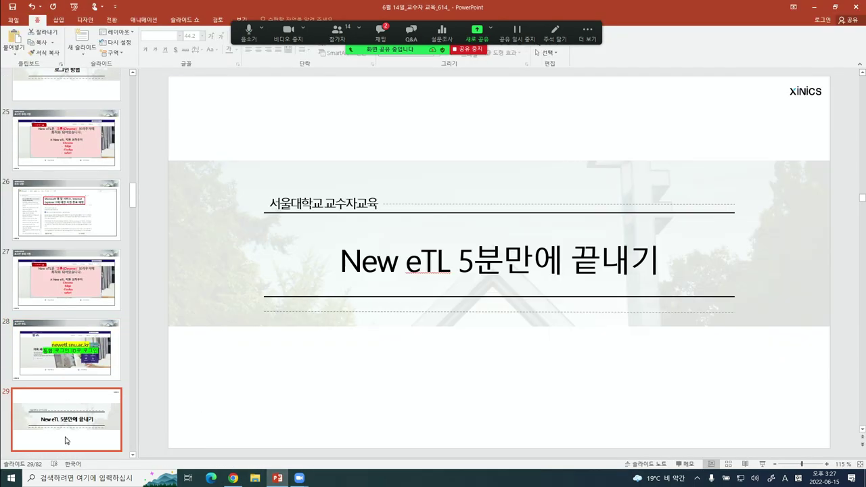
{"action": "key", "text": "shift+F5"}
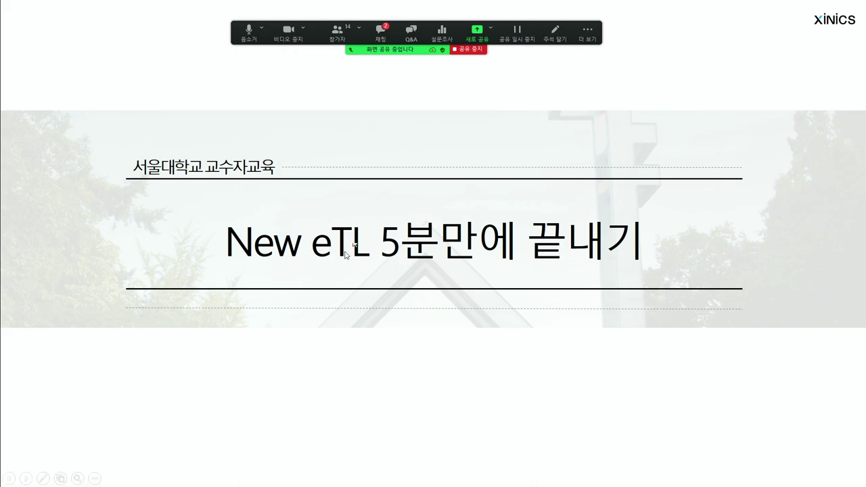
{"action": "key", "text": "Escape"}
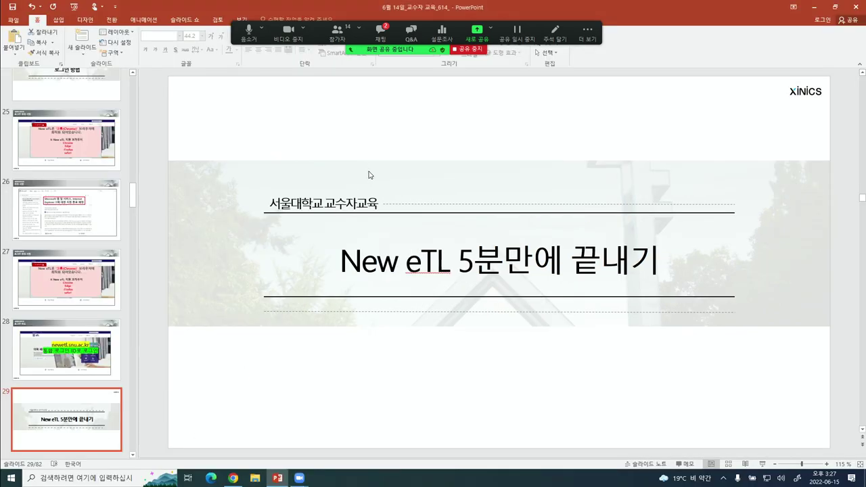
{"action": "left_click", "coordinate": [815, 10]}
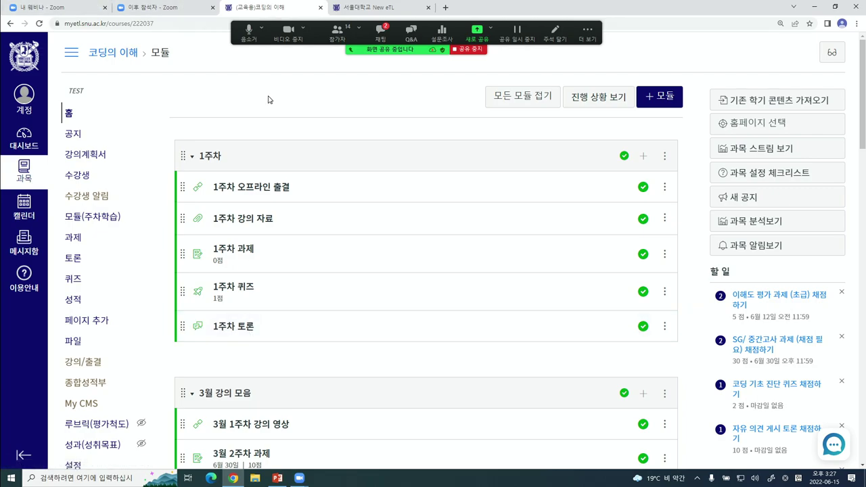
Start adding a user from the 수강생 page, identifying them by 로그인 ID and entering stu01
{"action": "left_click", "coordinate": [81, 175]}
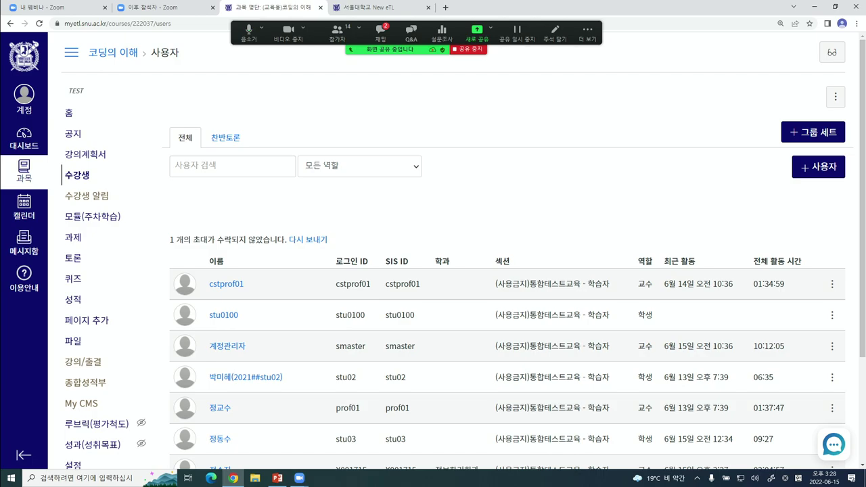
{"action": "left_click", "coordinate": [797, 169]}
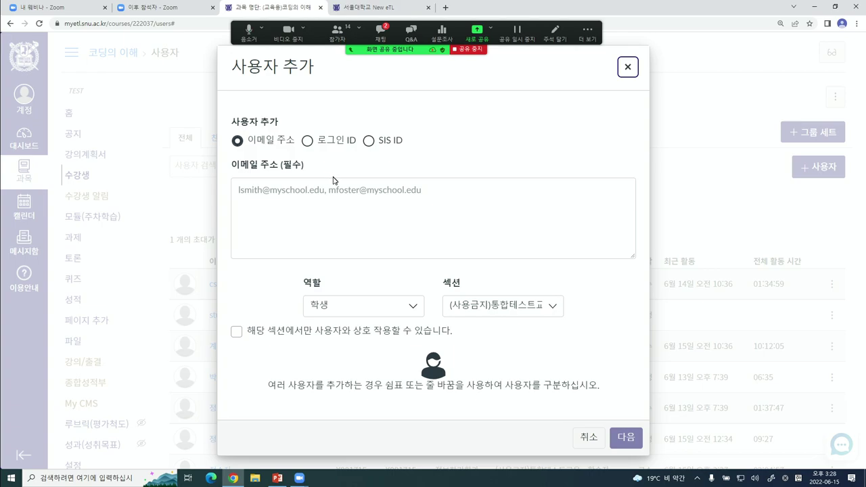
{"action": "key", "text": "Tab"}
{"action": "left_click", "coordinate": [325, 139]}
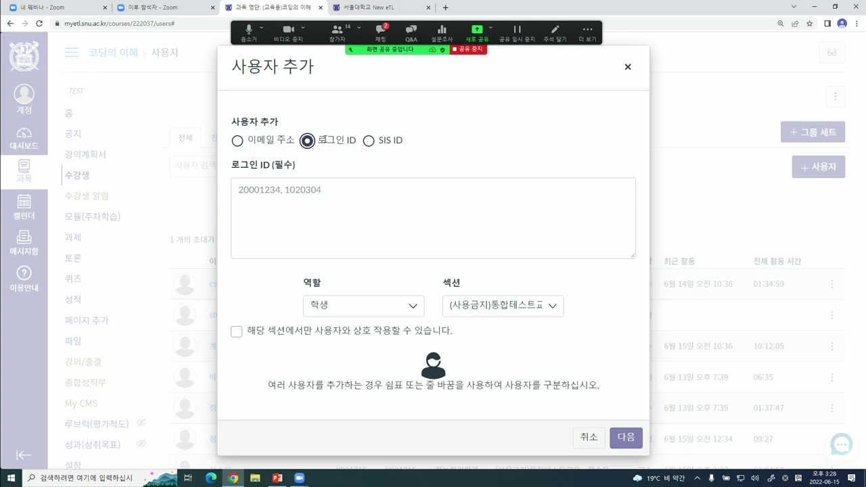
{"action": "left_click", "coordinate": [353, 215]}
{"action": "type", "text": "sty"}
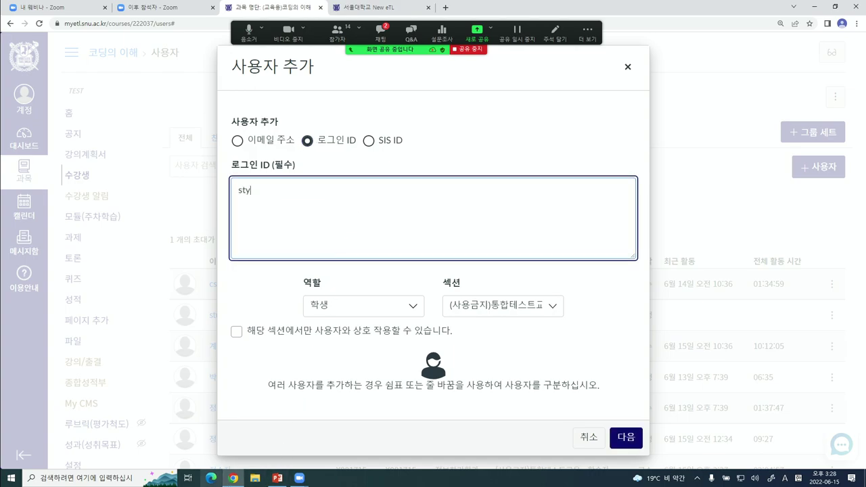
{"action": "type", "text": "02"}
{"action": "key", "text": "BackSpace"}
{"action": "key", "text": "BackSpace"}
{"action": "key", "text": "BackSpace"}
{"action": "type", "text": "u"}
{"action": "key", "text": "BackSpace"}
{"action": "type", "text": "u01"}
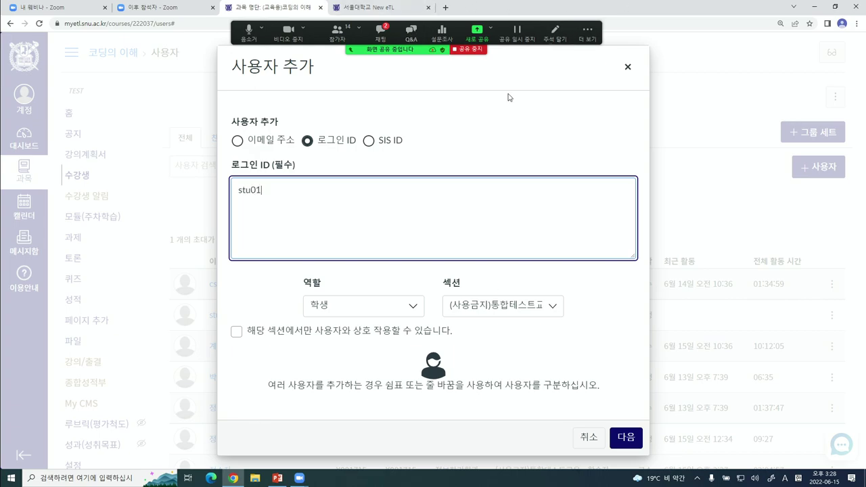
Assign the 조교 role to the new user, add them to the course, and check the participant list
{"action": "key", "text": "ctrl+a"}
{"action": "left_click", "coordinate": [319, 292]}
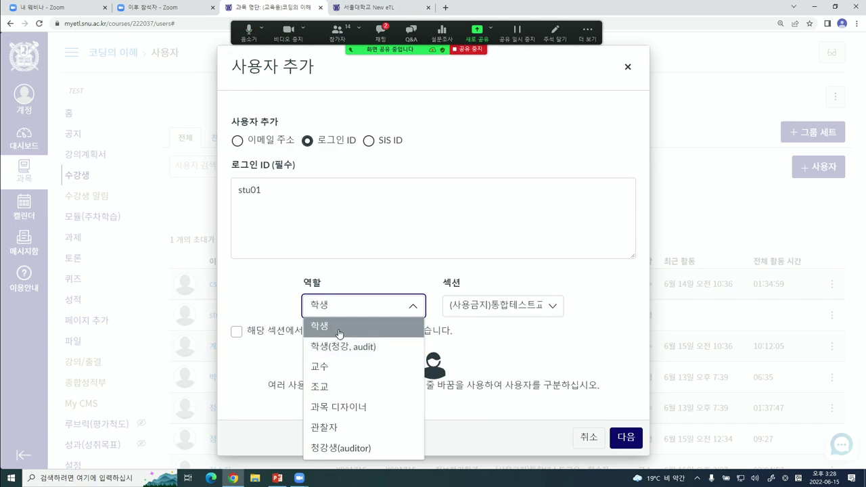
{"action": "left_click", "coordinate": [336, 389]}
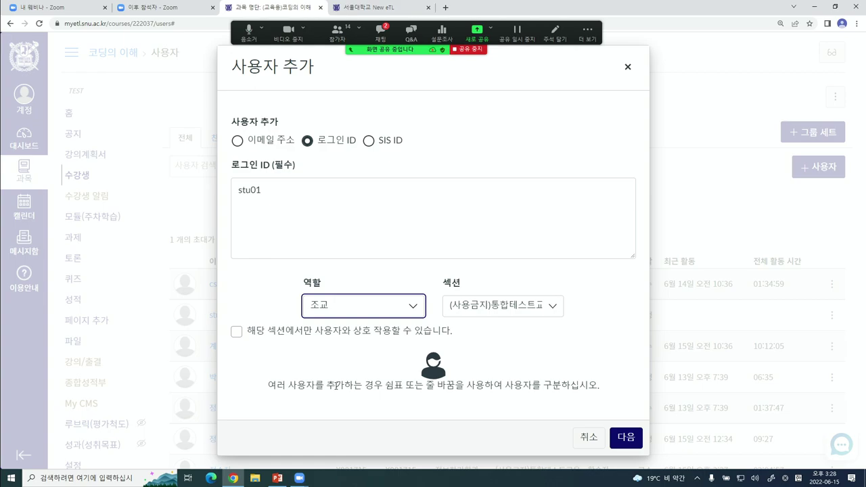
{"action": "left_click", "coordinate": [627, 439]}
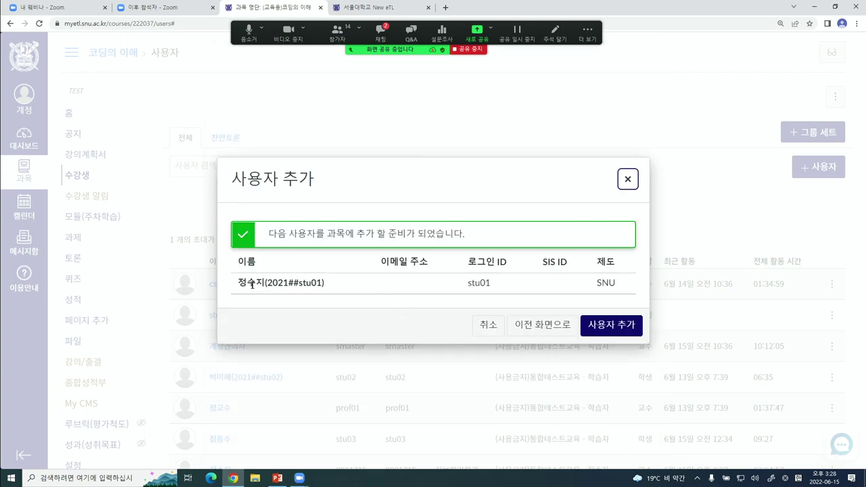
{"action": "left_click", "coordinate": [376, 235]}
{"action": "left_click", "coordinate": [614, 326]}
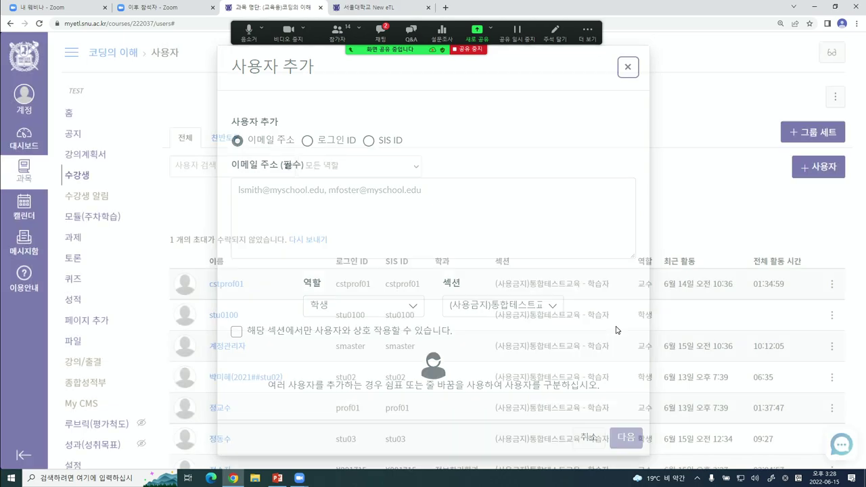
{"action": "scroll", "coordinate": [310, 251], "scroll_direction": "down", "scroll_amount": 2}
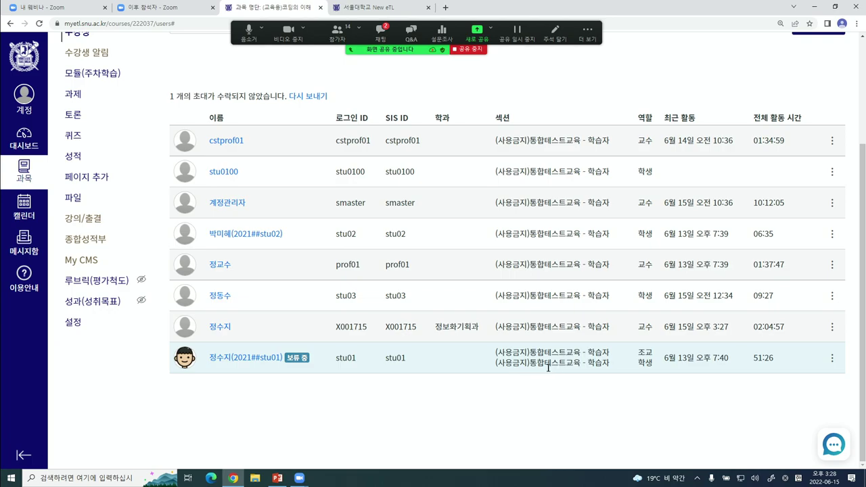
{"action": "scroll", "coordinate": [545, 379], "scroll_direction": "up", "scroll_amount": 1}
{"action": "scroll", "coordinate": [542, 383], "scroll_direction": "up", "scroll_amount": 1}
{"action": "scroll", "coordinate": [532, 385], "scroll_direction": "up", "scroll_amount": 1}
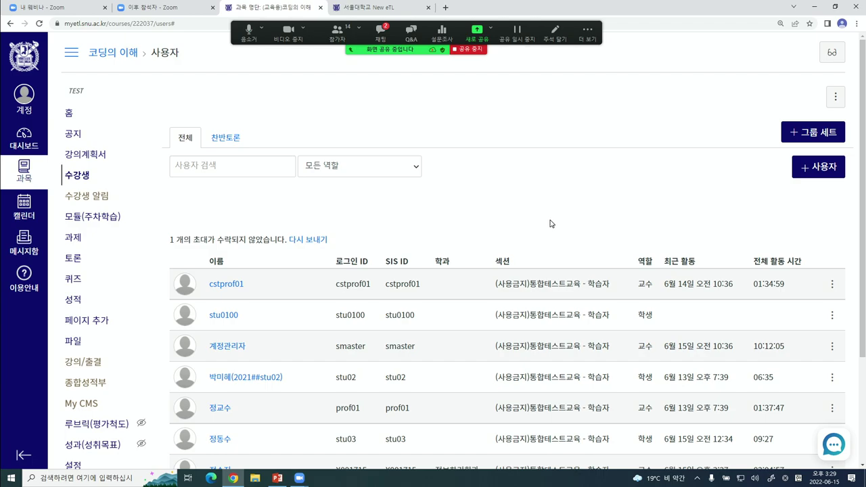
Open a blank new announcement from the 공지 page, leave it unsaved, and view 발송 내역 확인 under 수강생 알림
{"action": "left_click", "coordinate": [72, 134]}
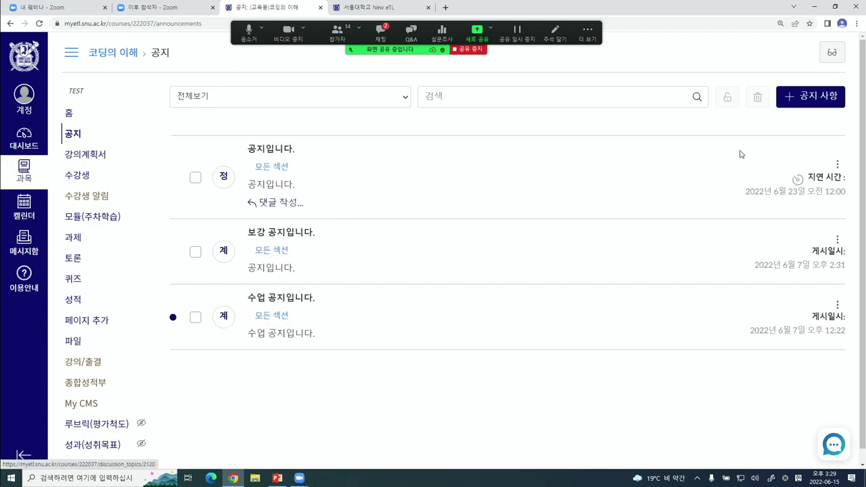
{"action": "left_click", "coordinate": [811, 97]}
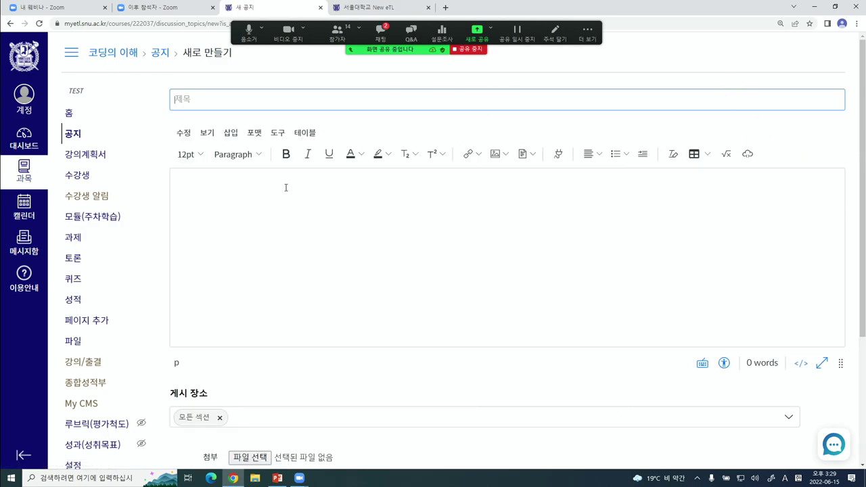
{"action": "left_click", "coordinate": [89, 204]}
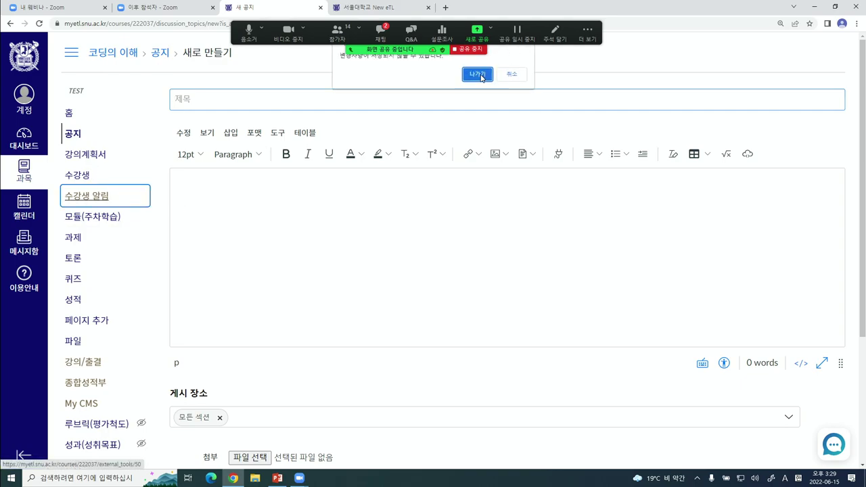
{"action": "left_click", "coordinate": [479, 76]}
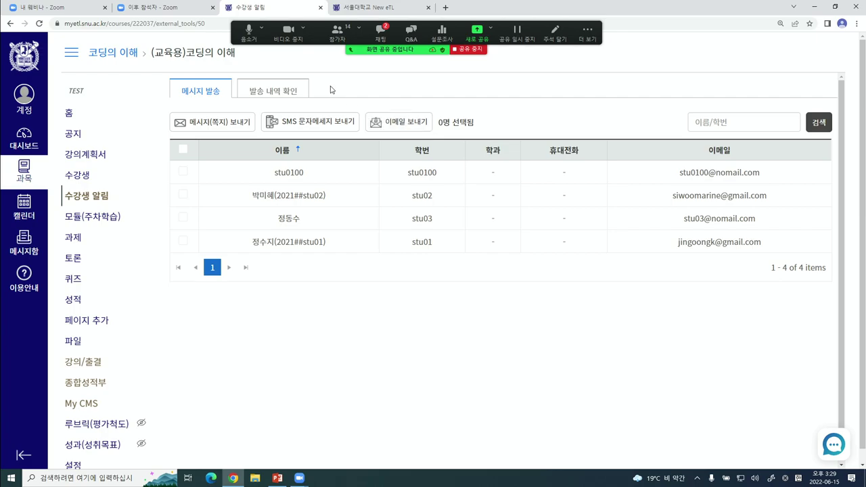
{"action": "left_click", "coordinate": [278, 92]}
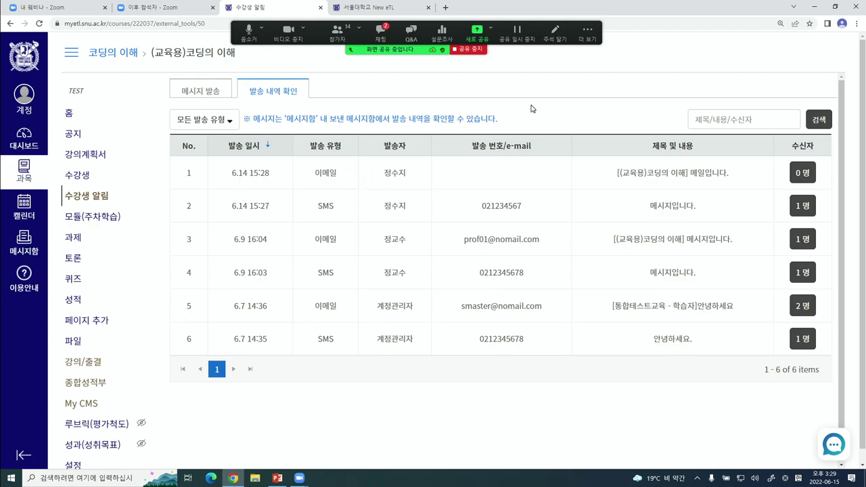
Start adding a new file to the 1주차 module on the 모듈(주차학습) page, choosing [화이트]1콘텐츠 제작과정 from the 샘플 folder
{"action": "left_click", "coordinate": [93, 216]}
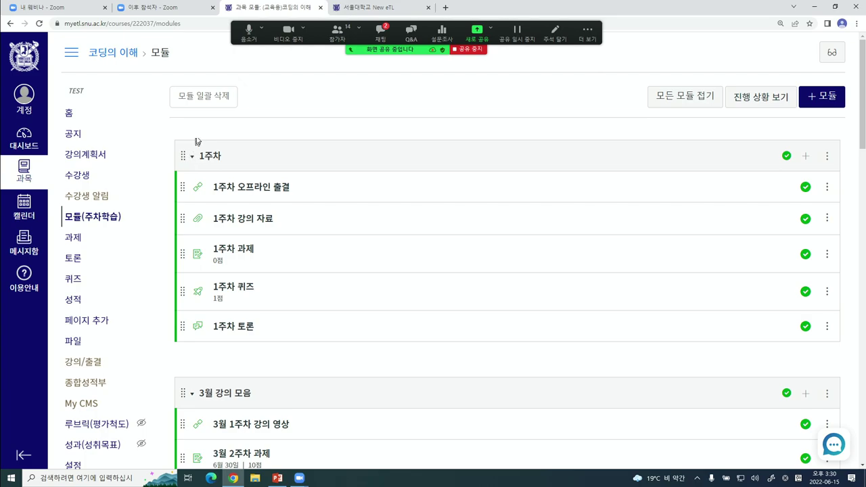
{"action": "left_click", "coordinate": [806, 156]}
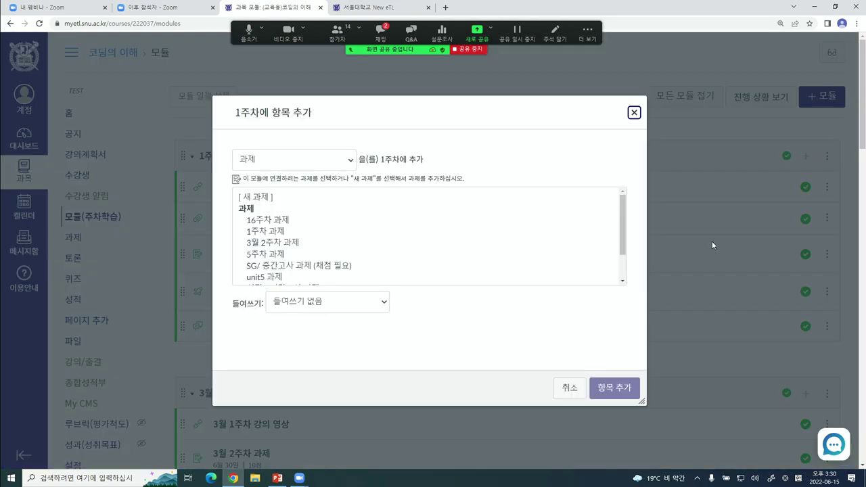
{"action": "left_click", "coordinate": [293, 164]}
{"action": "left_click", "coordinate": [258, 204]}
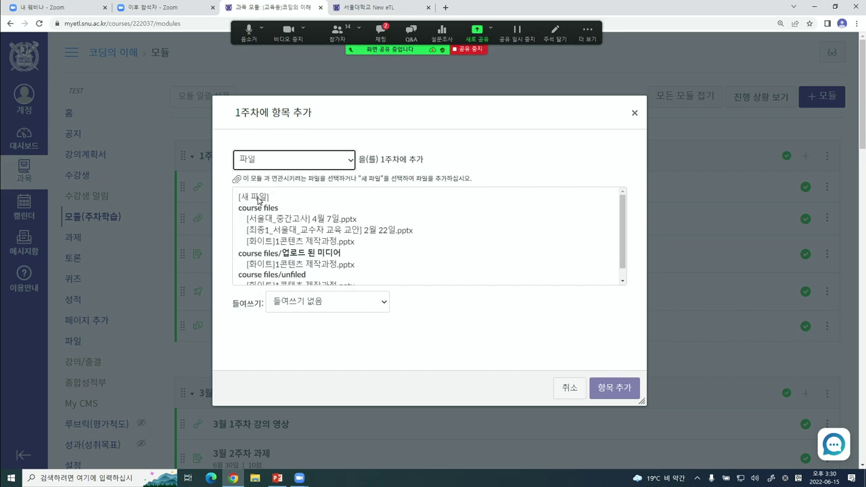
{"action": "left_click", "coordinate": [259, 198]}
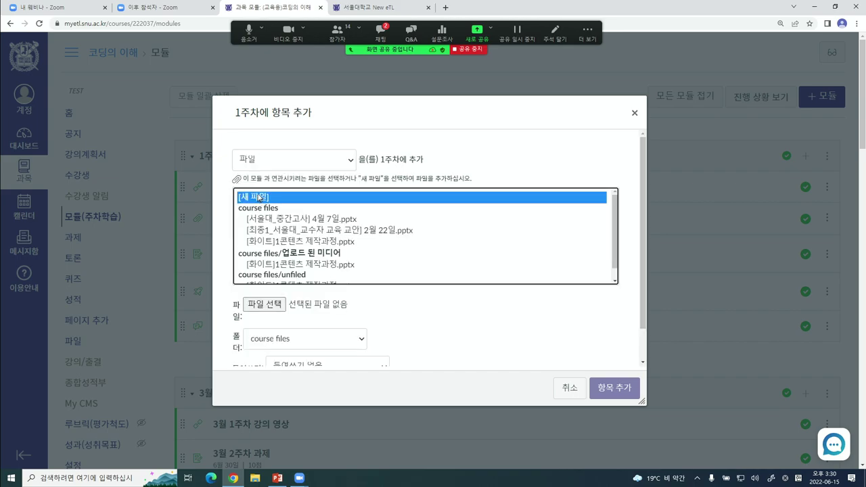
{"action": "left_click", "coordinate": [280, 308]}
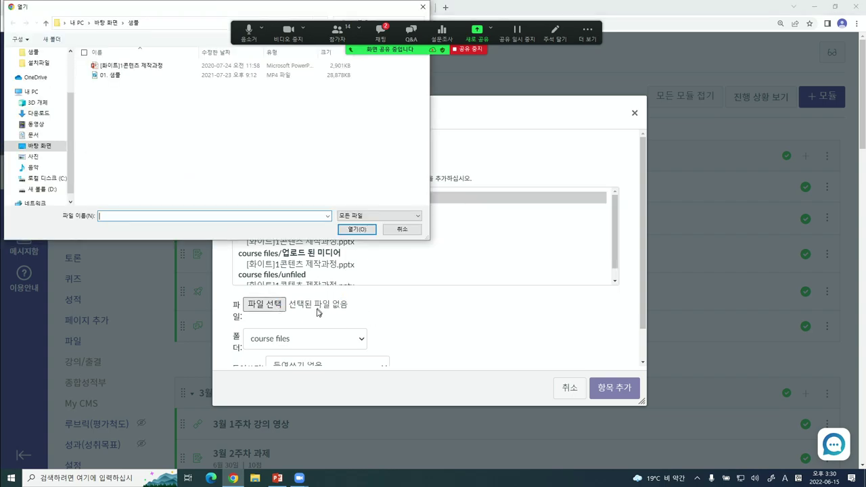
{"action": "left_click", "coordinate": [160, 66]}
{"action": "left_click", "coordinate": [357, 228]}
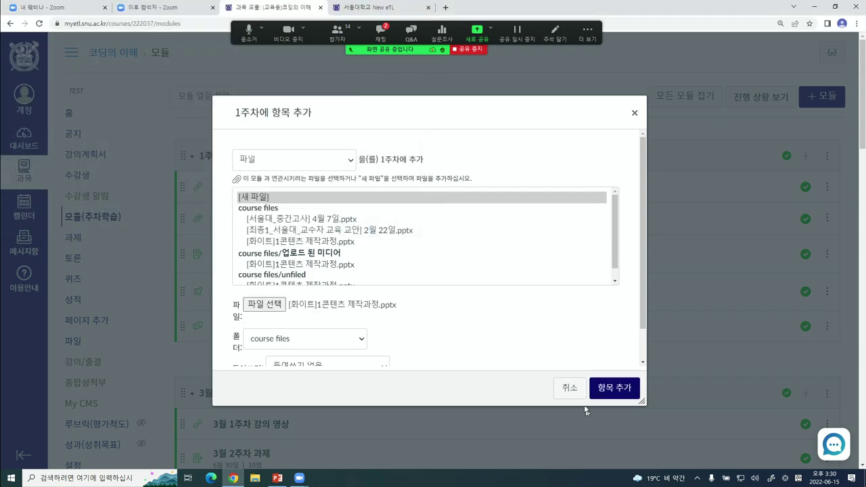
Add the file to 1주차, resolving the duplicate with 이름 변경 and keeping the name [화이트]1콘텐츠 제작과정.pptx
{"action": "left_click", "coordinate": [611, 393]}
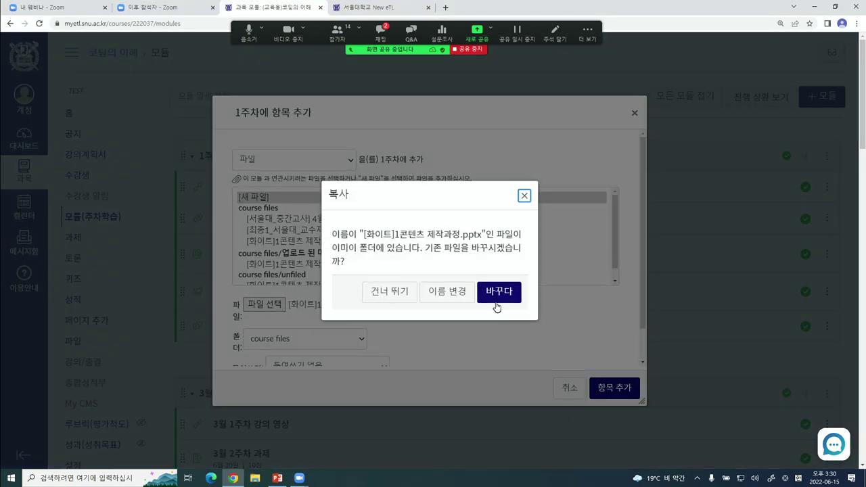
{"action": "left_click", "coordinate": [448, 293]}
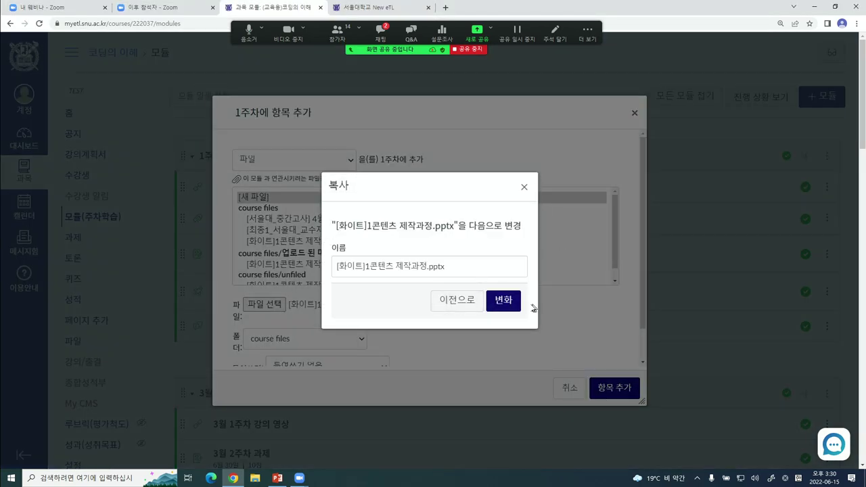
{"action": "left_click", "coordinate": [502, 302]}
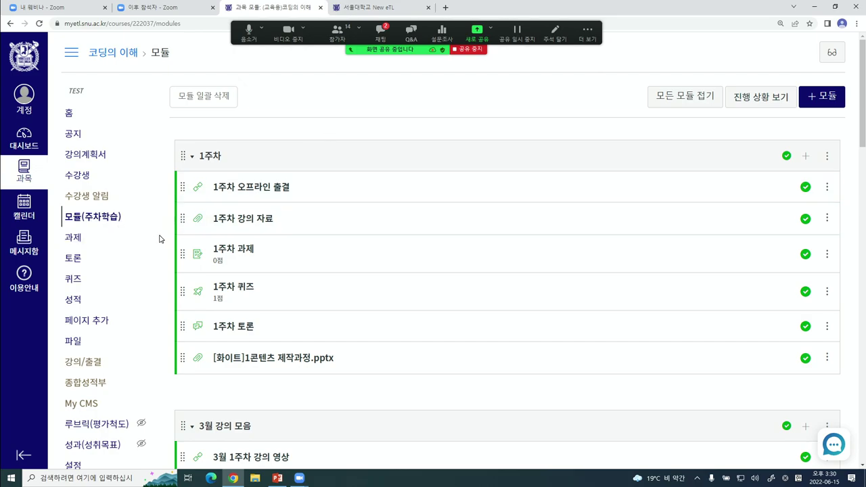
{"action": "left_click", "coordinate": [82, 223]}
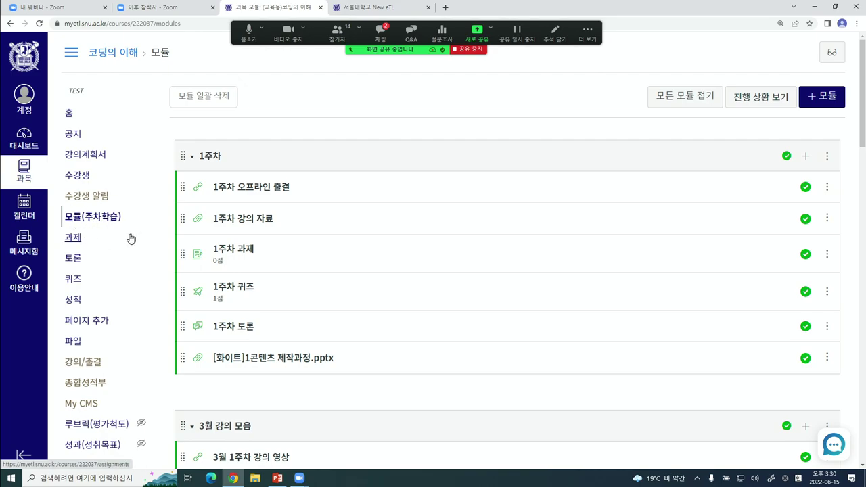
View the 화상강의 registration form offered by the 강의/출결 external tool for 1주차, then discard it and cancel adding the item
{"action": "left_click", "coordinate": [808, 157]}
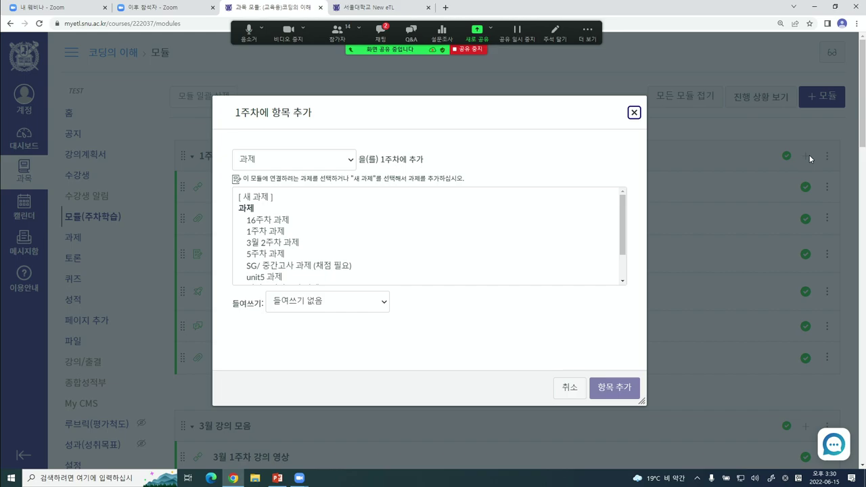
{"action": "left_click", "coordinate": [268, 165]}
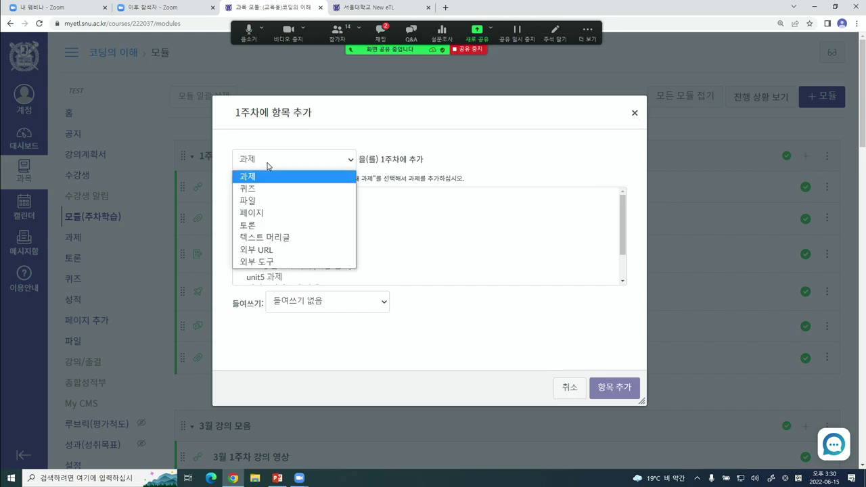
{"action": "left_click", "coordinate": [269, 262]}
{"action": "left_click", "coordinate": [271, 230]}
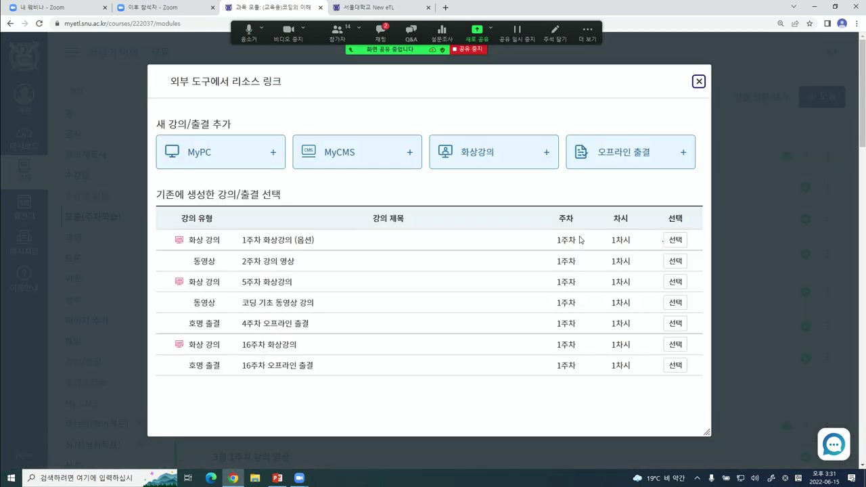
{"action": "left_click", "coordinate": [502, 152]}
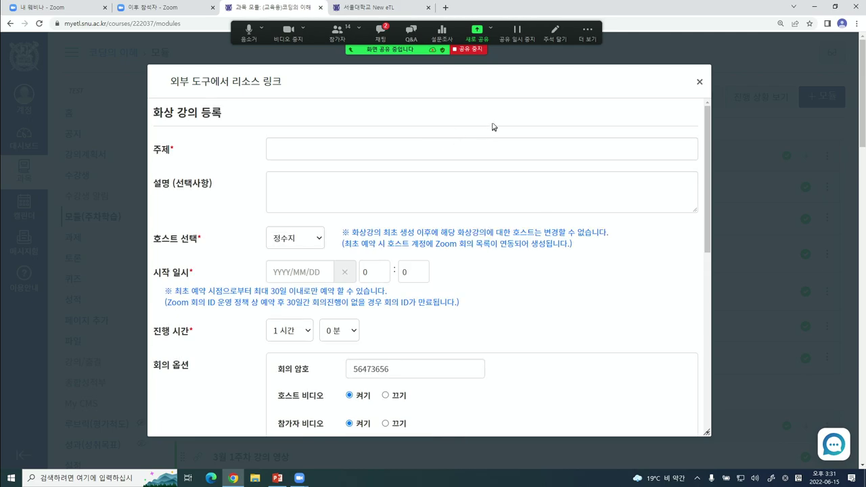
{"action": "scroll", "coordinate": [535, 246], "scroll_direction": "down", "scroll_amount": 6}
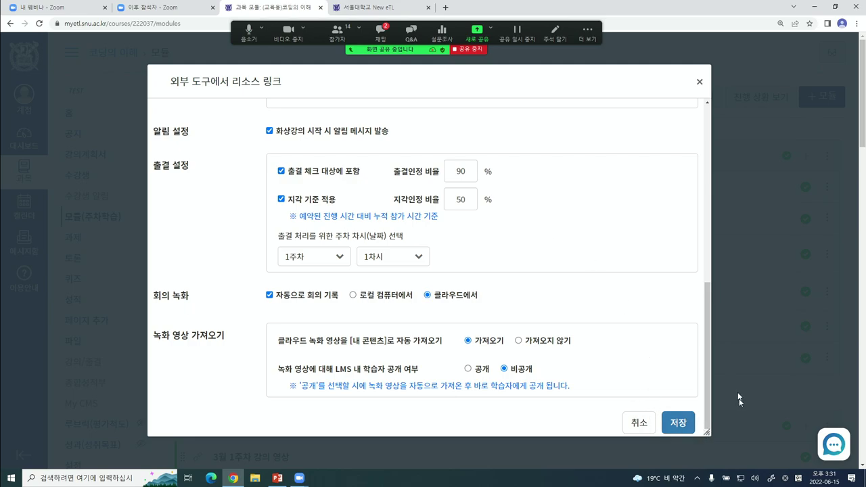
{"action": "left_click", "coordinate": [700, 83]}
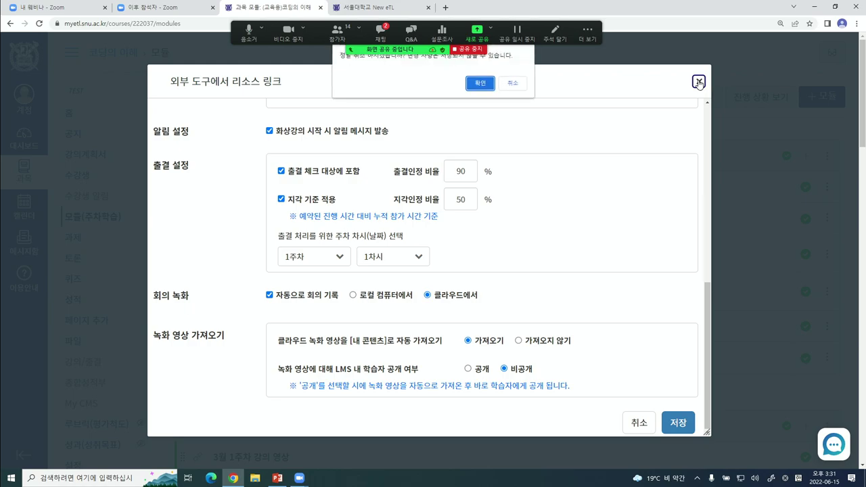
{"action": "left_click", "coordinate": [479, 83]}
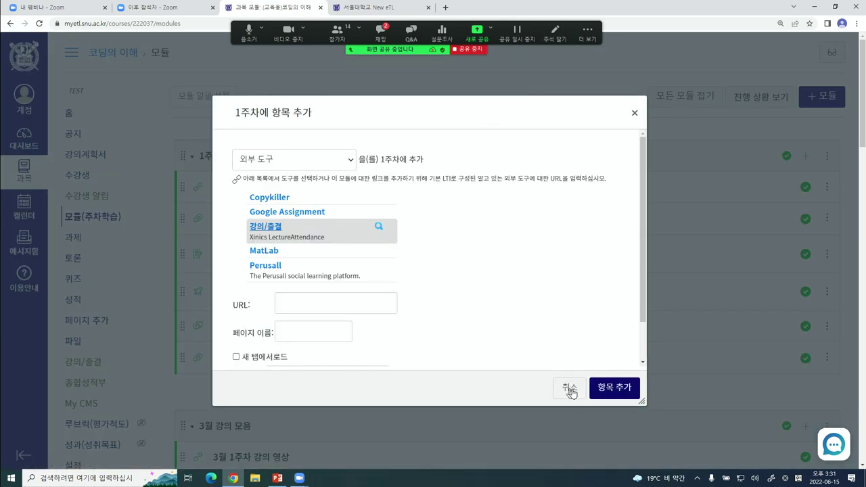
{"action": "left_click", "coordinate": [569, 387]}
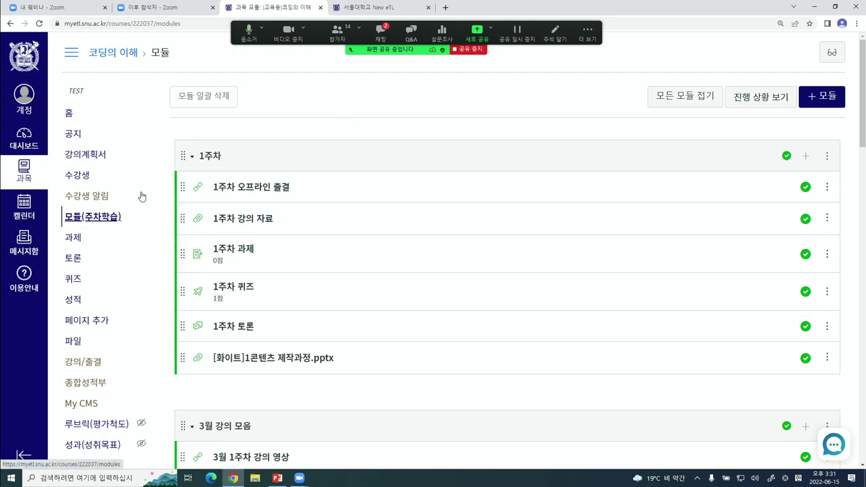
Examine the MyCMS content list and 콘텐츠 등록 options through the 강의/출결 external tool for 1주차, then leave without selecting anything
{"action": "left_click", "coordinate": [805, 157]}
{"action": "left_click", "coordinate": [256, 166]}
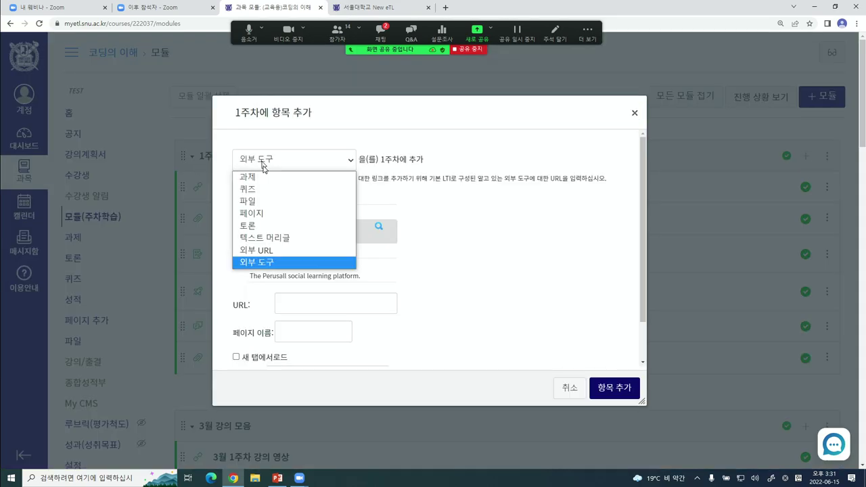
{"action": "left_click", "coordinate": [268, 263]}
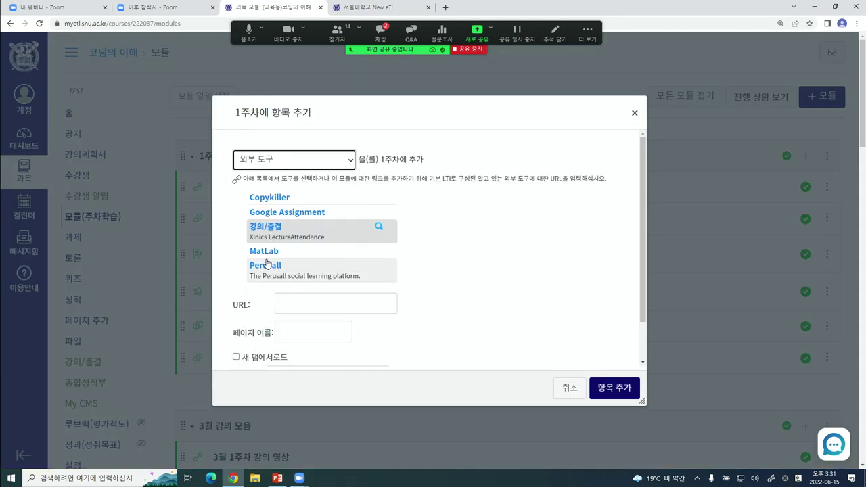
{"action": "left_click", "coordinate": [265, 228]}
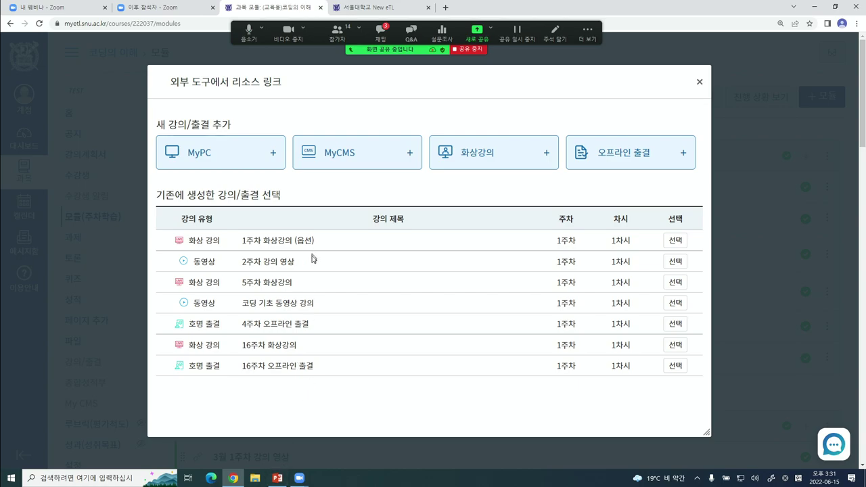
{"action": "left_click", "coordinate": [351, 157]}
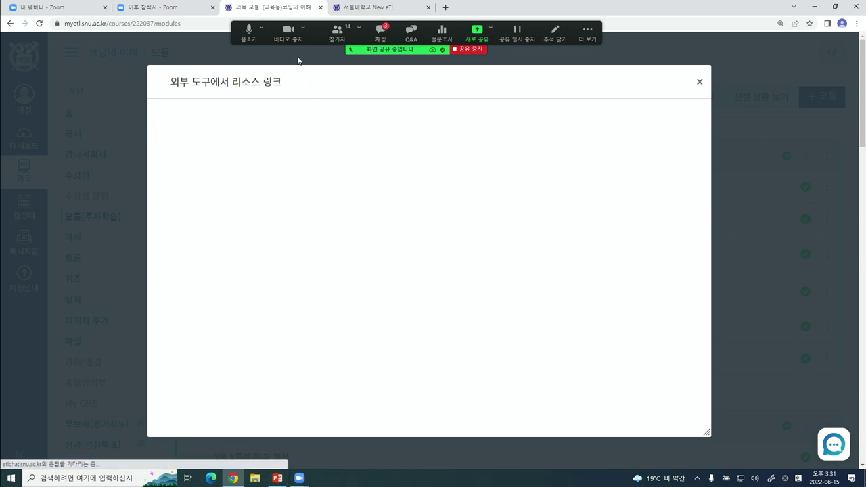
{"action": "left_click", "coordinate": [201, 137]}
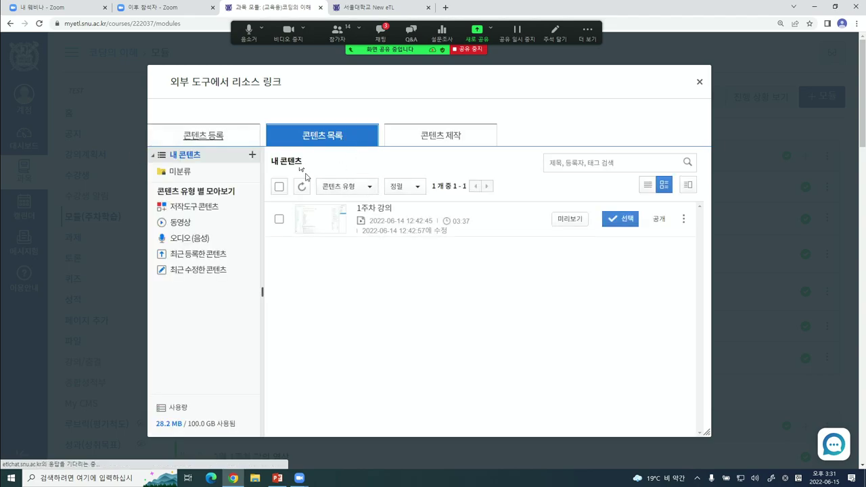
{"action": "left_click", "coordinate": [700, 83]}
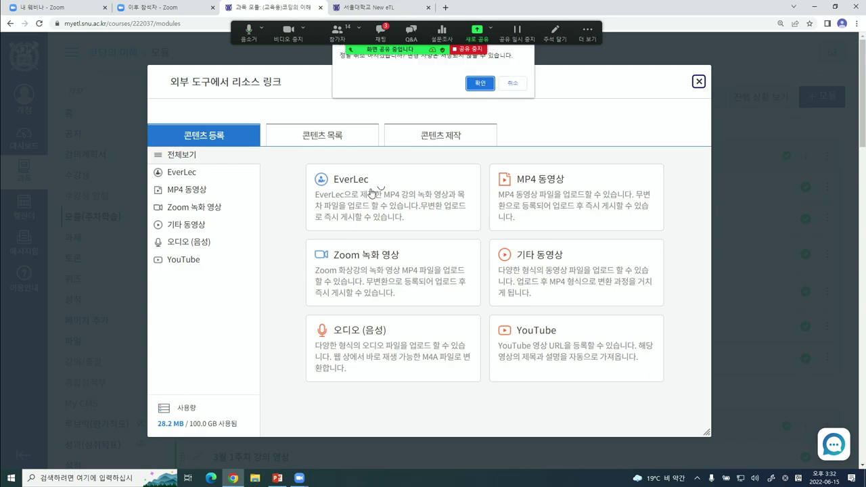
{"action": "left_click", "coordinate": [487, 85]}
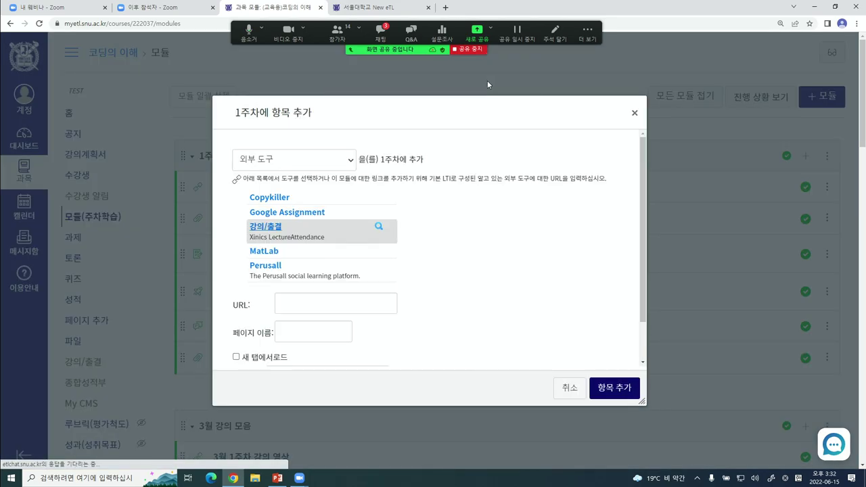
View the MyPC content upload types in the 강의/출결 tool, then discard the form and cancel adding the item to 1주차
{"action": "left_click", "coordinate": [297, 235]}
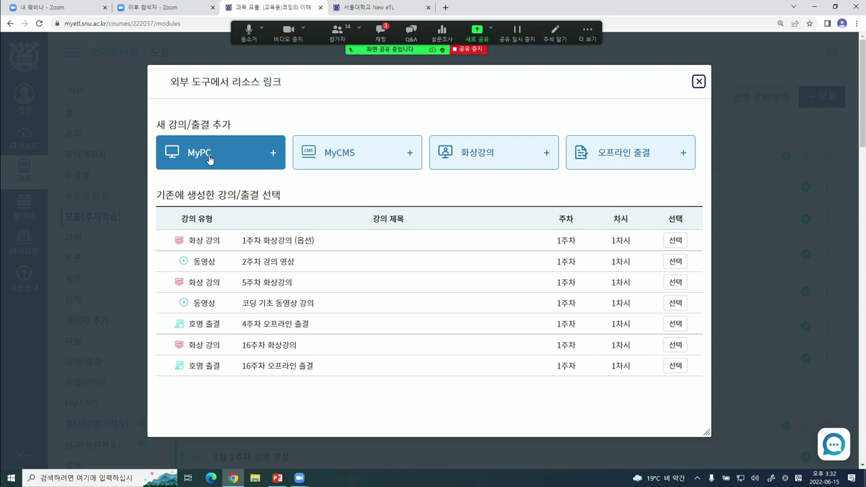
{"action": "left_click", "coordinate": [210, 160]}
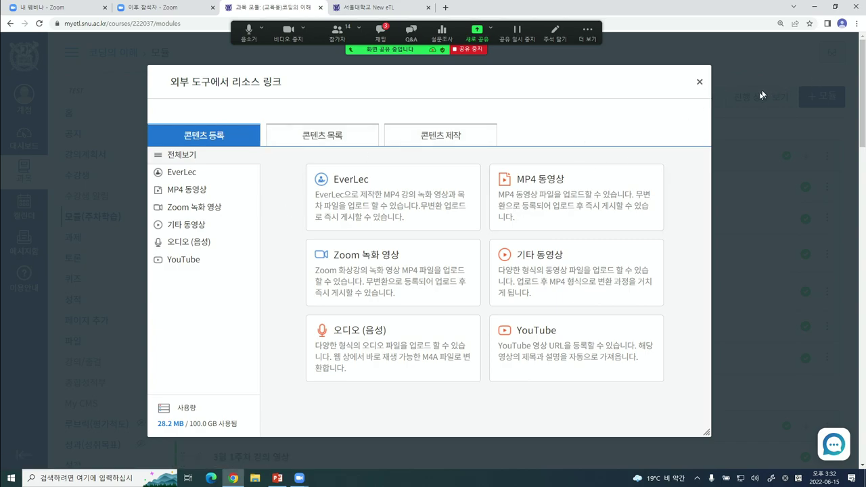
{"action": "left_click", "coordinate": [699, 82]}
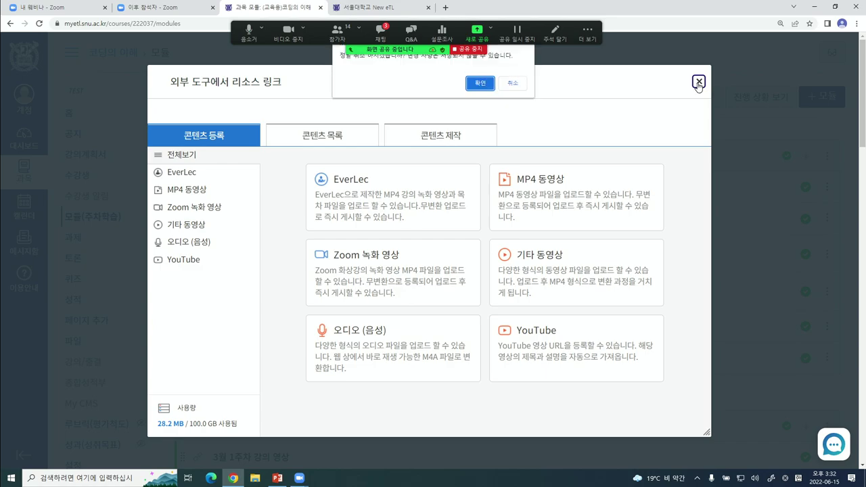
{"action": "left_click", "coordinate": [486, 83]}
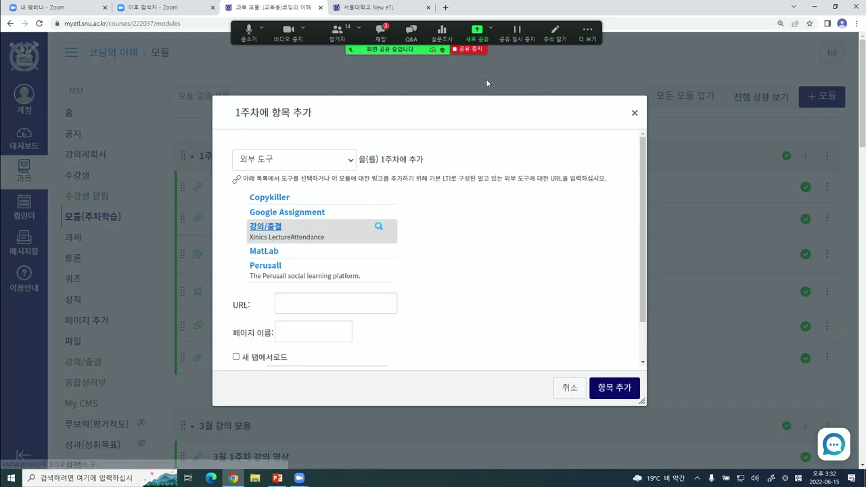
{"action": "left_click", "coordinate": [570, 387]}
{"action": "left_click", "coordinate": [364, 95]}
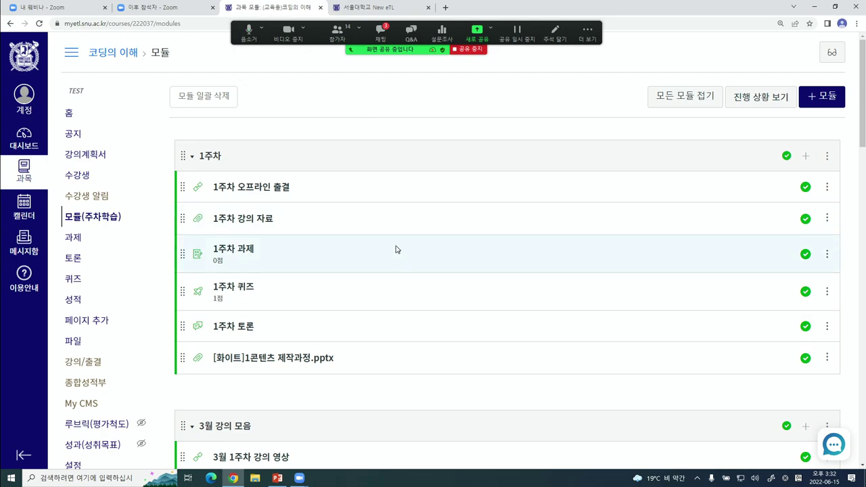
Open the course's 강의/출결 page and examine the online, video-lecture and offline attendance items under 출결 현황
{"action": "left_click", "coordinate": [77, 366]}
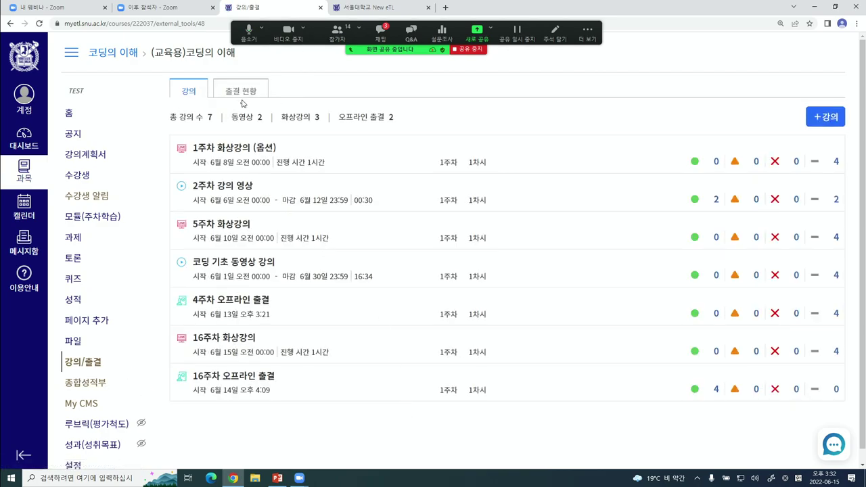
{"action": "left_click", "coordinate": [230, 94]}
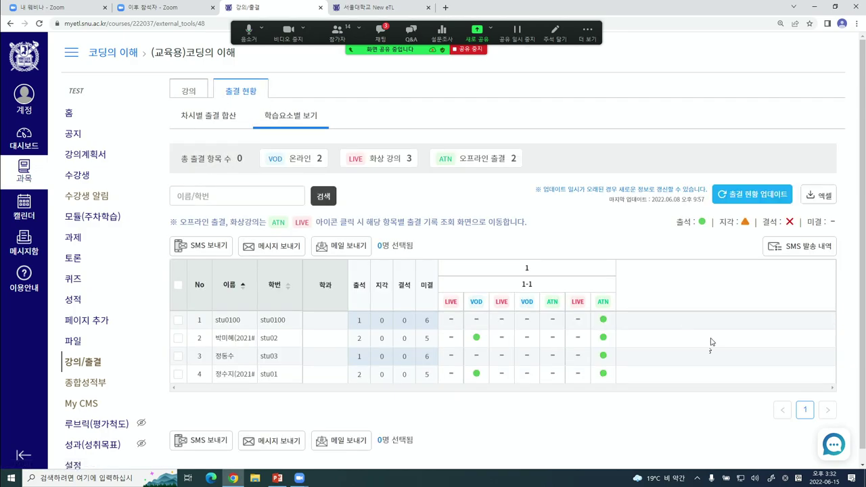
{"action": "left_click_drag", "start_coordinate": [290, 158], "coordinate": [400, 158]}
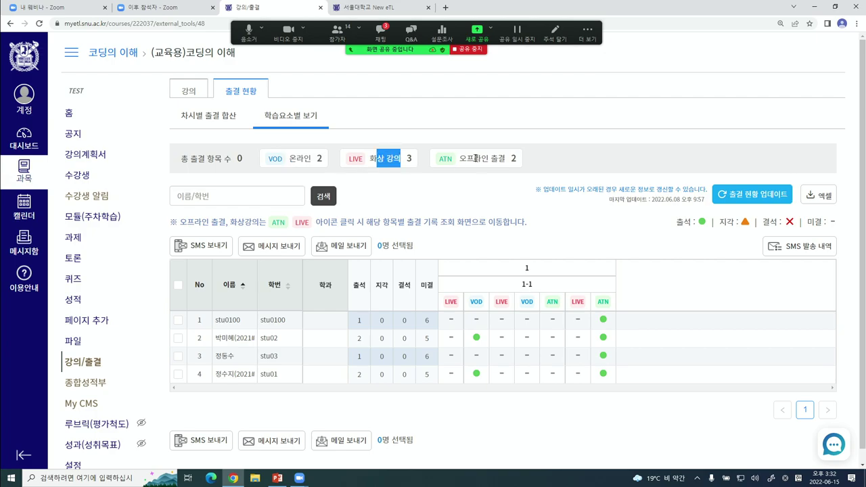
{"action": "left_click_drag", "start_coordinate": [477, 159], "coordinate": [505, 158]}
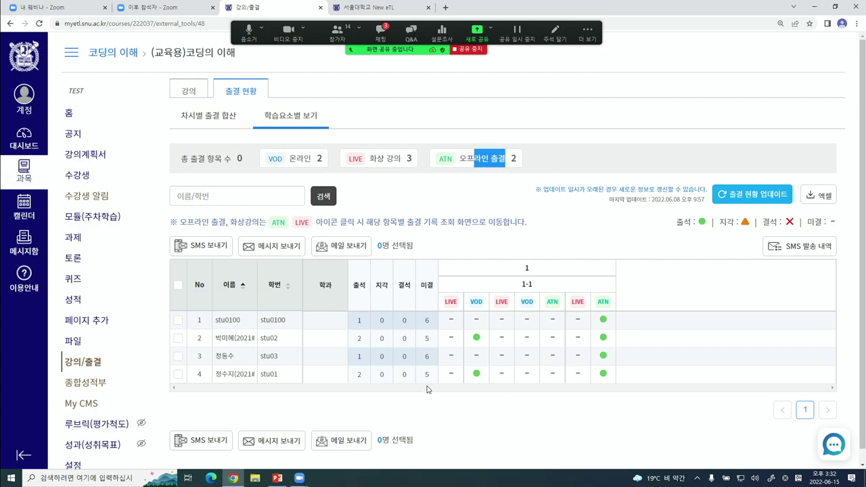
{"action": "left_click", "coordinate": [522, 197]}
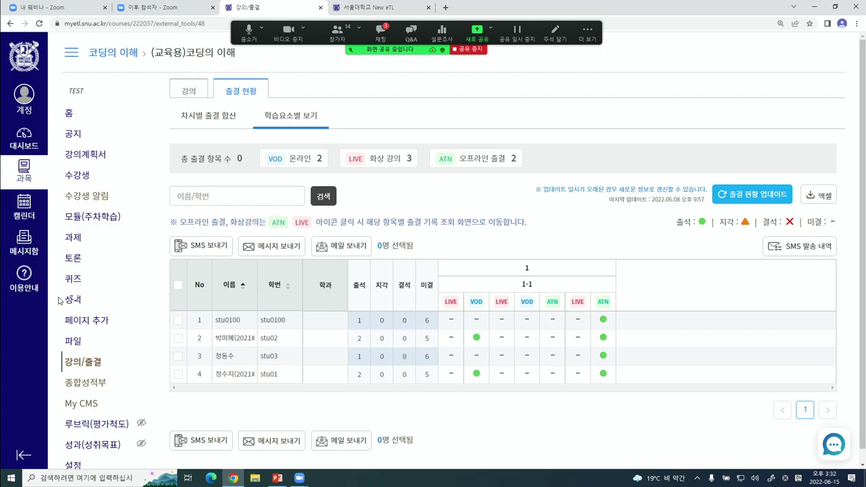
Add a new assignment named 16주차 과제 to the 1주차 module, with no indentation
{"action": "left_click", "coordinate": [97, 218]}
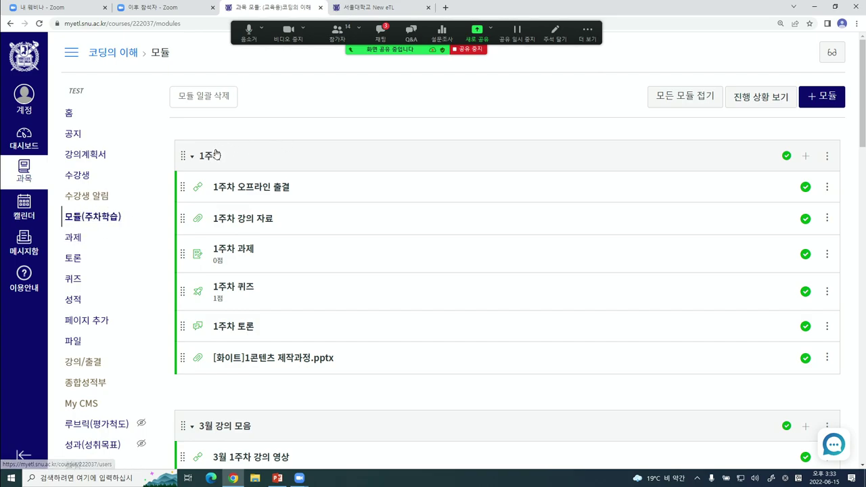
{"action": "left_click", "coordinate": [806, 156]}
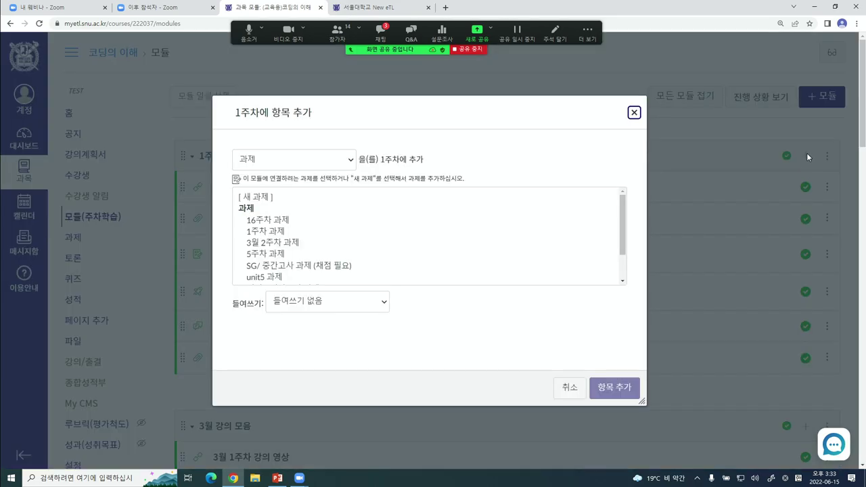
{"action": "left_click", "coordinate": [276, 168]}
{"action": "left_click", "coordinate": [266, 176]}
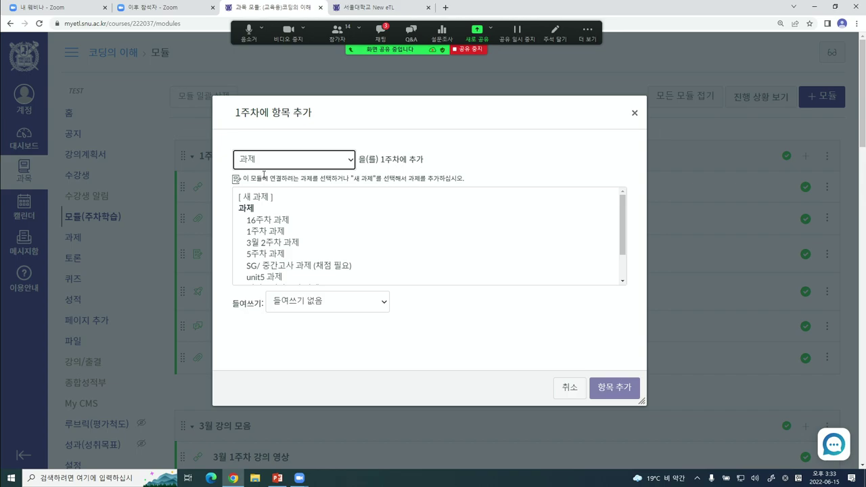
{"action": "left_click", "coordinate": [286, 161]}
{"action": "left_click", "coordinate": [276, 177]}
{"action": "left_click", "coordinate": [255, 196]}
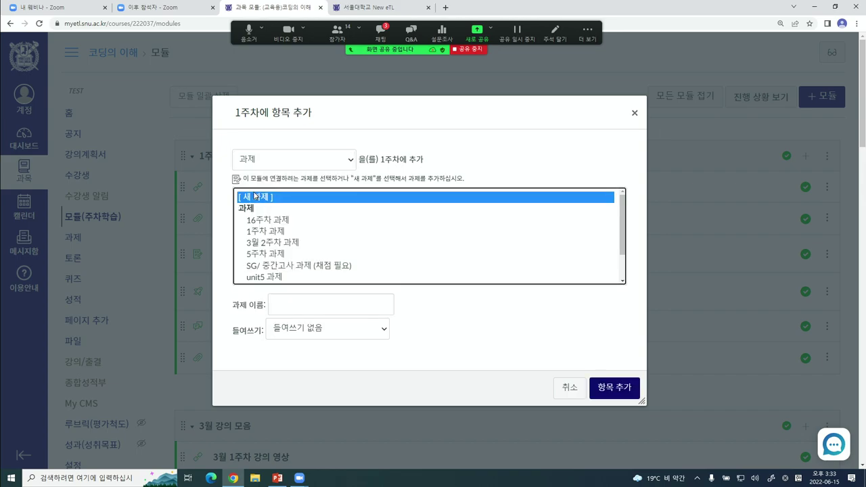
{"action": "left_click", "coordinate": [304, 306]}
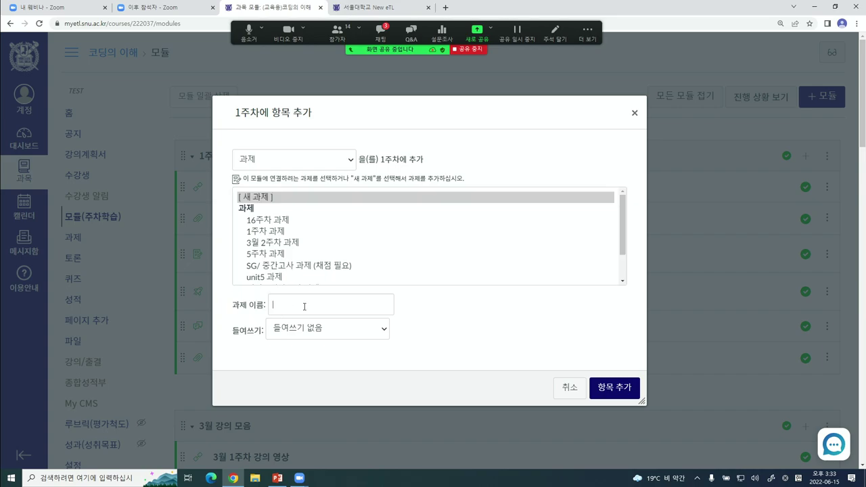
{"action": "left_click", "coordinate": [334, 329]}
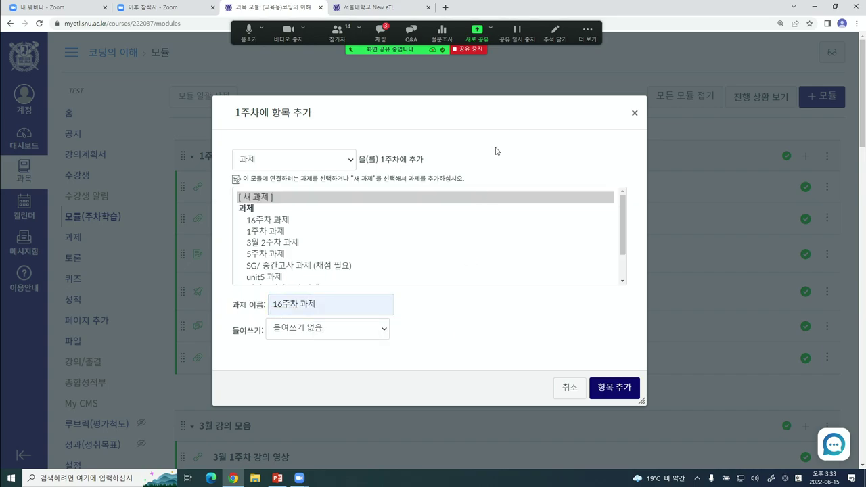
{"action": "left_click", "coordinate": [613, 391]}
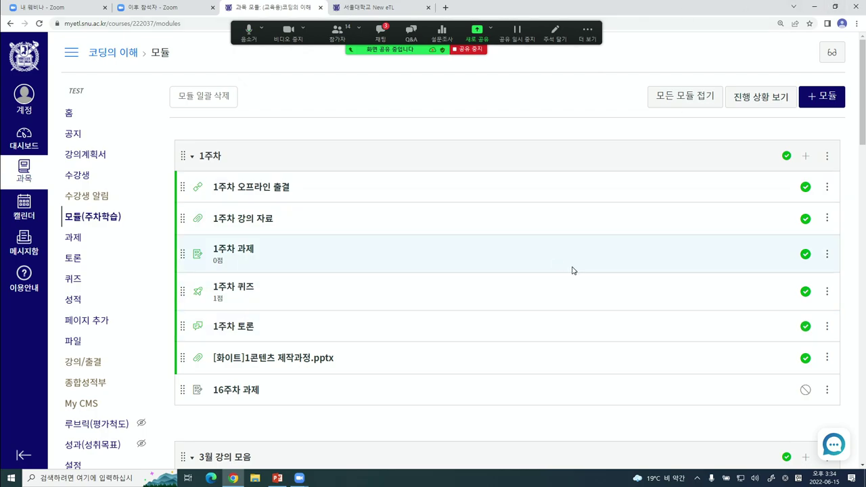
Open the course's 공지 page and start a new announcement
{"action": "left_click", "coordinate": [75, 135]}
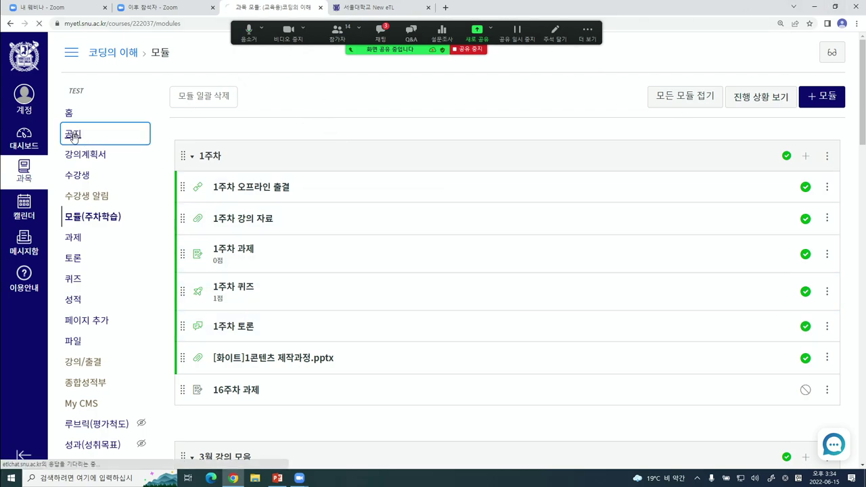
{"action": "left_click", "coordinate": [86, 202]}
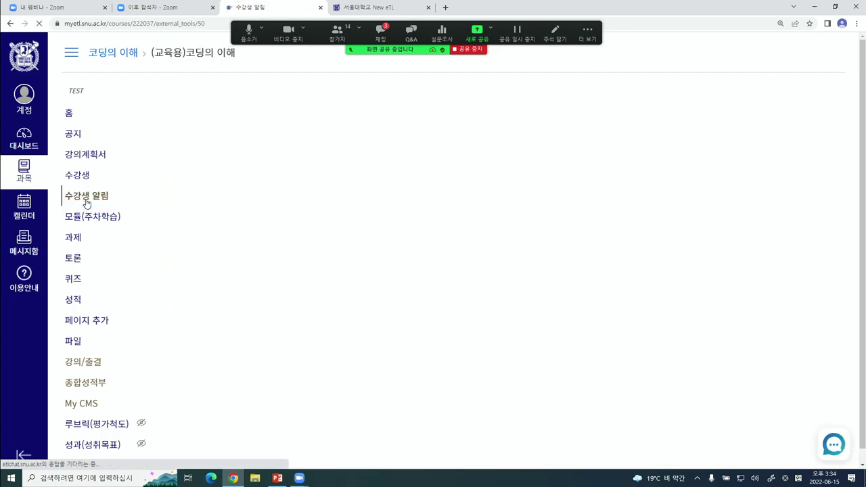
{"action": "left_click", "coordinate": [76, 140]}
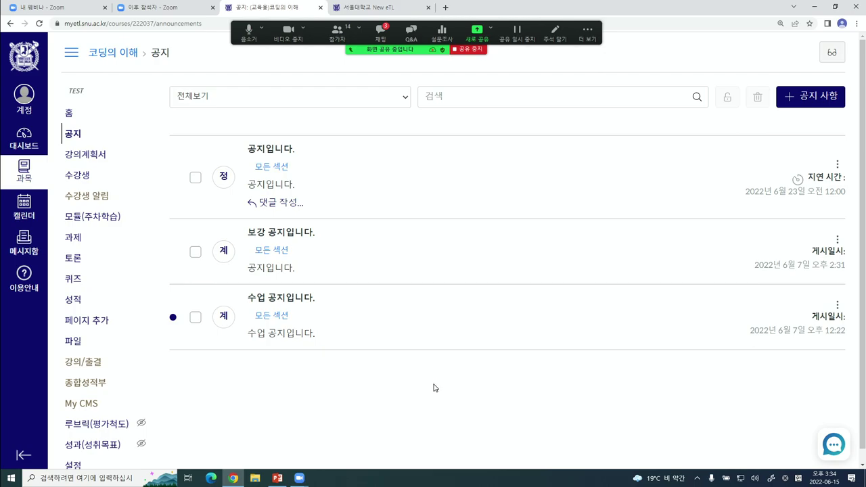
{"action": "left_click", "coordinate": [809, 109]}
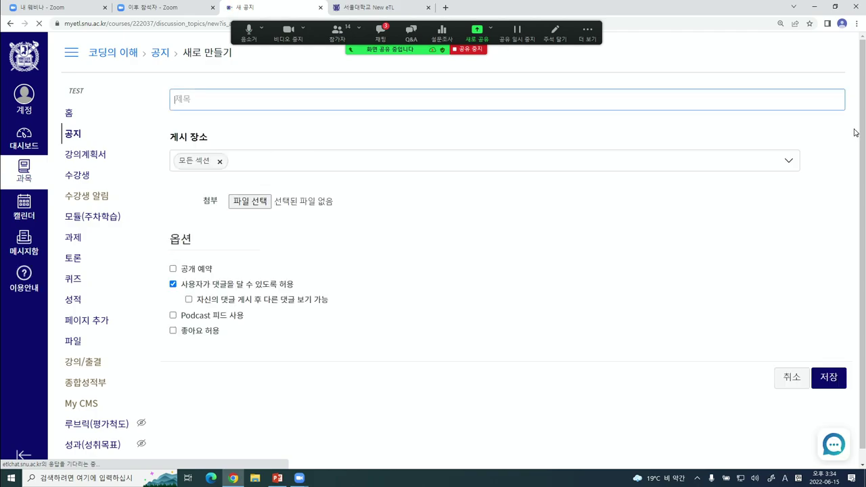
Enter 공지입니다. as the announcement's title and copy the same text into its body
{"action": "left_click", "coordinate": [222, 99]}
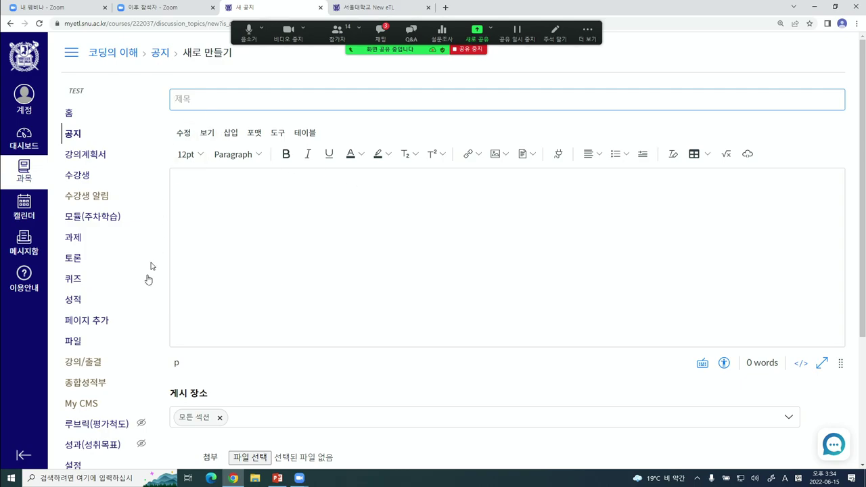
{"action": "type", "text": "rhd"}
{"action": "key", "text": "BackSpace"}
{"action": "key", "text": "BackSpace"}
{"action": "key", "text": "Hangul"}
{"action": "type", "text": "공지입니다."}
{"action": "key", "text": "ctrl+a"}
{"action": "key", "text": "ctrl+c"}
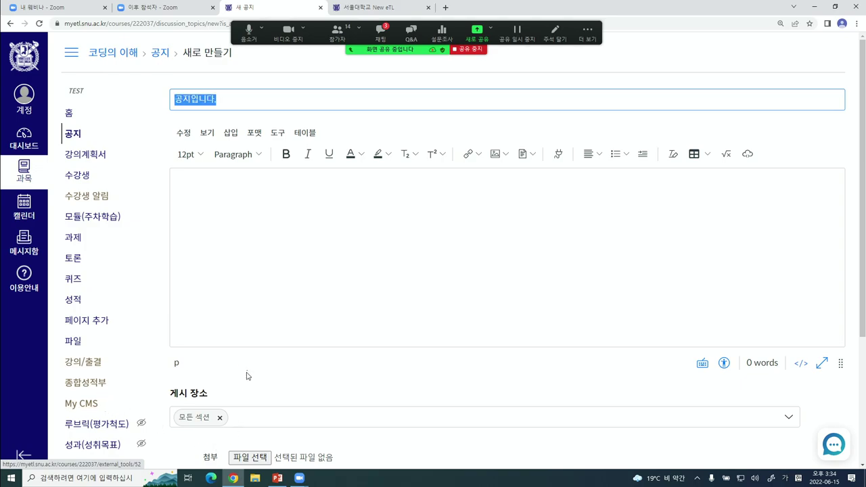
{"action": "left_click", "coordinate": [290, 265]}
{"action": "key", "text": "ctrl+v"}
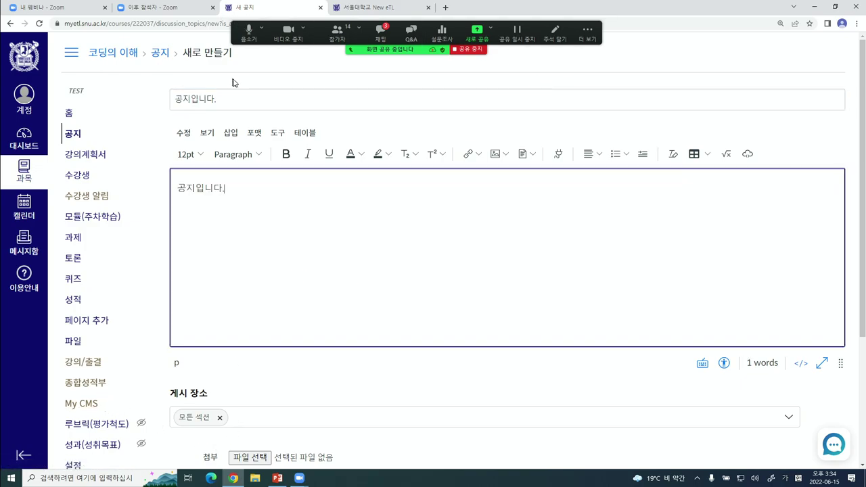
View the announcement's file attachment chooser and cancel it without selecting a file
{"action": "scroll", "coordinate": [324, 309], "scroll_direction": "down", "scroll_amount": 1}
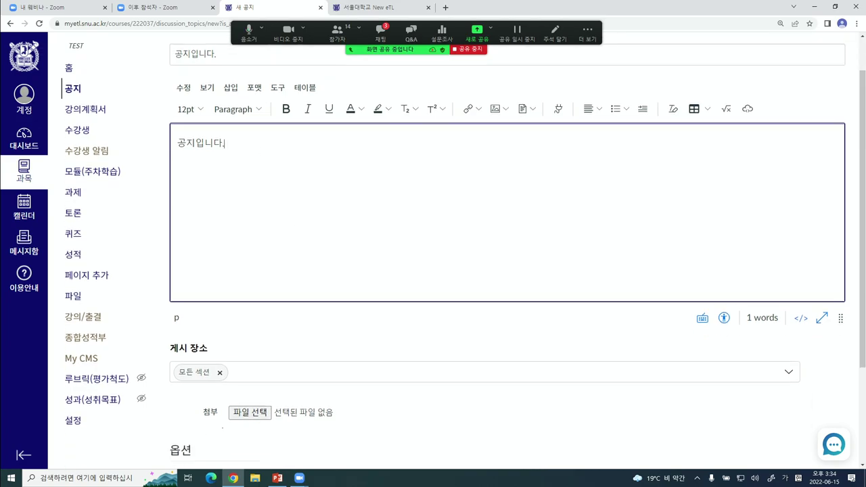
{"action": "double_click", "coordinate": [210, 414]}
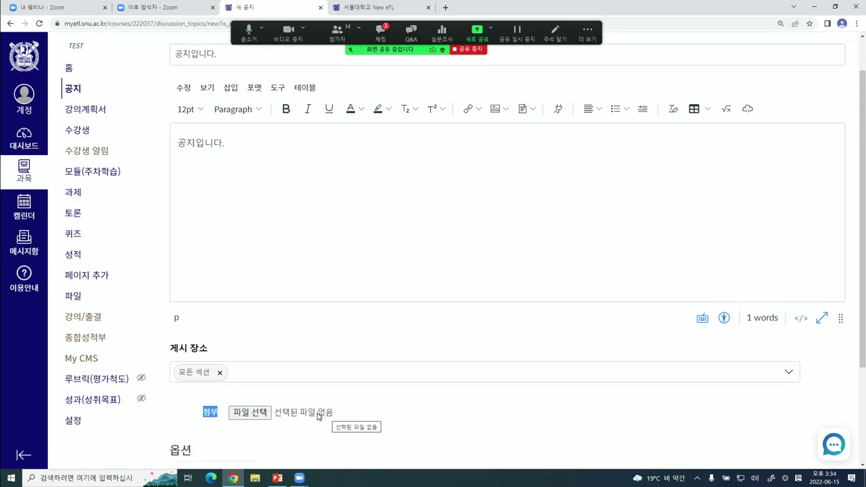
{"action": "left_click", "coordinate": [257, 414]}
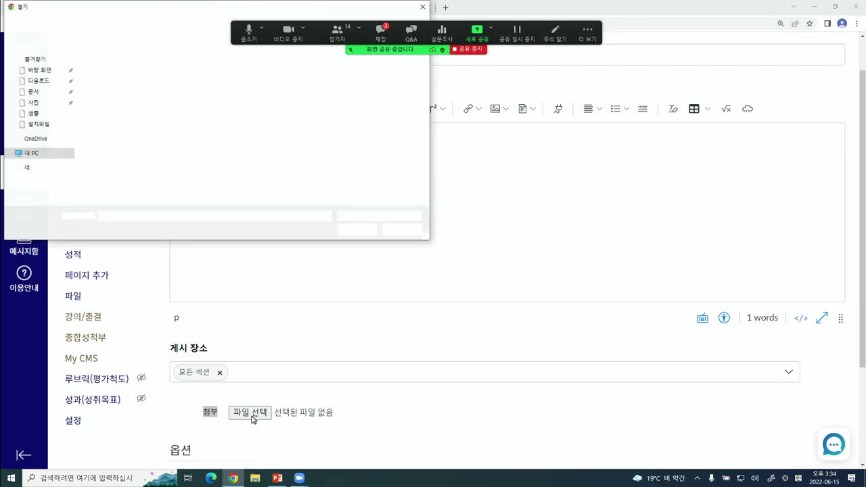
{"action": "left_click_drag", "start_coordinate": [218, 2], "coordinate": [256, 59]}
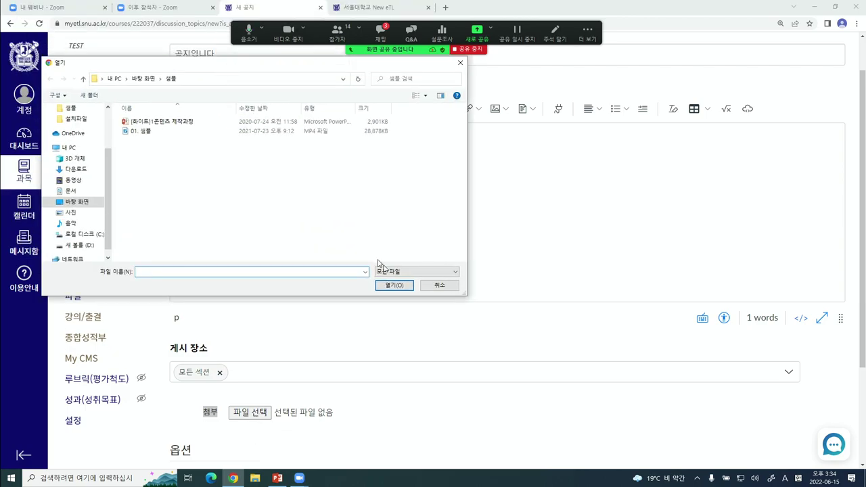
{"action": "left_click", "coordinate": [436, 285]}
{"action": "scroll", "coordinate": [433, 285], "scroll_direction": "down", "scroll_amount": 2}
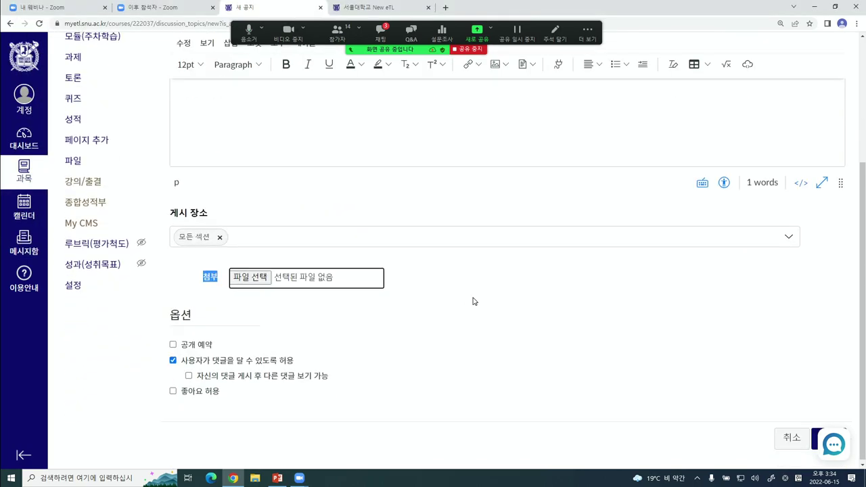
Examine the image, document and table options for inserting content into the announcement body, without inserting anything
{"action": "scroll", "coordinate": [467, 291], "scroll_direction": "up", "scroll_amount": 2}
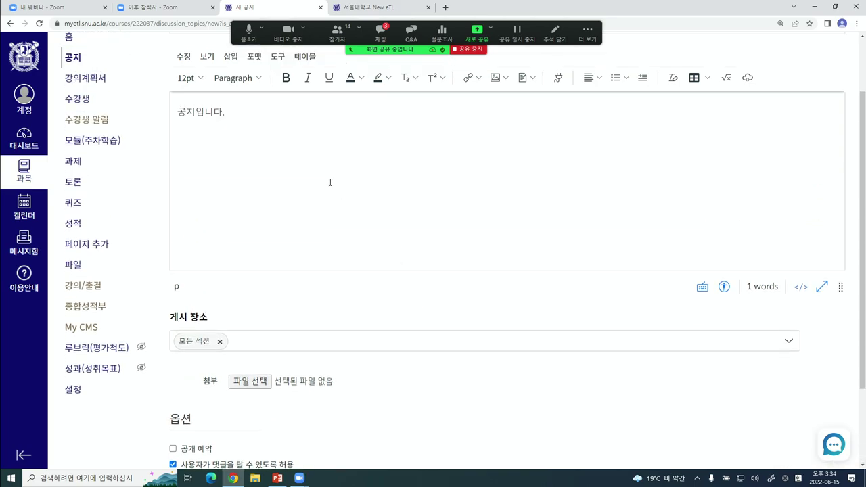
{"action": "left_click", "coordinate": [230, 86]}
{"action": "mouse_move", "coordinate": [238, 129]}
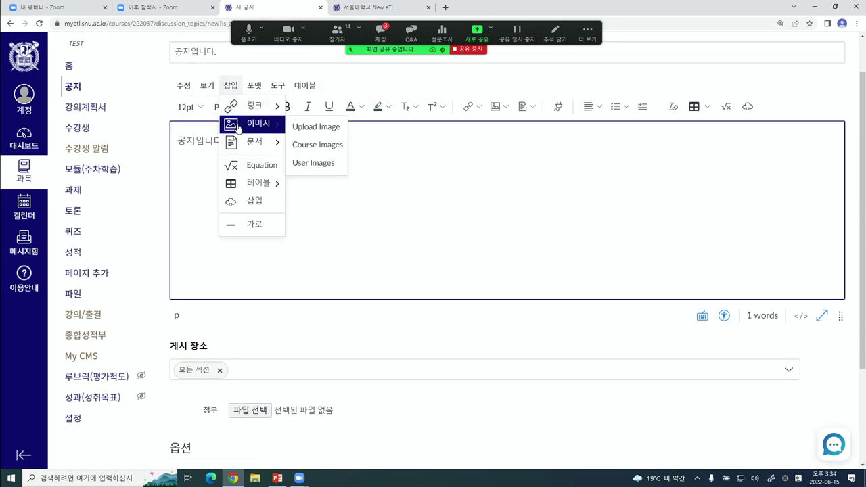
{"action": "mouse_move", "coordinate": [249, 143]}
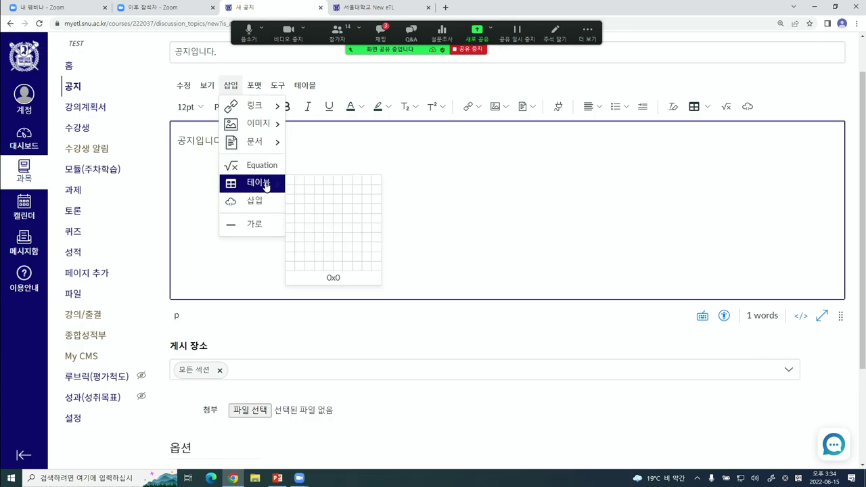
{"action": "left_click", "coordinate": [418, 257]}
Enable 공개 예약 for the announcement and set its release date to 2022년 6월 16일
{"action": "scroll", "coordinate": [466, 290], "scroll_direction": "down", "scroll_amount": 2}
{"action": "left_click", "coordinate": [466, 289]}
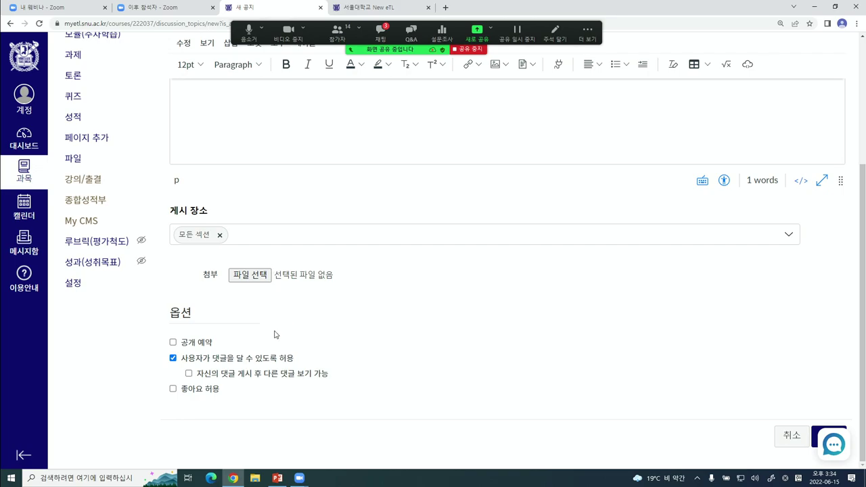
{"action": "left_click", "coordinate": [172, 343]}
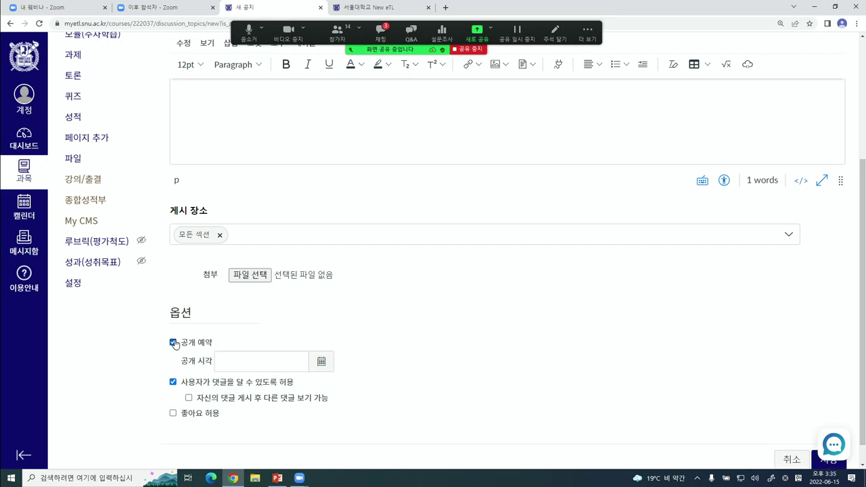
{"action": "left_click", "coordinate": [321, 363]}
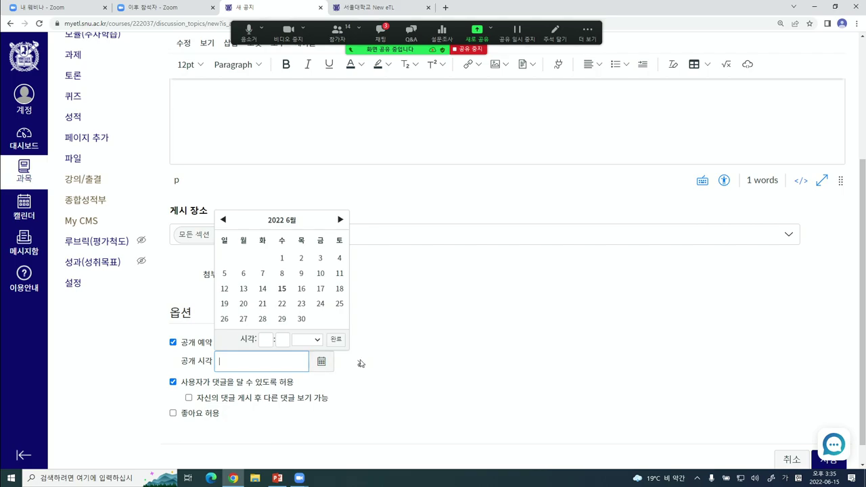
{"action": "left_click", "coordinate": [301, 289]}
{"action": "left_click", "coordinate": [433, 330]}
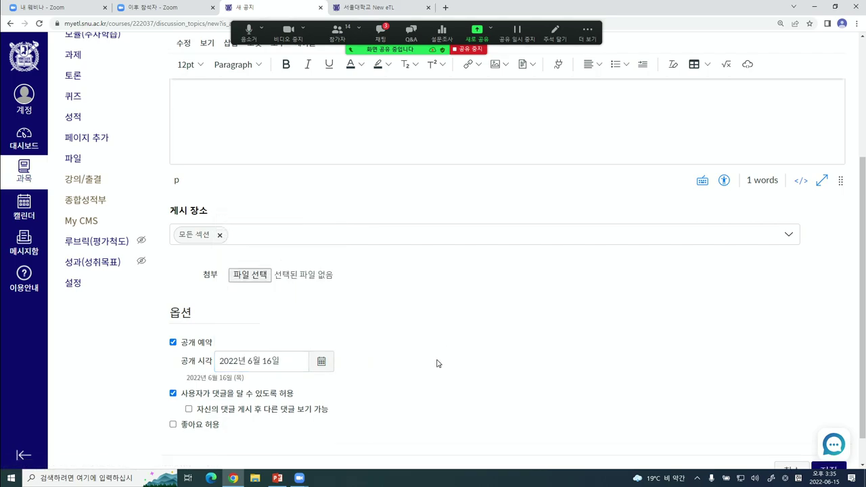
Review the option allowing users to comment, leave it enabled, and save the announcement
{"action": "scroll", "coordinate": [481, 371], "scroll_direction": "down", "scroll_amount": 1}
{"action": "scroll", "coordinate": [482, 371], "scroll_direction": "down", "scroll_amount": 1}
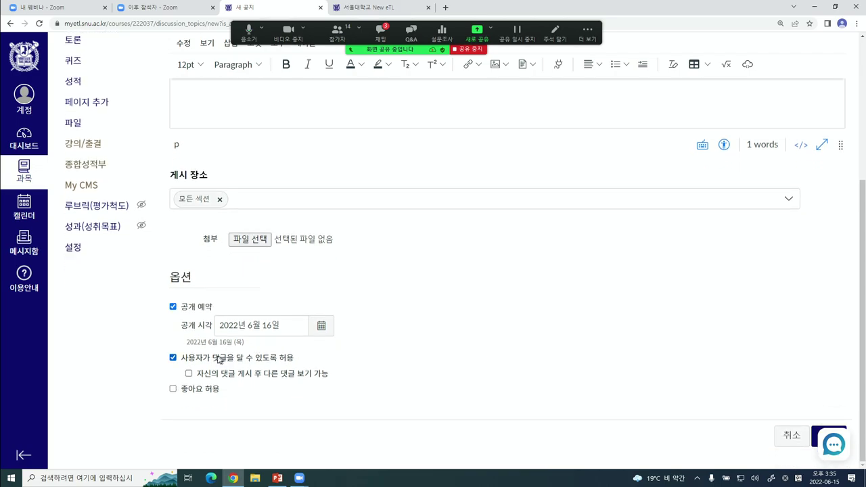
{"action": "left_click_drag", "start_coordinate": [182, 358], "coordinate": [320, 362]}
{"action": "left_click", "coordinate": [320, 362]}
{"action": "double_click", "coordinate": [190, 358]}
{"action": "left_click", "coordinate": [347, 366]}
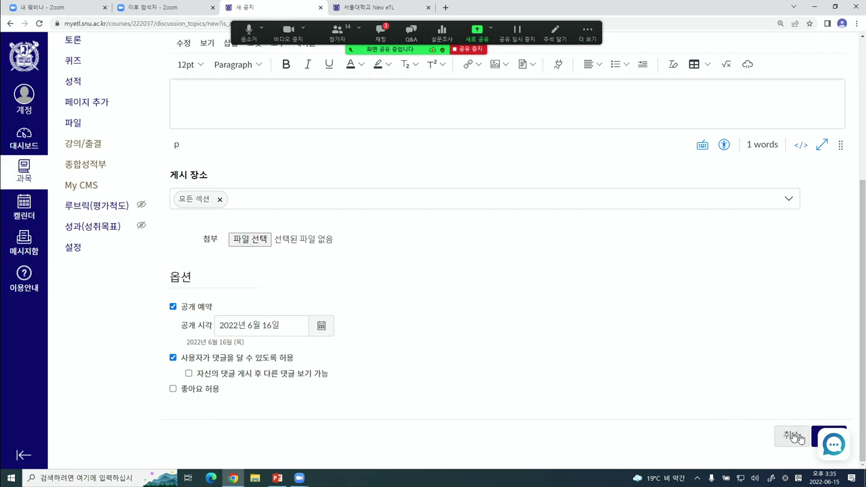
{"action": "left_click", "coordinate": [827, 436]}
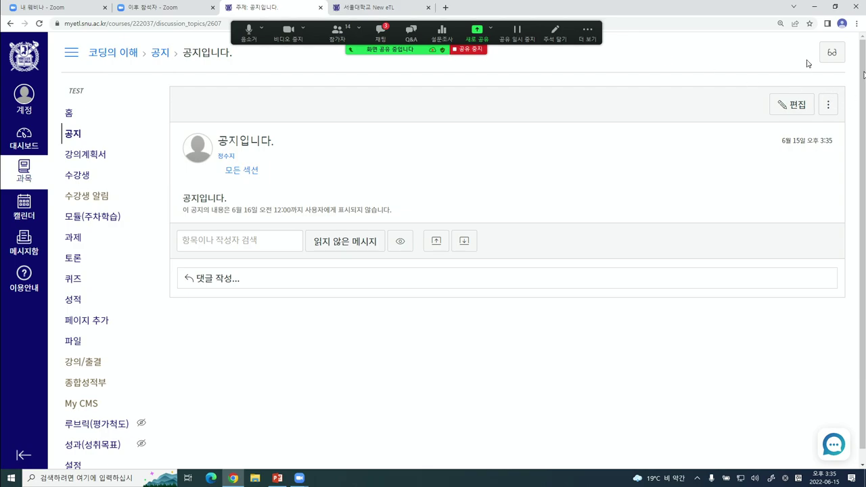
Start a message to one selected student from 수강생 알림 and extend its recipients to all students
{"action": "left_click", "coordinate": [108, 198]}
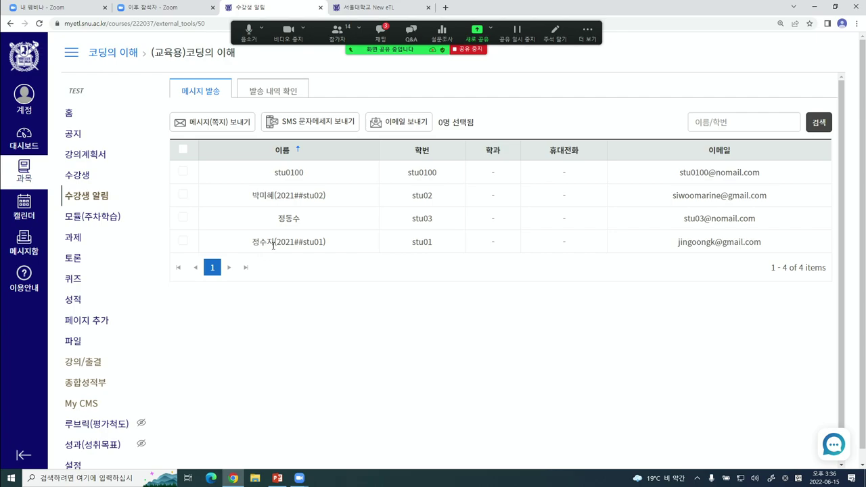
{"action": "left_click", "coordinate": [182, 242]}
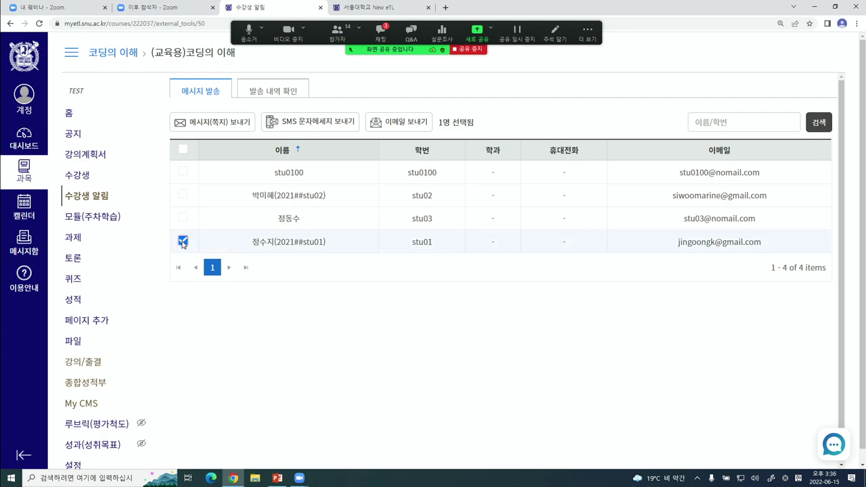
{"action": "left_click", "coordinate": [209, 125]}
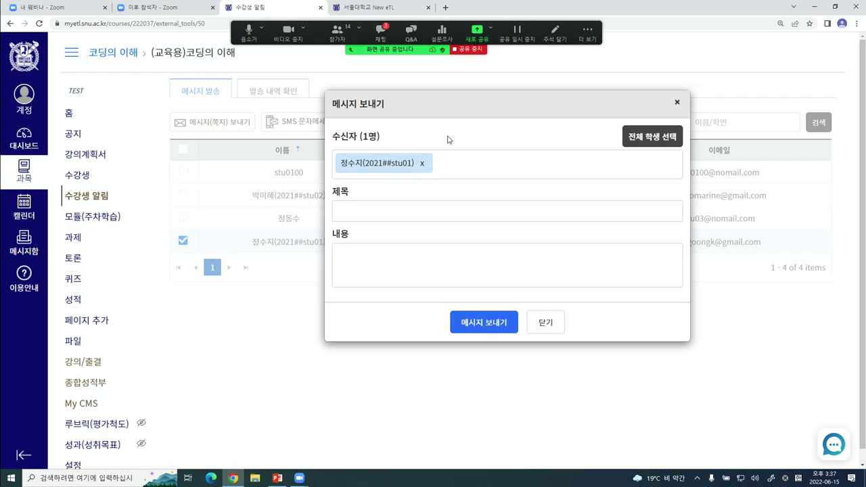
{"action": "left_click", "coordinate": [662, 140]}
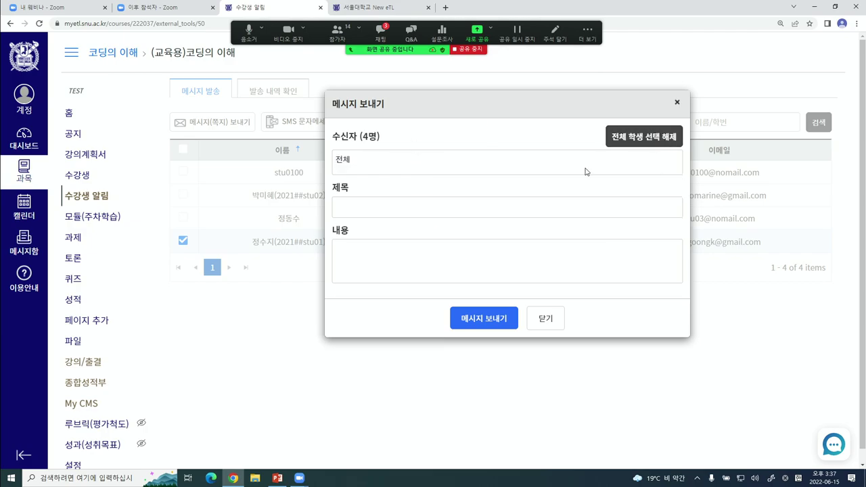
Enter 메시지입니다. as both the title and the body of the message
{"action": "left_click", "coordinate": [497, 210]}
{"action": "type", "text": "ㅁ시지입니다"}
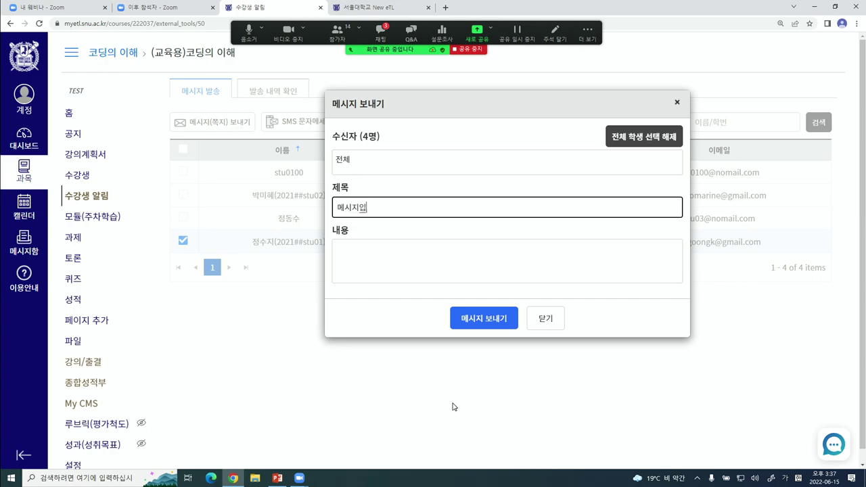
{"action": "key", "text": "ctrl+a"}
{"action": "key", "text": "ctrl+c"}
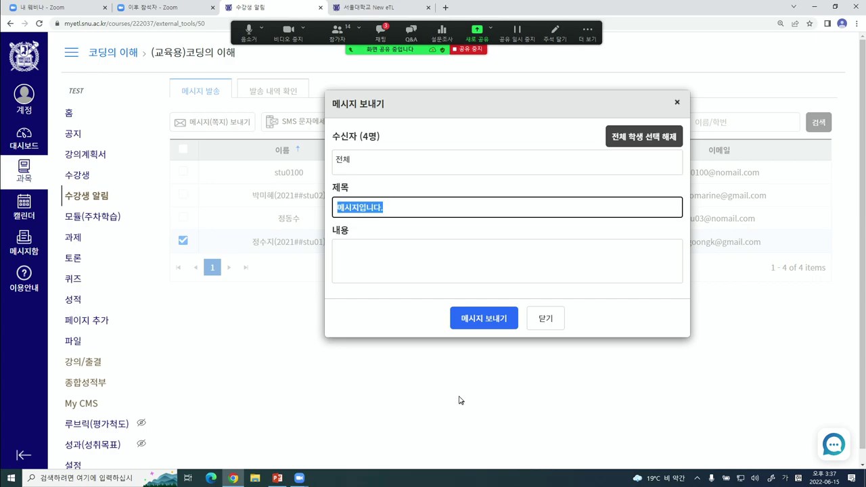
{"action": "left_click", "coordinate": [438, 258]}
{"action": "key", "text": "ctrl+v"}
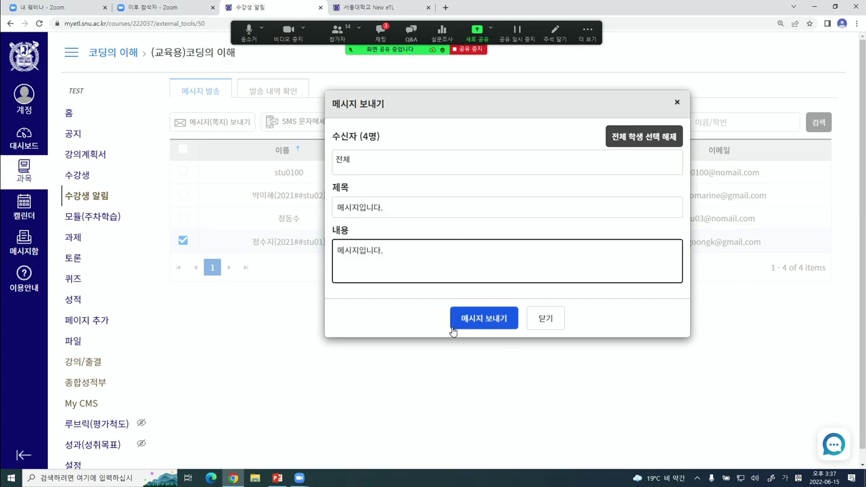
Send the message to all students and close the delivery notice
{"action": "left_click", "coordinate": [483, 323]}
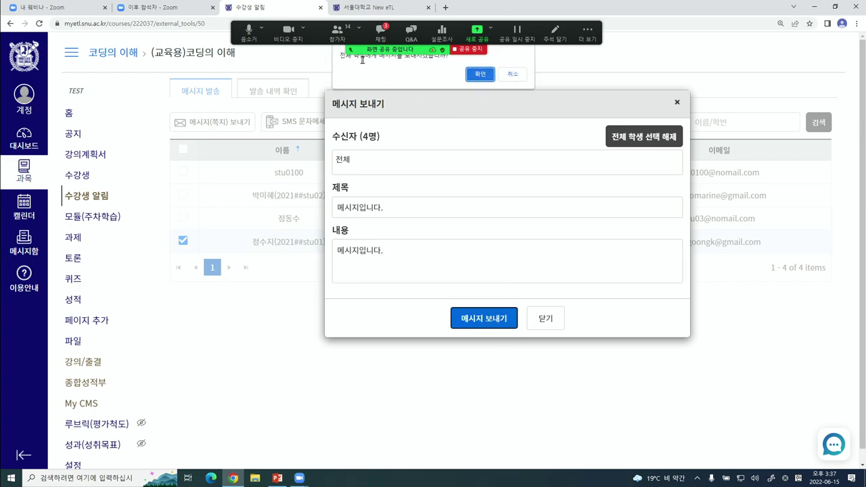
{"action": "left_click", "coordinate": [480, 74]}
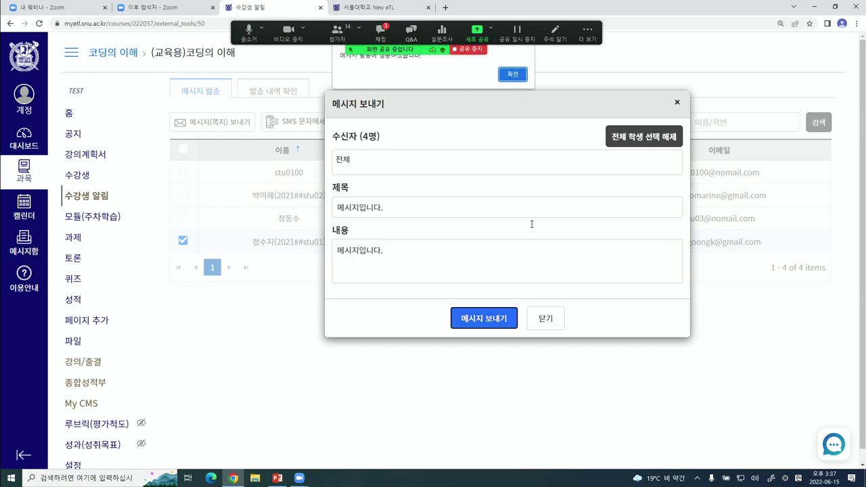
{"action": "left_click", "coordinate": [512, 73]}
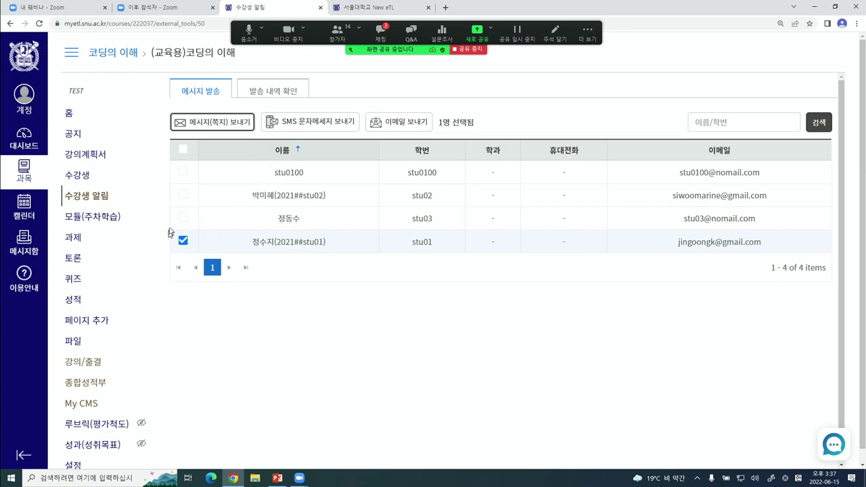
Start an SMS to the selected student, review the sender number rule and enter the sender's landline phone number
{"action": "left_click", "coordinate": [306, 128]}
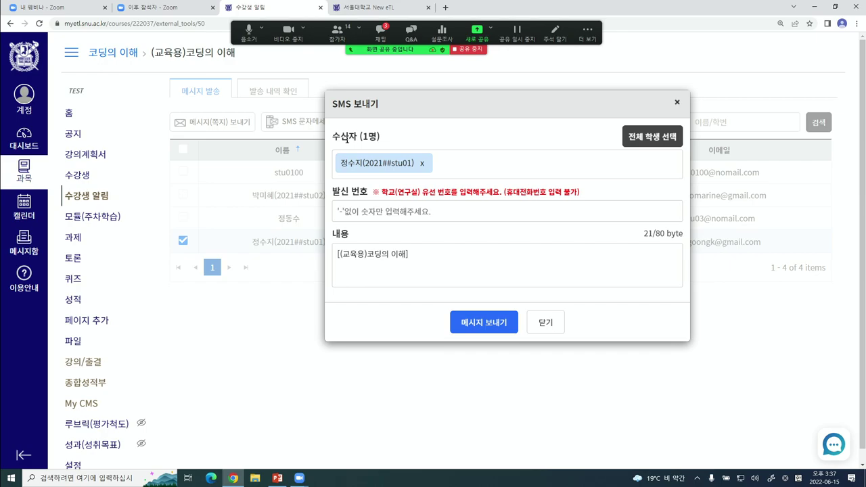
{"action": "left_click_drag", "start_coordinate": [340, 137], "coordinate": [387, 142]}
{"action": "left_click", "coordinate": [399, 143]}
{"action": "left_click_drag", "start_coordinate": [333, 191], "coordinate": [580, 194]}
{"action": "left_click", "coordinate": [375, 193]}
{"action": "left_click", "coordinate": [522, 201]}
{"action": "left_click", "coordinate": [579, 196]}
{"action": "left_click", "coordinate": [385, 211]}
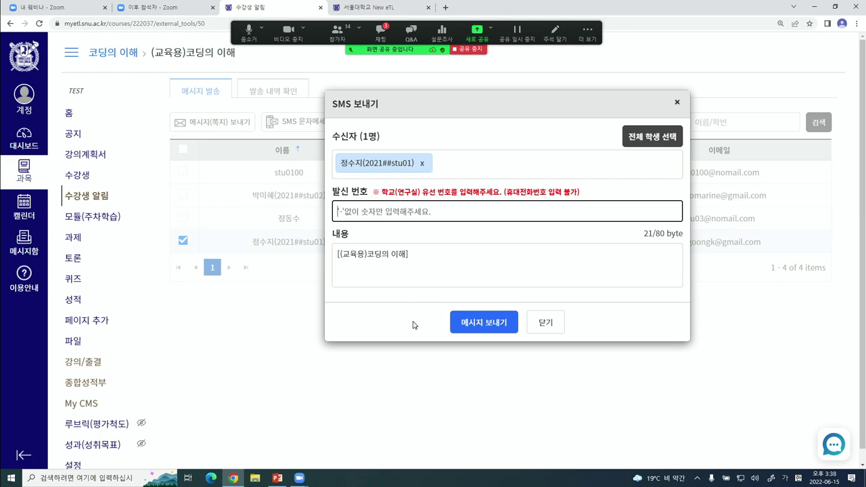
{"action": "type", "text": "0212"}
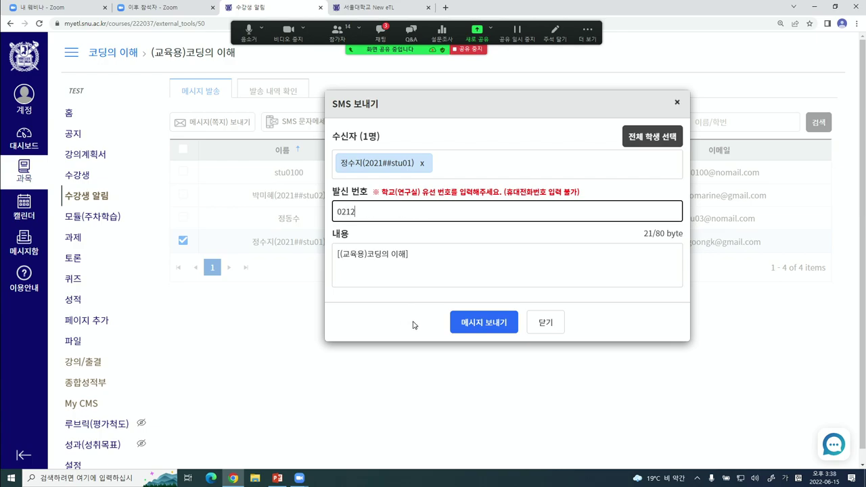
{"action": "type", "text": "34567"}
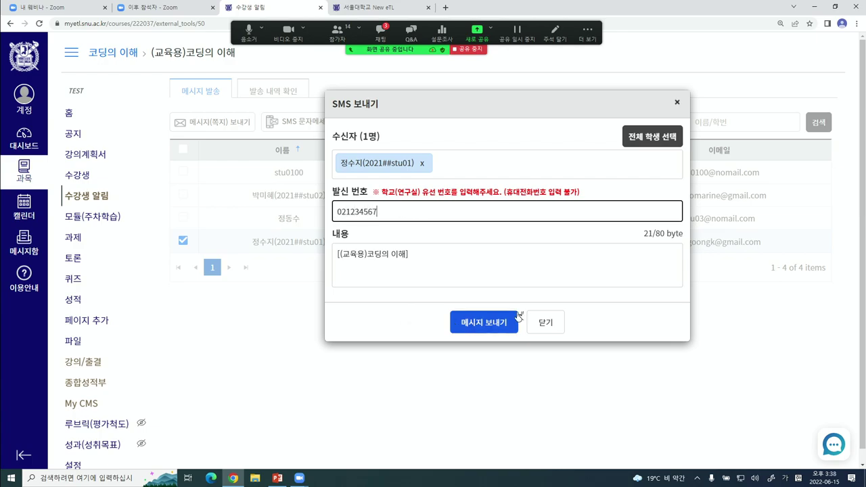
Replace the prefilled course name in the SMS body with 메시지입니다
{"action": "left_click_drag", "start_coordinate": [342, 237], "coordinate": [382, 237]}
{"action": "left_click_drag", "start_coordinate": [444, 256], "coordinate": [329, 261]}
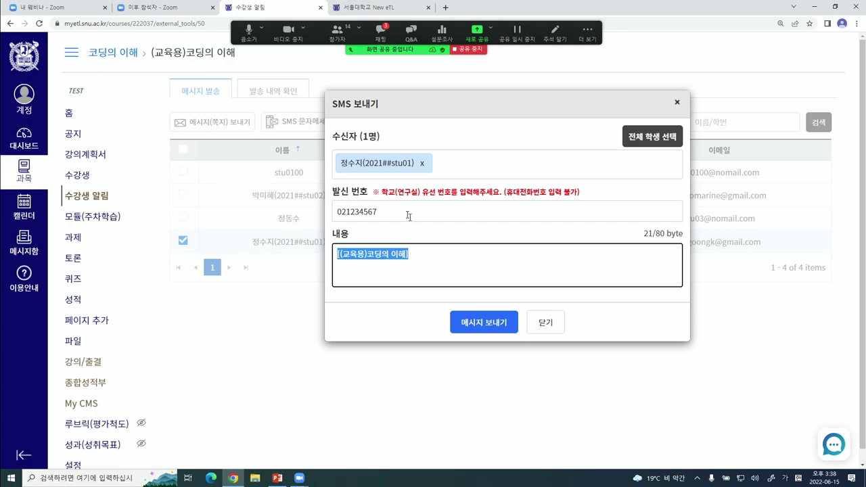
{"action": "left_click_drag", "start_coordinate": [421, 255], "coordinate": [281, 251]}
{"action": "key", "text": "BackSpace"}
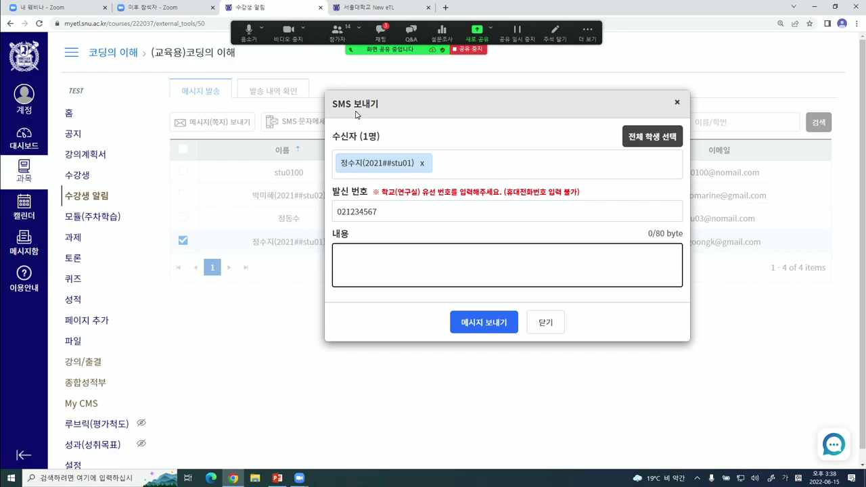
{"action": "left_click_drag", "start_coordinate": [655, 235], "coordinate": [684, 240]}
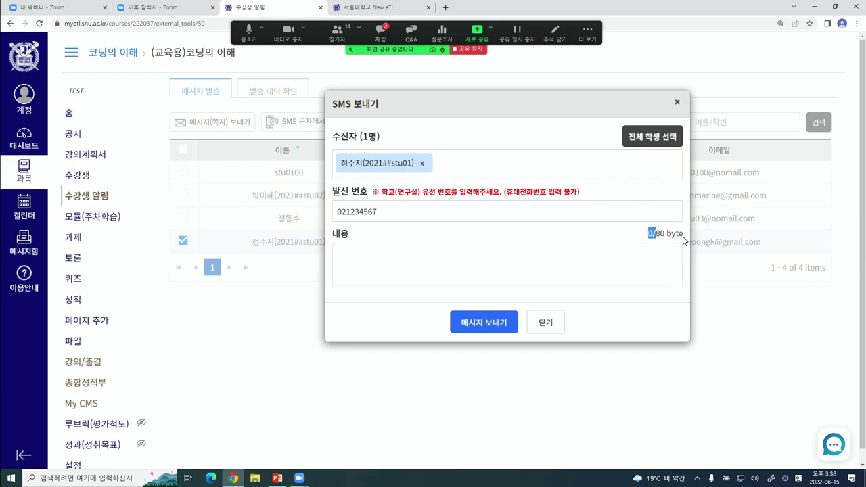
{"action": "left_click", "coordinate": [581, 234]}
{"action": "left_click", "coordinate": [435, 270]}
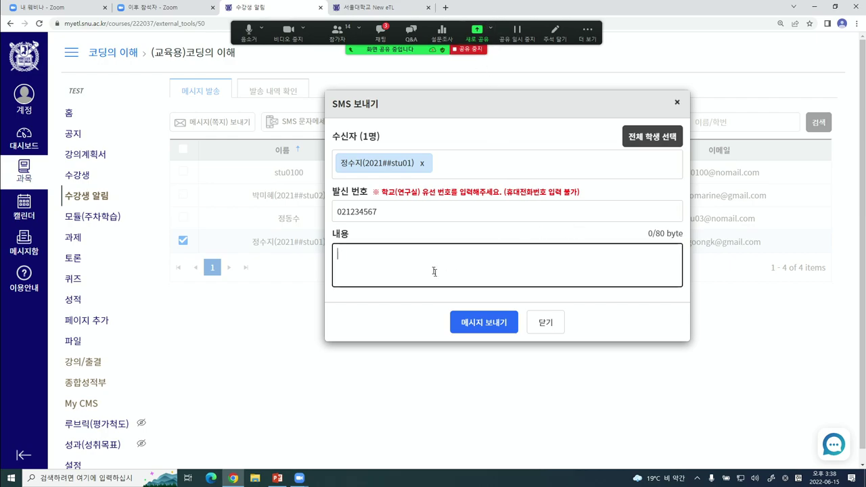
{"action": "key", "text": "ctrl+v"}
Send the SMS to the selected student and close the delivery notice
{"action": "left_click", "coordinate": [490, 320]}
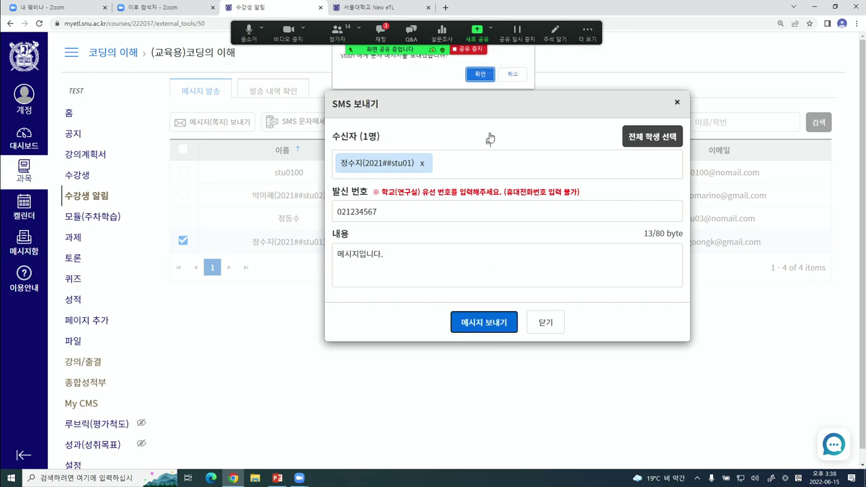
{"action": "left_click", "coordinate": [482, 74]}
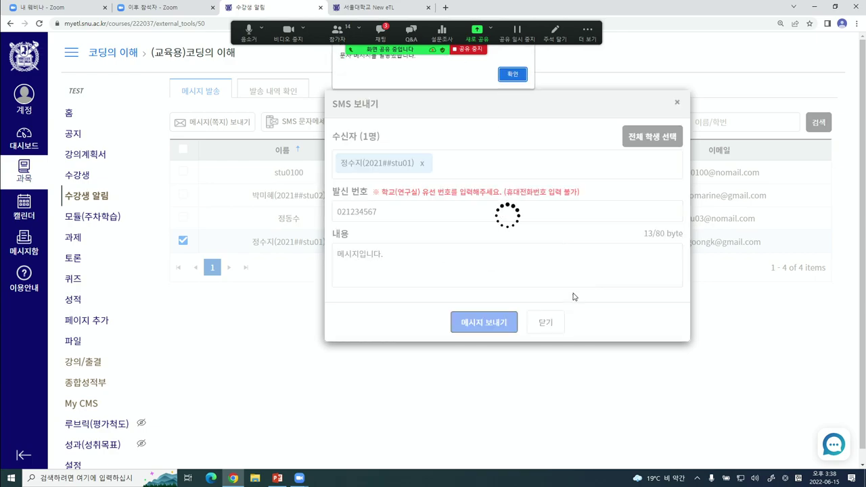
{"action": "left_click", "coordinate": [514, 76]}
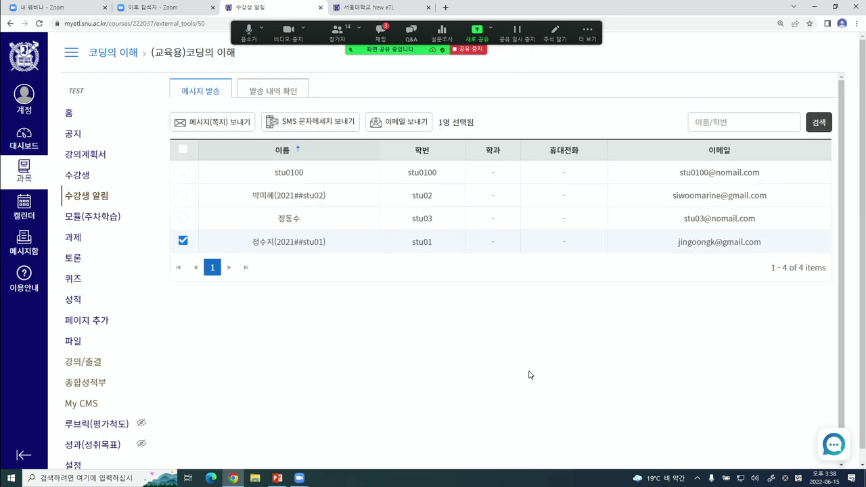
Start an email to the selected student and review the recipient options and the sender's e-mail information
{"action": "left_click", "coordinate": [423, 125]}
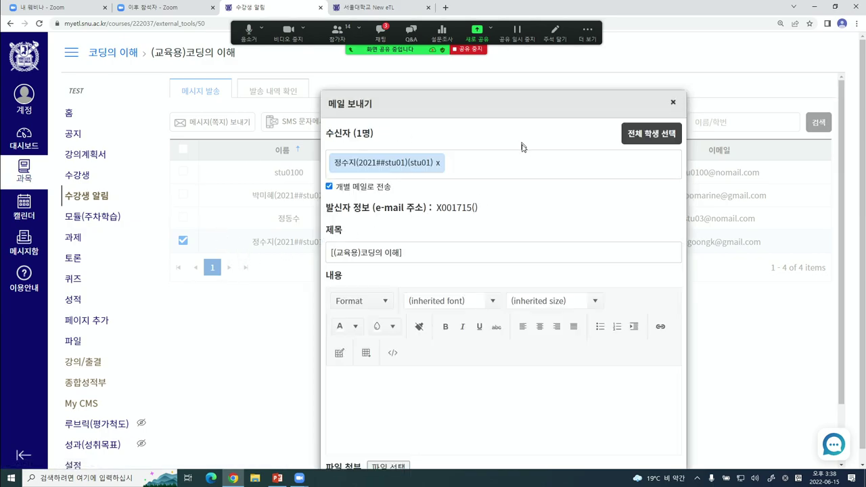
{"action": "scroll", "coordinate": [518, 203], "scroll_direction": "down", "scroll_amount": 1}
{"action": "left_click_drag", "start_coordinate": [344, 144], "coordinate": [393, 145]}
{"action": "left_click", "coordinate": [418, 152]}
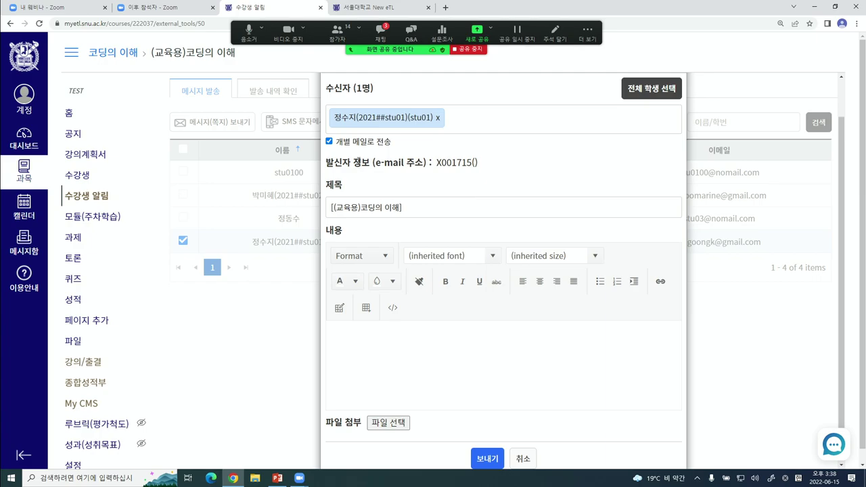
{"action": "left_click_drag", "start_coordinate": [348, 162], "coordinate": [493, 167]}
{"action": "left_click", "coordinate": [448, 177]}
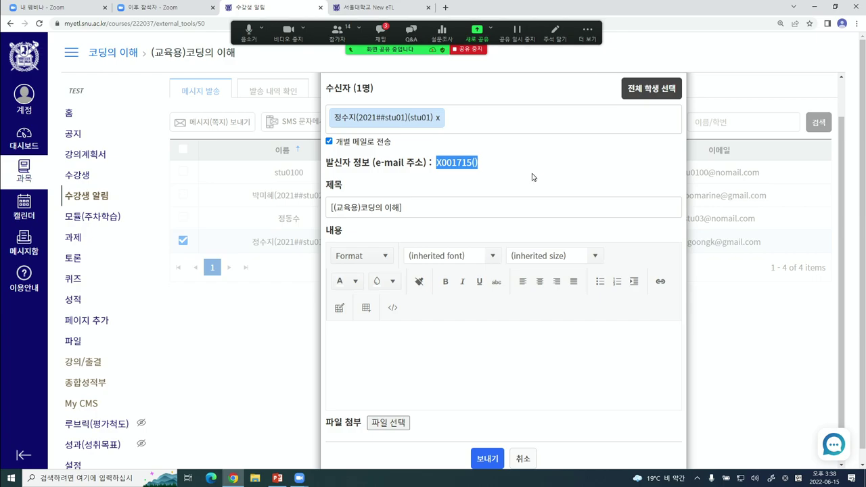
{"action": "left_click", "coordinate": [437, 163]}
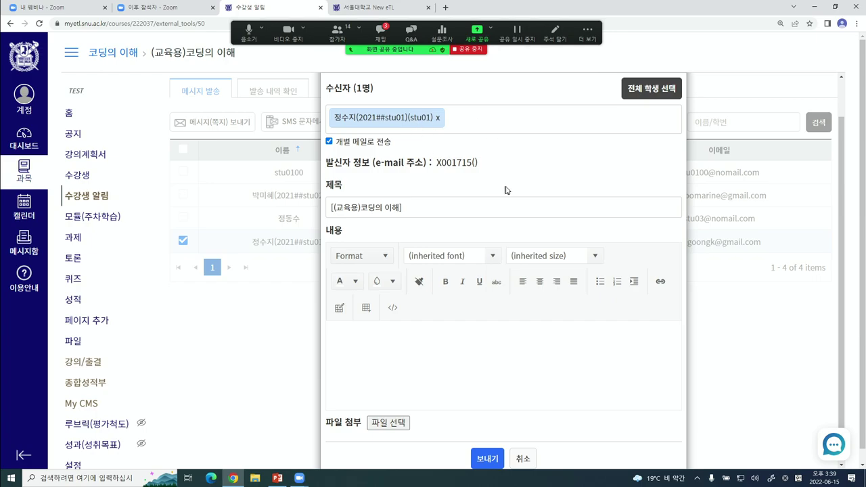
Clear the prefilled course name from the email title and undo the deletion
{"action": "left_click_drag", "start_coordinate": [327, 185], "coordinate": [352, 187]}
{"action": "left_click", "coordinate": [361, 211]}
{"action": "left_click_drag", "start_coordinate": [419, 207], "coordinate": [325, 208]}
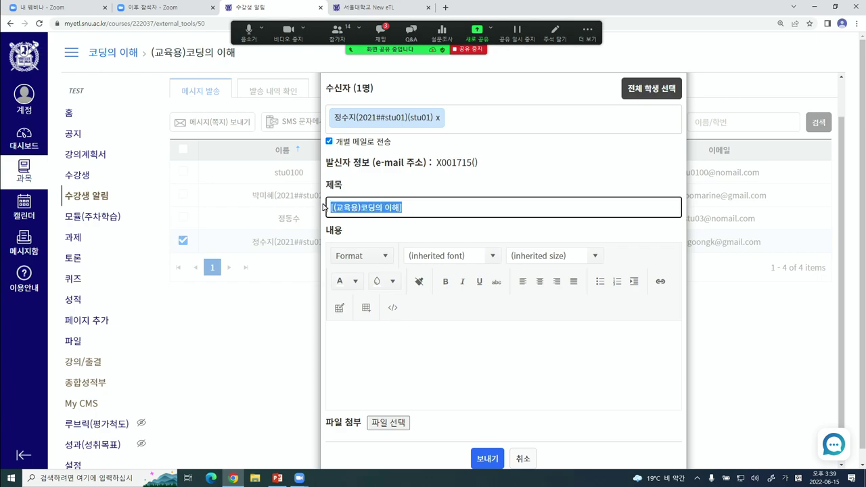
{"action": "left_click", "coordinate": [453, 213]}
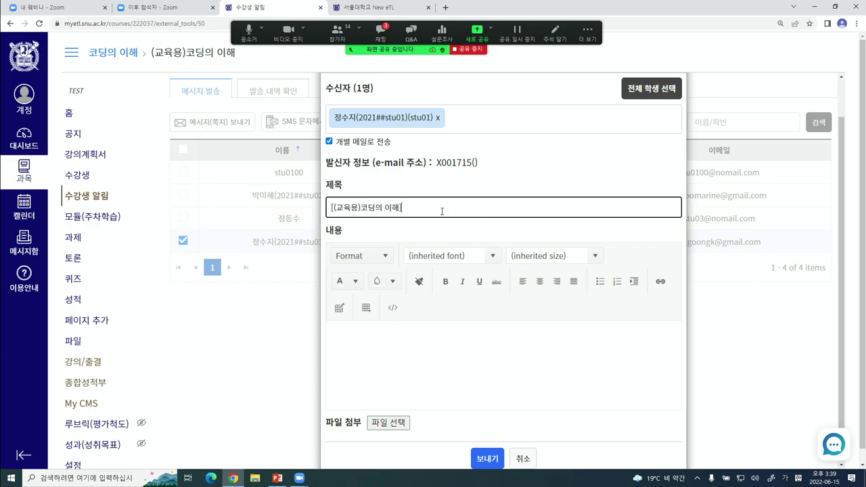
{"action": "left_click_drag", "start_coordinate": [445, 211], "coordinate": [302, 207]}
{"action": "key", "text": "BackSpace"}
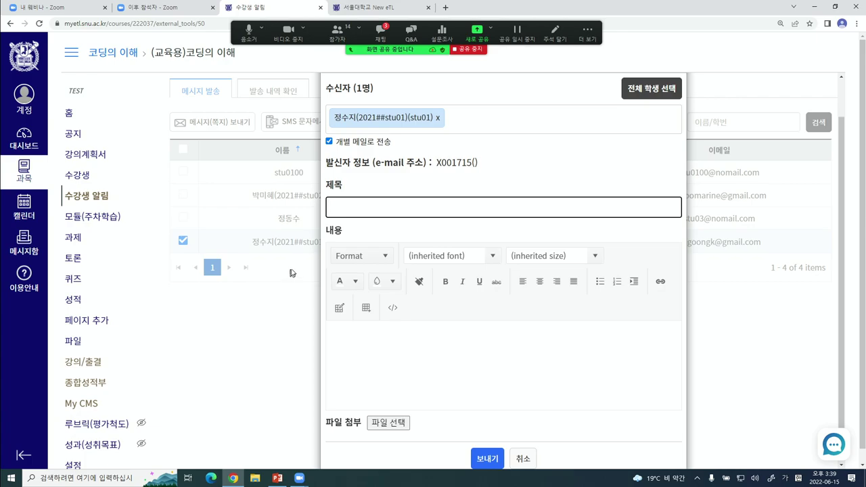
{"action": "key", "text": "ctrl+z"}
Append 이메일입니다. after the course name in the email title and copy the same text into the body
{"action": "left_click", "coordinate": [431, 209]}
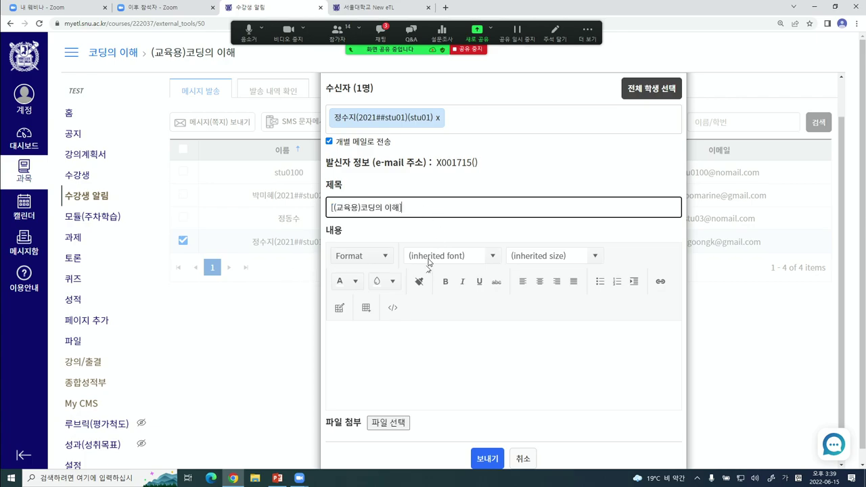
{"action": "type", "text": "이메일입"}
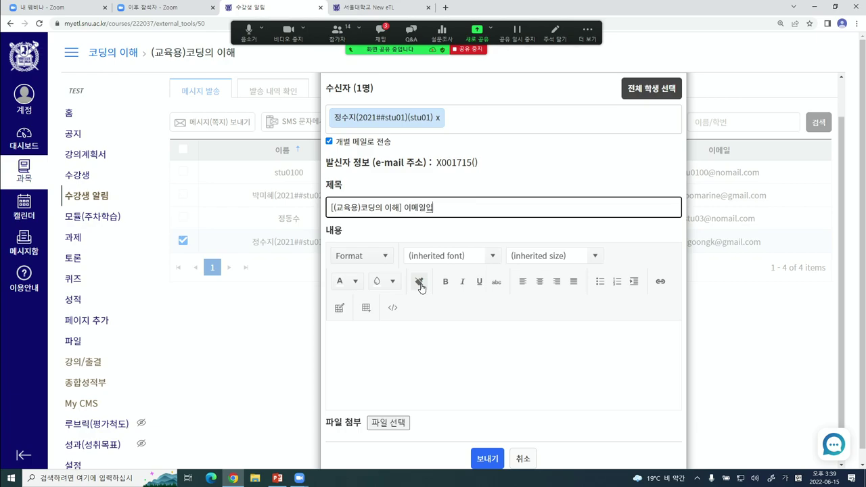
{"action": "type", "text": "니다."}
{"action": "left_click_drag", "start_coordinate": [405, 207], "coordinate": [491, 255]}
{"action": "key", "text": "ctrl+c"}
{"action": "left_click", "coordinate": [438, 345]}
{"action": "key", "text": "ctrl+v"}
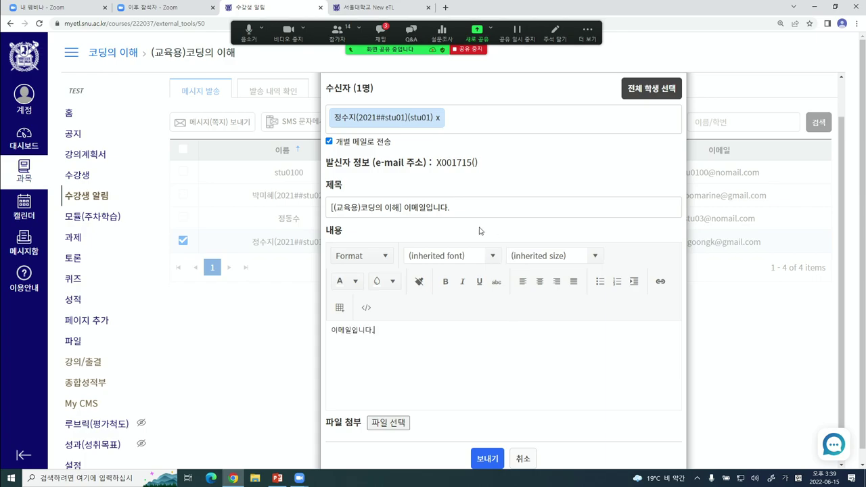
Send the email without an attachment and close the delivery notice
{"action": "scroll", "coordinate": [357, 459], "scroll_direction": "down", "scroll_amount": 1}
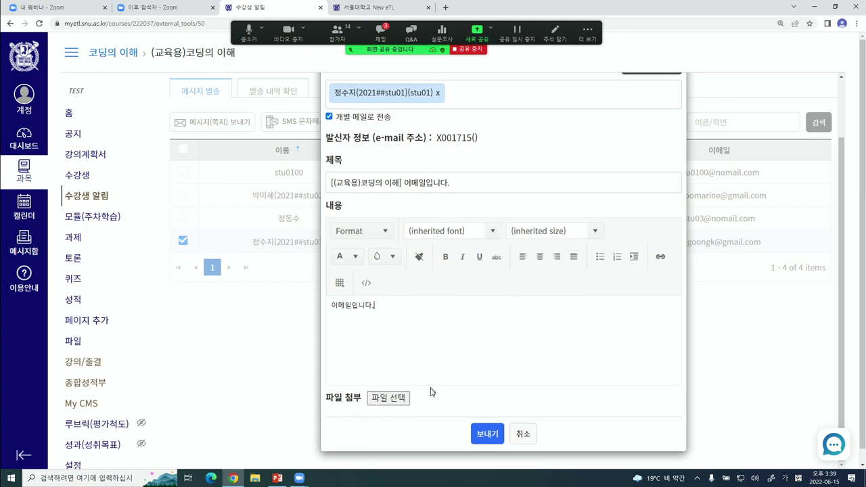
{"action": "left_click", "coordinate": [490, 436]}
{"action": "left_click", "coordinate": [513, 74]}
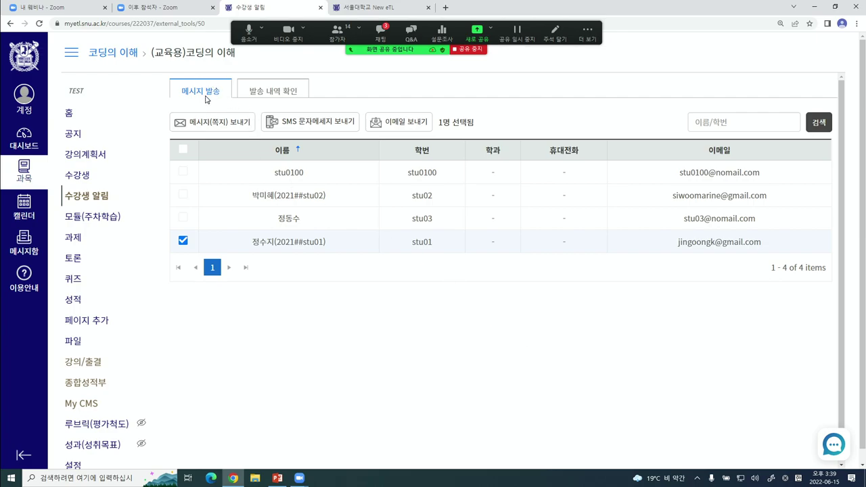
Review the delivery history, trying the 이메일 type filter before restoring 모든 발송 유형 and toggling the 발송 일시 sort order
{"action": "left_click", "coordinate": [291, 94]}
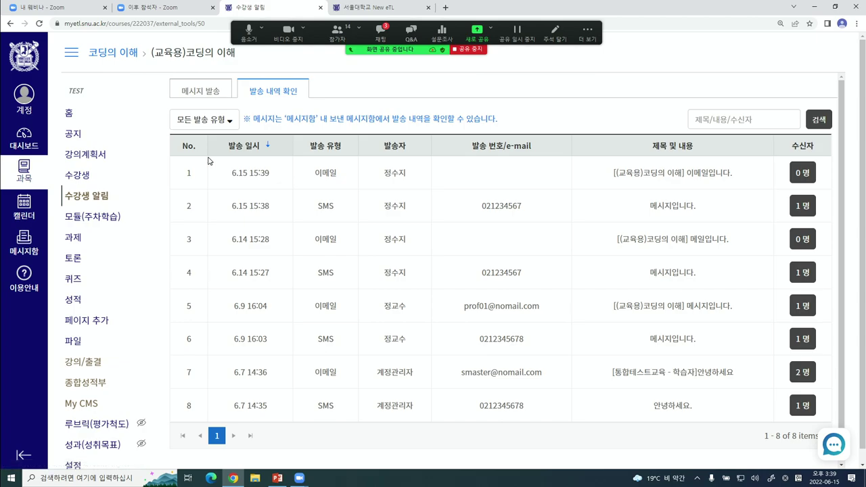
{"action": "left_click", "coordinate": [206, 120]}
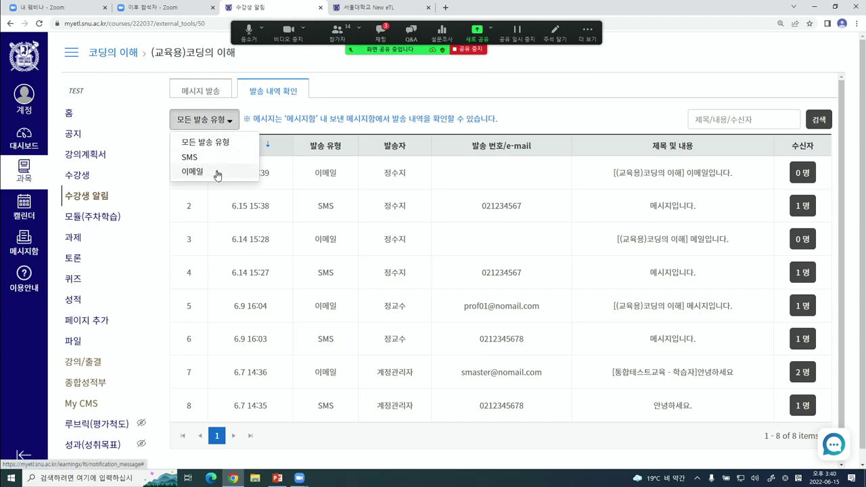
{"action": "left_click", "coordinate": [211, 173]}
{"action": "left_click", "coordinate": [203, 120]}
{"action": "left_click", "coordinate": [202, 141]}
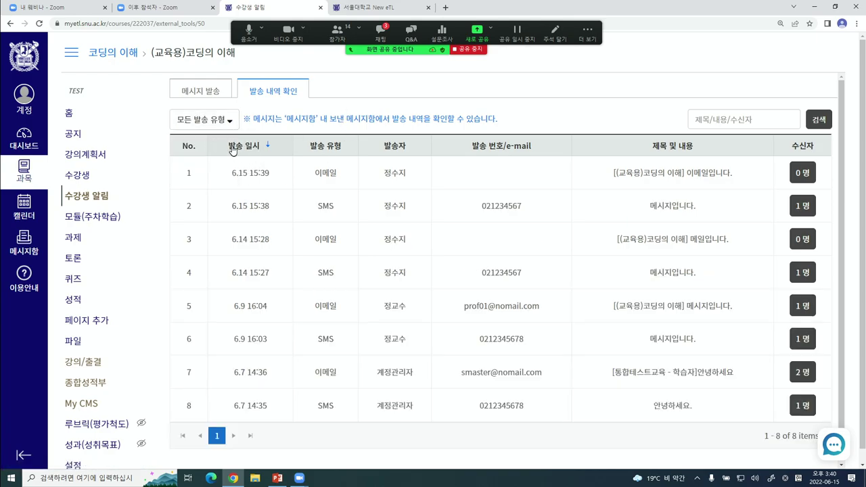
{"action": "left_click", "coordinate": [232, 148]}
{"action": "left_click", "coordinate": [232, 148]}
Check the recipient list and delivery status of the SMS sent on 6.15 at 15:38, and close it
{"action": "left_click", "coordinate": [804, 208]}
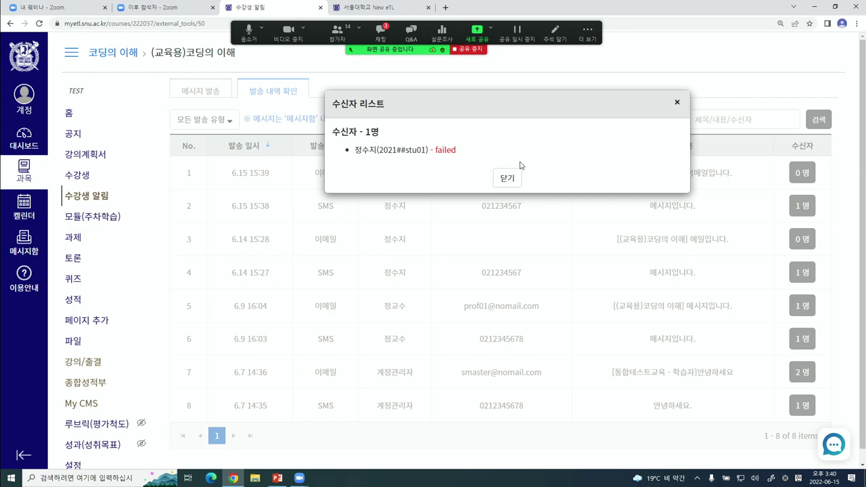
{"action": "double_click", "coordinate": [443, 149]}
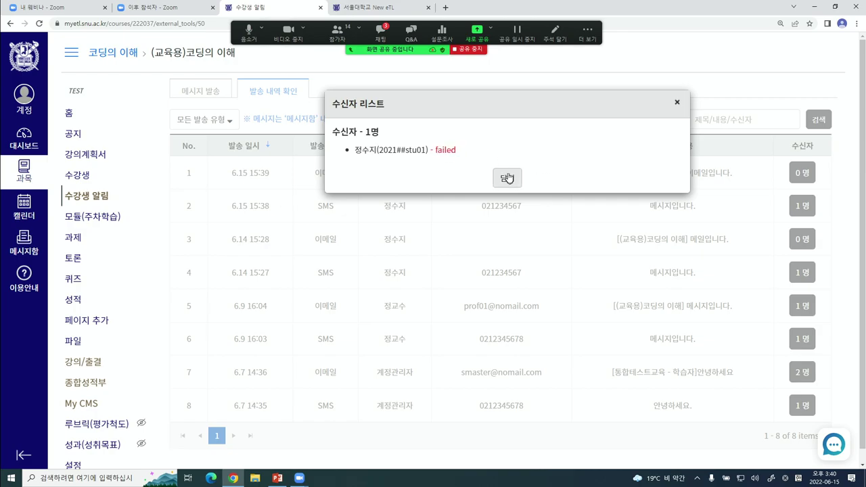
{"action": "left_click", "coordinate": [507, 177]}
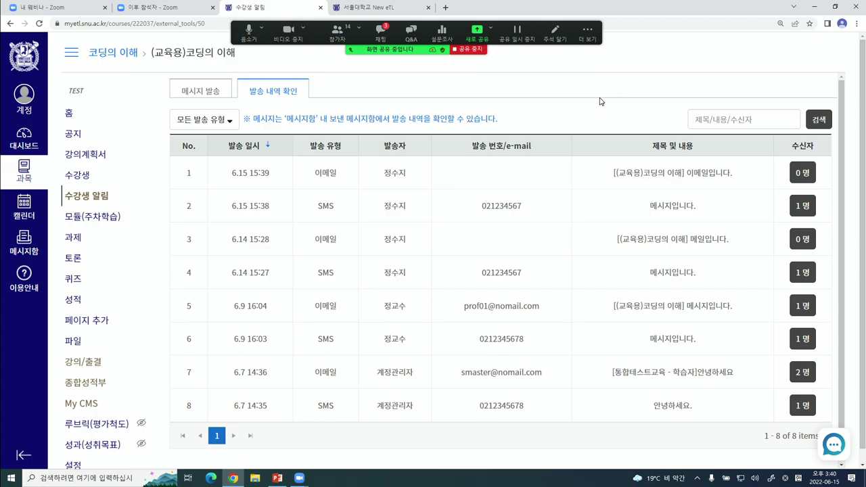
Open the 웹 채팅 web chat, view it in a separate window with notifications allowed, and close that window
{"action": "left_click_drag", "start_coordinate": [417, 52], "coordinate": [425, 44]}
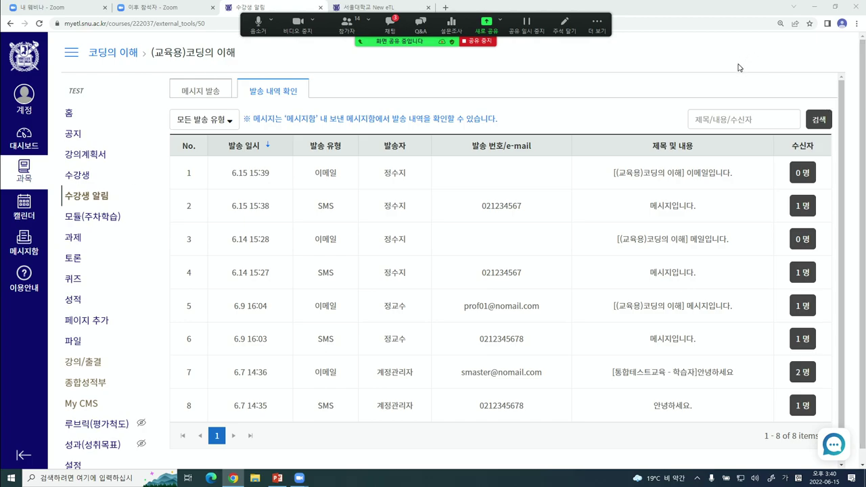
{"action": "left_click", "coordinate": [838, 449]}
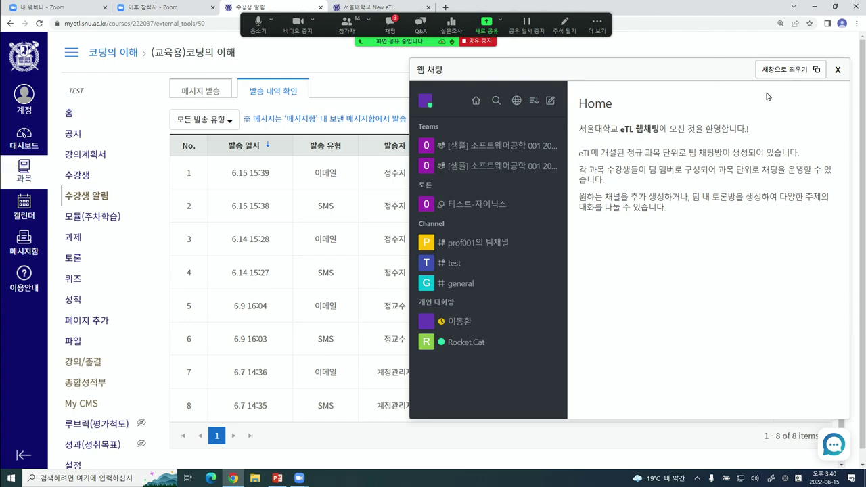
{"action": "left_click", "coordinate": [774, 71]}
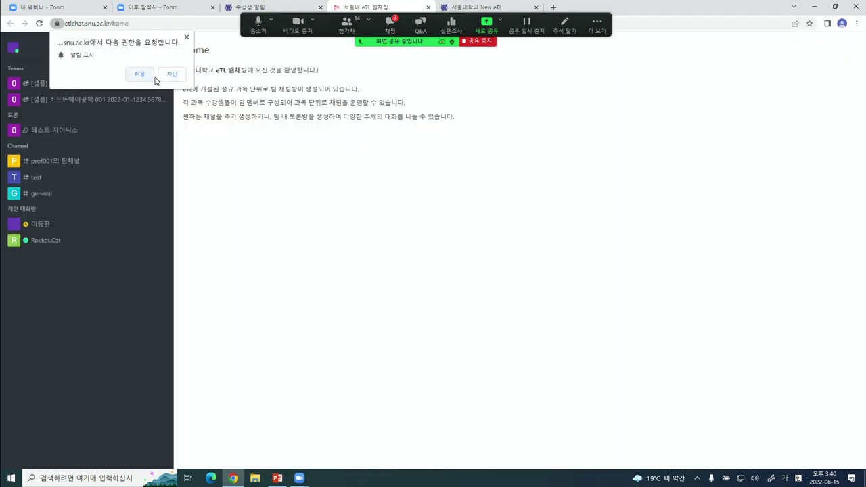
{"action": "left_click", "coordinate": [153, 78]}
{"action": "left_click", "coordinate": [428, 7]}
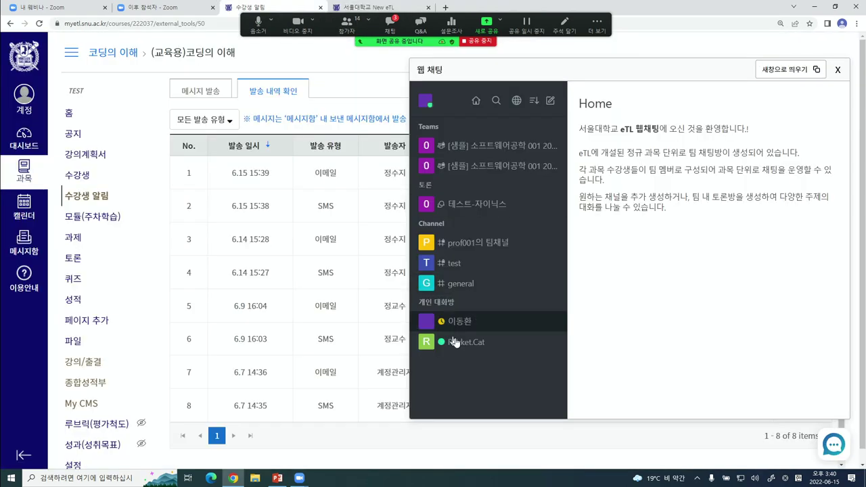
Switch to the training deck in PowerPoint and start the slide show from slide 31, 소통기능 - 웹채팅
{"action": "left_click", "coordinate": [277, 478]}
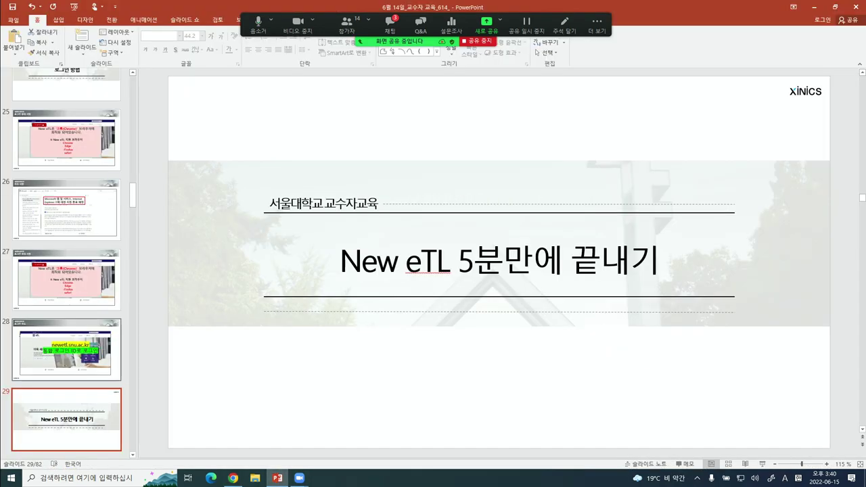
{"action": "scroll", "coordinate": [51, 302], "scroll_direction": "down", "scroll_amount": 5}
{"action": "left_click", "coordinate": [52, 295]}
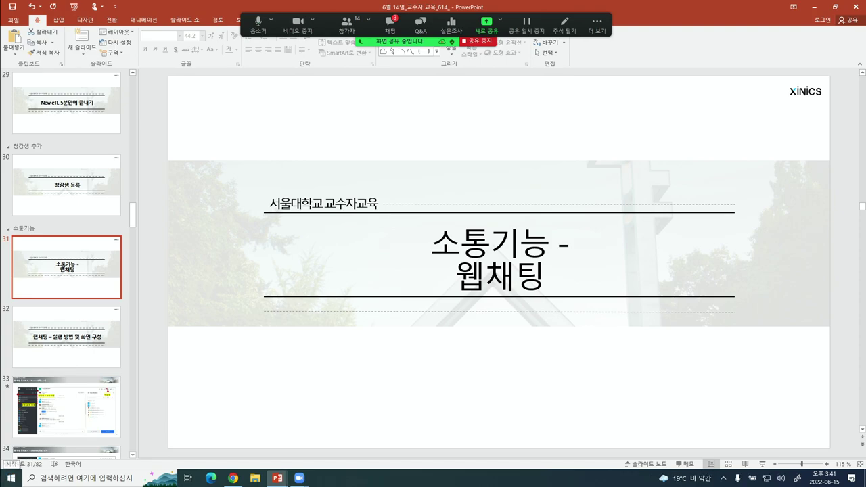
{"action": "key", "text": "shift+F5"}
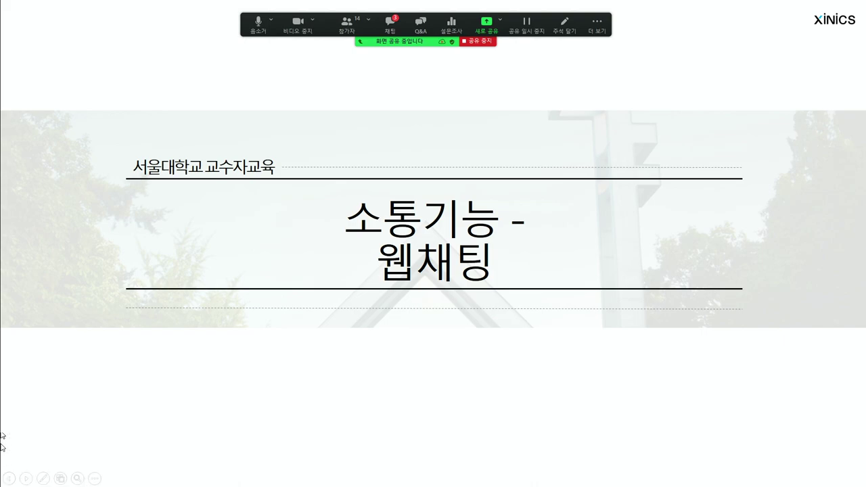
Advance to the Teams(과목) web chat slide and reveal its callouts, briefly previewing the Channel(채널) slide before returning
{"action": "left_click", "coordinate": [561, 233]}
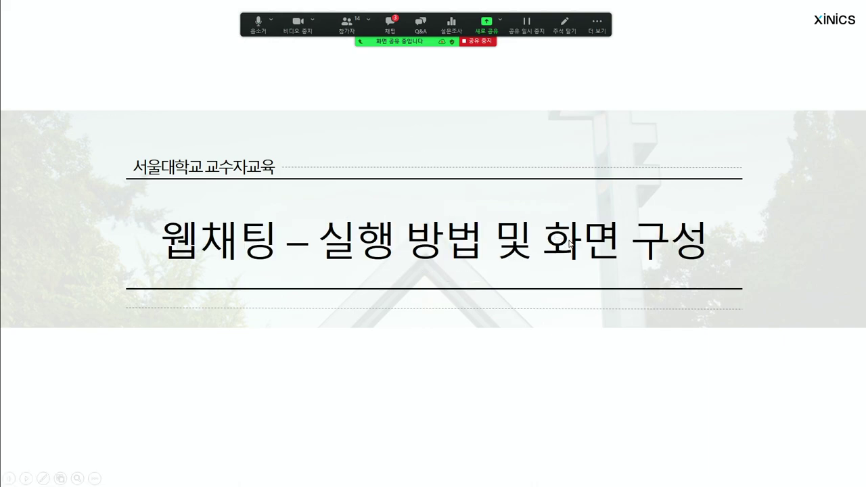
{"action": "left_click", "coordinate": [571, 244]}
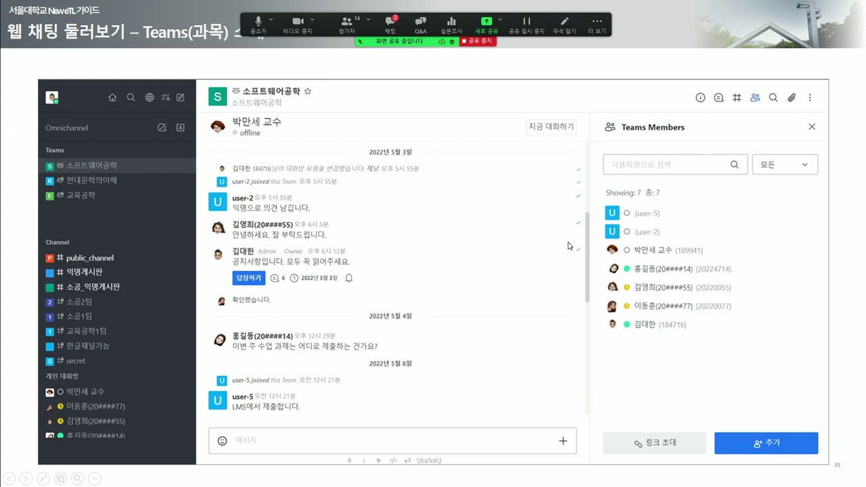
{"action": "left_click", "coordinate": [566, 249]}
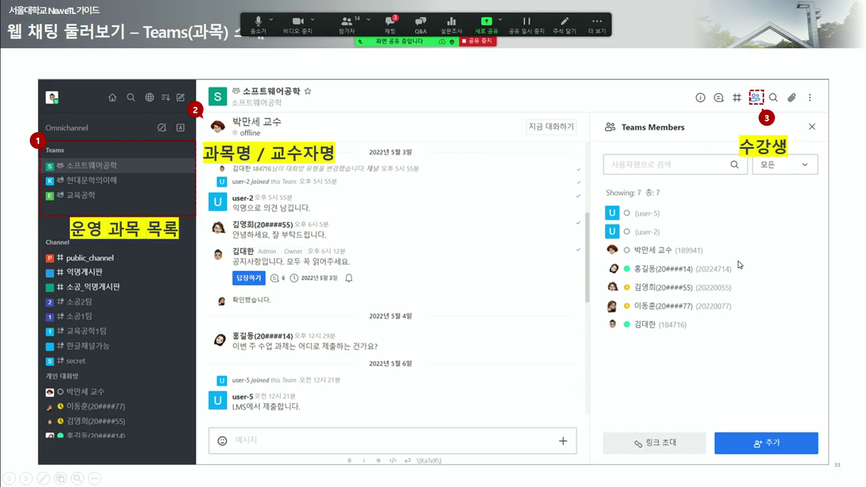
{"action": "key", "text": "Right"}
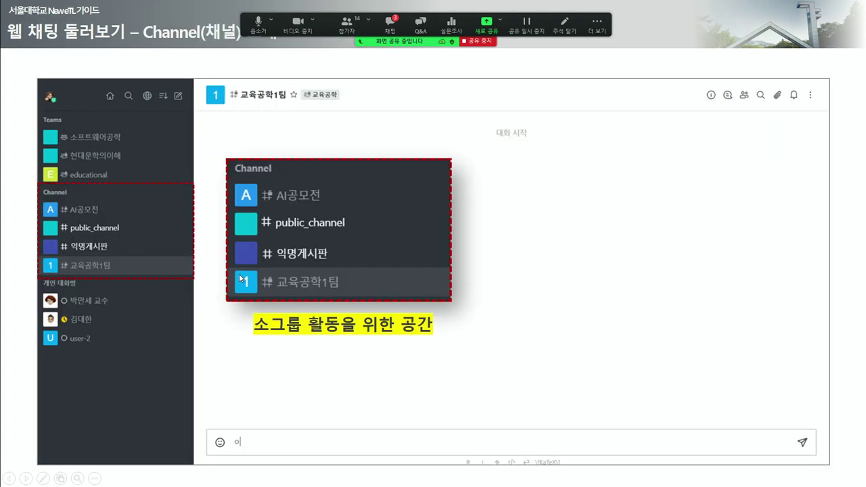
{"action": "key", "text": "Left"}
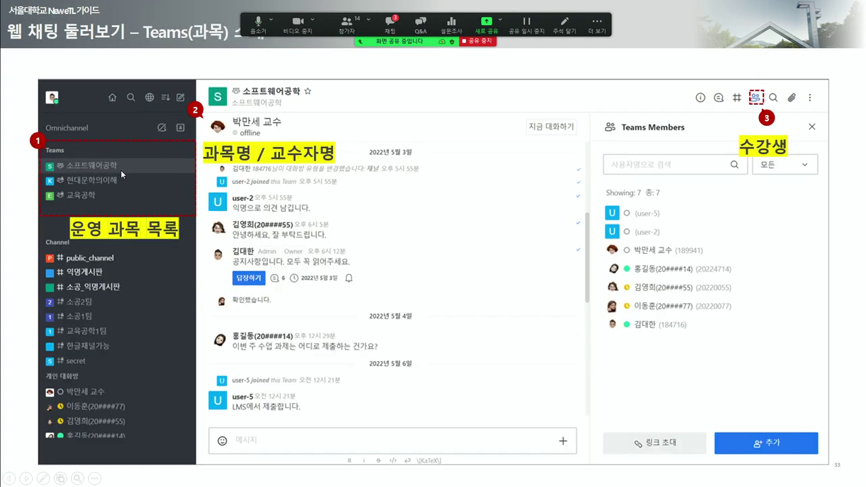
Present the slides on the Channel(채널) overview, creating a small-group channel and starting a 개인 대화방
{"action": "key", "text": "Right"}
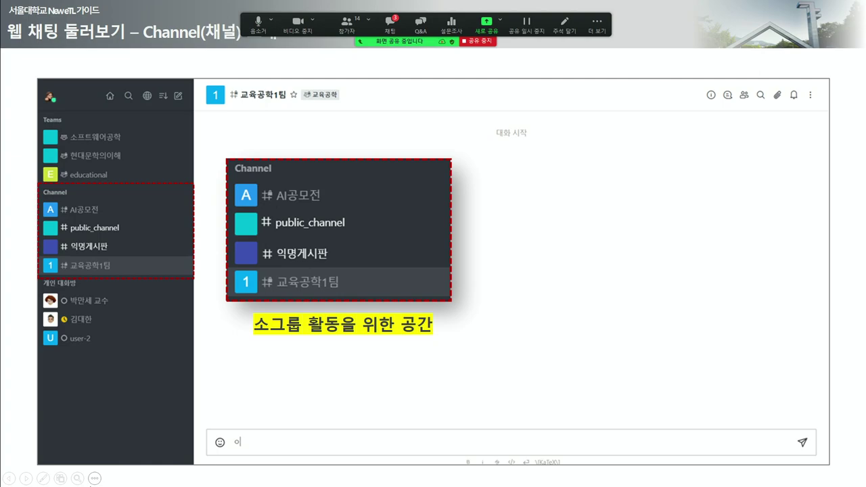
{"action": "key", "text": "Right"}
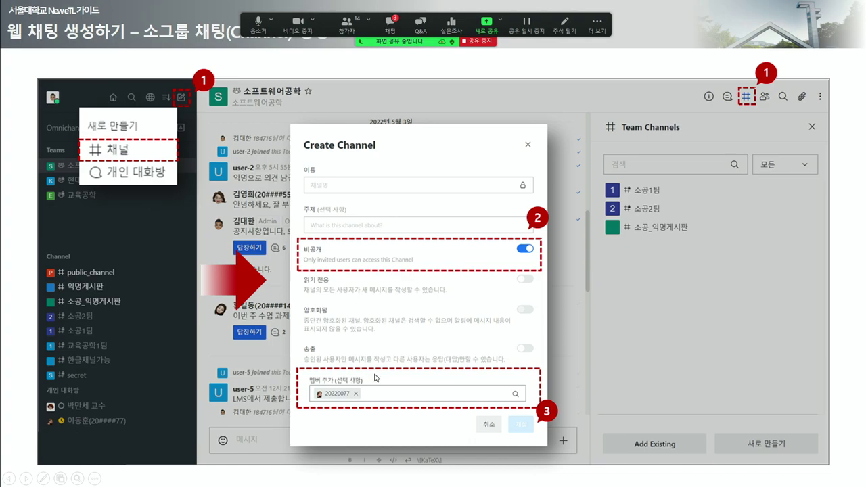
{"action": "key", "text": "Right"}
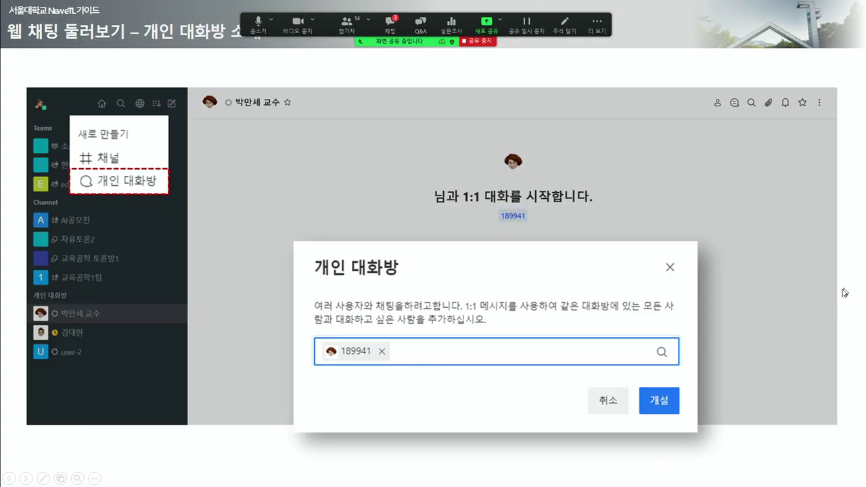
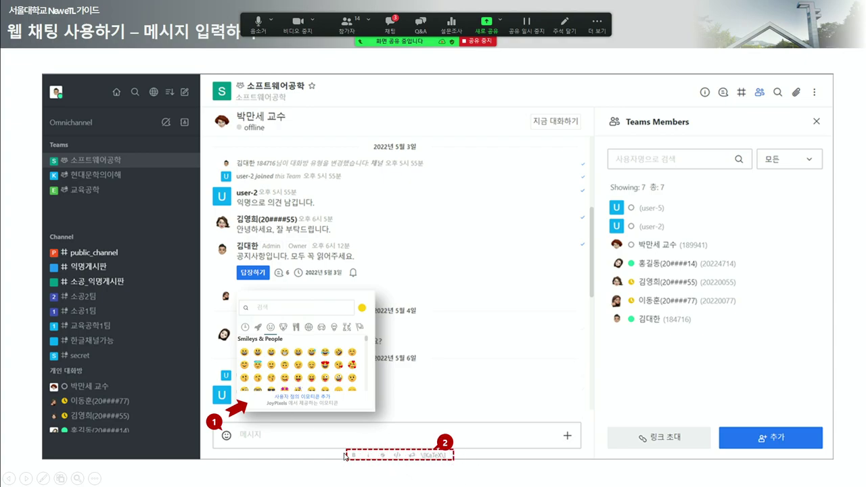
Present the slides on entering messages, replying in threads and uploading files, up to the 접속 상태 확인 및 관리 title
{"action": "left_click", "coordinate": [459, 477]}
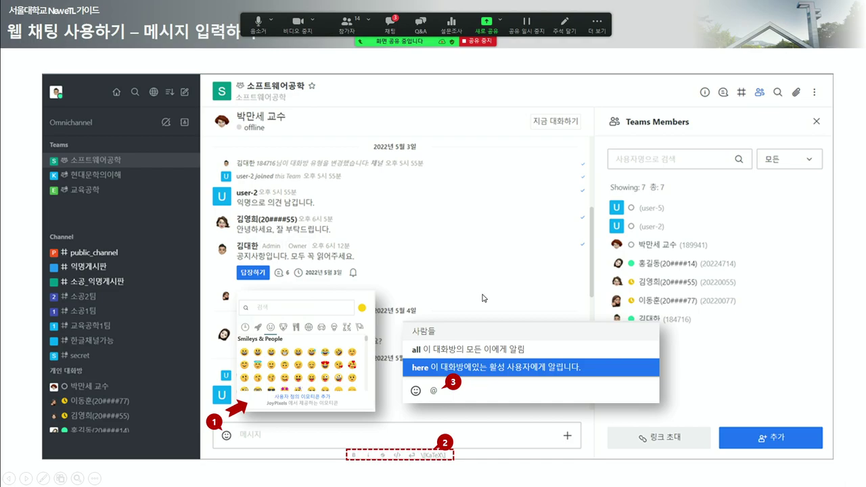
{"action": "left_click", "coordinate": [485, 298]}
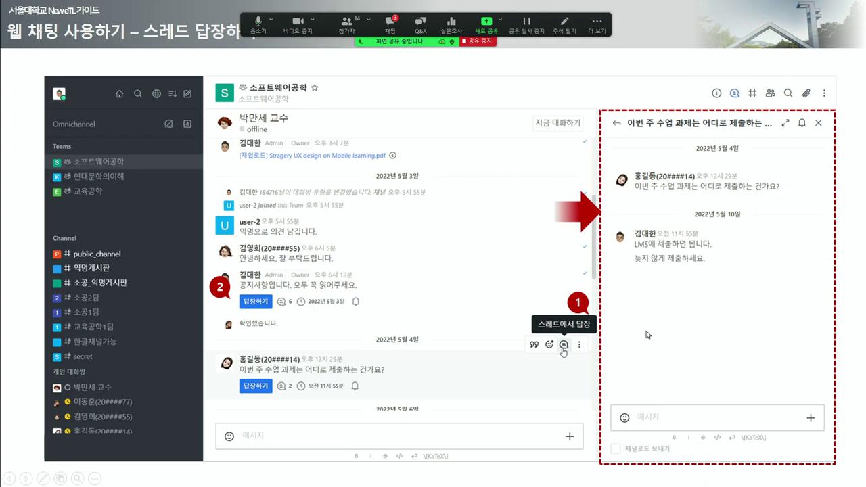
{"action": "key", "text": "Right"}
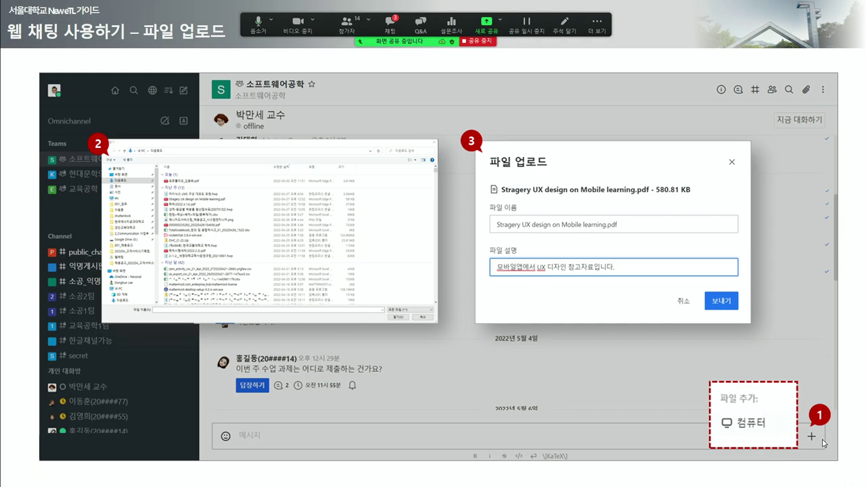
{"action": "key", "text": "Right"}
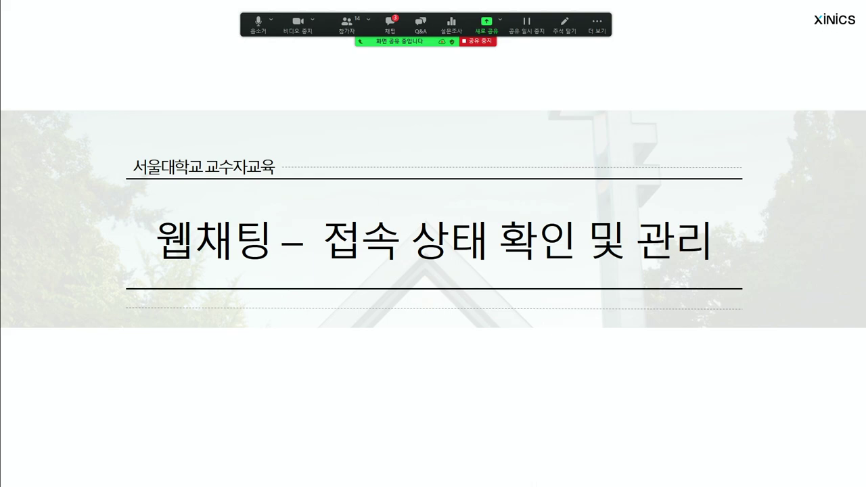
Present the slides on managing one's own connection status and checking concurrent users, up to the 사용자 추가 title
{"action": "key", "text": "Right"}
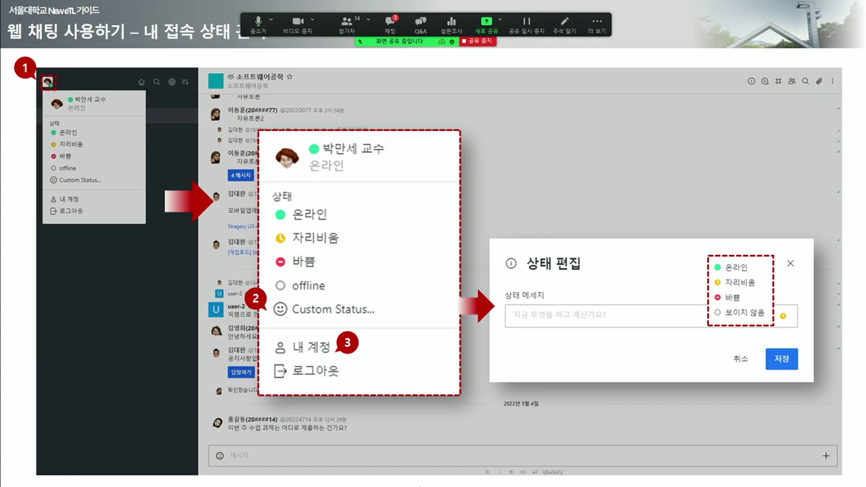
{"action": "key", "text": "Right"}
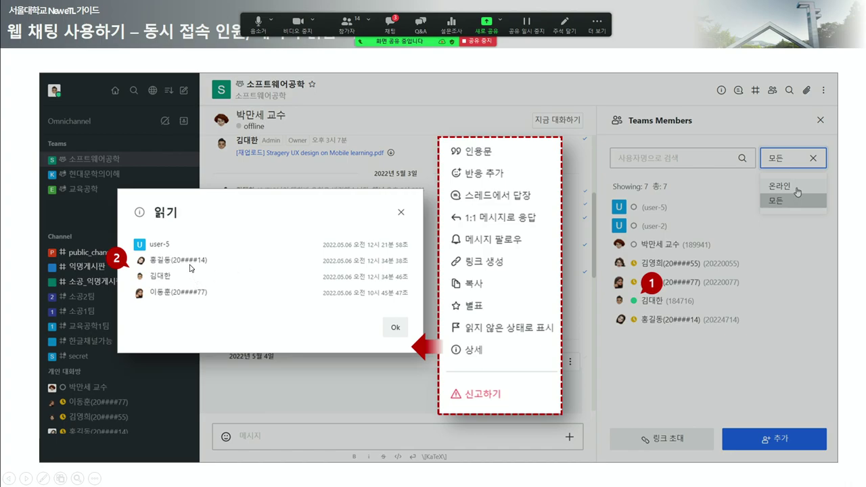
{"action": "left_click", "coordinate": [423, 294]}
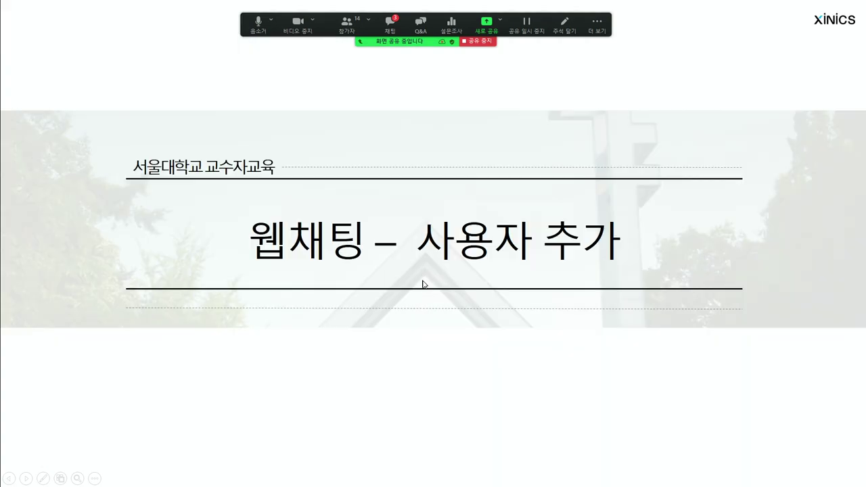
Present the 사용자 초대 slide on inviting users to the web chat and continue to the 강의 설계 기능 - 모듈(주차학습) title
{"action": "left_click", "coordinate": [351, 459]}
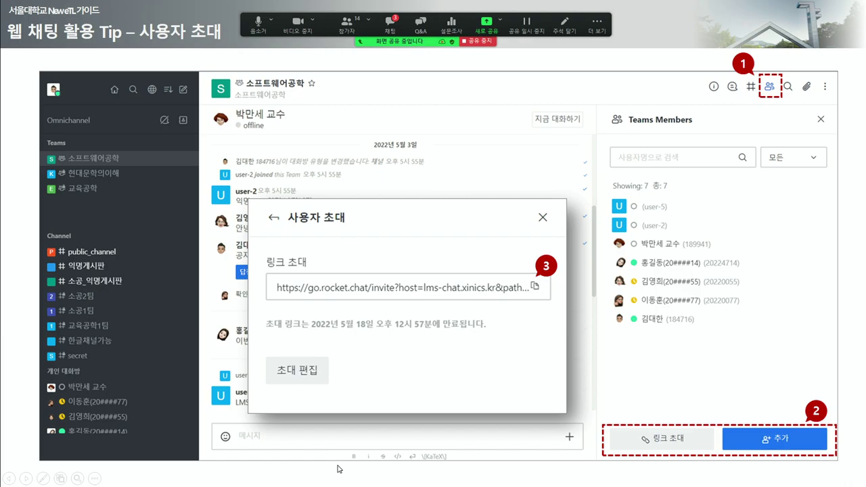
{"action": "left_click", "coordinate": [335, 467]}
{"action": "key", "text": "Left"}
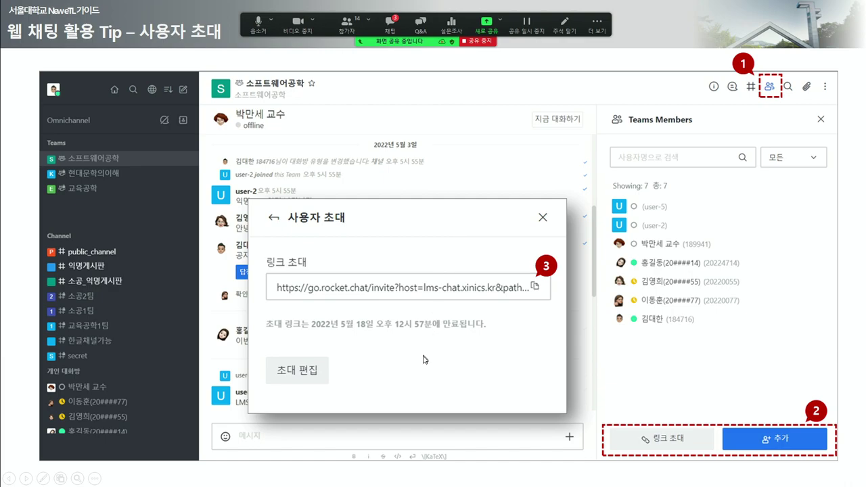
{"action": "left_click", "coordinate": [425, 396]}
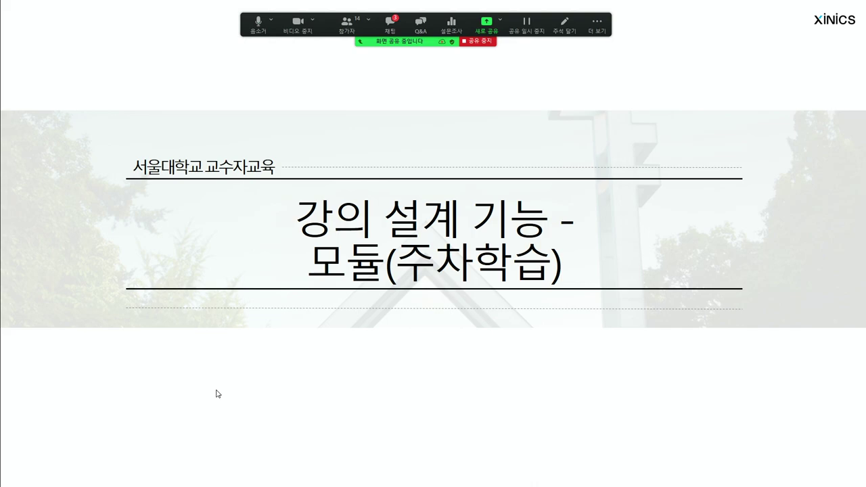
Present the 모듈이란? and 모듈의 필요성 slides, including the comparison of the 과제 and 모듈 menus
{"action": "key", "text": "Right"}
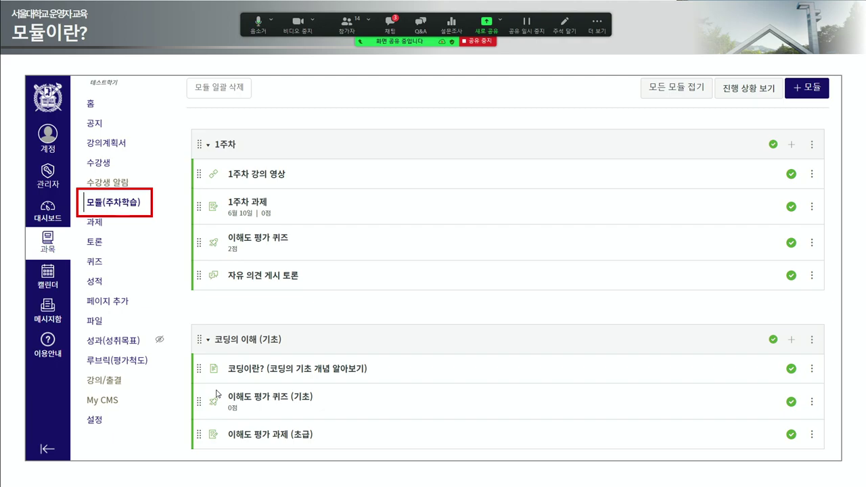
{"action": "key", "text": "Right"}
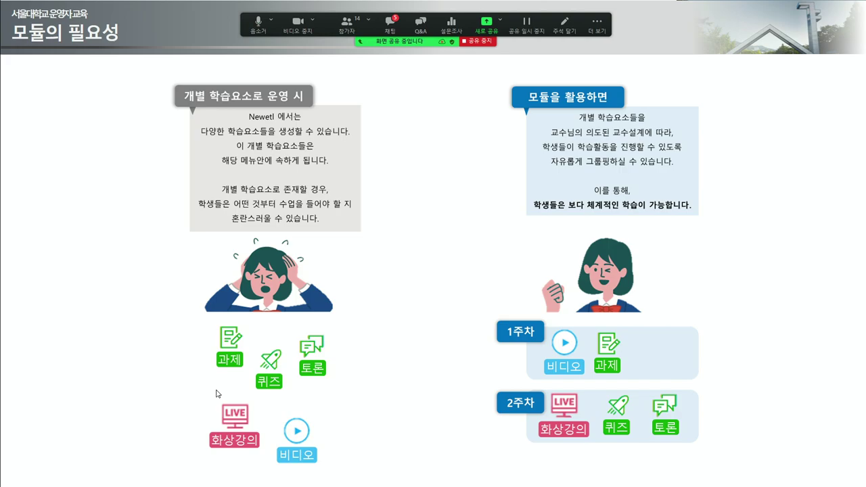
{"action": "key", "text": "Right"}
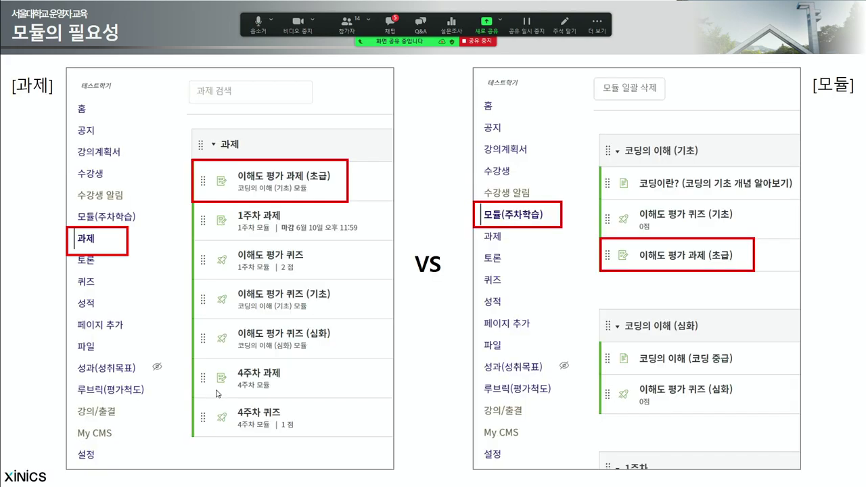
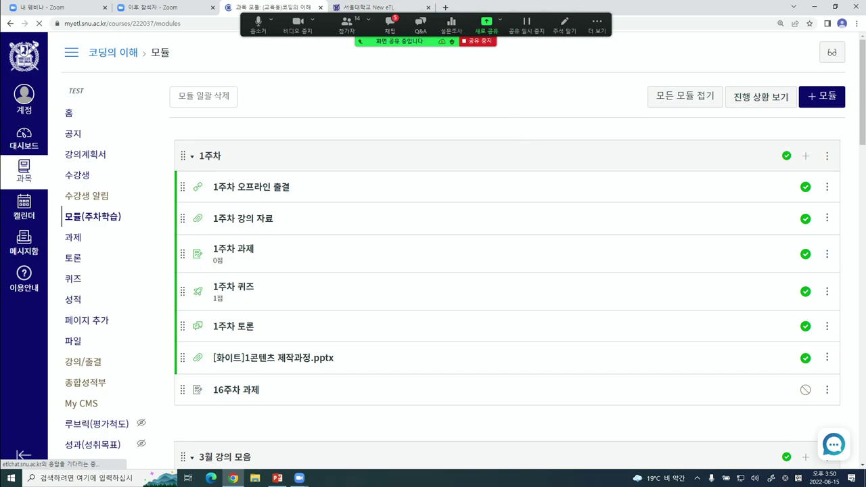
Switch to the course in Chrome, open 모듈(주차학습) and review how the modules from 1주차 through Unit 5 are organised
{"action": "left_click", "coordinate": [104, 217]}
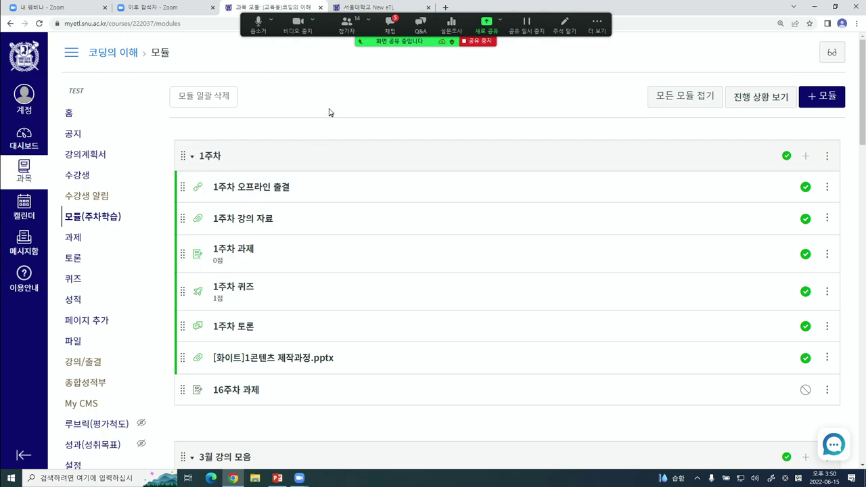
{"action": "scroll", "coordinate": [350, 196], "scroll_direction": "down", "scroll_amount": 3}
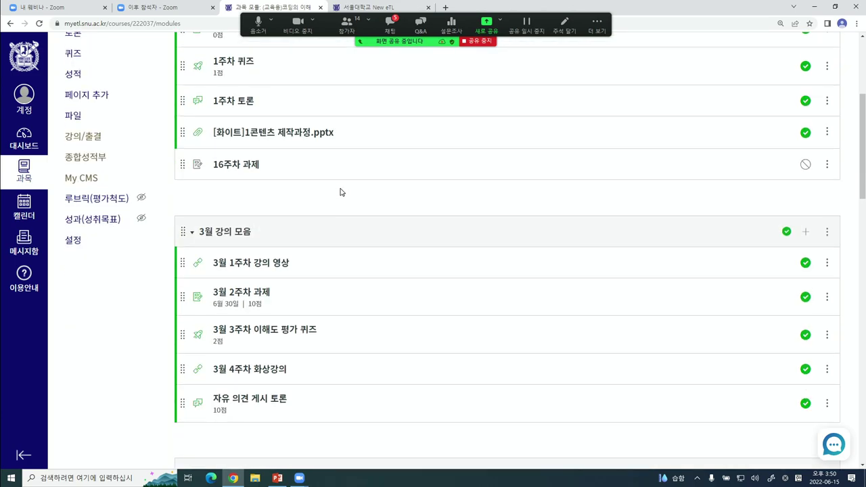
{"action": "scroll", "coordinate": [345, 193], "scroll_direction": "down", "scroll_amount": 1}
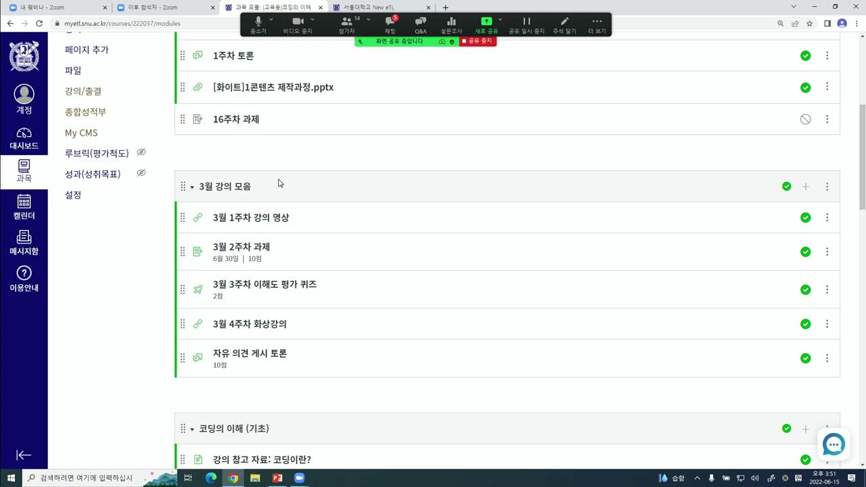
{"action": "scroll", "coordinate": [277, 183], "scroll_direction": "down", "scroll_amount": 4}
{"action": "scroll", "coordinate": [278, 184], "scroll_direction": "down", "scroll_amount": 2}
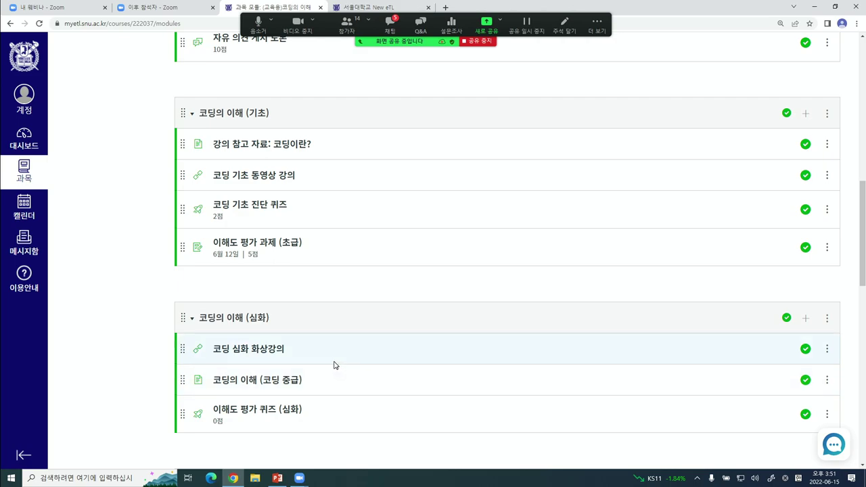
{"action": "scroll", "coordinate": [235, 226], "scroll_direction": "down", "scroll_amount": 5}
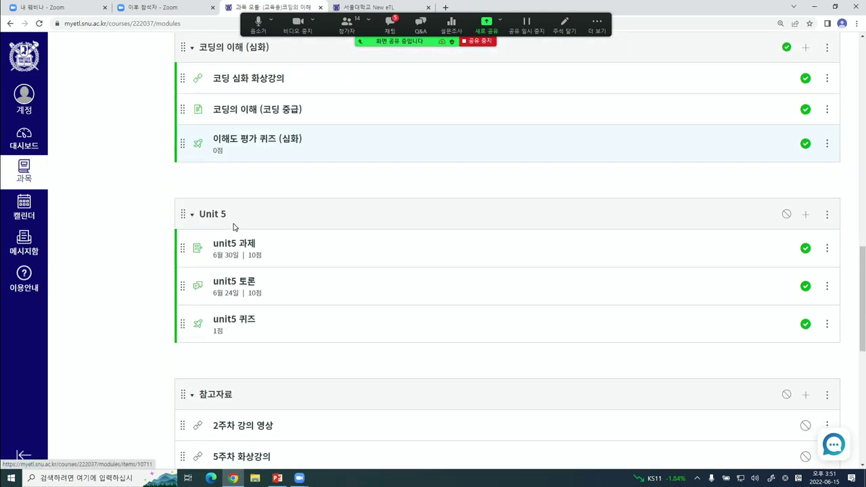
Review how the course modules from 1주차 through 참고자료 are organised, including the 코딩의 이해 modules and Unit 5
{"action": "scroll", "coordinate": [223, 196], "scroll_direction": "up", "scroll_amount": 1}
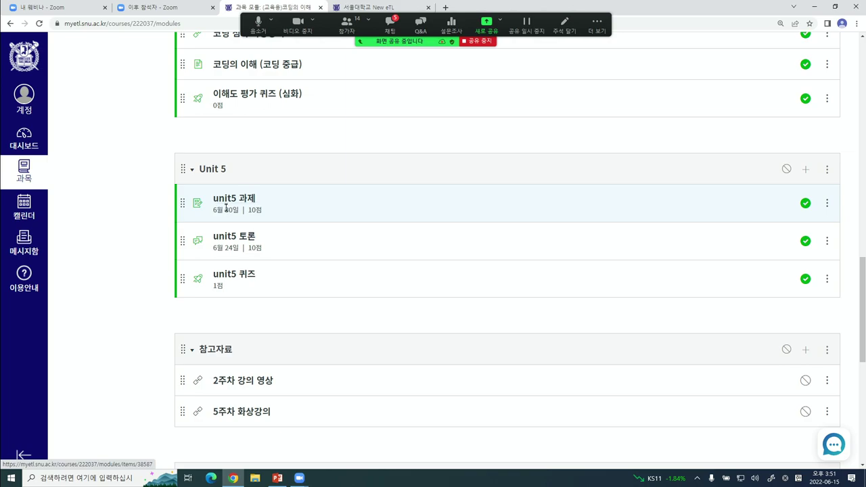
{"action": "scroll", "coordinate": [226, 208], "scroll_direction": "down", "scroll_amount": 1}
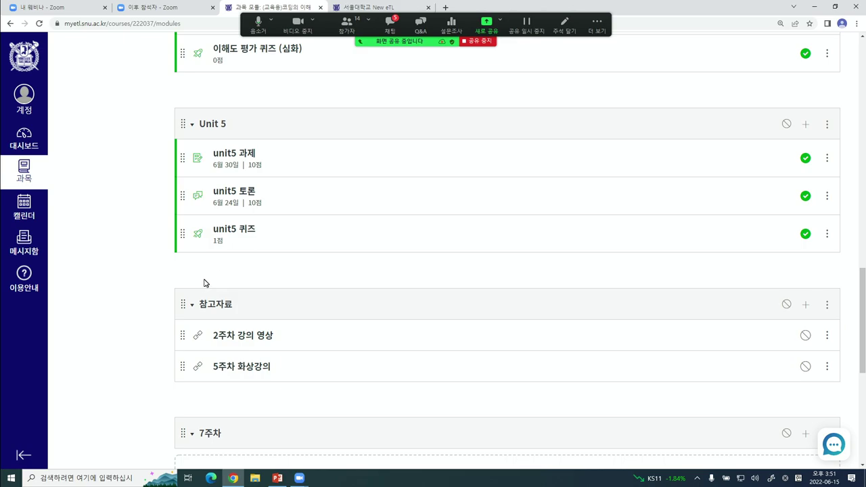
{"action": "scroll", "coordinate": [206, 289], "scroll_direction": "up", "scroll_amount": 20}
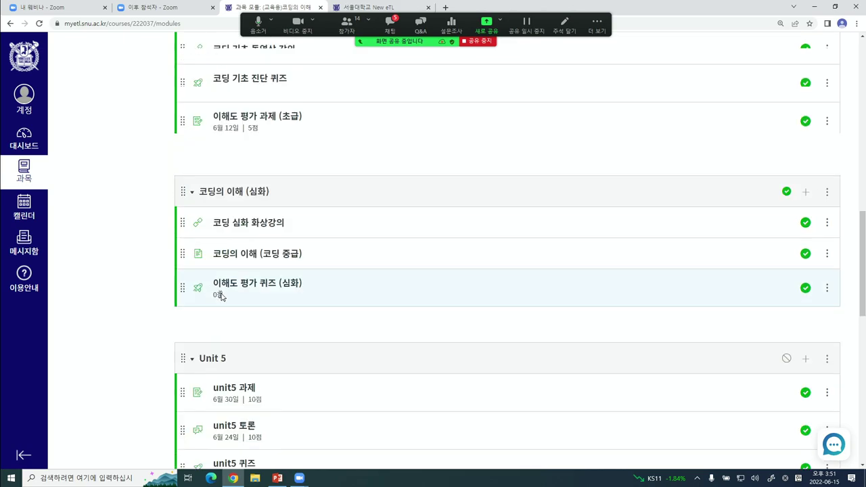
{"action": "scroll", "coordinate": [237, 308], "scroll_direction": "up", "scroll_amount": 1}
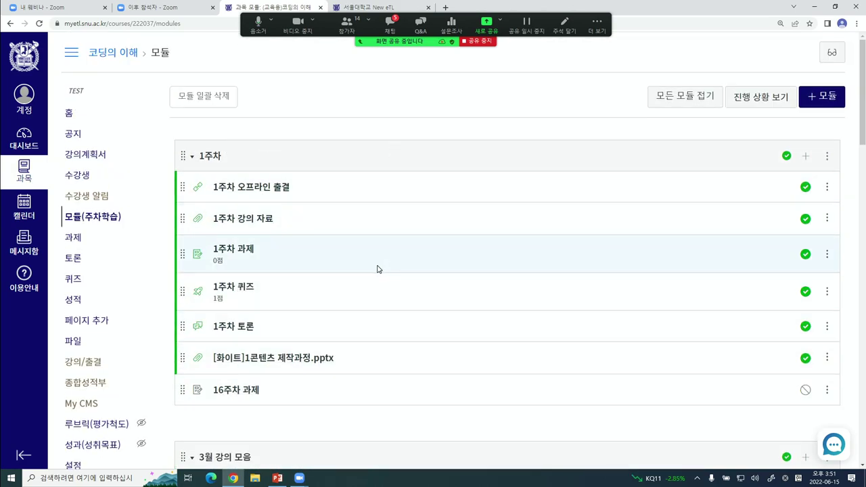
{"action": "scroll", "coordinate": [377, 270], "scroll_direction": "down", "scroll_amount": 7}
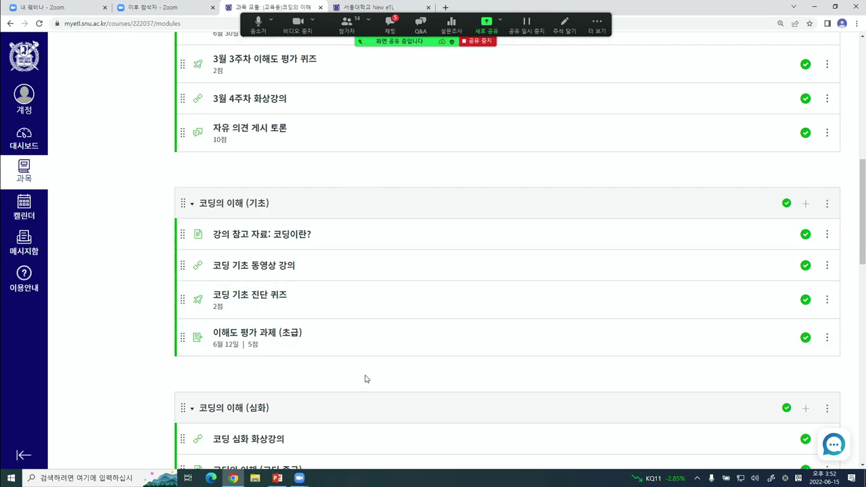
{"action": "scroll", "coordinate": [396, 288], "scroll_direction": "down", "scroll_amount": 5}
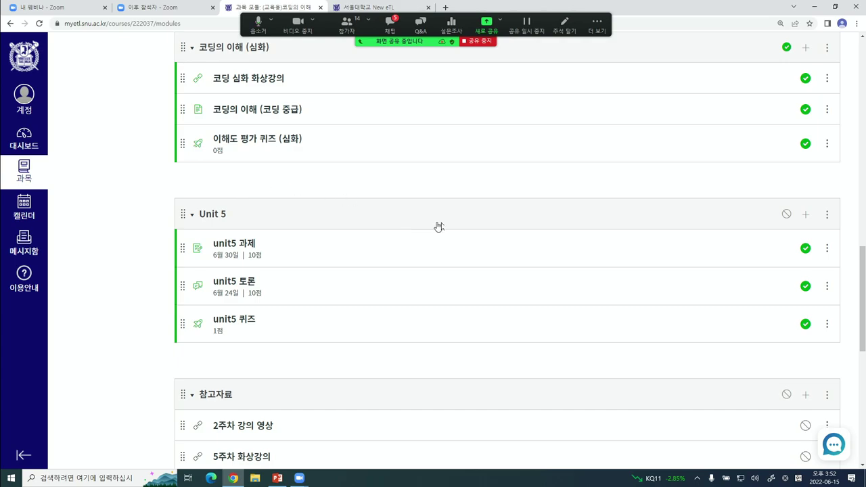
{"action": "scroll", "coordinate": [521, 271], "scroll_direction": "up", "scroll_amount": 10}
{"action": "scroll", "coordinate": [534, 274], "scroll_direction": "up", "scroll_amount": 5}
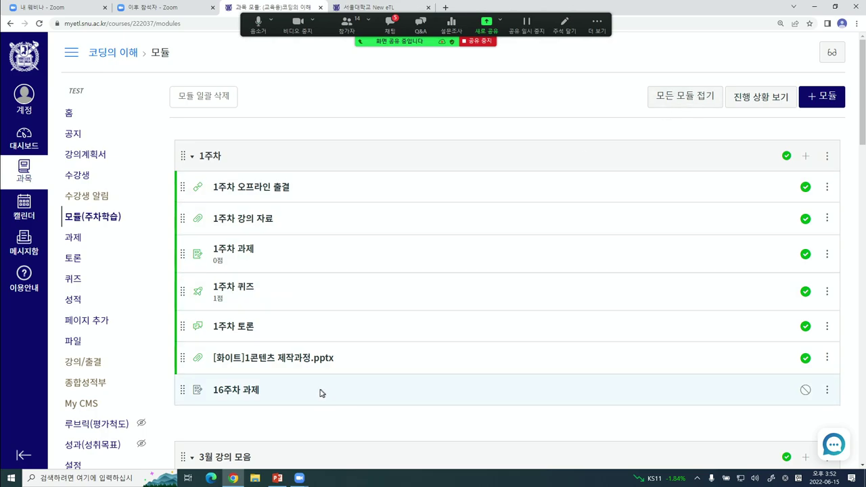
Collapse and re-expand all modules, view the students' module progress, and return to the 모듈(주차학습) page
{"action": "left_click", "coordinate": [691, 100]}
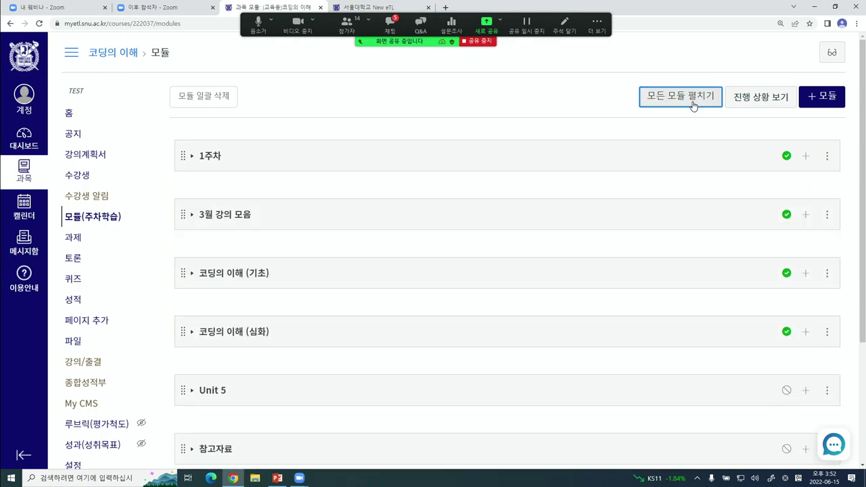
{"action": "left_click", "coordinate": [682, 101]}
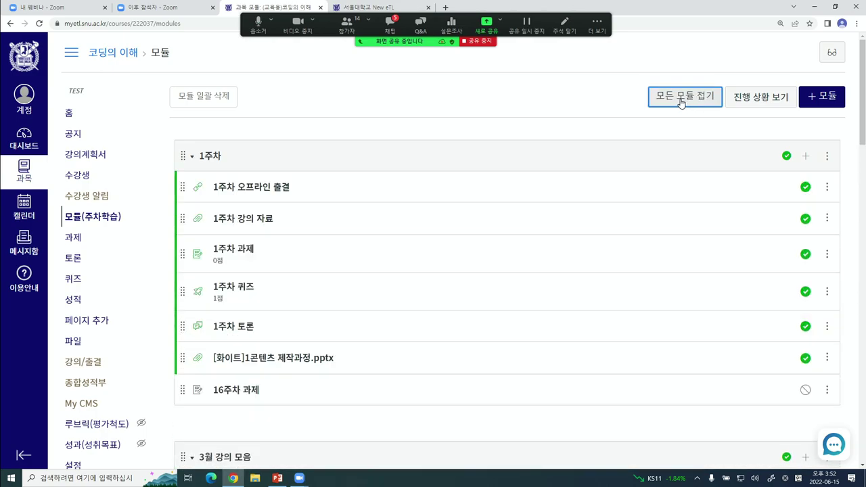
{"action": "left_click", "coordinate": [764, 100]}
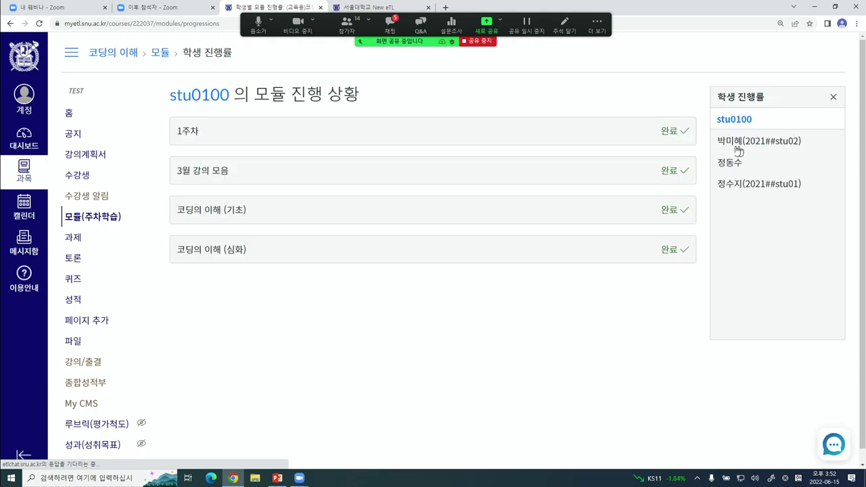
{"action": "left_click", "coordinate": [108, 219]}
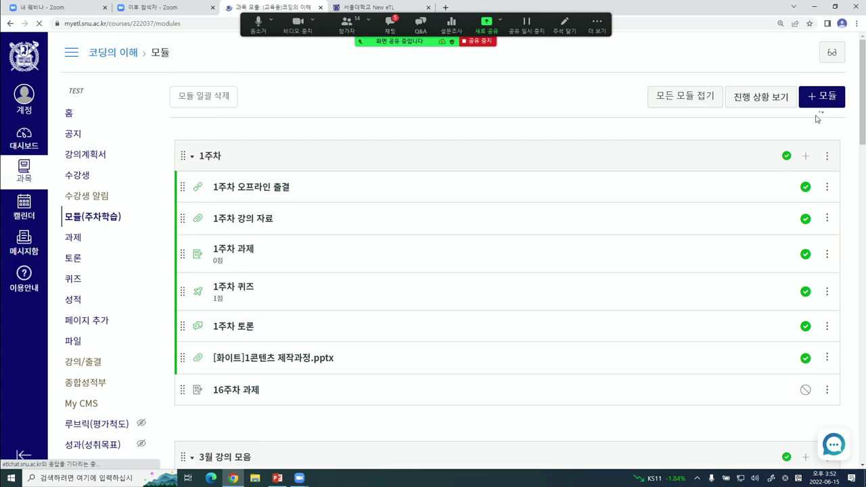
Add a new module named 16주차 without lock or prerequisites and check it at the end of the module list
{"action": "left_click", "coordinate": [827, 100]}
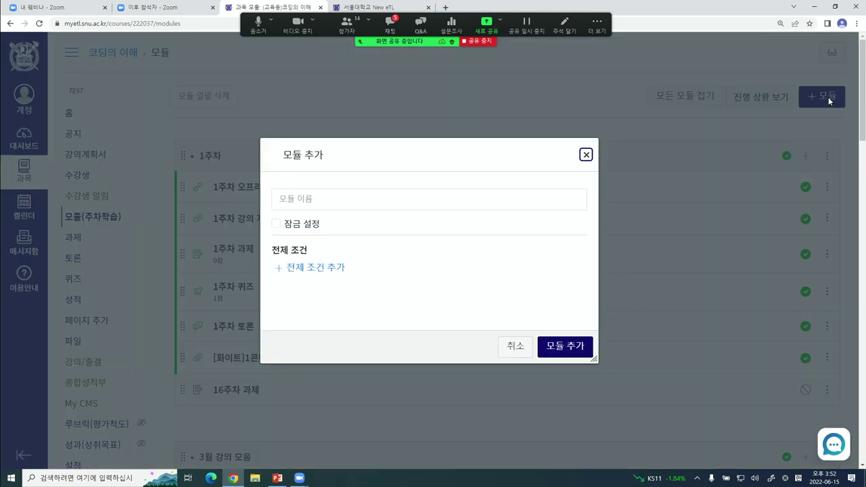
{"action": "left_click", "coordinate": [379, 197]}
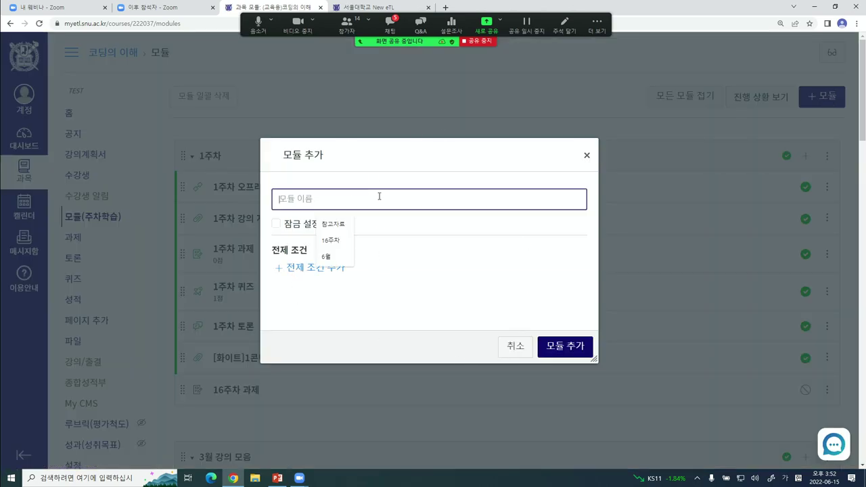
{"action": "left_click", "coordinate": [342, 240]}
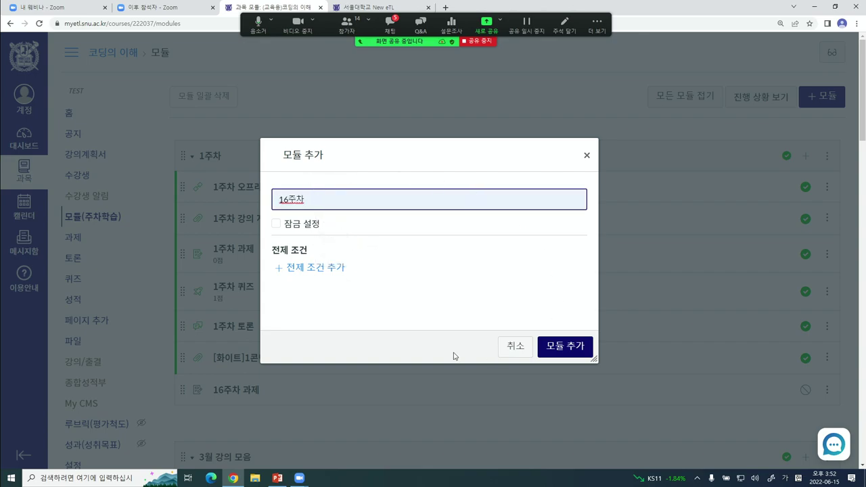
{"action": "key", "text": "BackSpace"}
{"action": "type", "text": "채"}
{"action": "left_click", "coordinate": [570, 348]}
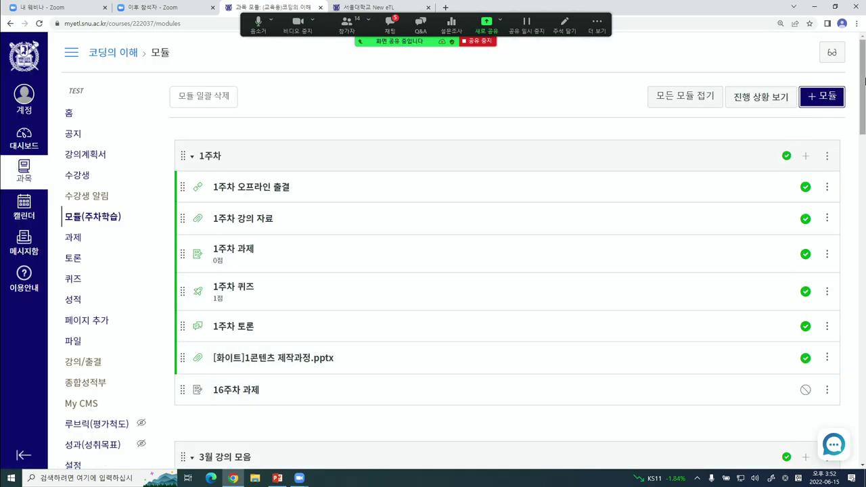
{"action": "left_click_drag", "start_coordinate": [864, 80], "coordinate": [863, 406]}
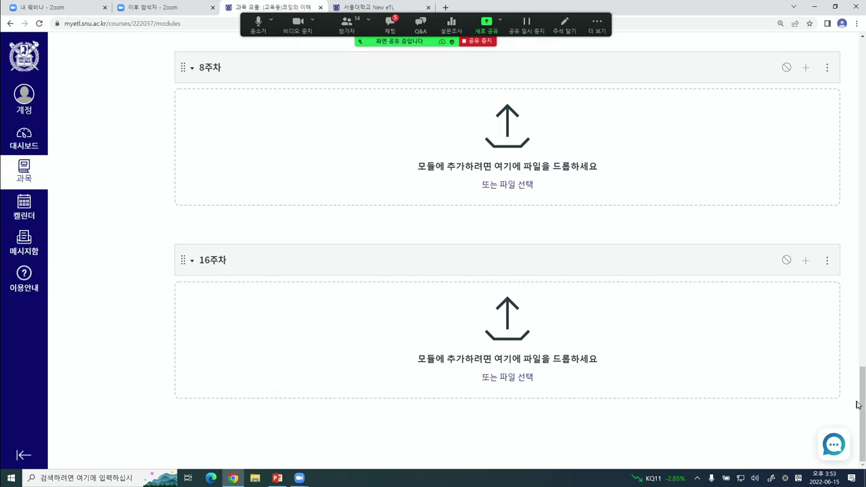
{"action": "left_click_drag", "start_coordinate": [862, 404], "coordinate": [862, 88]}
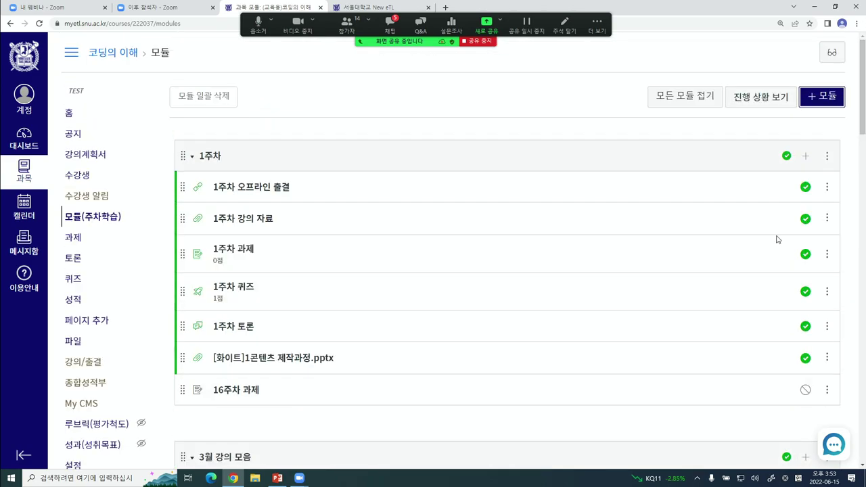
Rename the 1주차 module to 2월 강의 모음 and update it
{"action": "left_click", "coordinate": [204, 156]}
{"action": "left_click", "coordinate": [207, 157]}
{"action": "left_click", "coordinate": [828, 157]}
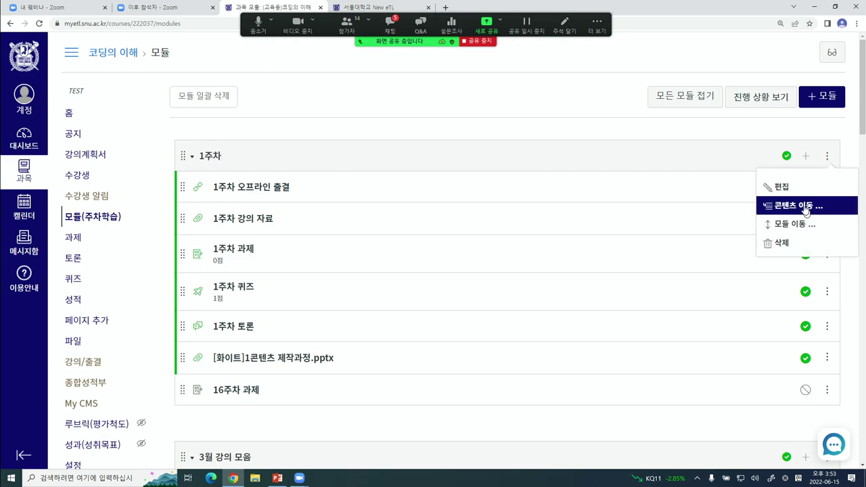
{"action": "left_click", "coordinate": [787, 187]}
{"action": "double_click", "coordinate": [308, 147]}
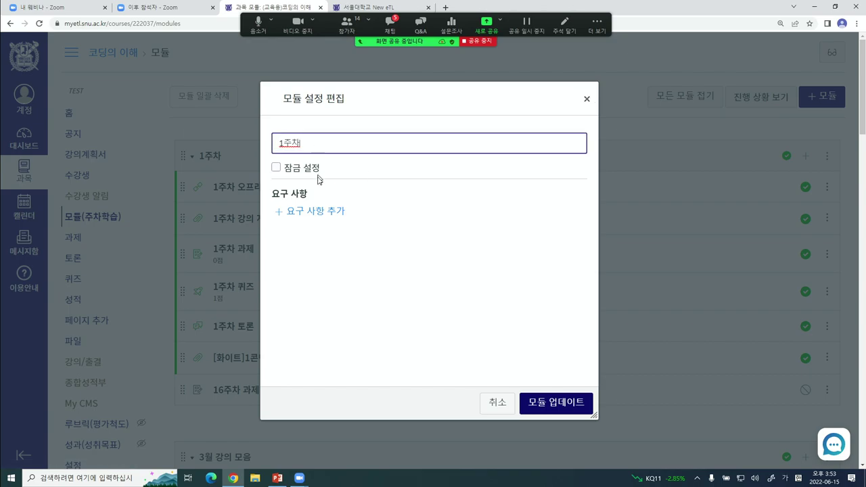
{"action": "key", "text": "BackSpace"}
{"action": "mouse_move", "coordinate": [234, 478]}
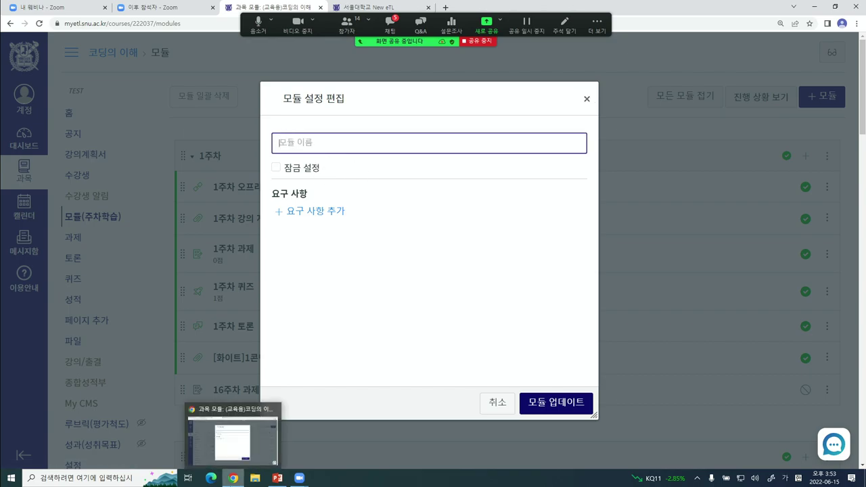
{"action": "type", "text": "3"}
{"action": "key", "text": "BackSpace"}
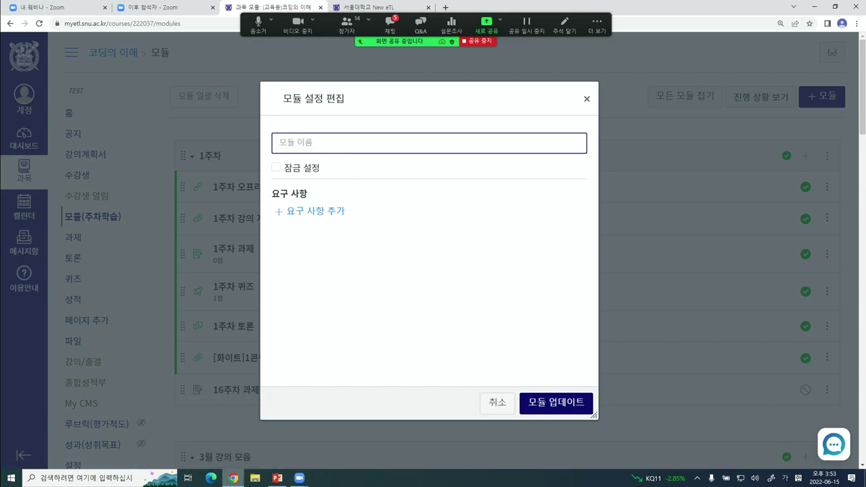
{"action": "type", "text": "2월 강의 모음"}
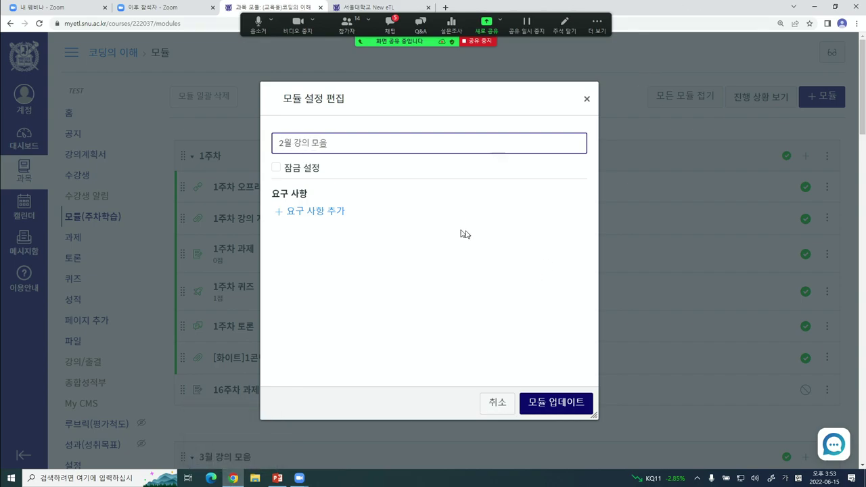
{"action": "left_click_drag", "start_coordinate": [329, 143], "coordinate": [279, 143]}
{"action": "left_click", "coordinate": [372, 143]}
{"action": "left_click", "coordinate": [557, 404]}
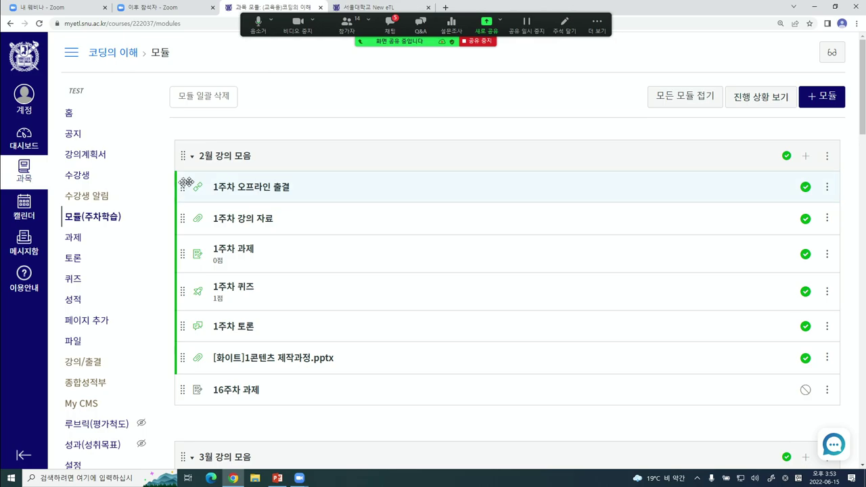
Reorder 2월 강의 모음 so 1주차 과제 comes first and 1주차 오프라인 출결 third, and view the module's and 1주차 강의 자료's options
{"action": "mouse_move", "coordinate": [181, 188]}
{"action": "left_mouse_down"}
{"action": "mouse_move", "coordinate": [192, 241]}
{"action": "mouse_move", "coordinate": [180, 234]}
{"action": "mouse_move", "coordinate": [180, 269]}
{"action": "mouse_move", "coordinate": [180, 218]}
{"action": "mouse_move", "coordinate": [181, 253]}
{"action": "mouse_move", "coordinate": [192, 190]}
{"action": "left_mouse_up"}
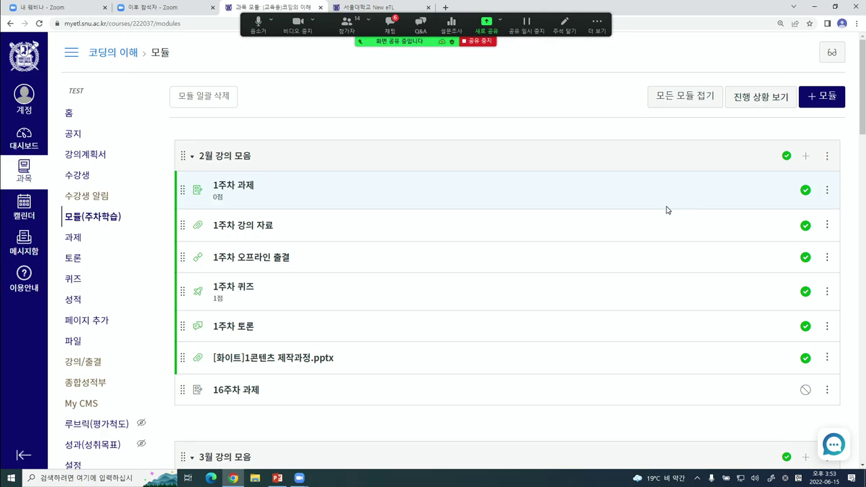
{"action": "left_click", "coordinate": [828, 157]}
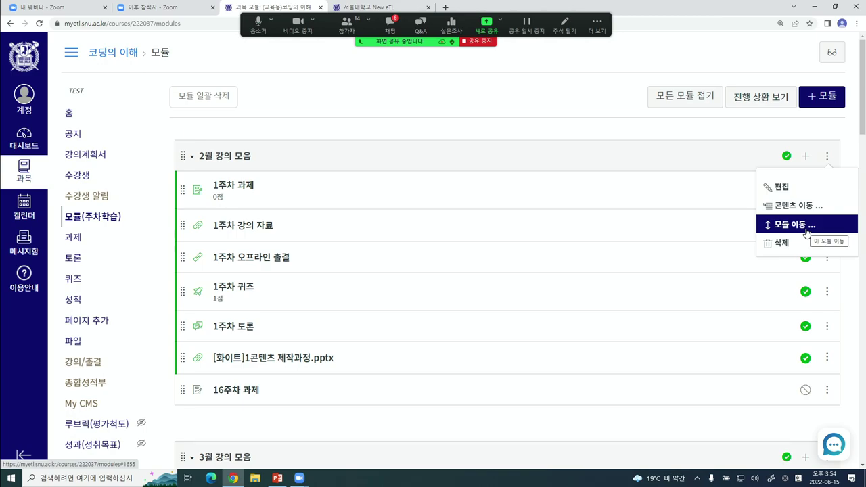
{"action": "left_click", "coordinate": [473, 97]}
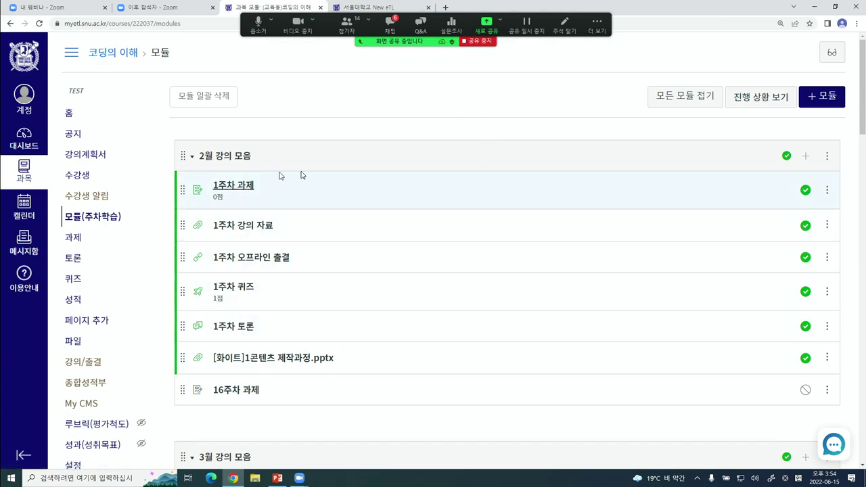
{"action": "left_click", "coordinate": [827, 224]}
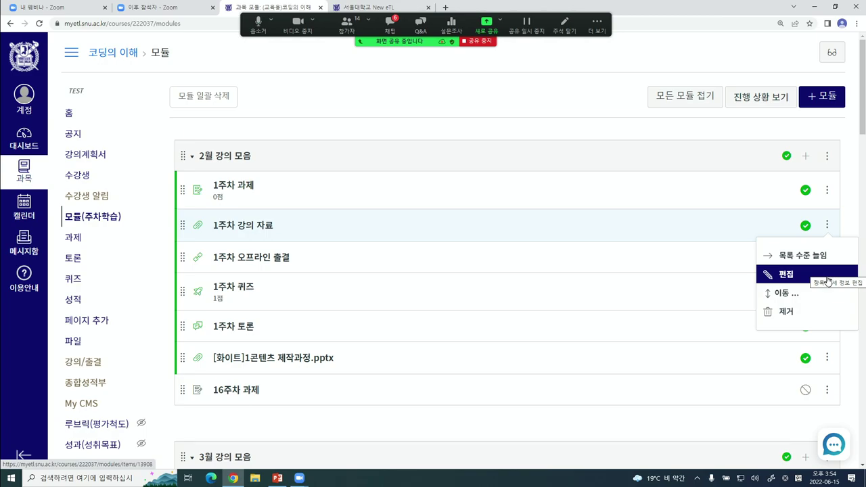
{"action": "left_click", "coordinate": [440, 100]}
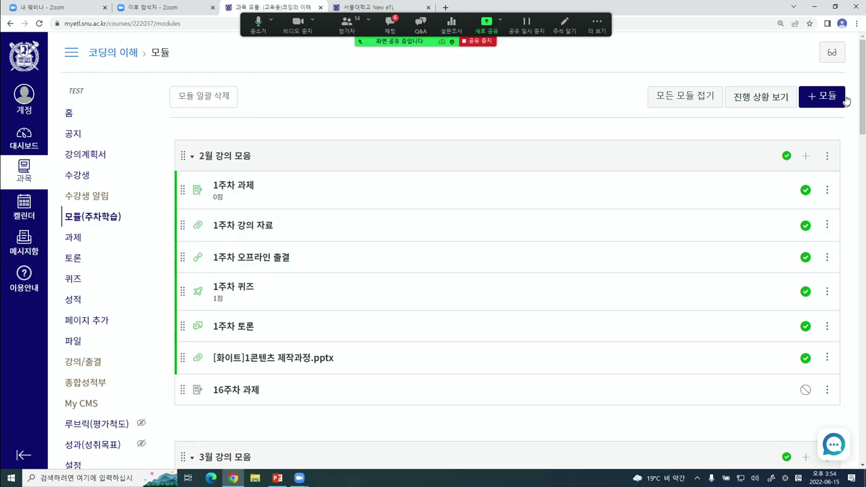
Move the 16주차 module from the end of the list to the first position, above 2월 강의 모음
{"action": "scroll", "coordinate": [863, 81], "scroll_direction": "down", "scroll_amount": 1}
{"action": "left_click_drag", "start_coordinate": [863, 81], "coordinate": [863, 406]}
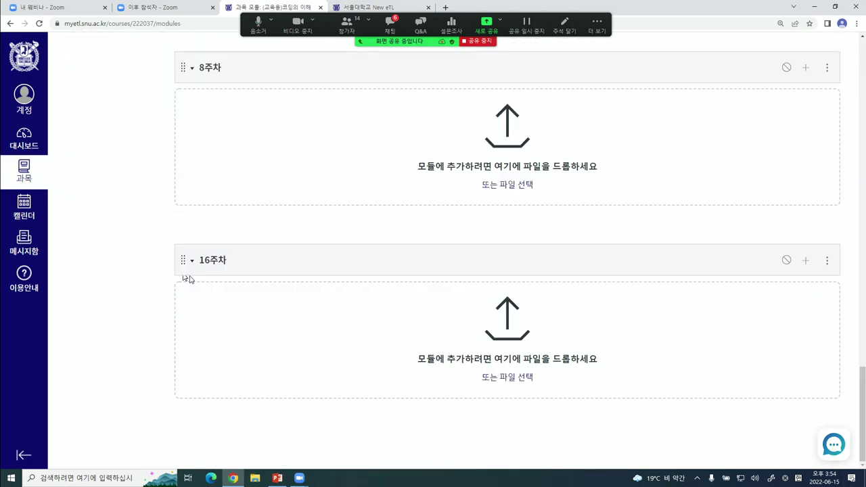
{"action": "left_click_drag", "start_coordinate": [183, 260], "coordinate": [286, 172]}
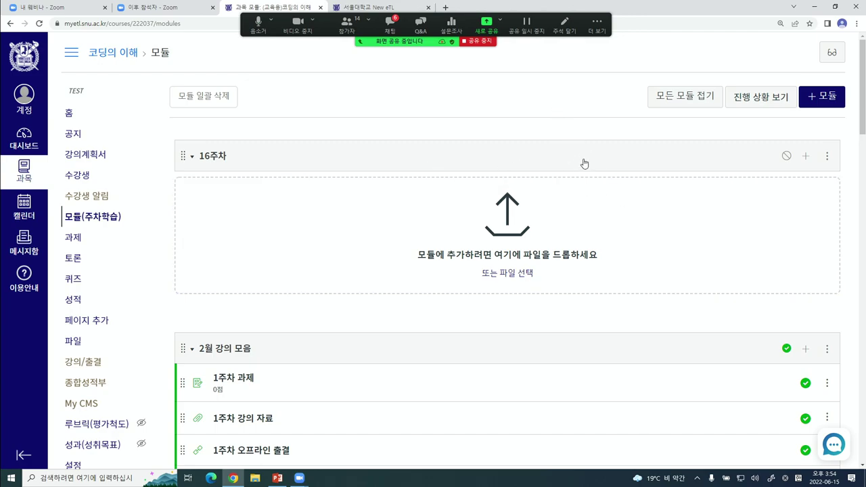
{"action": "double_click", "coordinate": [437, 123]}
{"action": "left_click", "coordinate": [463, 124]}
Add a new assignment named 16주차 과제 to the 16주차 module without indentation
{"action": "left_click", "coordinate": [805, 157]}
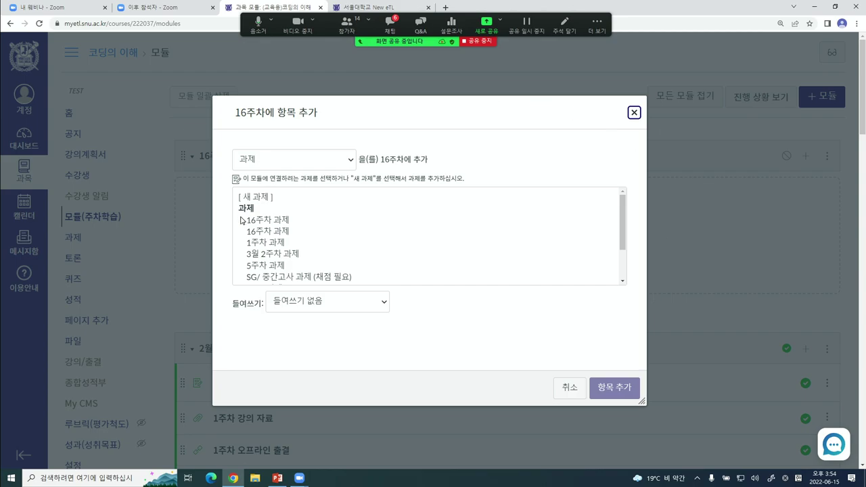
{"action": "left_click", "coordinate": [295, 162]}
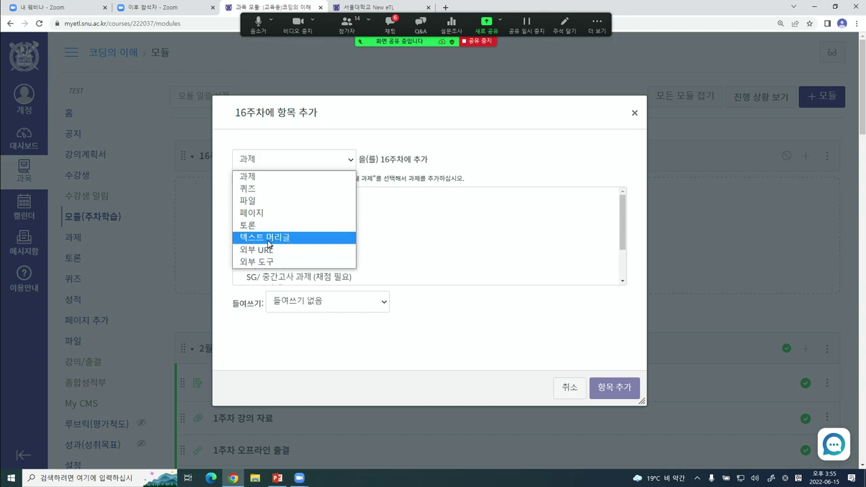
{"action": "left_click", "coordinate": [281, 178]}
{"action": "left_click", "coordinate": [490, 183]}
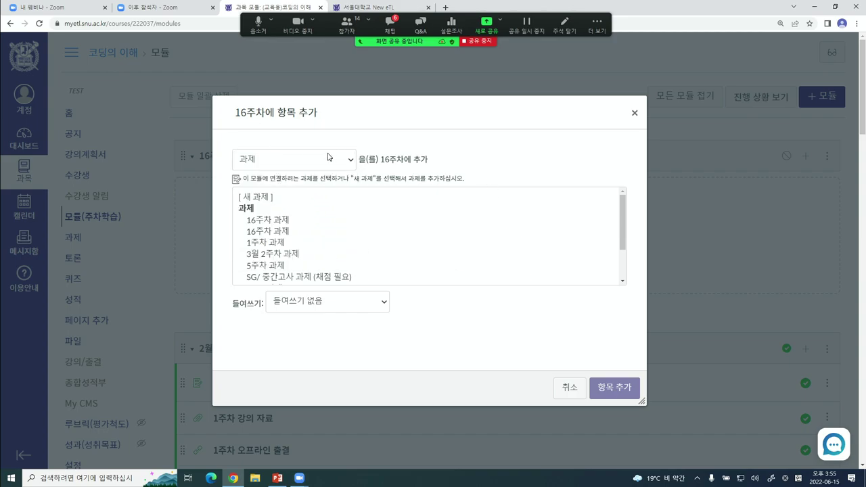
{"action": "left_click", "coordinate": [264, 198]}
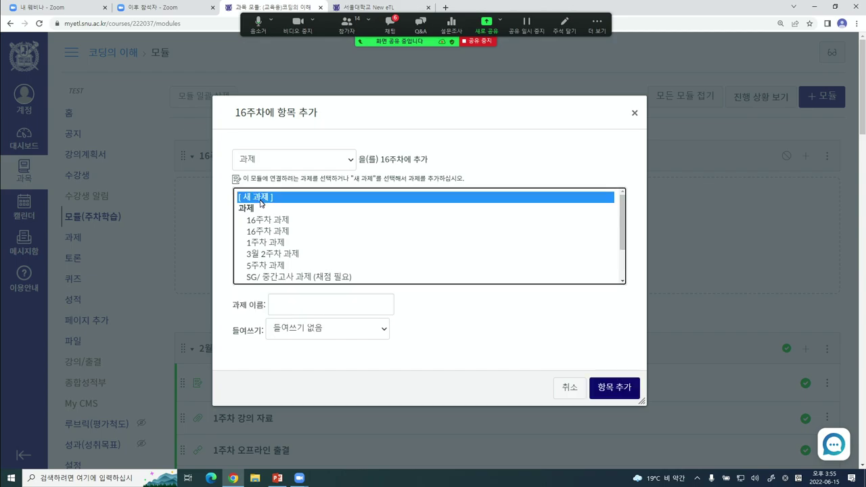
{"action": "left_click_drag", "start_coordinate": [238, 309], "coordinate": [385, 309]}
{"action": "left_click", "coordinate": [429, 302]}
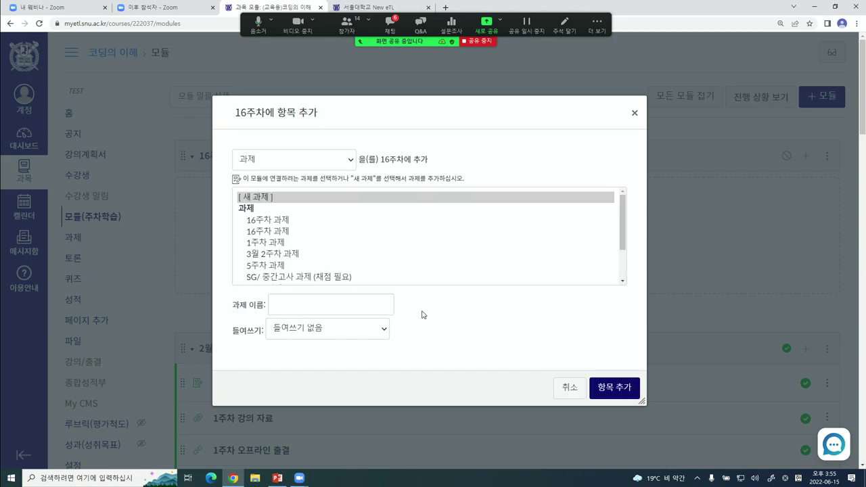
{"action": "key", "text": "Tab"}
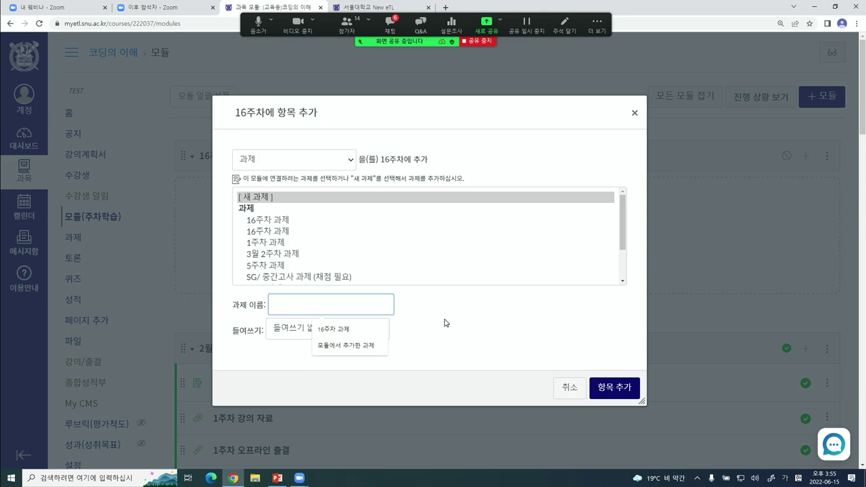
{"action": "left_click", "coordinate": [351, 328]}
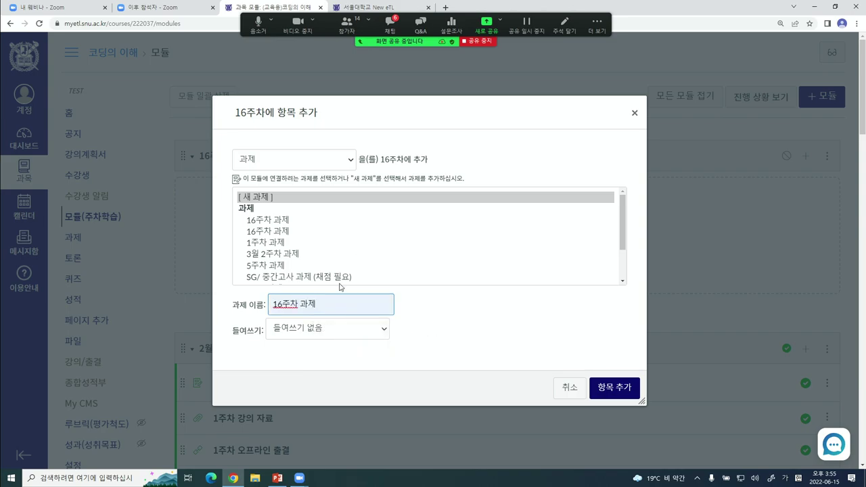
{"action": "left_click", "coordinate": [609, 391]}
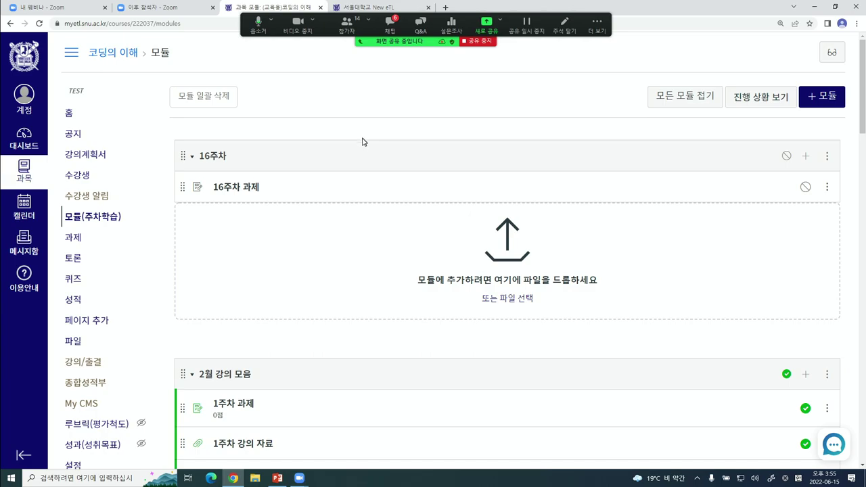
Open the 16주차 과제 assignment in the 16주차 module for editing and enter 16주차 과제 as its description
{"action": "left_click", "coordinate": [244, 193]}
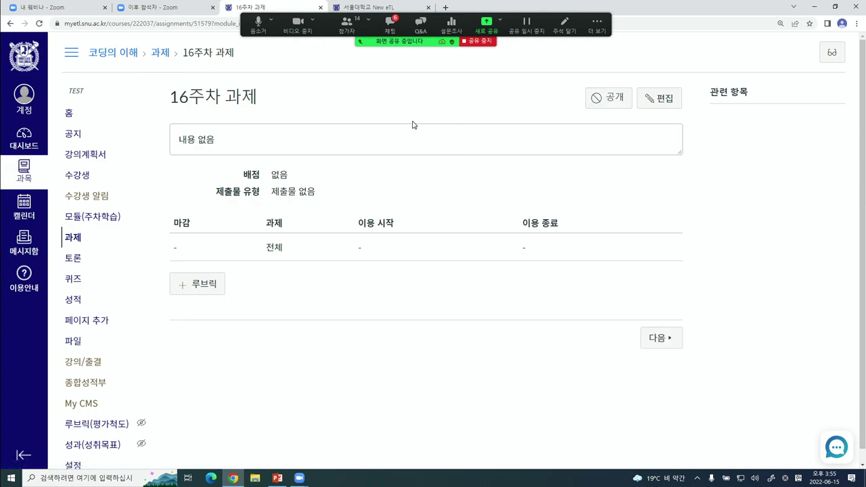
{"action": "left_click", "coordinate": [666, 99]}
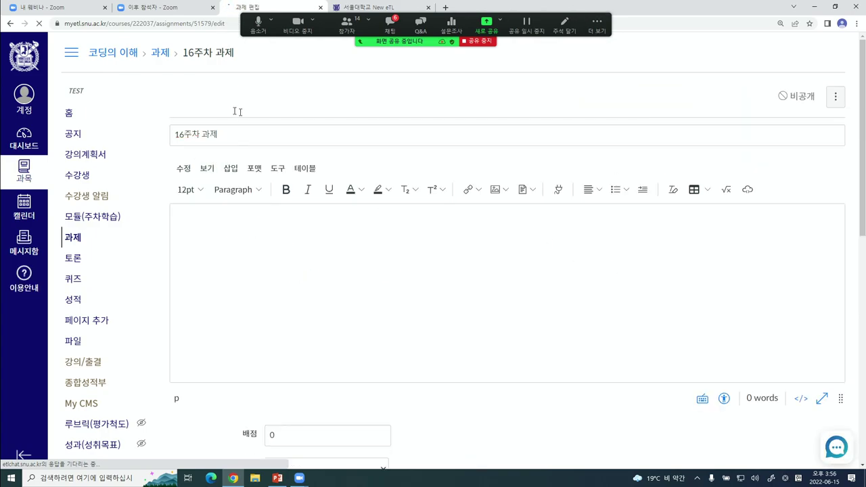
{"action": "left_click", "coordinate": [249, 134]}
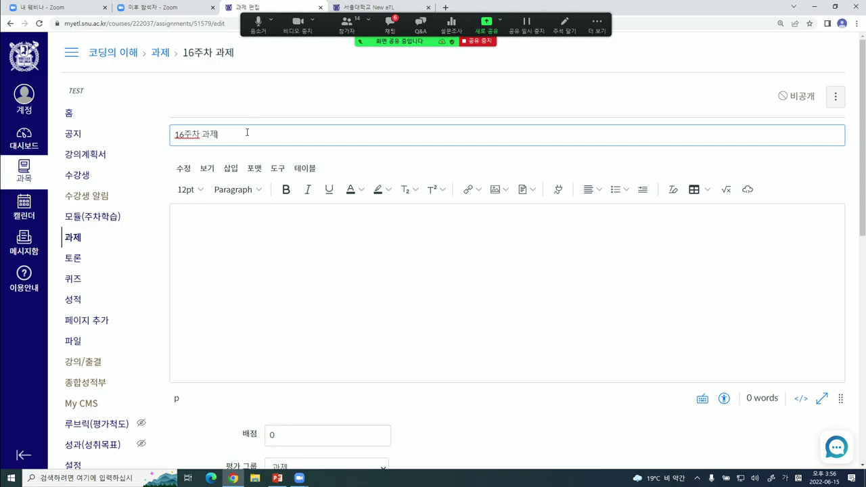
{"action": "scroll", "coordinate": [410, 146], "scroll_direction": "down", "scroll_amount": 2}
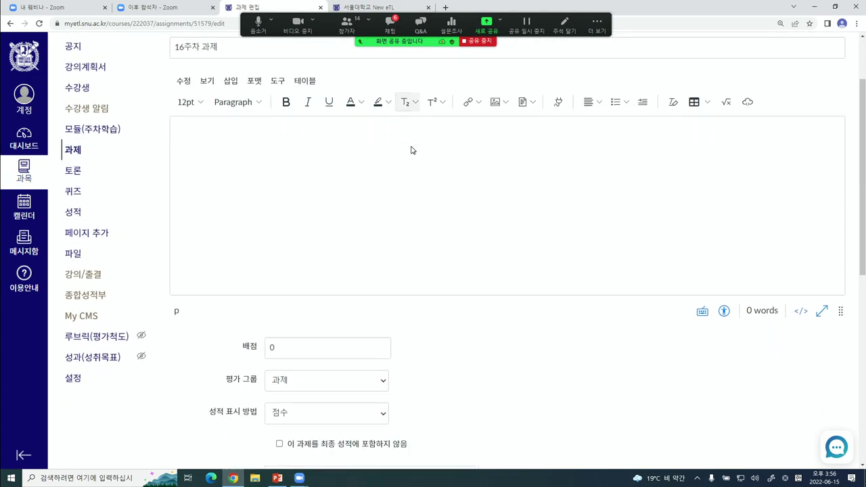
{"action": "scroll", "coordinate": [411, 150], "scroll_direction": "up", "scroll_amount": 2}
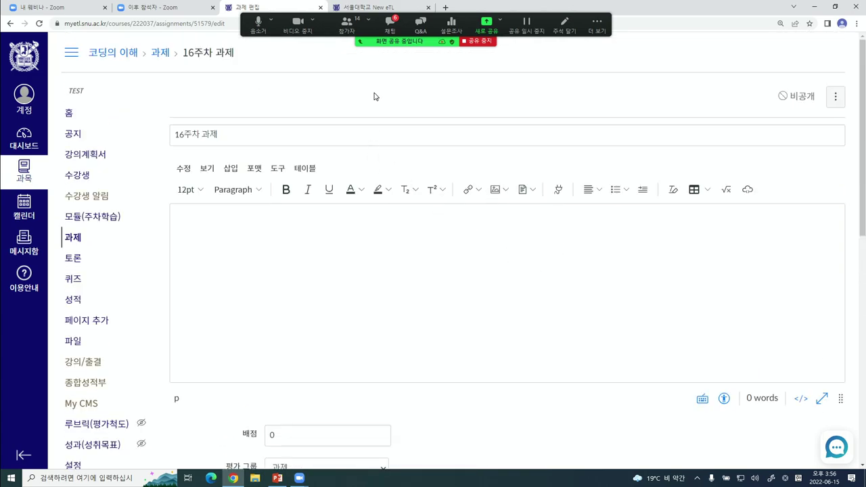
{"action": "scroll", "coordinate": [442, 206], "scroll_direction": "down", "scroll_amount": 1}
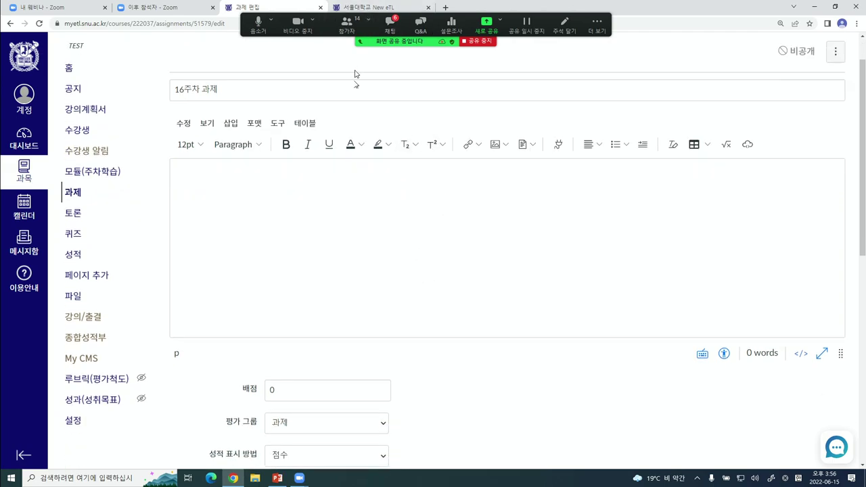
{"action": "scroll", "coordinate": [293, 165], "scroll_direction": "down", "scroll_amount": 1}
{"action": "scroll", "coordinate": [295, 163], "scroll_direction": "up", "scroll_amount": 2}
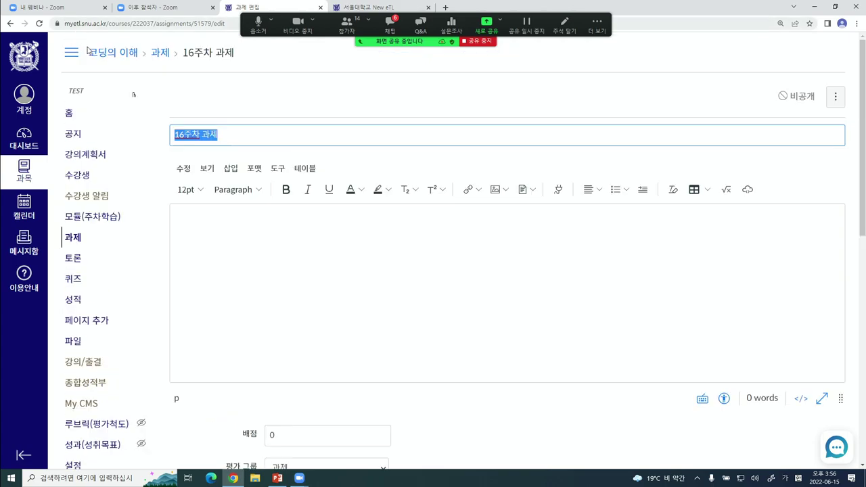
{"action": "left_click", "coordinate": [267, 251]}
{"action": "type", "text": "16주차 과제"}
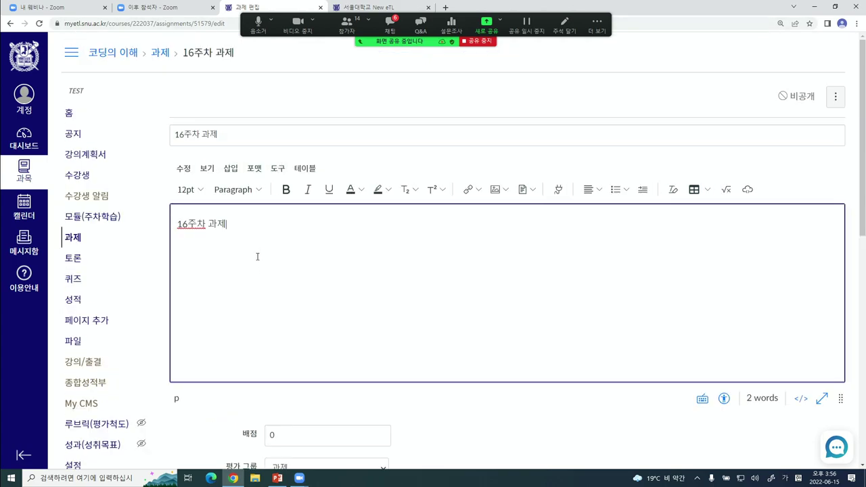
Upload the document [화이트]1콘텐츠 제작과정.pptx from the computer and insert it after the description text
{"action": "scroll", "coordinate": [257, 257], "scroll_direction": "down", "scroll_amount": 1}
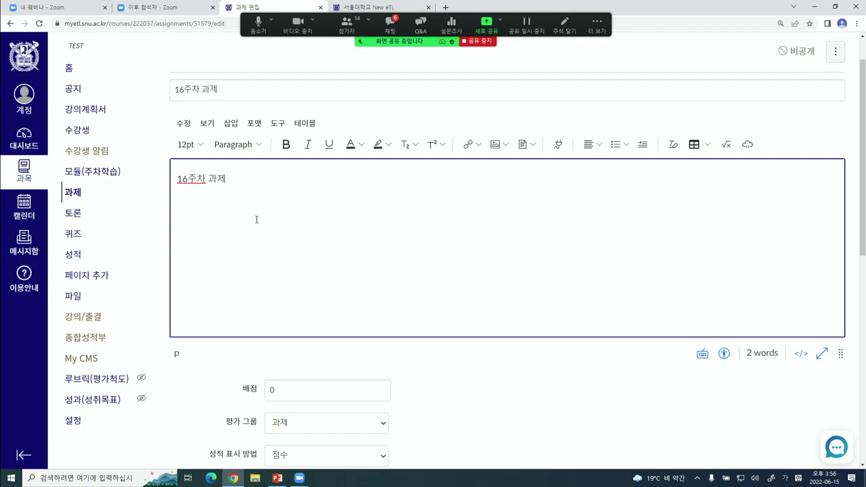
{"action": "left_click", "coordinate": [230, 124]}
{"action": "mouse_move", "coordinate": [268, 179]}
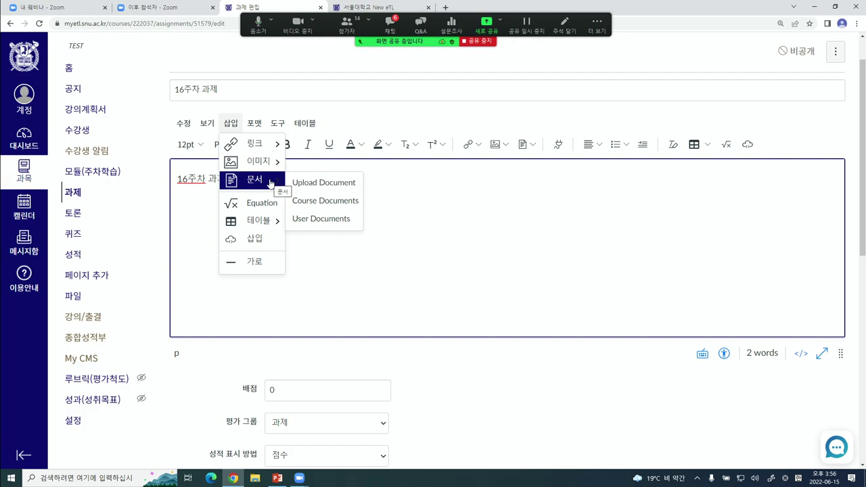
{"action": "left_click", "coordinate": [346, 182]}
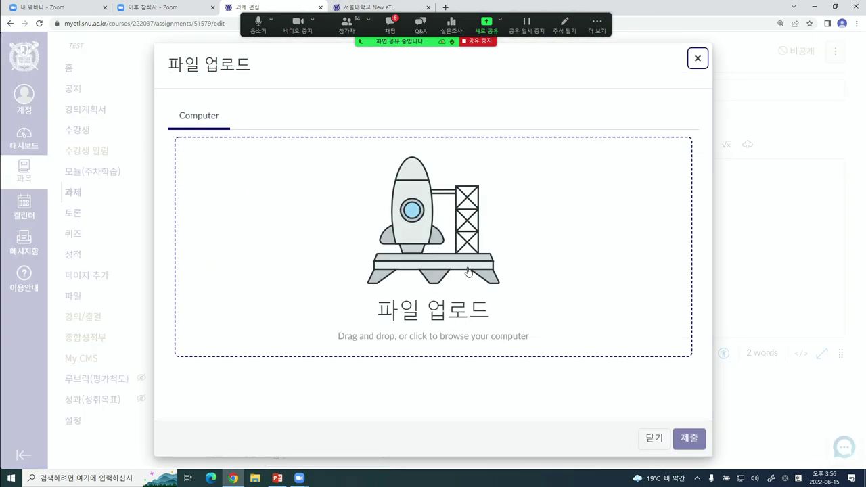
{"action": "left_click", "coordinate": [467, 271]}
{"action": "left_click", "coordinate": [179, 124]}
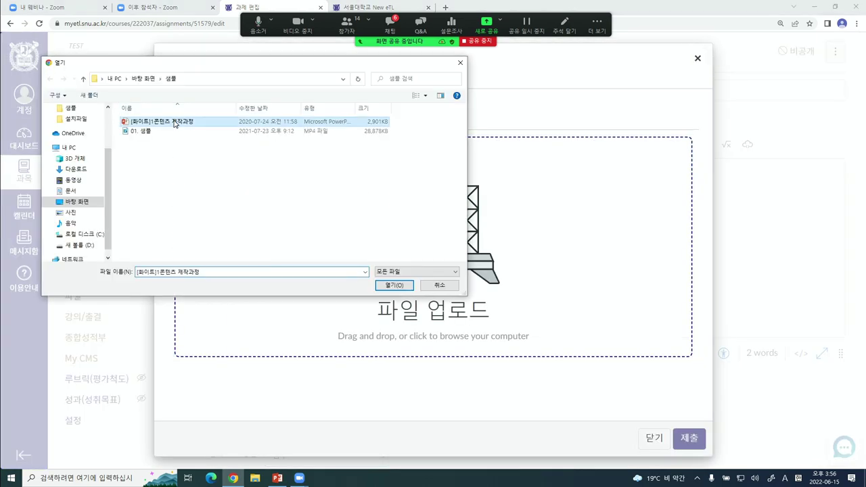
{"action": "left_click", "coordinate": [395, 285]}
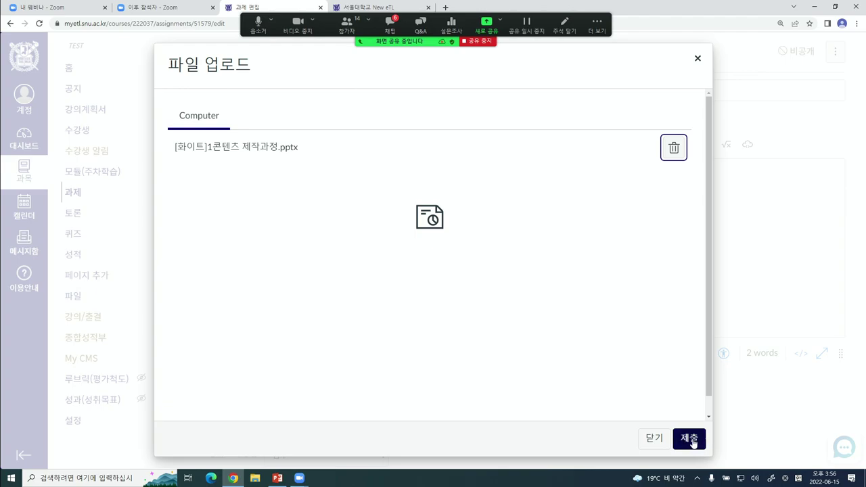
{"action": "left_click", "coordinate": [686, 439]}
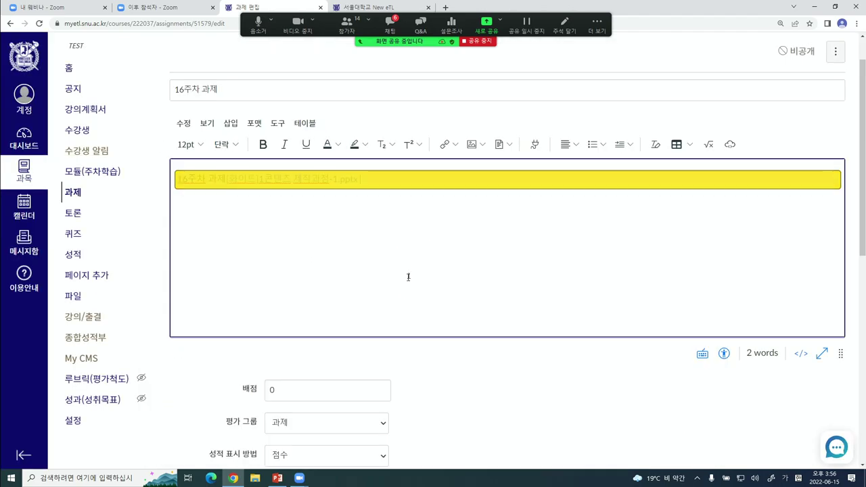
Set the assignment's points (배점) to 10
{"action": "scroll", "coordinate": [414, 281], "scroll_direction": "down", "scroll_amount": 3}
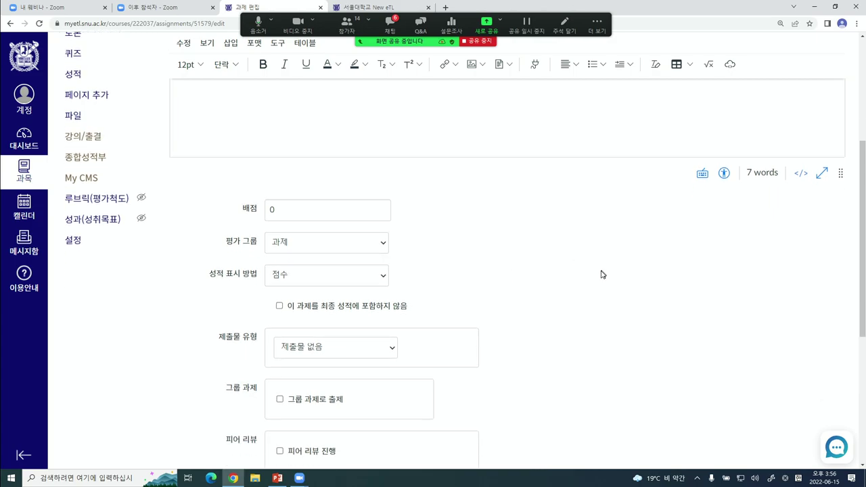
{"action": "double_click", "coordinate": [250, 208]}
{"action": "left_click", "coordinate": [331, 225]}
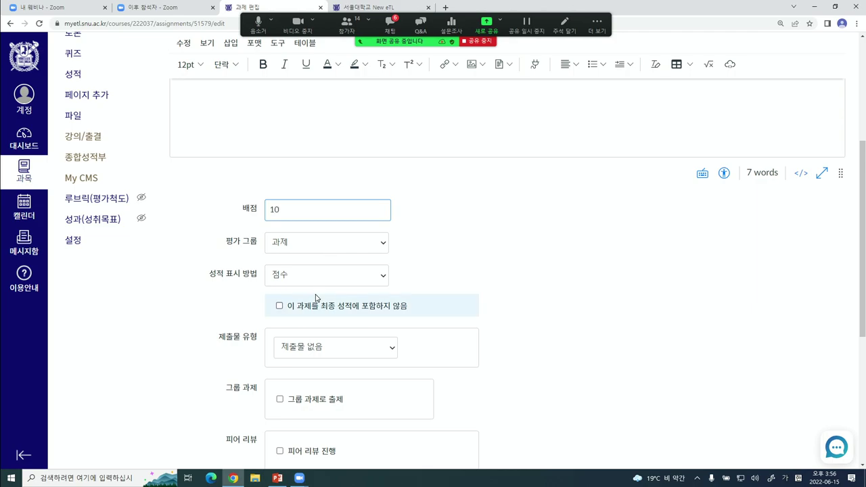
Examine the assignment's evaluation group (평가 그룹) setting alongside its points and description, keeping 과제 selected
{"action": "left_click_drag", "start_coordinate": [230, 247], "coordinate": [259, 250]}
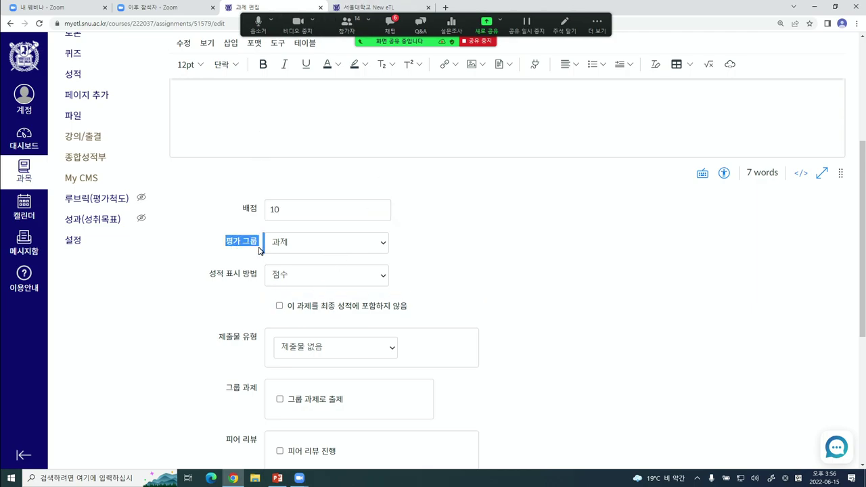
{"action": "left_click", "coordinate": [260, 250]}
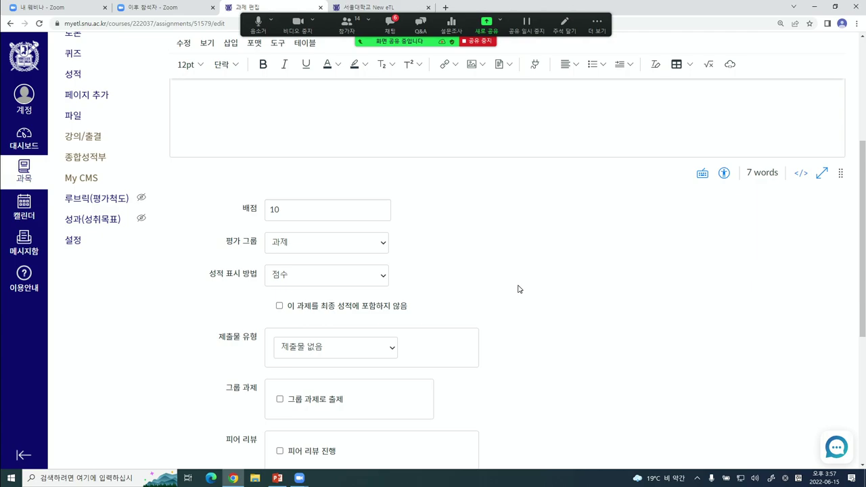
{"action": "left_click_drag", "start_coordinate": [224, 242], "coordinate": [252, 244]}
{"action": "left_click", "coordinate": [545, 280]}
{"action": "scroll", "coordinate": [466, 122], "scroll_direction": "up", "scroll_amount": 2}
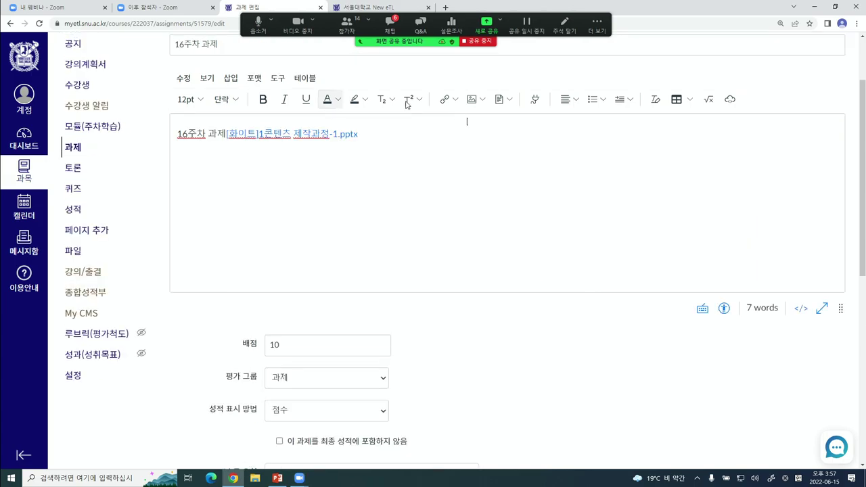
{"action": "scroll", "coordinate": [368, 343], "scroll_direction": "down", "scroll_amount": 1}
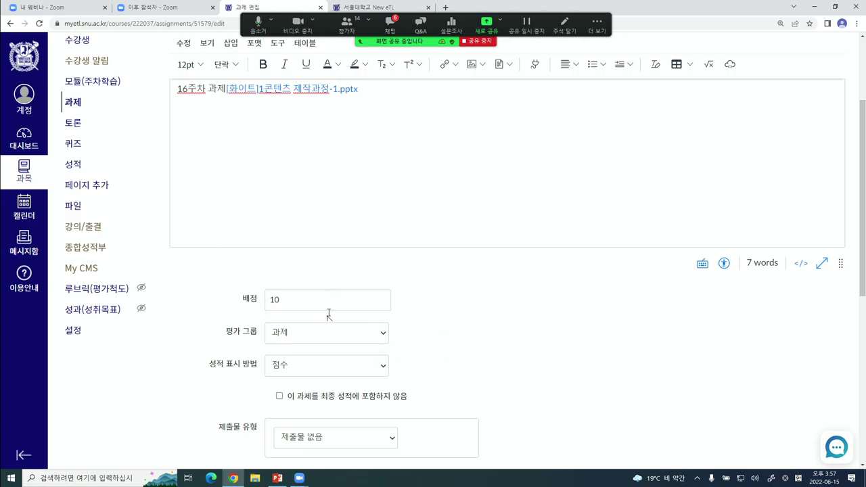
{"action": "left_click", "coordinate": [236, 332]}
{"action": "scroll", "coordinate": [237, 334], "scroll_direction": "down", "scroll_amount": 2}
{"action": "scroll", "coordinate": [237, 336], "scroll_direction": "up", "scroll_amount": 1}
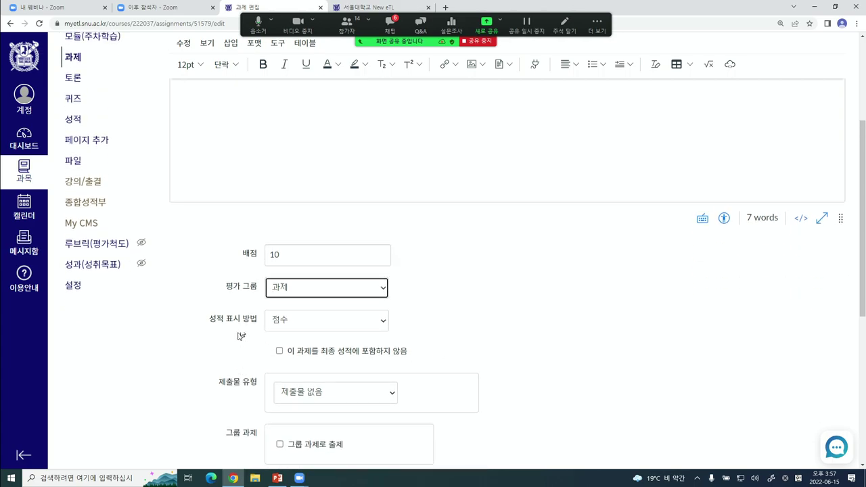
{"action": "left_click", "coordinate": [308, 291]}
{"action": "left_click", "coordinate": [283, 308]}
{"action": "scroll", "coordinate": [329, 322], "scroll_direction": "up", "scroll_amount": 3}
{"action": "scroll", "coordinate": [350, 277], "scroll_direction": "down", "scroll_amount": 1}
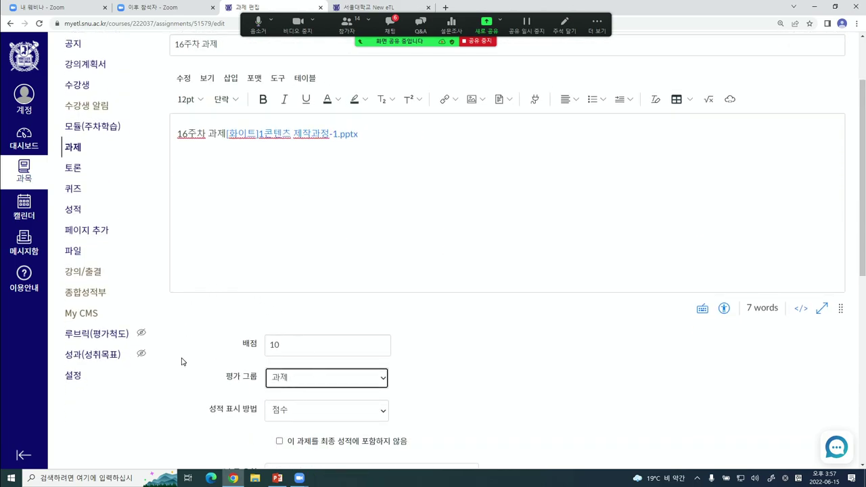
{"action": "left_click", "coordinate": [421, 372]}
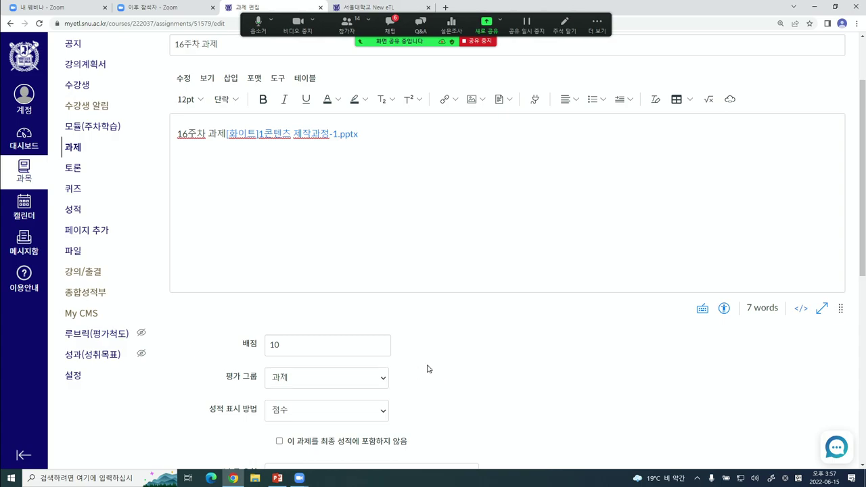
Change the assignment's evaluation group (평가 그룹) to 퀴즈 and review the form
{"action": "scroll", "coordinate": [428, 369], "scroll_direction": "down", "scroll_amount": 1}
{"action": "left_click", "coordinate": [326, 333]}
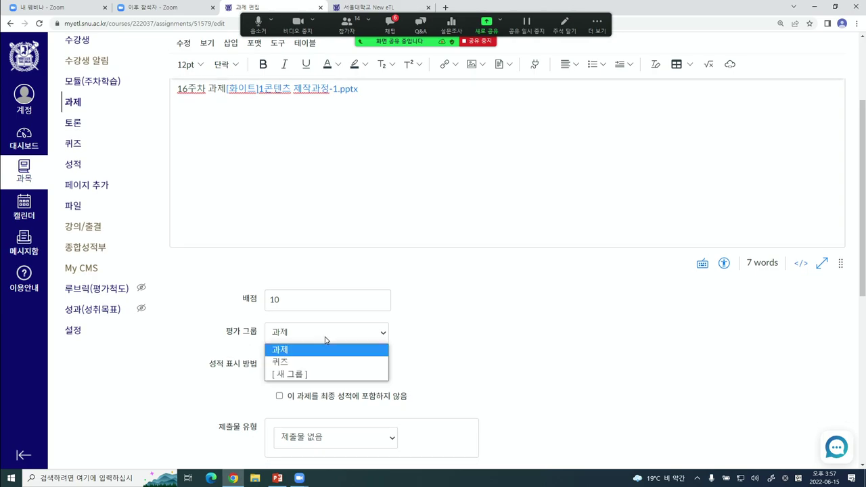
{"action": "left_click", "coordinate": [301, 360]}
{"action": "left_click", "coordinate": [466, 334]}
{"action": "scroll", "coordinate": [465, 348], "scroll_direction": "up", "scroll_amount": 2}
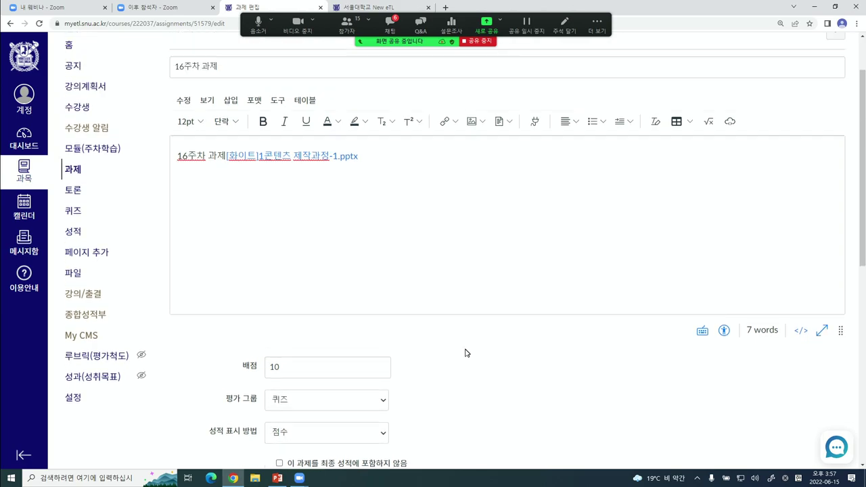
{"action": "scroll", "coordinate": [412, 283], "scroll_direction": "down", "scroll_amount": 1}
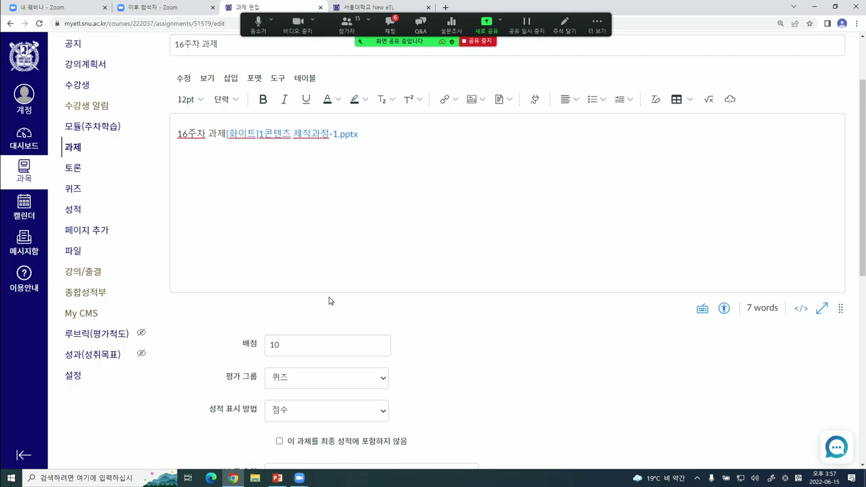
{"action": "scroll", "coordinate": [337, 309], "scroll_direction": "down", "scroll_amount": 2}
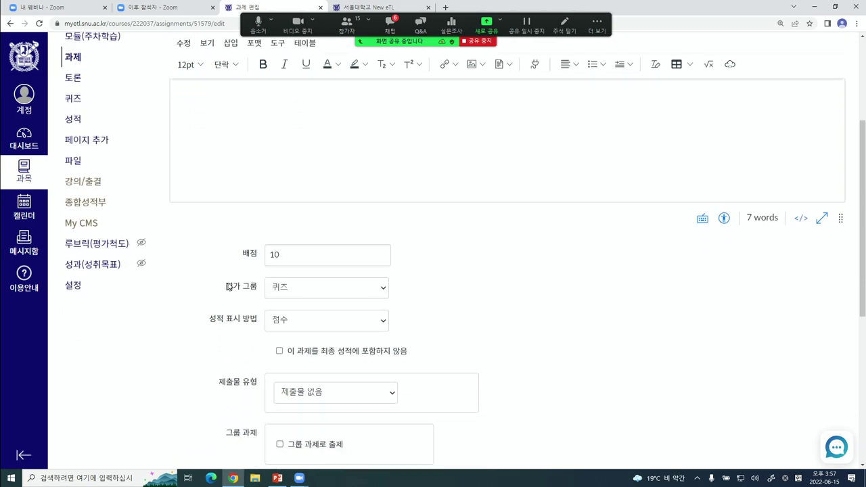
Review the options for the assignment's grade display method (성적 표시 방법) and keep 점수 selected
{"action": "scroll", "coordinate": [245, 300], "scroll_direction": "down", "scroll_amount": 1}
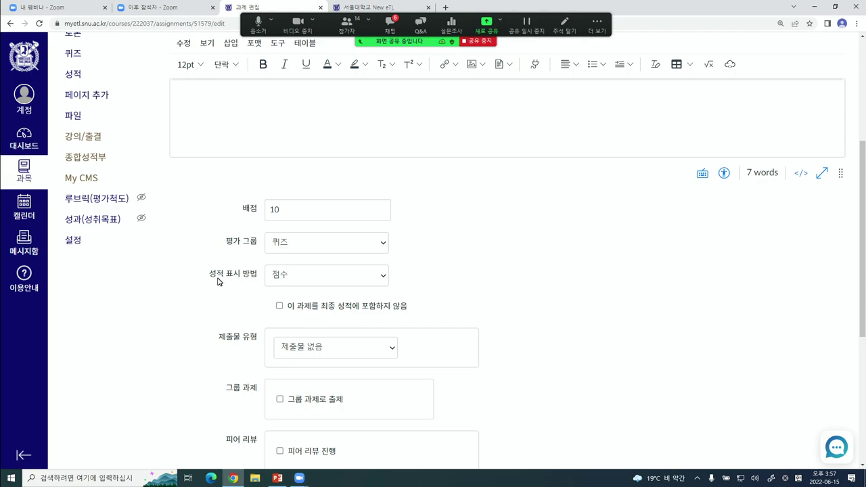
{"action": "left_click_drag", "start_coordinate": [216, 279], "coordinate": [243, 279]}
{"action": "left_click", "coordinate": [538, 280]}
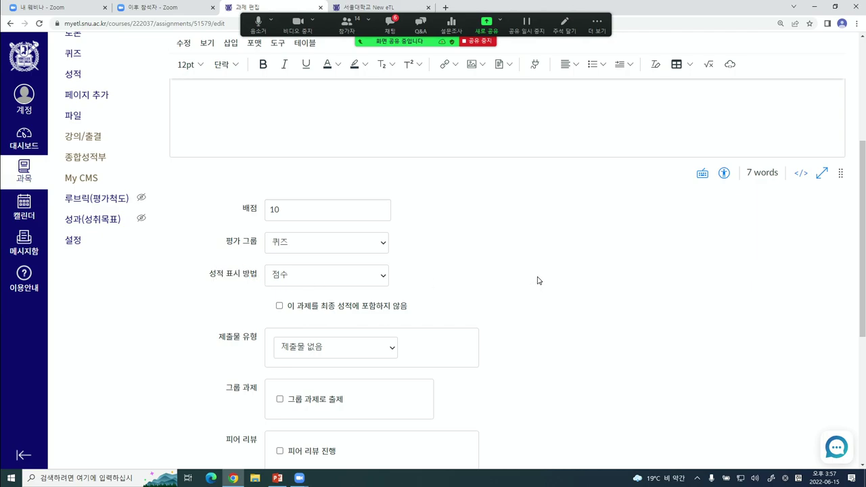
{"action": "left_click", "coordinate": [326, 279]}
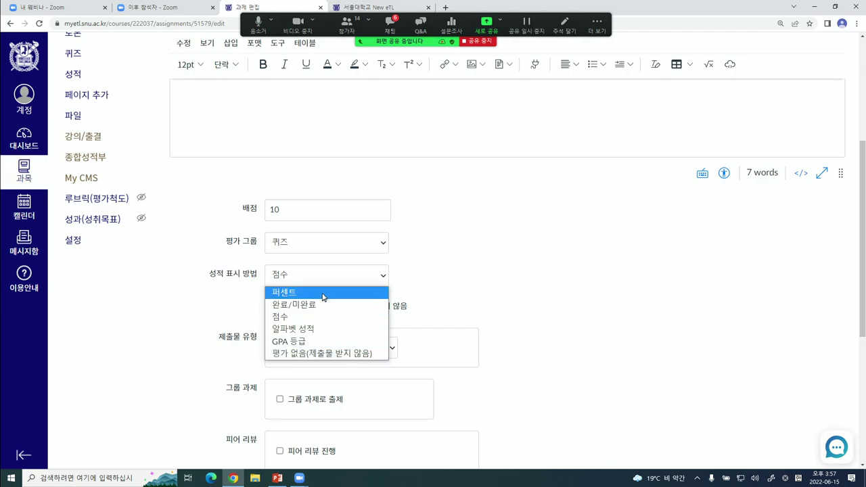
{"action": "left_click", "coordinate": [295, 318]}
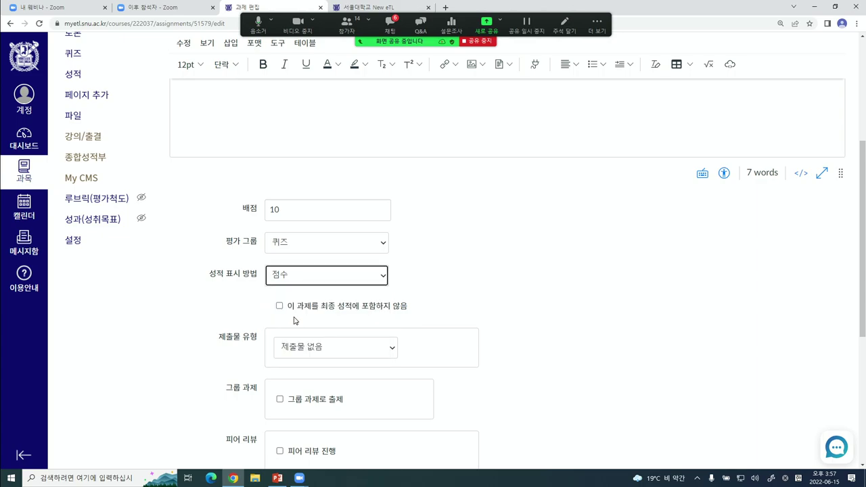
{"action": "left_click", "coordinate": [508, 297]}
Try the option that excludes the assignment from the final grade (이 과제를 최종 성적에 포함하지 않음), leaving it disabled
{"action": "scroll", "coordinate": [633, 398], "scroll_direction": "down", "scroll_amount": 1}
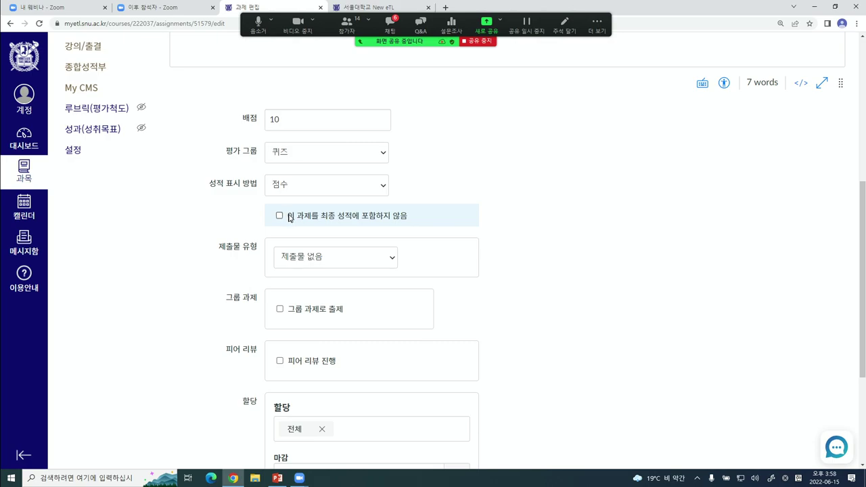
{"action": "left_click_drag", "start_coordinate": [287, 215], "coordinate": [419, 219]}
{"action": "left_click", "coordinate": [648, 252]}
{"action": "left_click", "coordinate": [279, 216]}
{"action": "left_click", "coordinate": [279, 217]}
Set the submission type (제출물 유형) to 온라인 제출 and allow 텍스트 항목 and 파일 업로드 submissions
{"action": "scroll", "coordinate": [648, 309], "scroll_direction": "down", "scroll_amount": 1}
{"action": "left_click_drag", "start_coordinate": [218, 202], "coordinate": [261, 205]}
{"action": "left_click", "coordinate": [322, 211]}
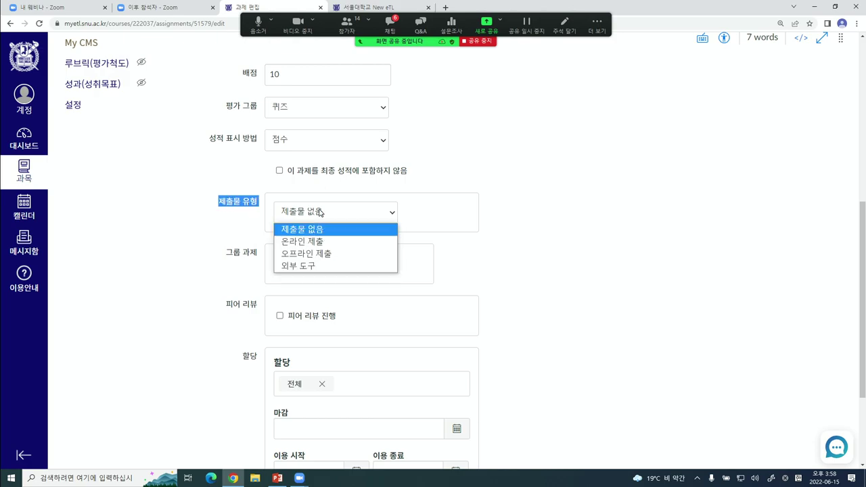
{"action": "left_click", "coordinate": [327, 244]}
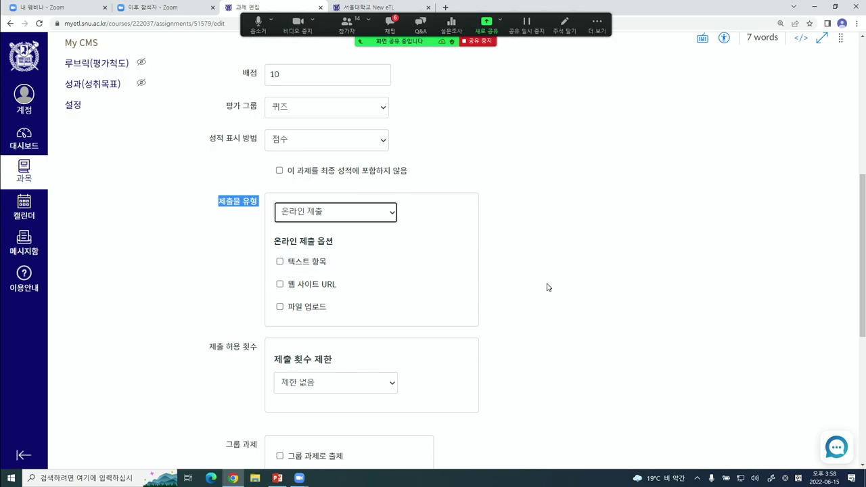
{"action": "scroll", "coordinate": [542, 291], "scroll_direction": "down", "scroll_amount": 1}
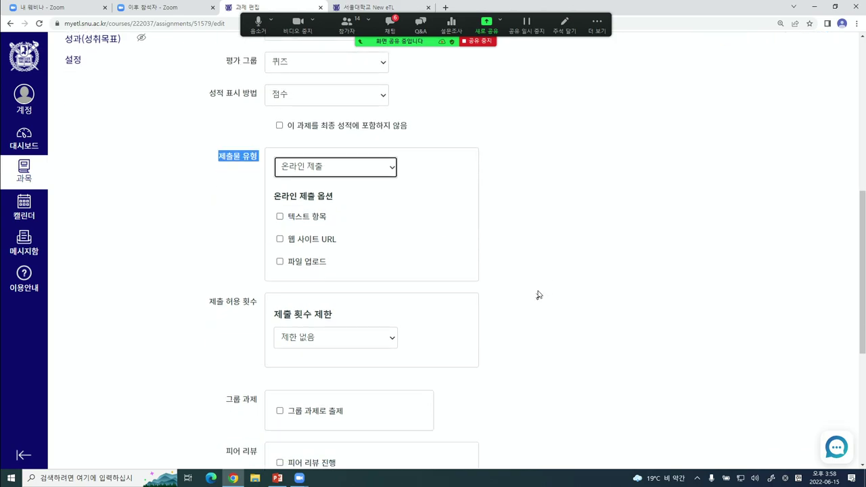
{"action": "left_click", "coordinate": [310, 217]}
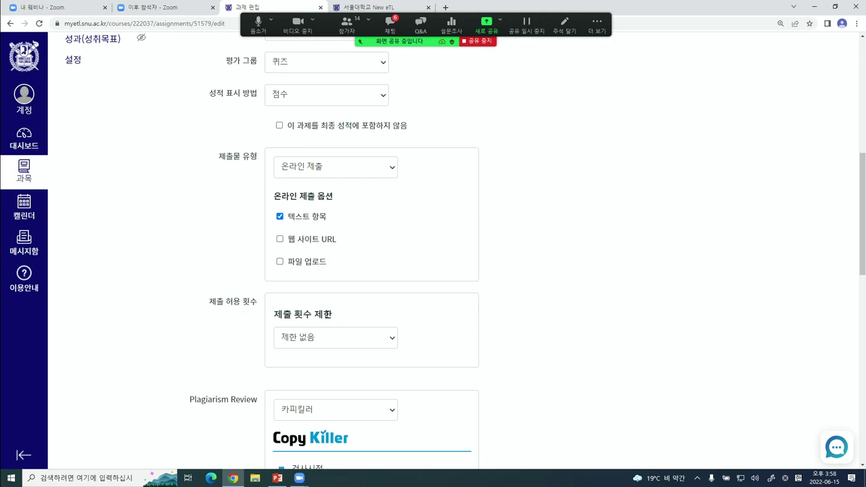
{"action": "left_click", "coordinate": [296, 264]}
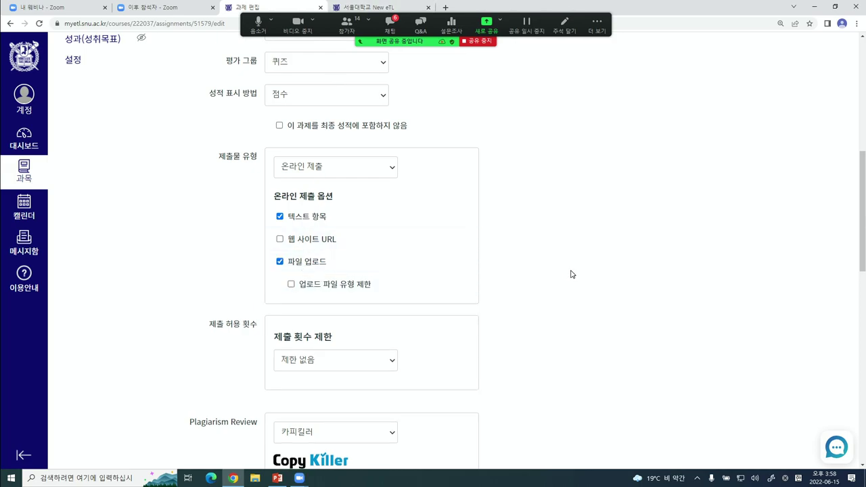
Try restricting the upload file types (업로드 파일 유형 제한) to .pdf, and remove the restriction again
{"action": "left_click", "coordinate": [310, 285]}
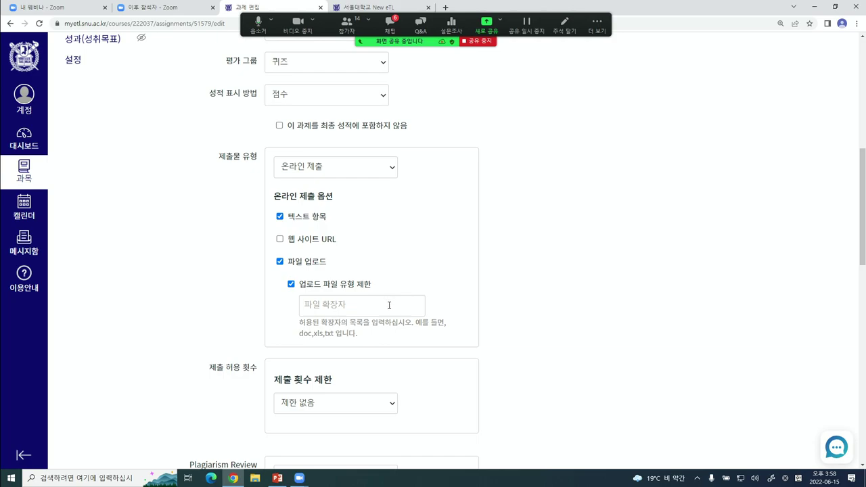
{"action": "left_click", "coordinate": [388, 308]}
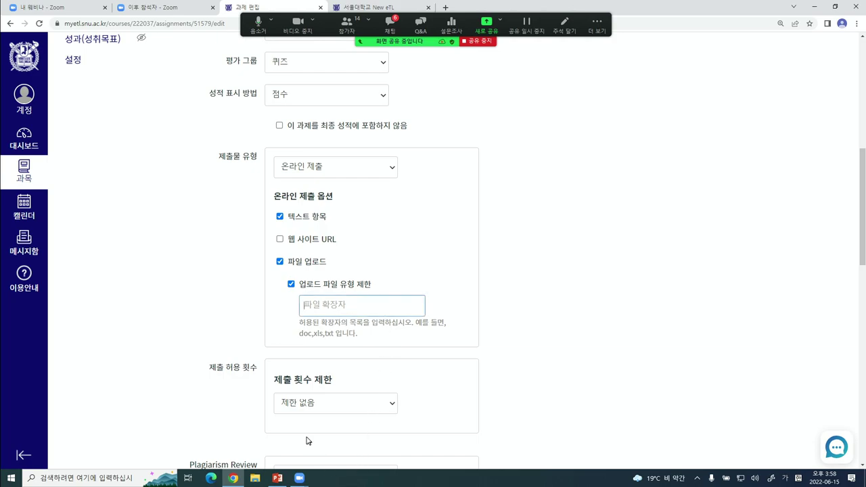
{"action": "mouse_move", "coordinate": [299, 478]}
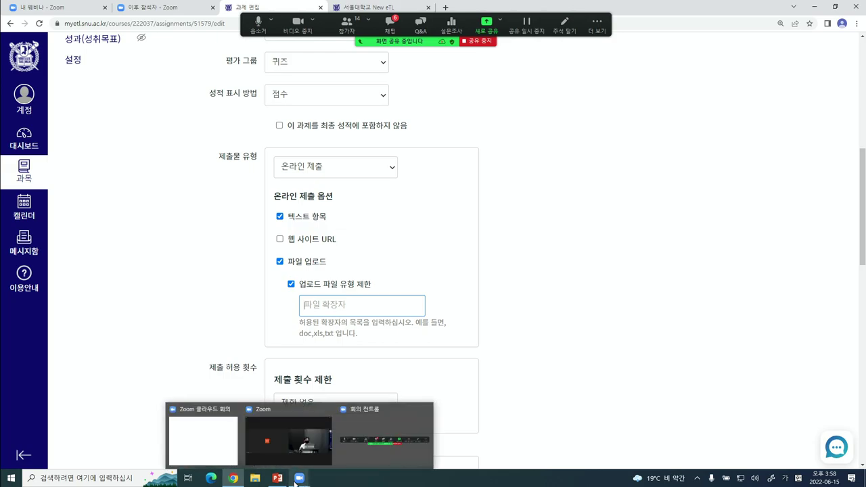
{"action": "left_click", "coordinate": [616, 333]}
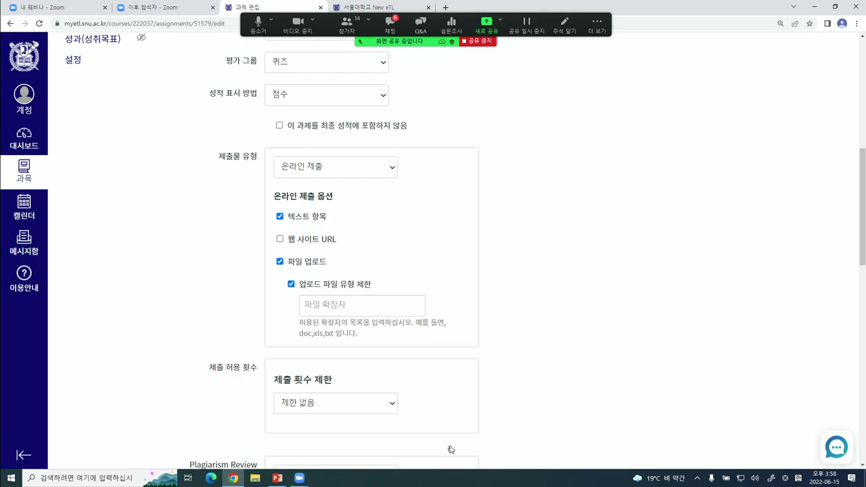
{"action": "left_click", "coordinate": [334, 313]}
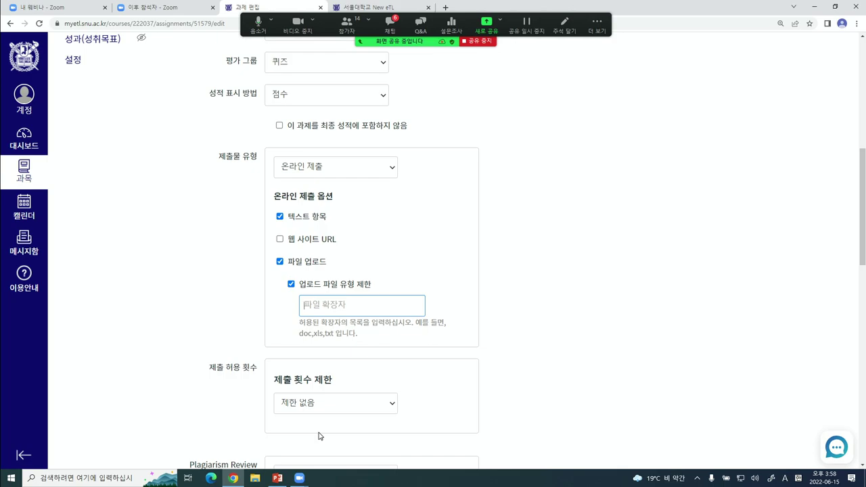
{"action": "type", "text": ".pdf"}
{"action": "left_click", "coordinate": [626, 301]}
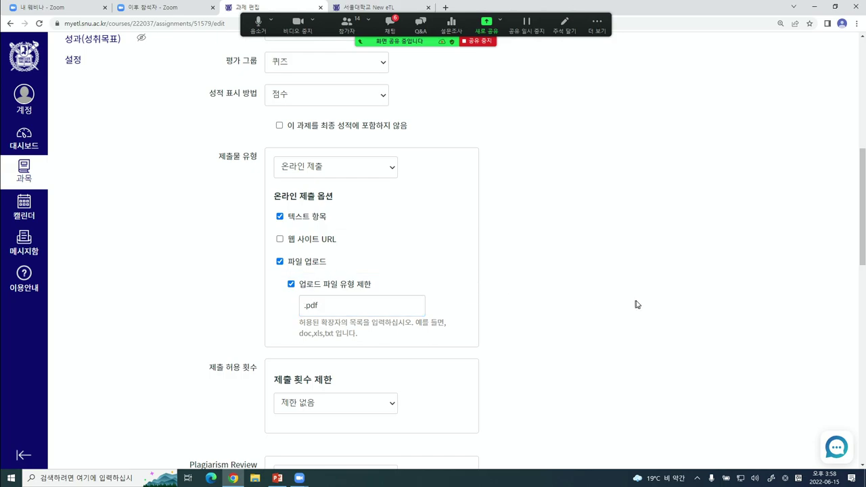
{"action": "left_click", "coordinate": [291, 285]}
Review the allowed submission attempts (제출 허용 횟수) and set the attempt limit (제출 횟수 제한) to 제한 있음
{"action": "scroll", "coordinate": [219, 291], "scroll_direction": "down", "scroll_amount": 2}
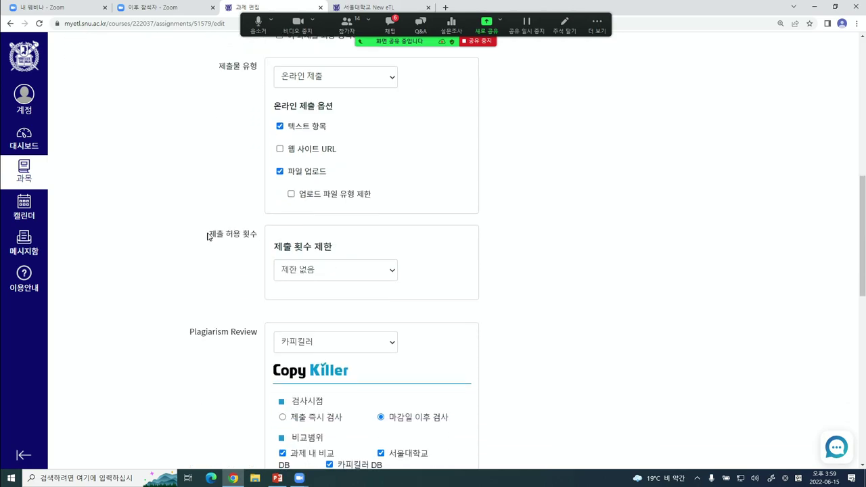
{"action": "left_click_drag", "start_coordinate": [209, 233], "coordinate": [254, 234]}
{"action": "left_click", "coordinate": [236, 262]}
{"action": "left_click", "coordinate": [333, 271]}
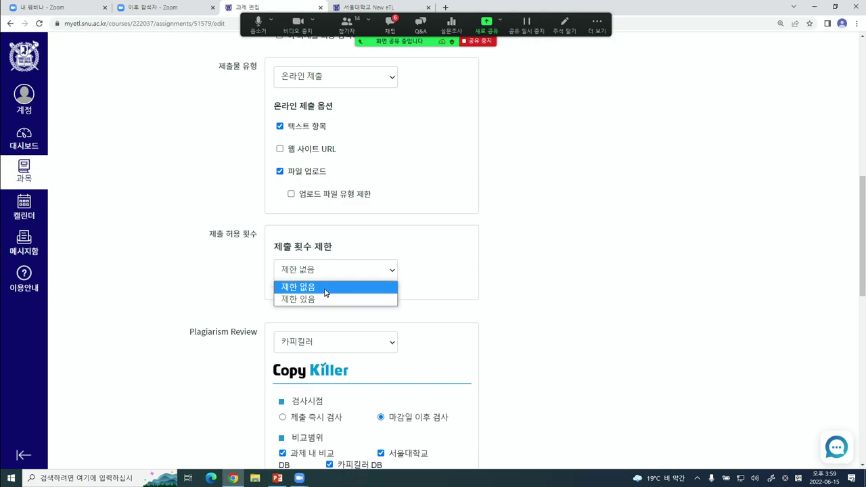
{"action": "left_click", "coordinate": [325, 291]}
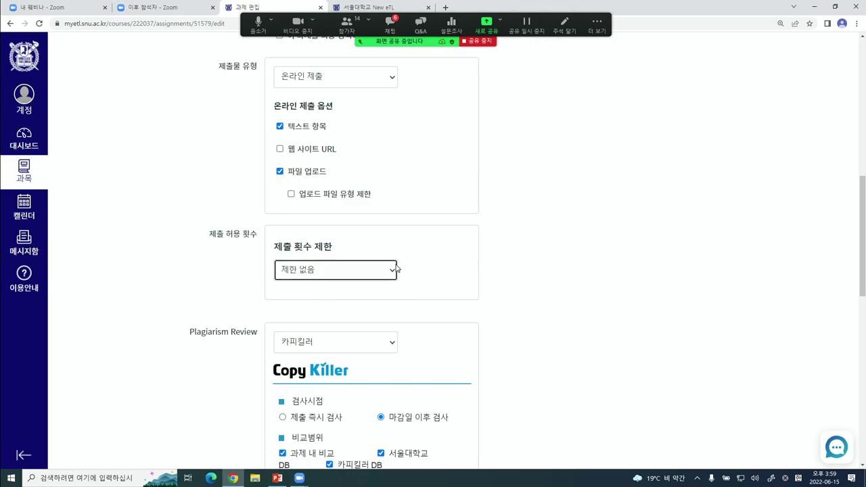
{"action": "left_click", "coordinate": [611, 309]}
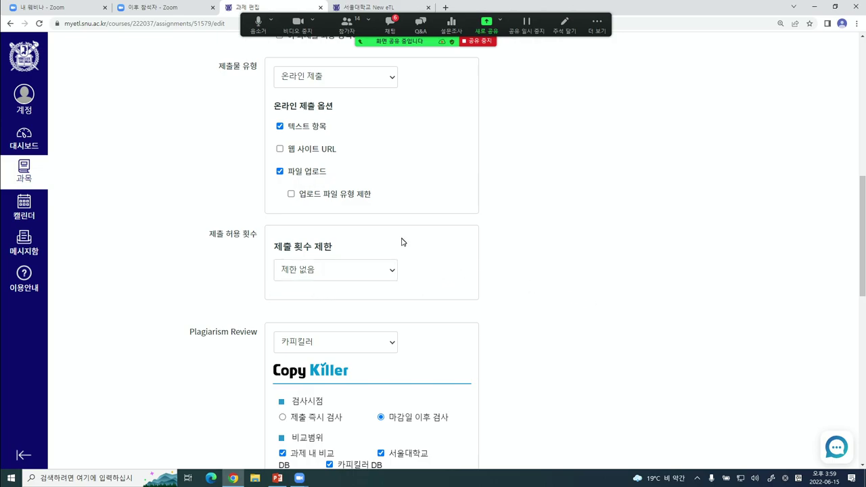
{"action": "left_click", "coordinate": [351, 269]}
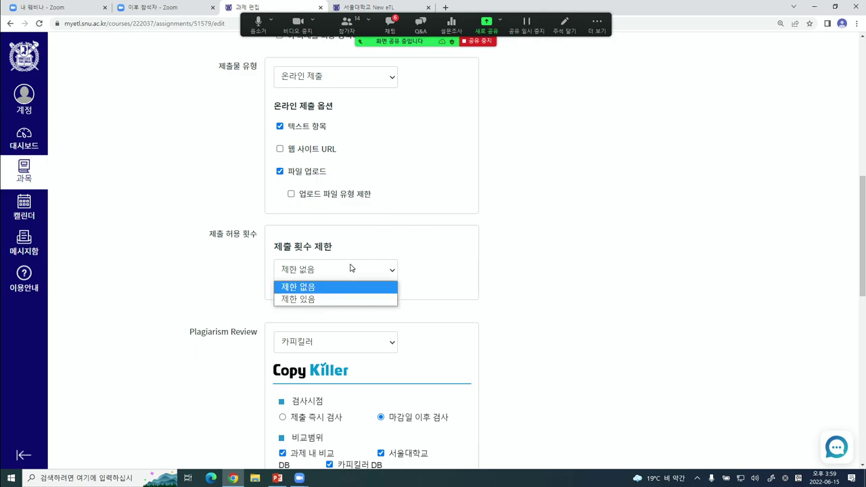
{"action": "left_click", "coordinate": [313, 301]}
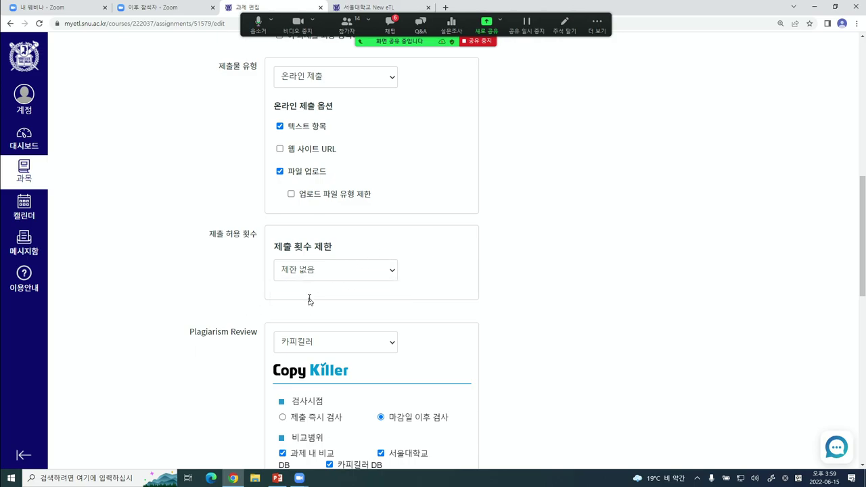
Limit the number of submissions (제한 있음) and set the allowed attempts to 2
{"action": "left_click", "coordinate": [503, 323]}
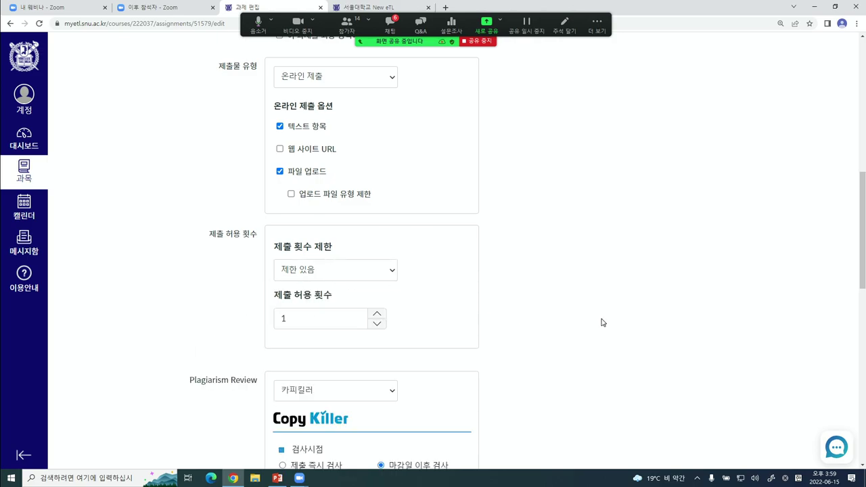
{"action": "left_click", "coordinate": [372, 314]}
Select 카피킬러 as the assignment's Plagiarism Review tool
{"action": "scroll", "coordinate": [440, 318], "scroll_direction": "down", "scroll_amount": 3}
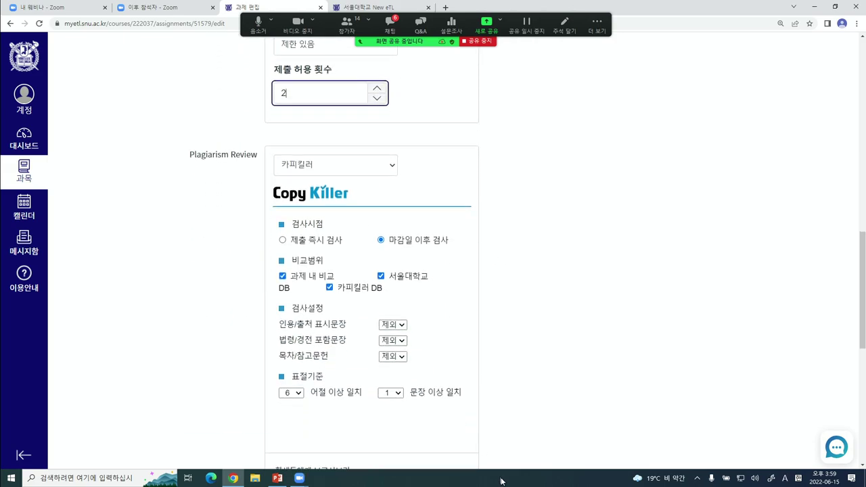
{"action": "scroll", "coordinate": [298, 247], "scroll_direction": "down", "scroll_amount": 1}
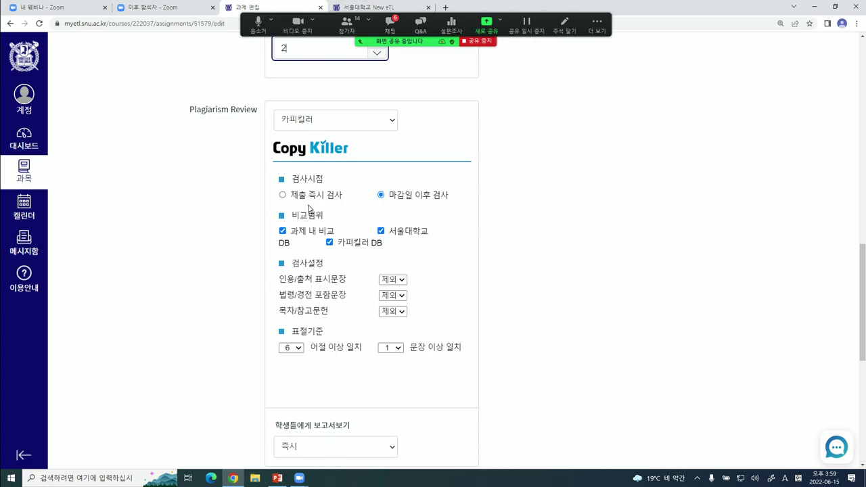
{"action": "left_click", "coordinate": [348, 127]}
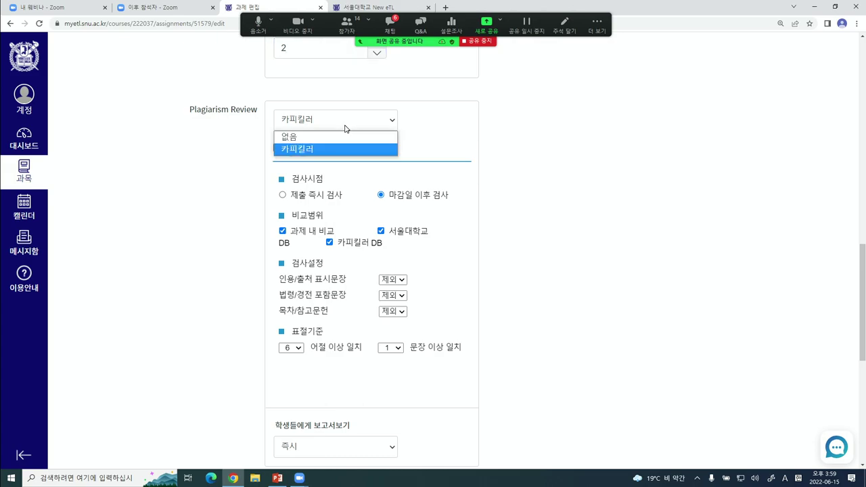
{"action": "left_click", "coordinate": [302, 150]}
{"action": "left_click", "coordinate": [598, 220]}
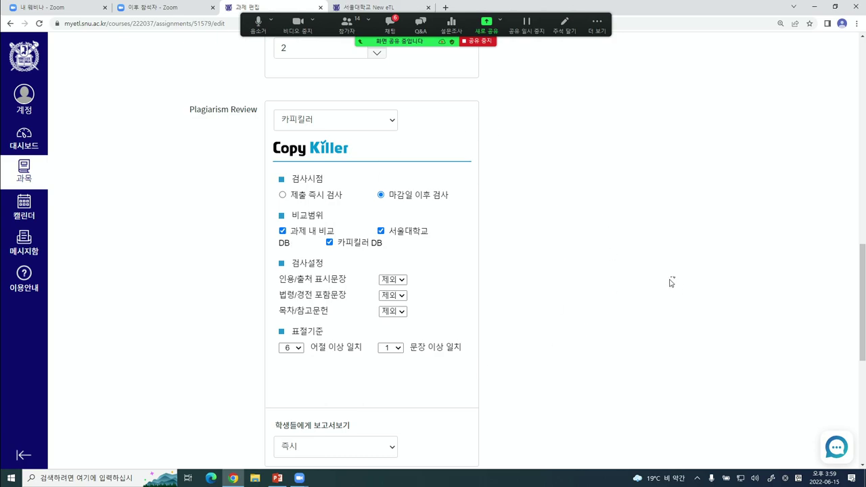
Enable 그룹 과제로 출제 and switch the option for individual grades to group members on and off again
{"action": "scroll", "coordinate": [589, 309], "scroll_direction": "down", "scroll_amount": 1}
{"action": "scroll", "coordinate": [590, 310], "scroll_direction": "down", "scroll_amount": 5}
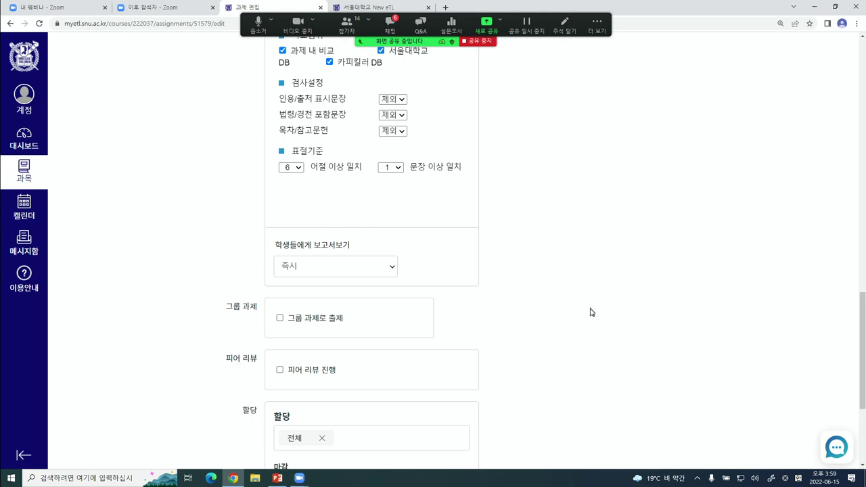
{"action": "left_click_drag", "start_coordinate": [225, 174], "coordinate": [261, 174]}
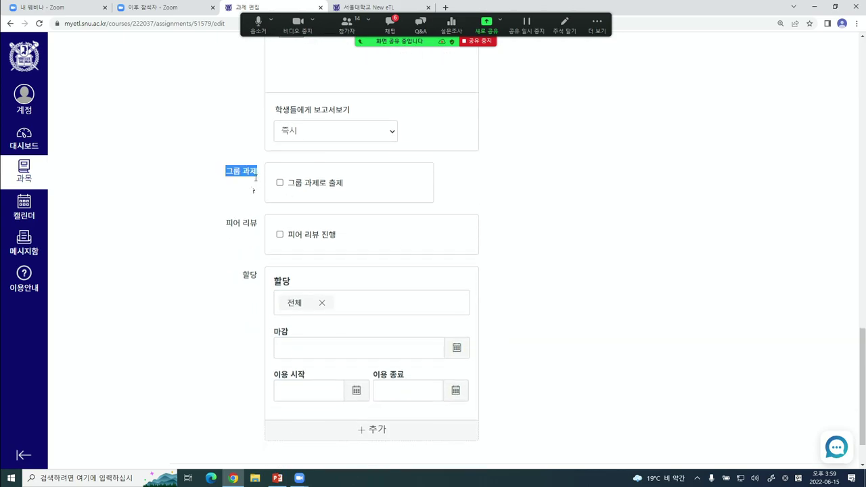
{"action": "left_click", "coordinate": [236, 196]}
{"action": "left_click", "coordinate": [279, 183]}
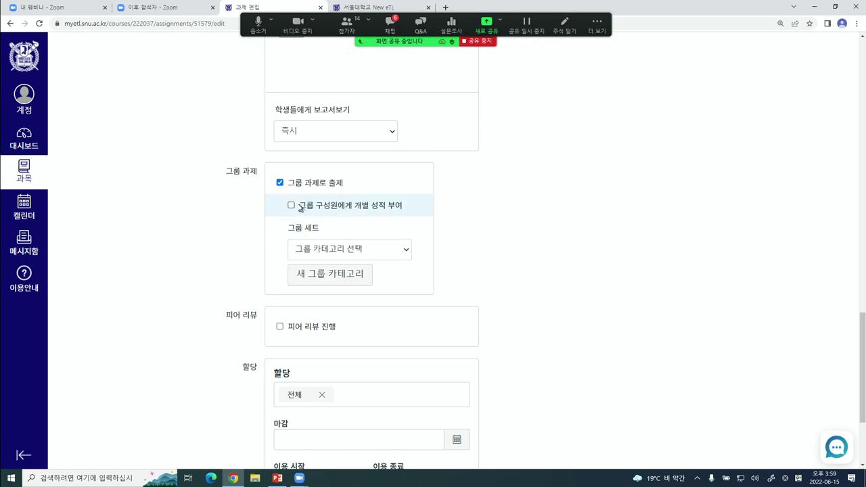
{"action": "left_click_drag", "start_coordinate": [300, 205], "coordinate": [402, 209]}
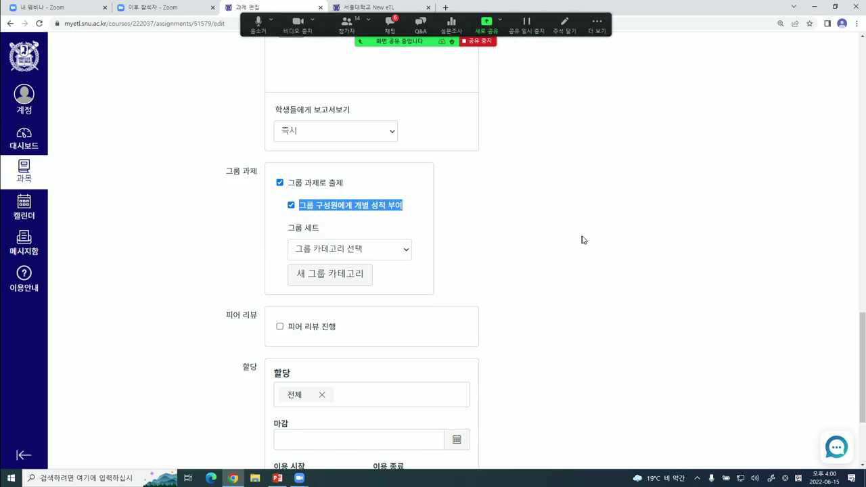
{"action": "left_click", "coordinate": [292, 205]}
Open the form for a new group category, close it without saving, and turn off 그룹 과제로 출제
{"action": "left_click", "coordinate": [328, 278]}
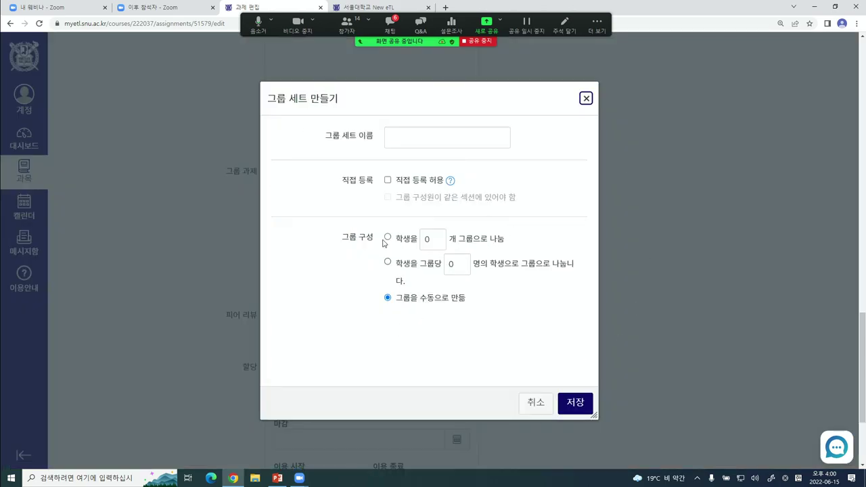
{"action": "left_click", "coordinate": [587, 99]}
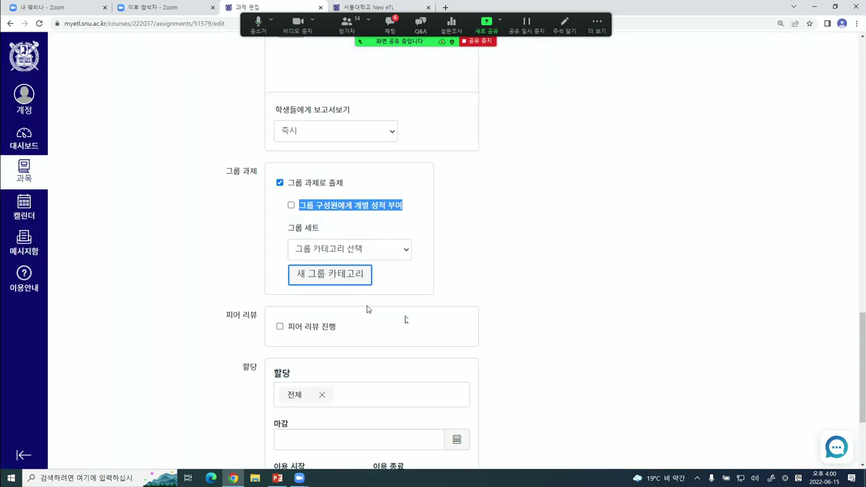
{"action": "left_click", "coordinate": [592, 274]}
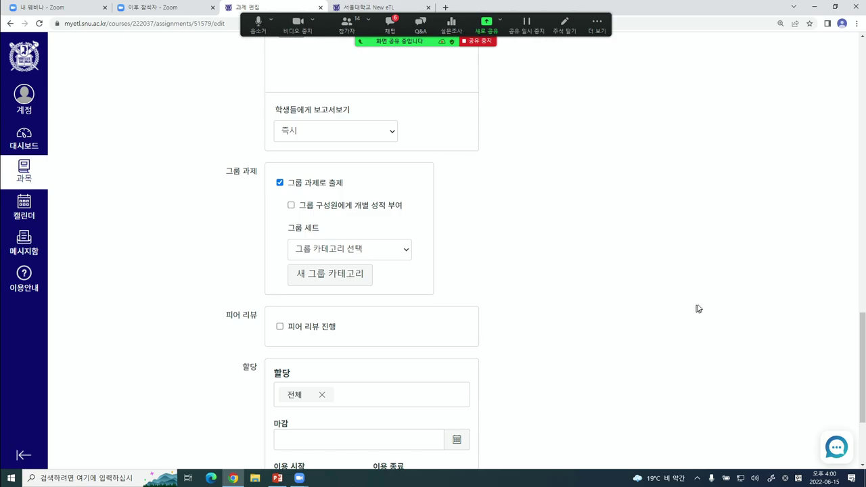
{"action": "left_click", "coordinate": [280, 183]}
Enable 피어 리뷰 진행 for the assignment with manual allocation of peer reviews (수동으로 피어 리뷰 할당)
{"action": "left_click_drag", "start_coordinate": [226, 223], "coordinate": [257, 226]}
{"action": "left_click", "coordinate": [216, 236]}
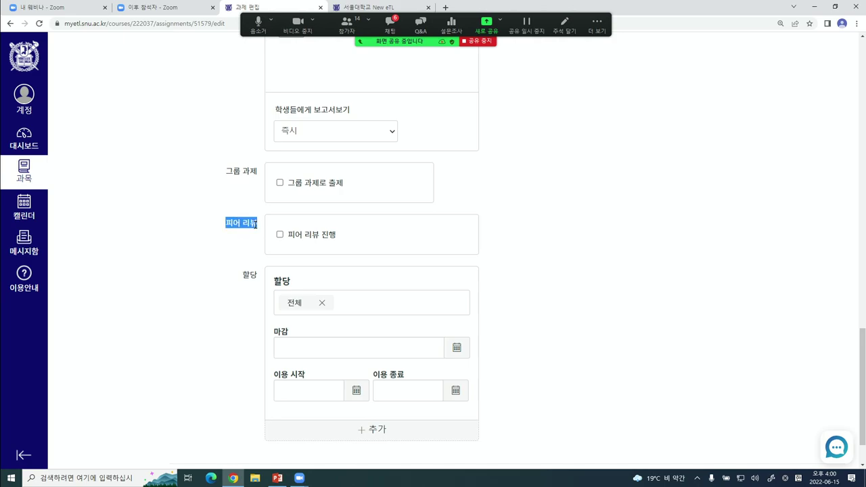
{"action": "left_click", "coordinate": [688, 274]}
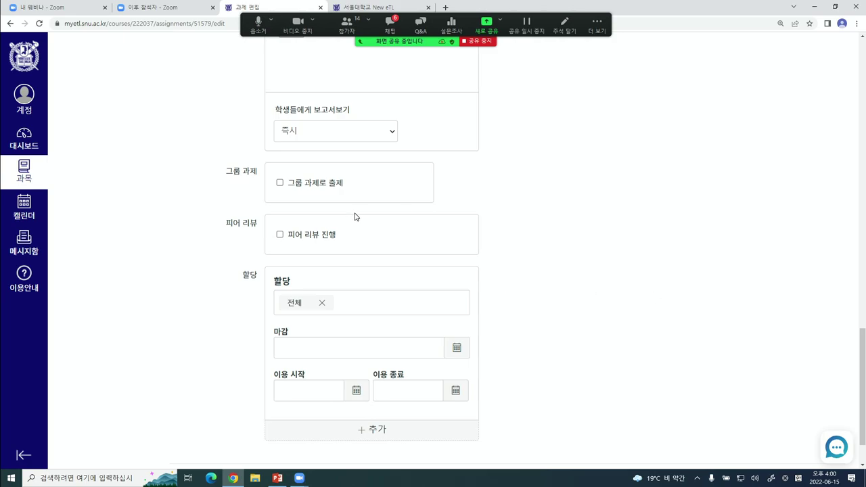
{"action": "left_click", "coordinate": [312, 236]}
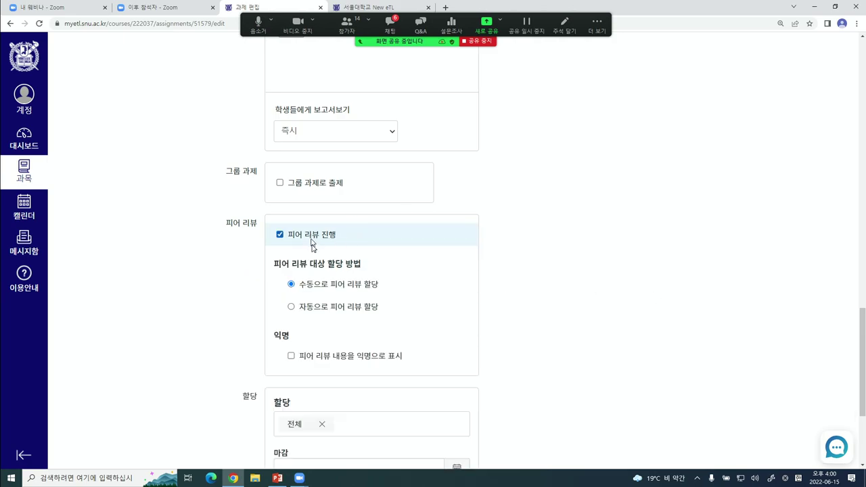
{"action": "scroll", "coordinate": [313, 238], "scroll_direction": "down", "scroll_amount": 1}
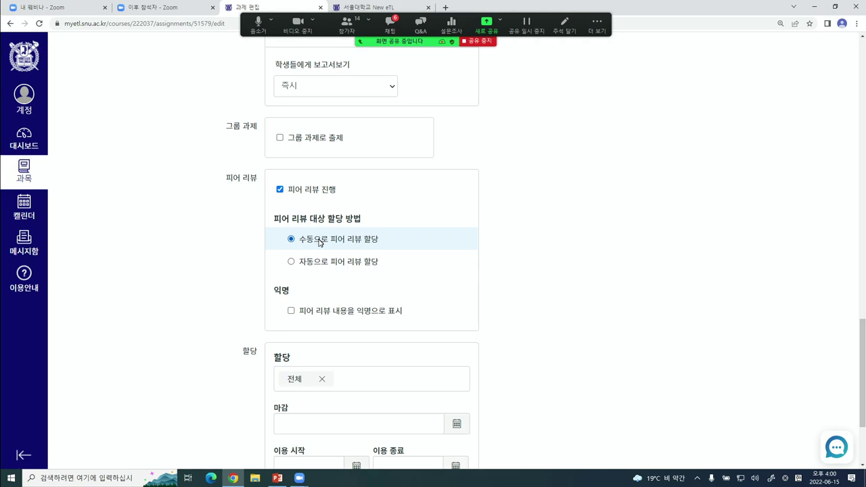
{"action": "left_click", "coordinate": [329, 262]}
{"action": "left_click", "coordinate": [336, 241]}
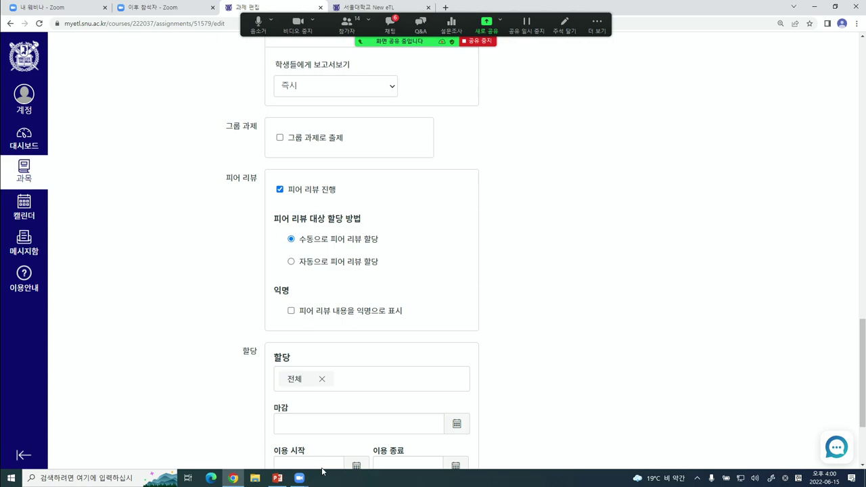
Switch peer reviews to automatic allocation (자동으로 피어 리뷰 할당) with 1 review per student
{"action": "left_click", "coordinate": [319, 262]}
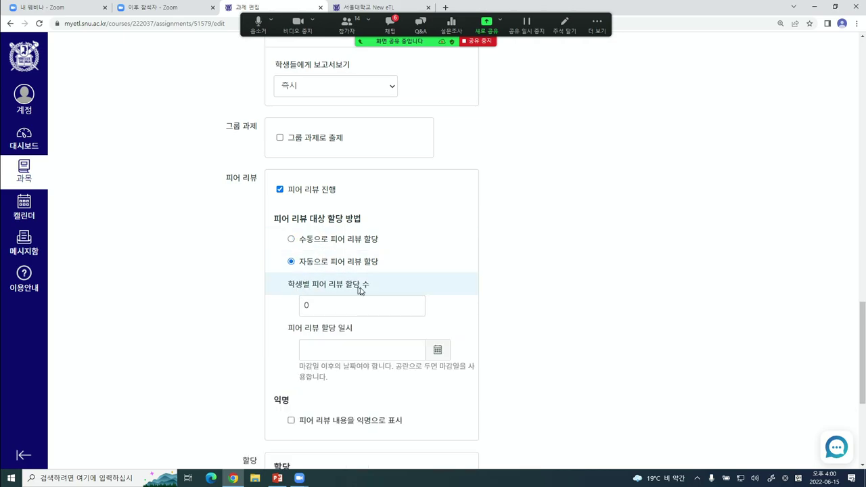
{"action": "left_click", "coordinate": [332, 312]}
{"action": "key", "text": "BackSpace"}
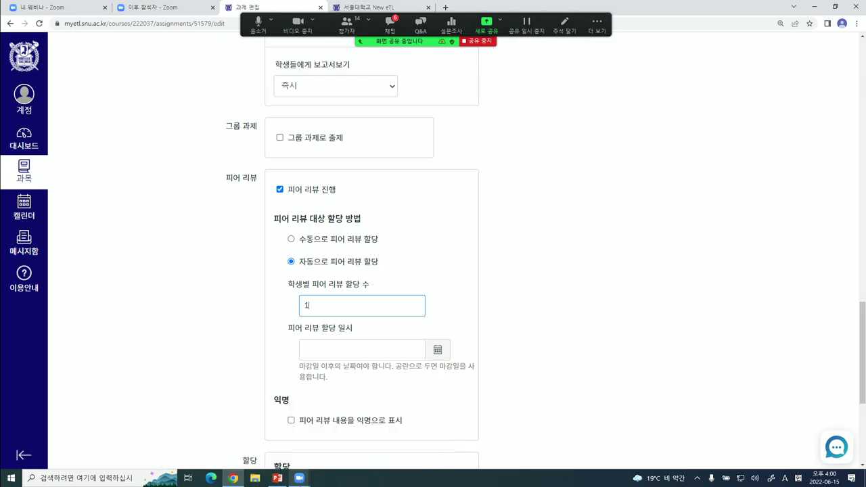
{"action": "left_click", "coordinate": [619, 304]}
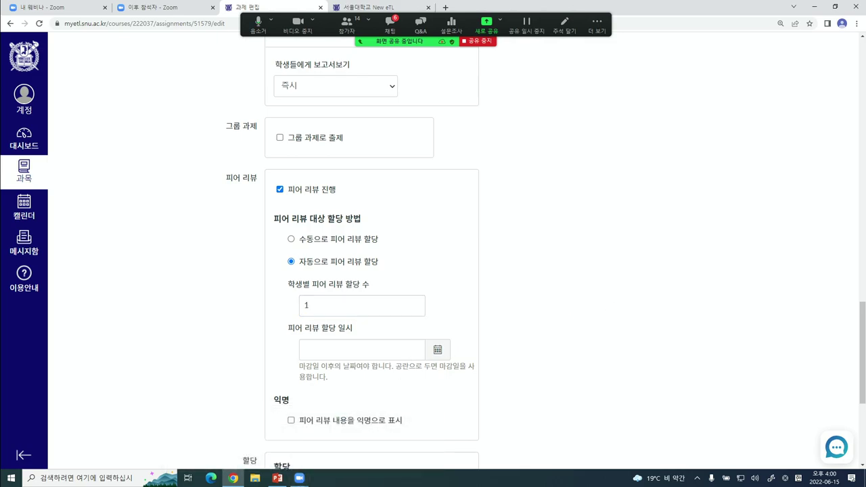
{"action": "left_click_drag", "start_coordinate": [316, 307], "coordinate": [300, 306]}
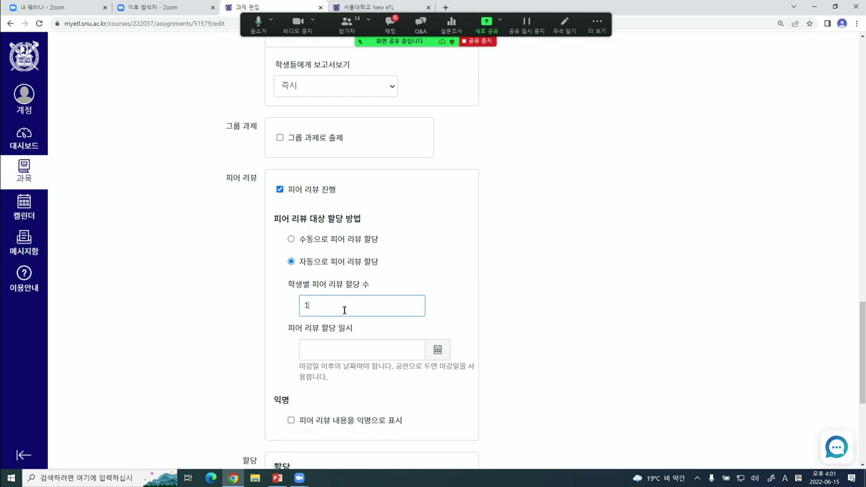
Set the peer review allocation date to 2022년 6월 16일 and make the peer review content anonymous
{"action": "scroll", "coordinate": [345, 309], "scroll_direction": "down", "scroll_amount": 1}
{"action": "scroll", "coordinate": [352, 315], "scroll_direction": "down", "scroll_amount": 1}
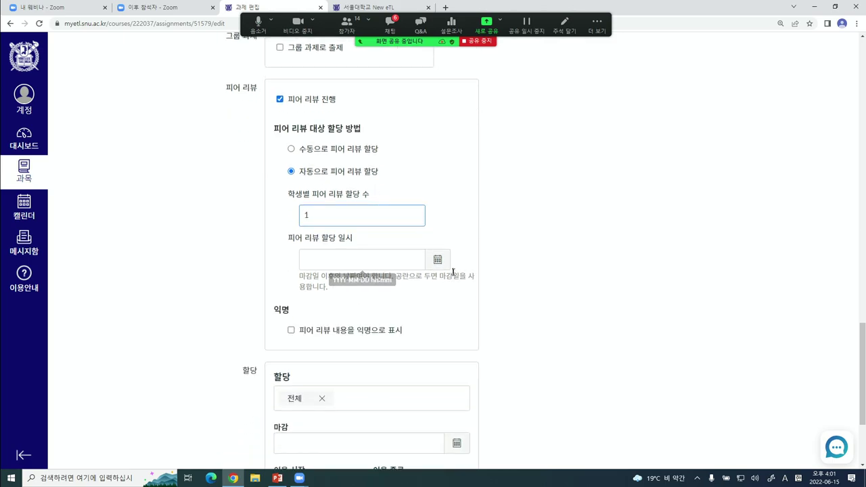
{"action": "left_click", "coordinate": [439, 261]}
{"action": "left_click", "coordinate": [385, 350]}
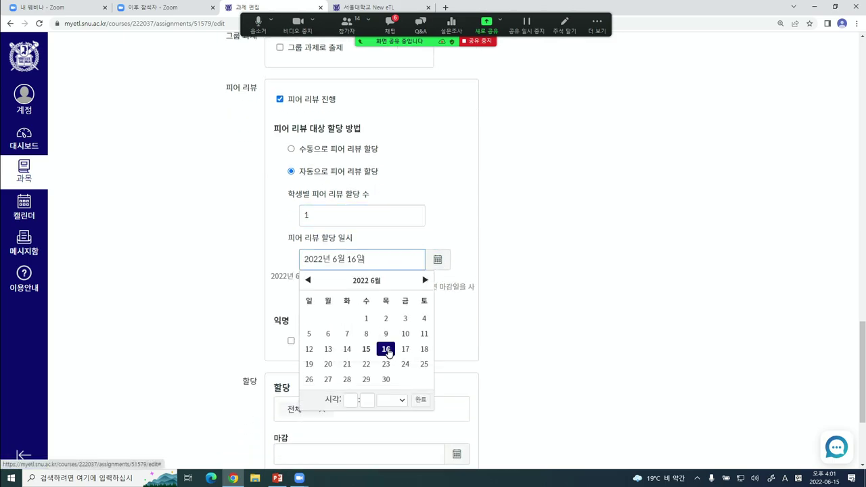
{"action": "left_click", "coordinate": [599, 337]}
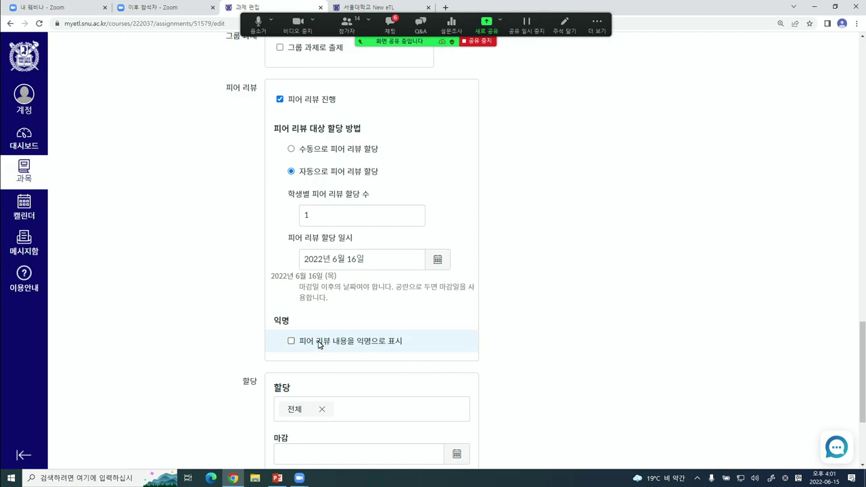
{"action": "left_click_drag", "start_coordinate": [319, 345], "coordinate": [399, 342]}
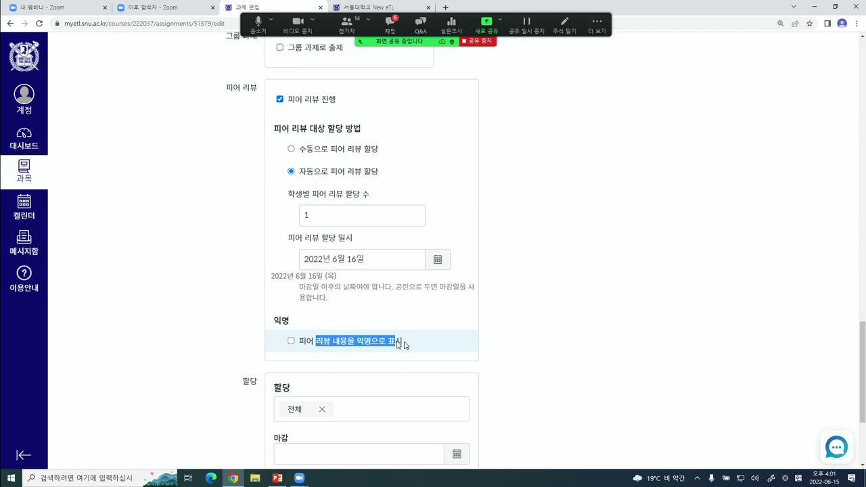
{"action": "left_click", "coordinate": [292, 341]}
Turn off 피어 리뷰 진행 and highlight the 그룹 과제 heading
{"action": "scroll", "coordinate": [662, 287], "scroll_direction": "up", "scroll_amount": 1}
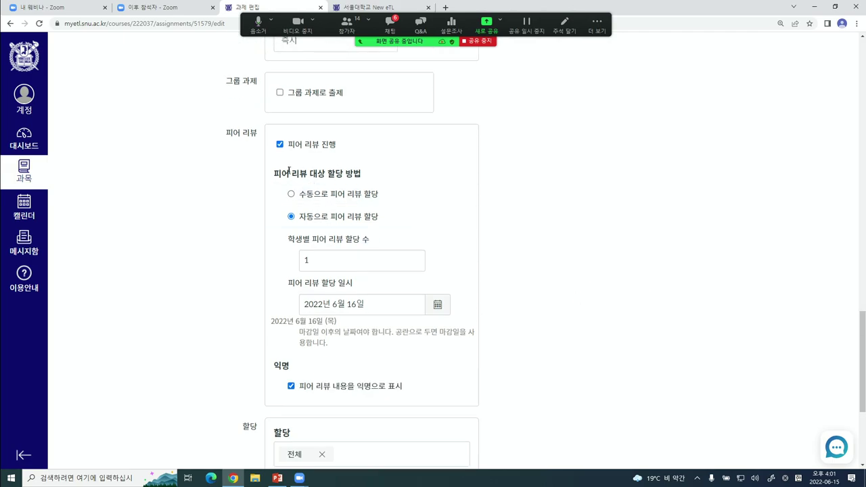
{"action": "left_click", "coordinate": [279, 144]}
{"action": "scroll", "coordinate": [611, 264], "scroll_direction": "up", "scroll_amount": 1}
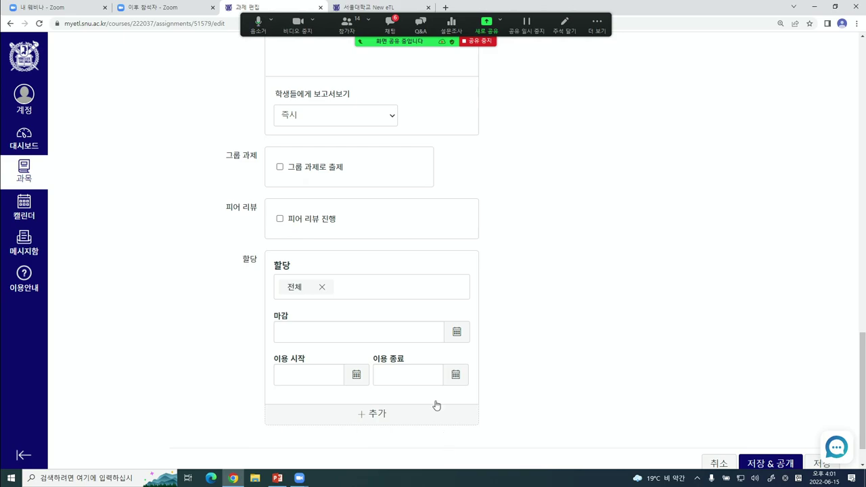
{"action": "left_click_drag", "start_coordinate": [226, 157], "coordinate": [256, 157]}
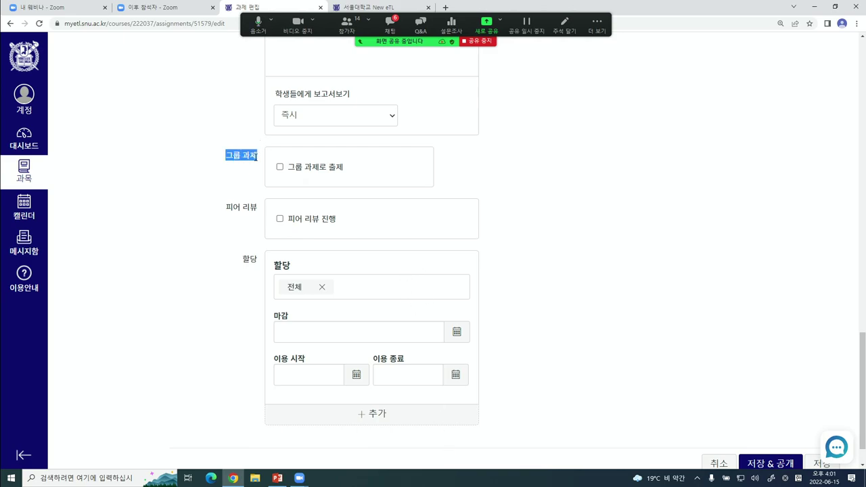
{"action": "left_click", "coordinate": [649, 245]}
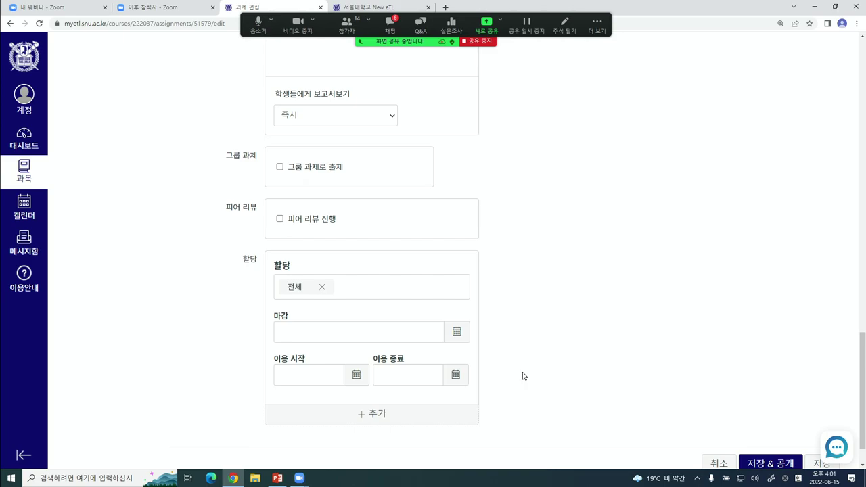
Re-enable peer review to show its allocation and anonymity settings, and turn it off again
{"action": "left_click", "coordinate": [281, 218]}
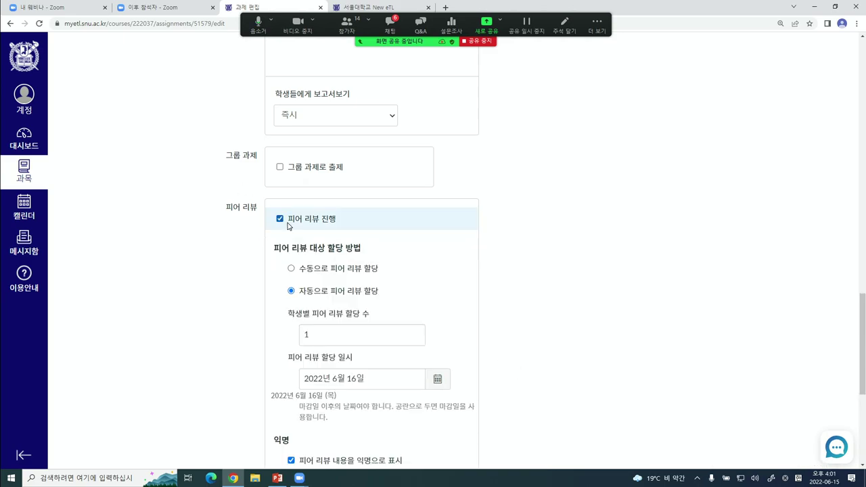
{"action": "scroll", "coordinate": [344, 280], "scroll_direction": "down", "scroll_amount": 1}
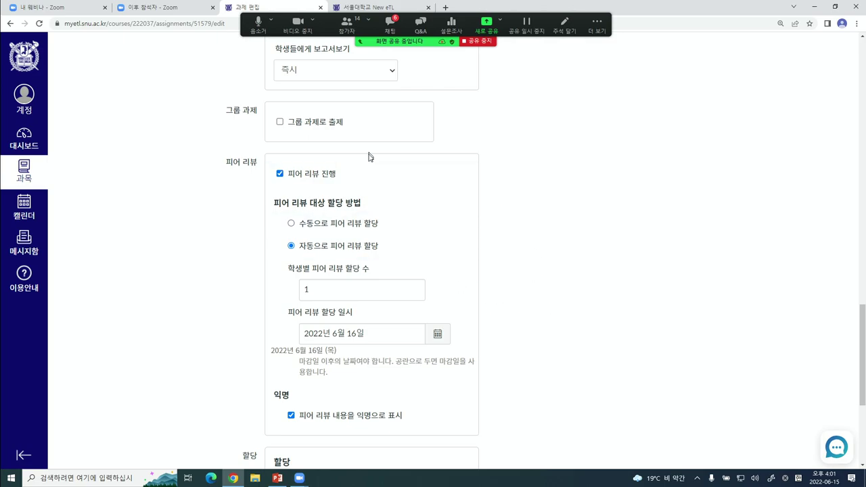
{"action": "left_click", "coordinate": [280, 174]}
{"action": "left_click_drag", "start_coordinate": [230, 166], "coordinate": [258, 166]}
{"action": "left_click", "coordinate": [530, 186]}
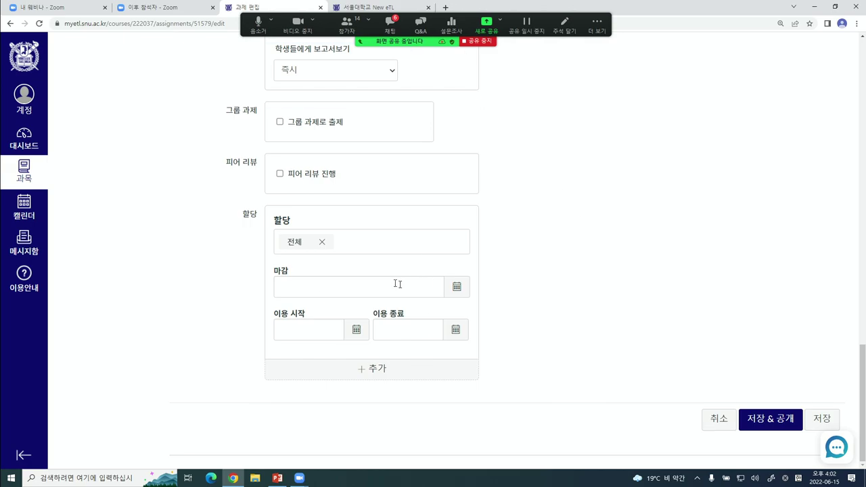
Assign the assignment to the first listed individual student instead of 전체
{"action": "left_click_drag", "start_coordinate": [241, 215], "coordinate": [255, 210]}
{"action": "left_click", "coordinate": [605, 236]}
{"action": "left_click", "coordinate": [342, 250]}
{"action": "left_click", "coordinate": [366, 249]}
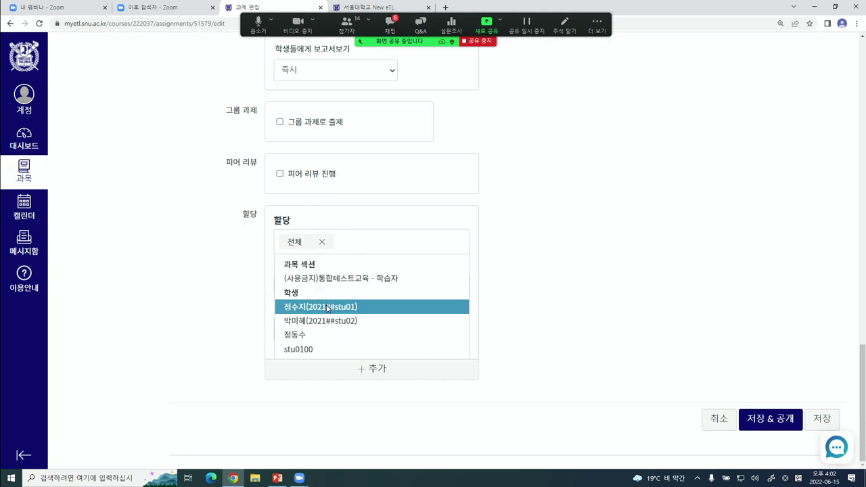
{"action": "left_click", "coordinate": [327, 307]}
Remove the individual student from the assignees and assign the assignment to 전체 again
{"action": "left_click", "coordinate": [361, 242]}
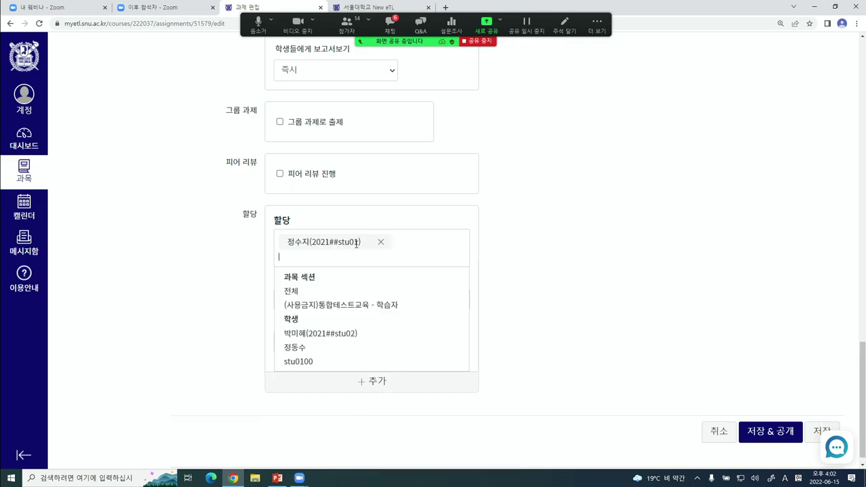
{"action": "left_click", "coordinate": [380, 242]}
{"action": "left_click", "coordinate": [291, 278]}
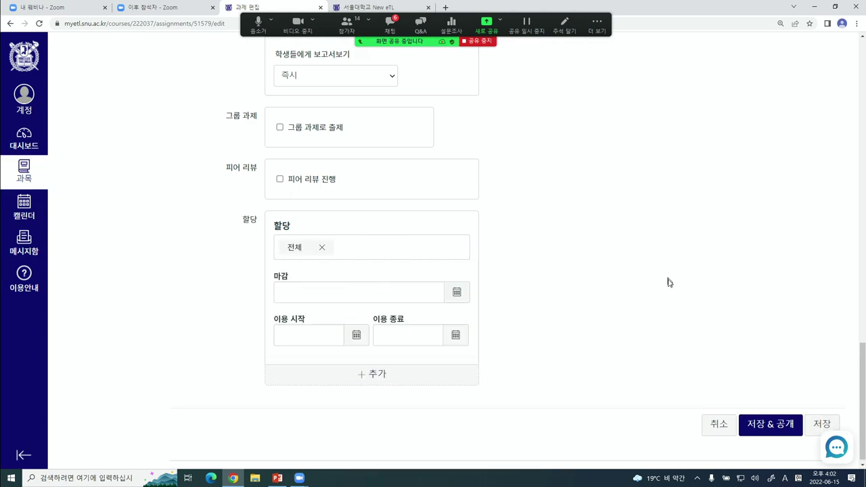
Highlight the 마감 and 이용 시작/이용 종료 labels in the assignment's 할당 section
{"action": "left_click_drag", "start_coordinate": [273, 276], "coordinate": [304, 291]}
{"action": "left_click_drag", "start_coordinate": [273, 319], "coordinate": [372, 320]}
{"action": "left_click", "coordinate": [676, 310]}
Switch to PowerPoint, present the 과제/토론/퀴즈 이용 기간 slide as a full-screen slide show, and exit the show
{"action": "left_click", "coordinate": [277, 478]}
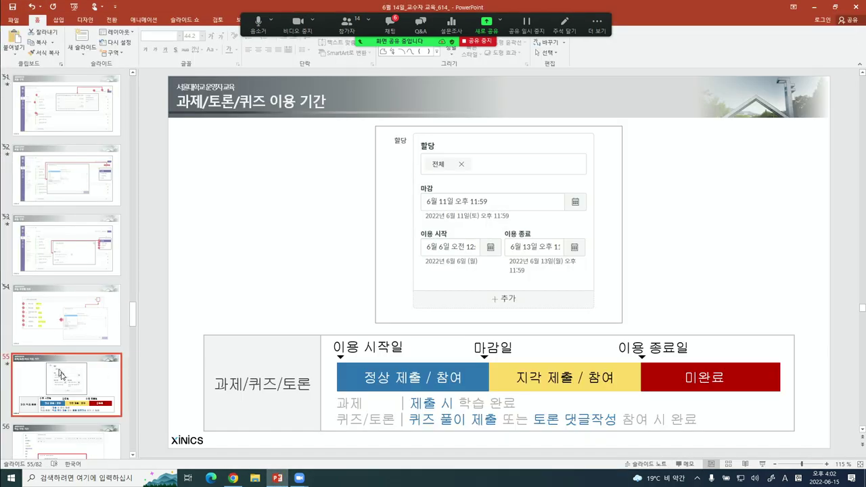
{"action": "scroll", "coordinate": [61, 376], "scroll_direction": "down", "scroll_amount": 1}
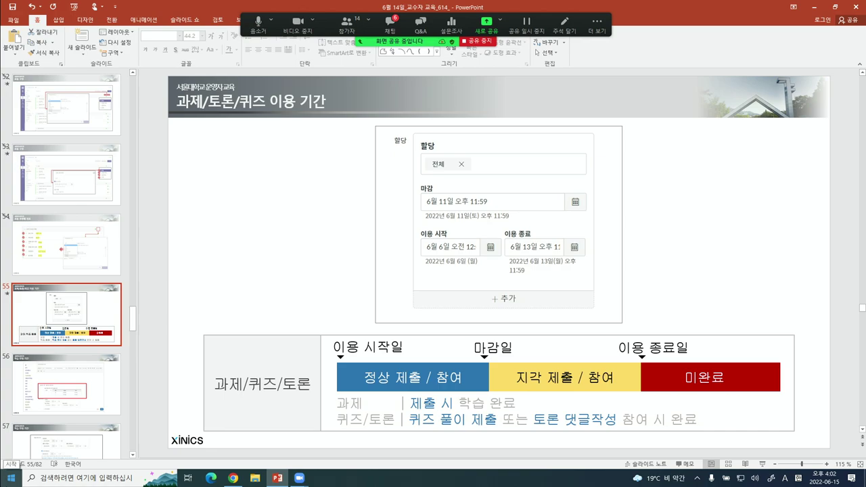
{"action": "key", "text": "shift+F5"}
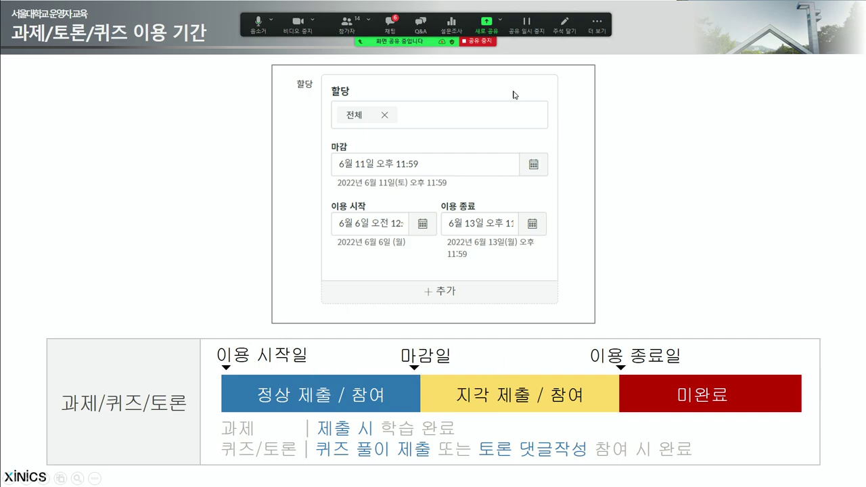
{"action": "left_click", "coordinate": [812, 189]}
{"action": "key", "text": "Escape"}
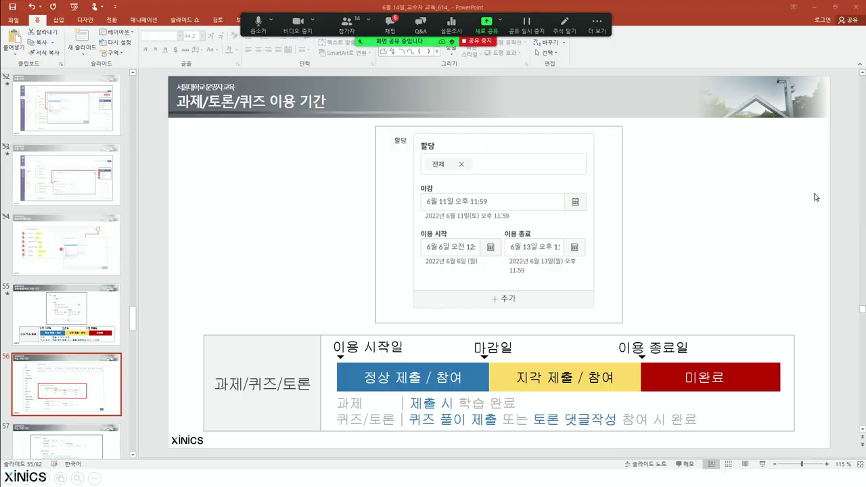
Return to the assignment editing page in Chrome and save and publish the assignment
{"action": "key", "text": "alt+Tab"}
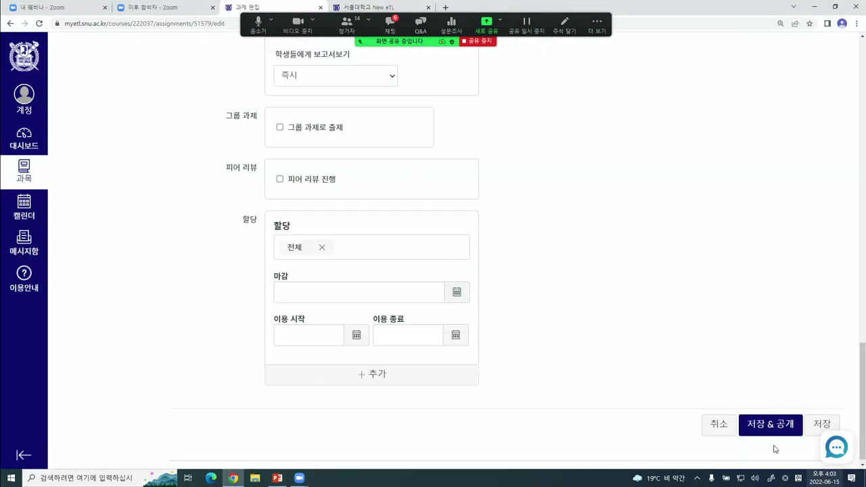
{"action": "scroll", "coordinate": [674, 350], "scroll_direction": "up", "scroll_amount": 3}
{"action": "scroll", "coordinate": [684, 356], "scroll_direction": "down", "scroll_amount": 4}
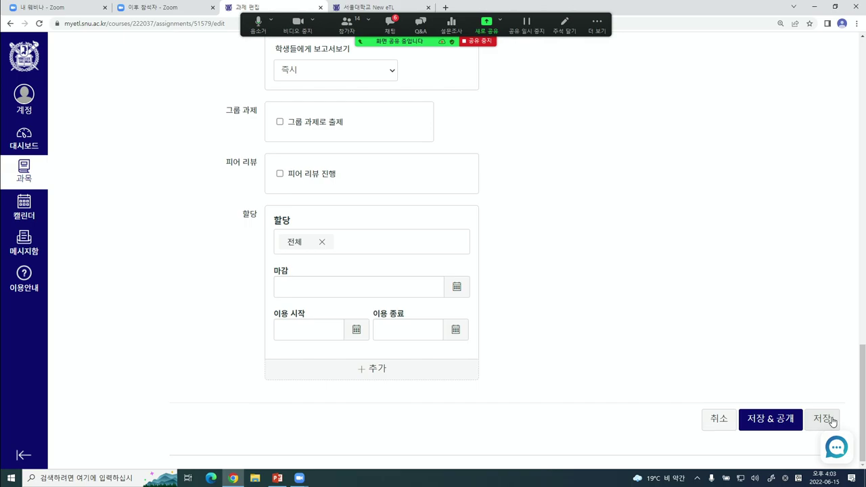
{"action": "left_click", "coordinate": [769, 426]}
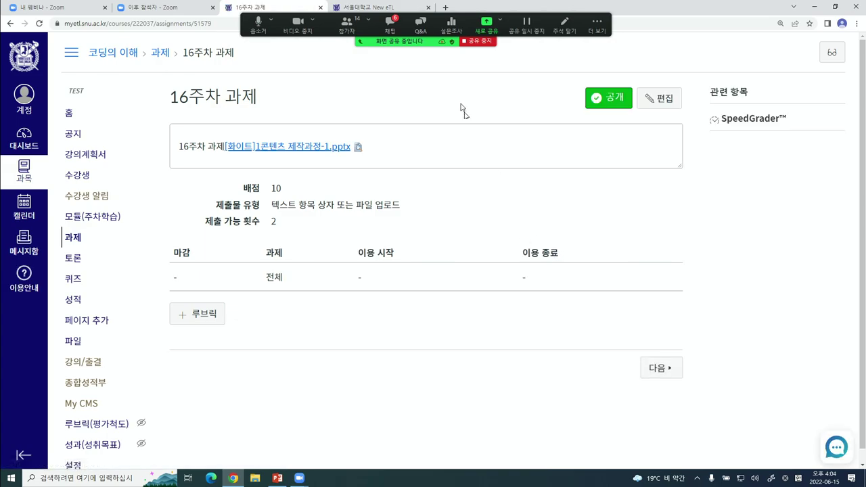
Add a new discussion topic named 16주차 강의 질의 응답 to the 16주차 module
{"action": "left_click", "coordinate": [91, 220]}
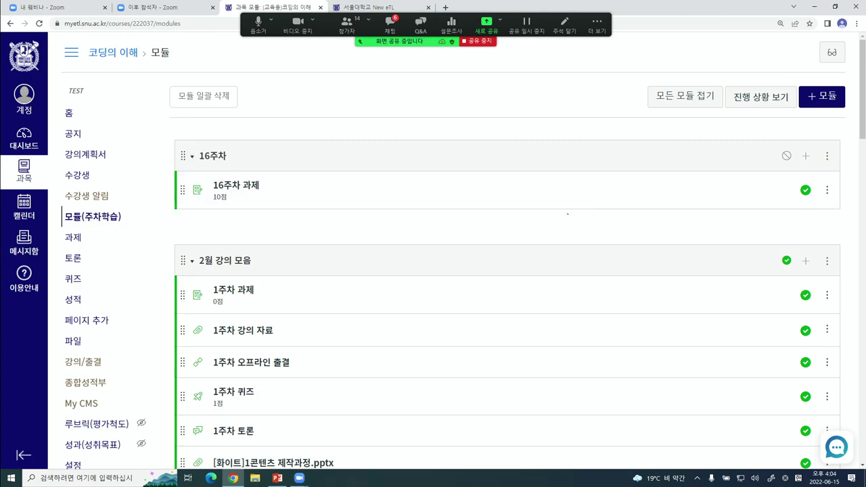
{"action": "left_click", "coordinate": [806, 157]}
{"action": "left_click", "coordinate": [305, 163]}
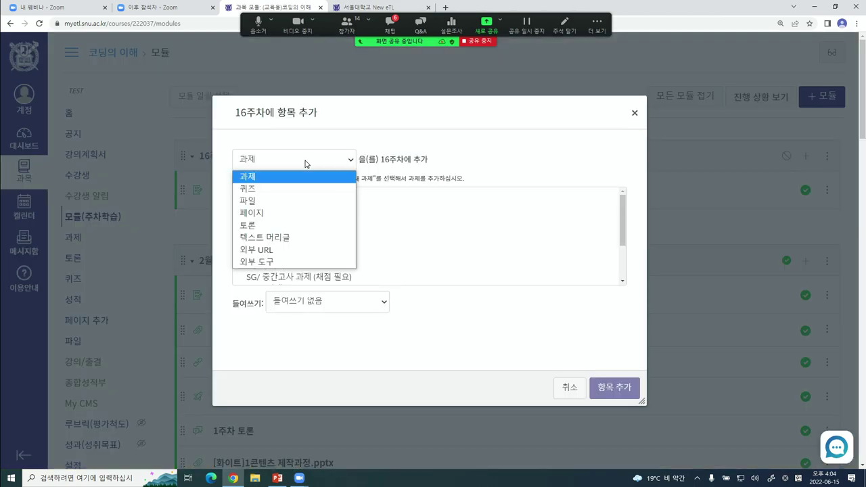
{"action": "left_click", "coordinate": [252, 224]}
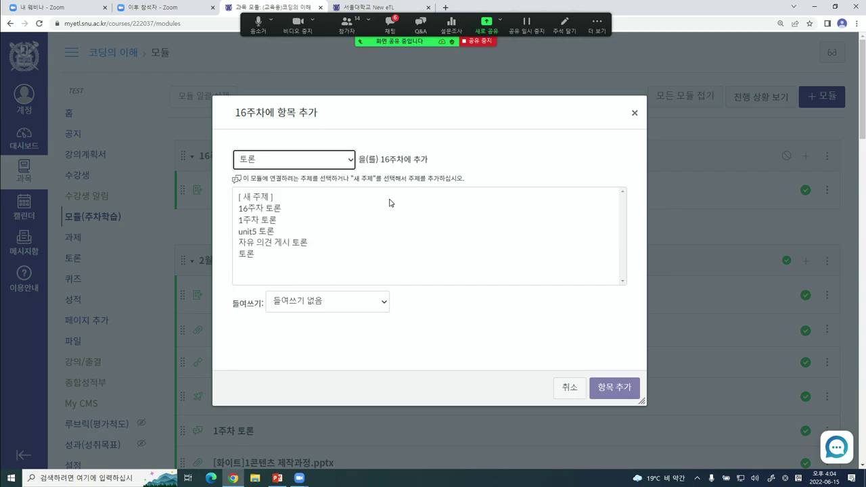
{"action": "left_click", "coordinate": [268, 200]}
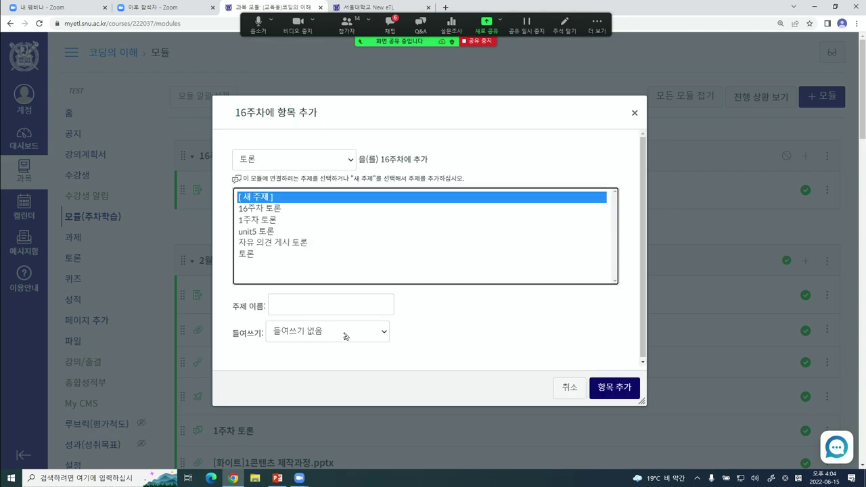
{"action": "left_click", "coordinate": [310, 307]}
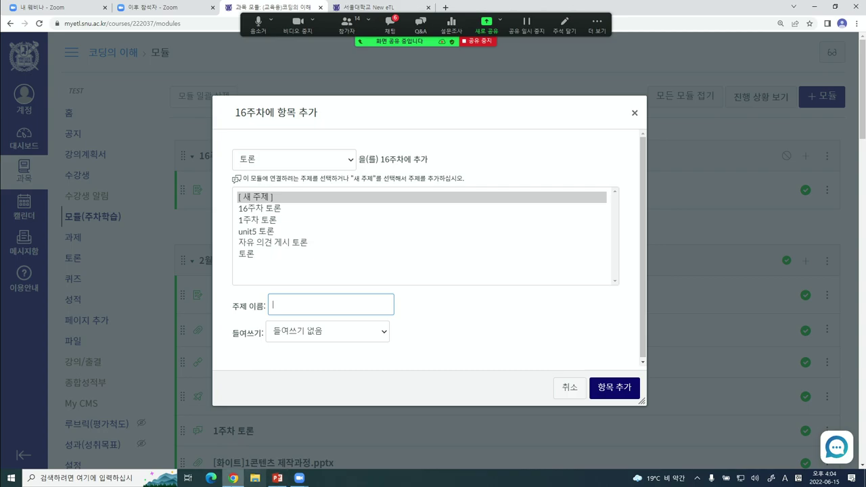
{"action": "type", "text": "16wnc ="}
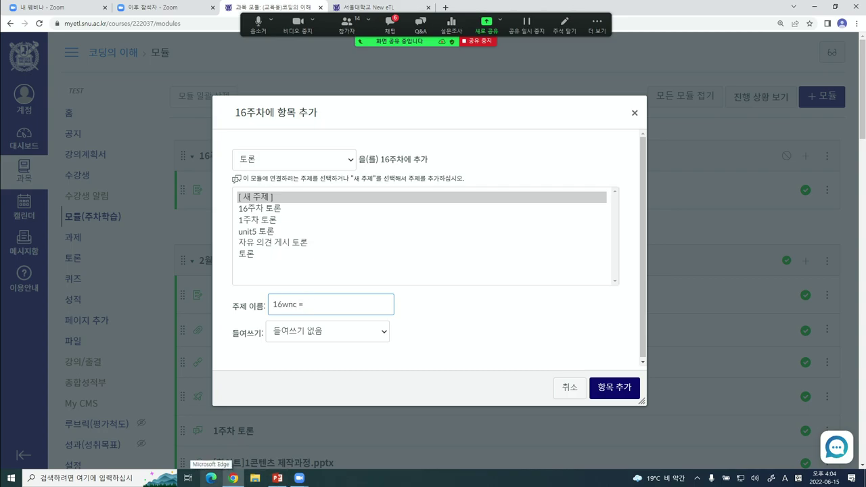
{"action": "type", "text": "ckkdmlkddml wlfdml dmd"}
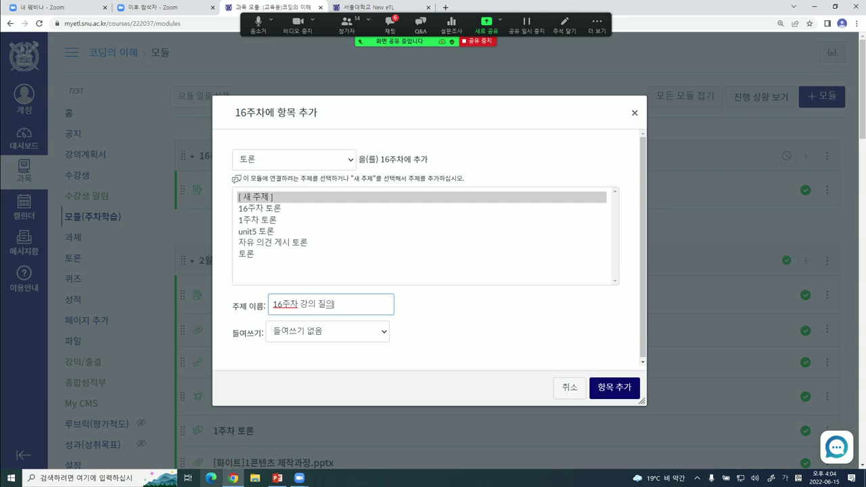
{"action": "type", "text": "ekq"}
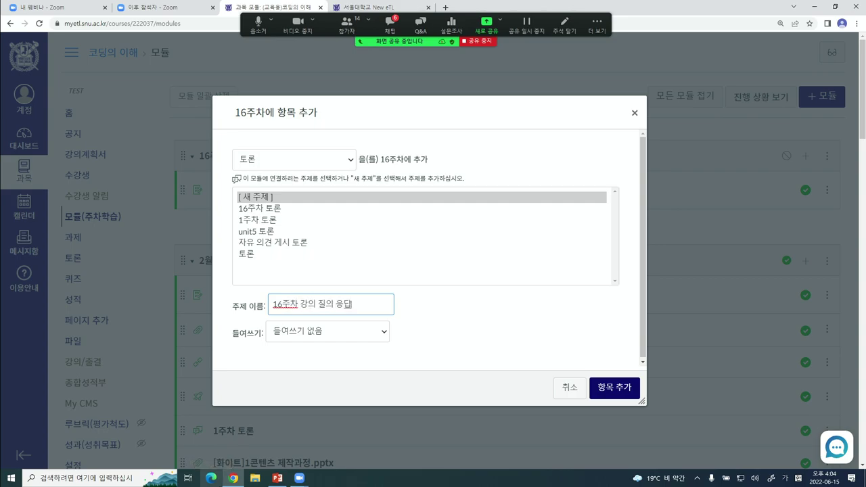
{"action": "left_click", "coordinate": [614, 389]}
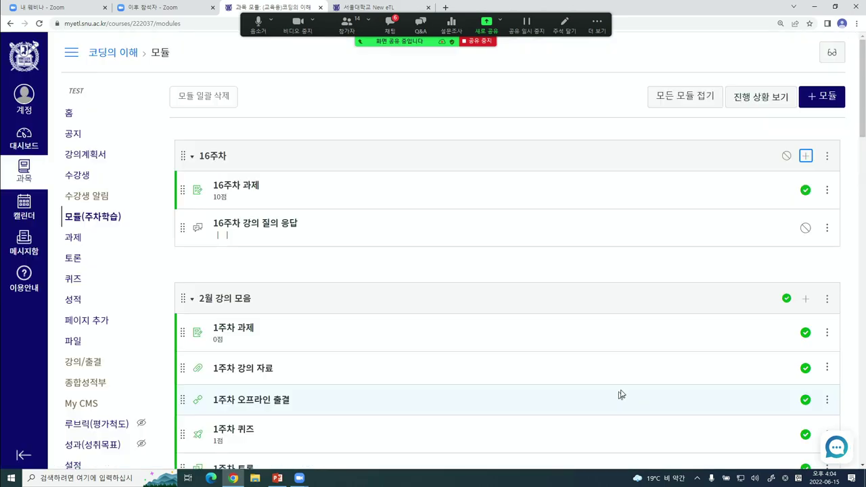
{"action": "left_click", "coordinate": [466, 92]}
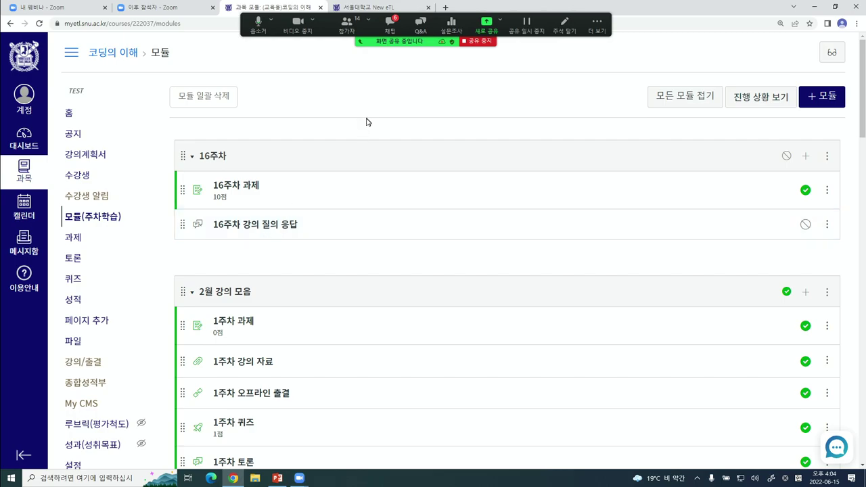
Edit the 16주차 강의 질의 응답 discussion and copy its title into the body text
{"action": "left_click", "coordinate": [234, 231]}
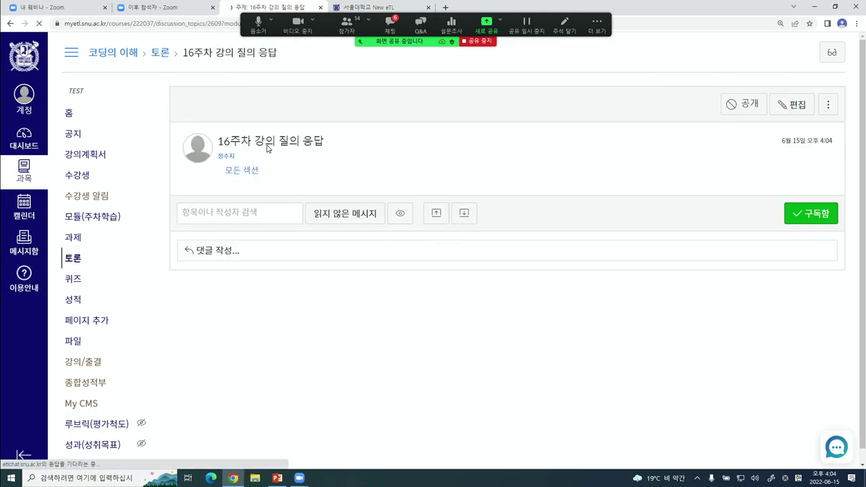
{"action": "left_click", "coordinate": [797, 103]}
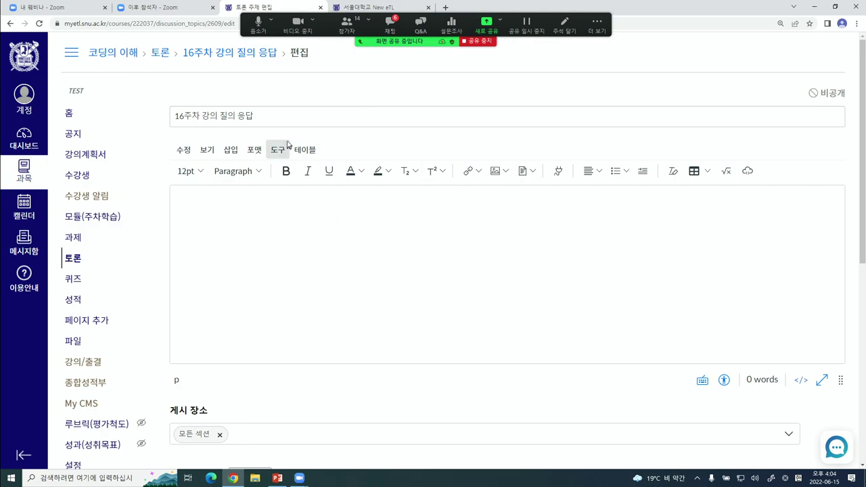
{"action": "left_click_drag", "start_coordinate": [282, 118], "coordinate": [94, 100]}
{"action": "key", "text": "ctrl+c"}
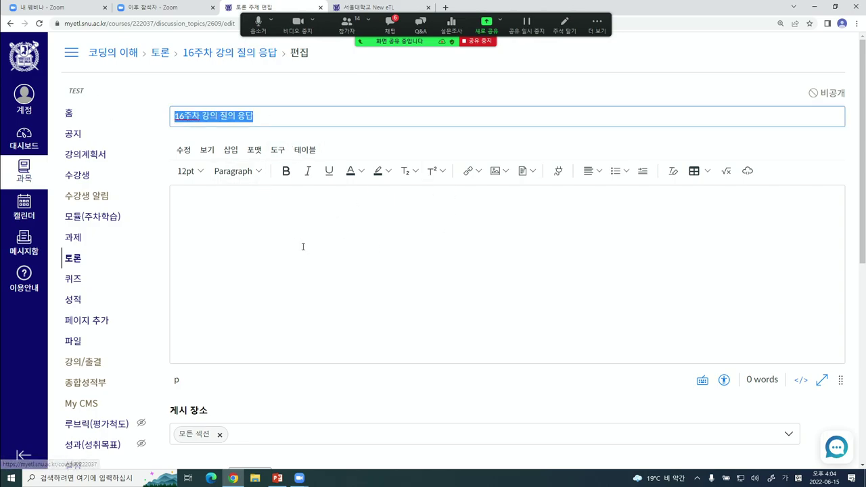
{"action": "left_click", "coordinate": [302, 246]}
{"action": "key", "text": "ctrl+v"}
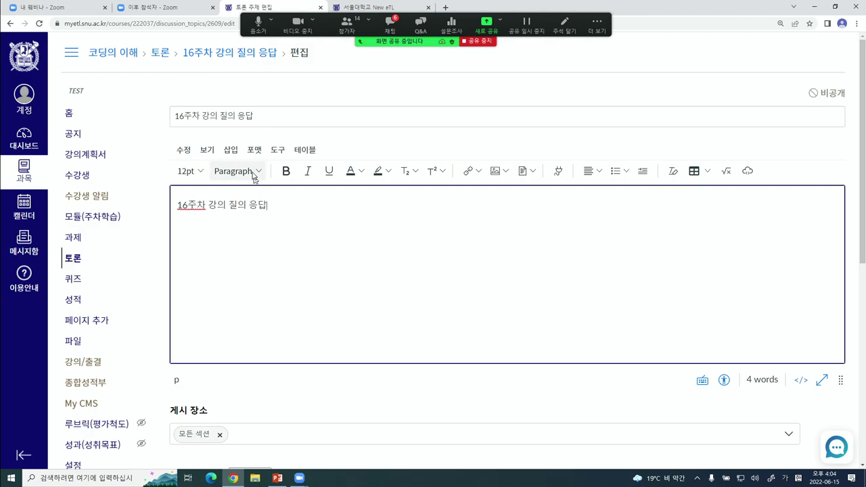
{"action": "left_click", "coordinate": [229, 150]}
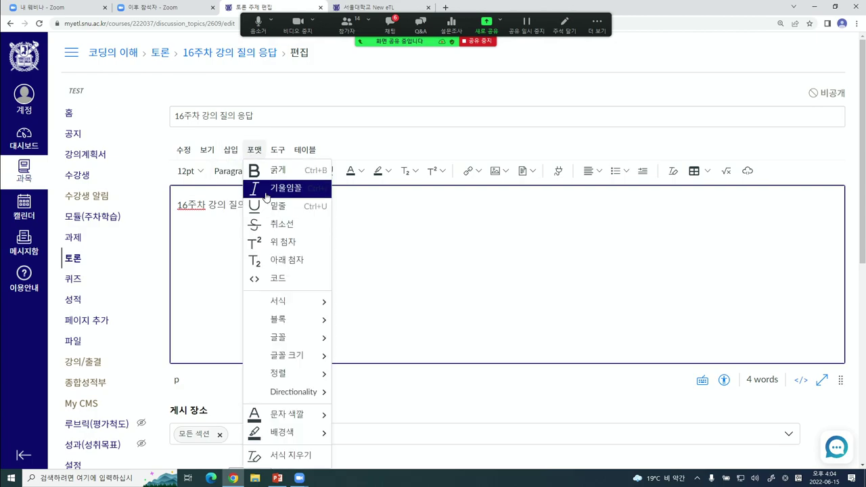
{"action": "mouse_move", "coordinate": [239, 206]}
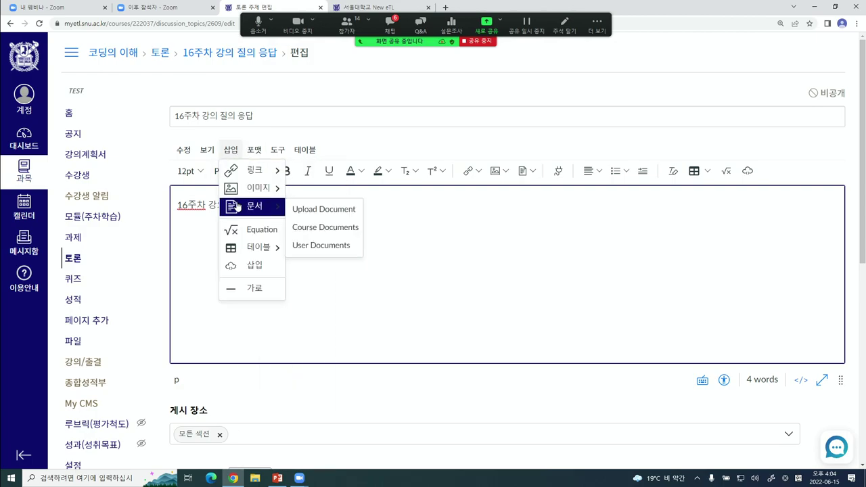
{"action": "left_click", "coordinate": [515, 281]}
{"action": "scroll", "coordinate": [515, 282], "scroll_direction": "down", "scroll_amount": 2}
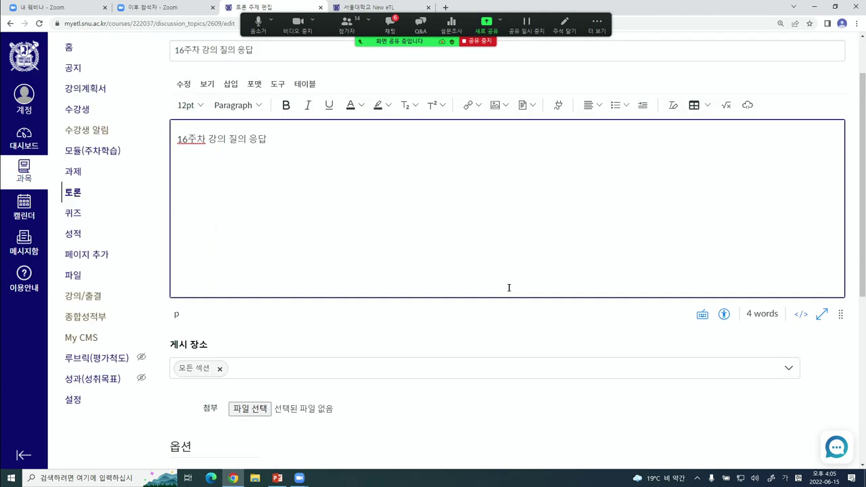
{"action": "scroll", "coordinate": [521, 285], "scroll_direction": "up", "scroll_amount": 2}
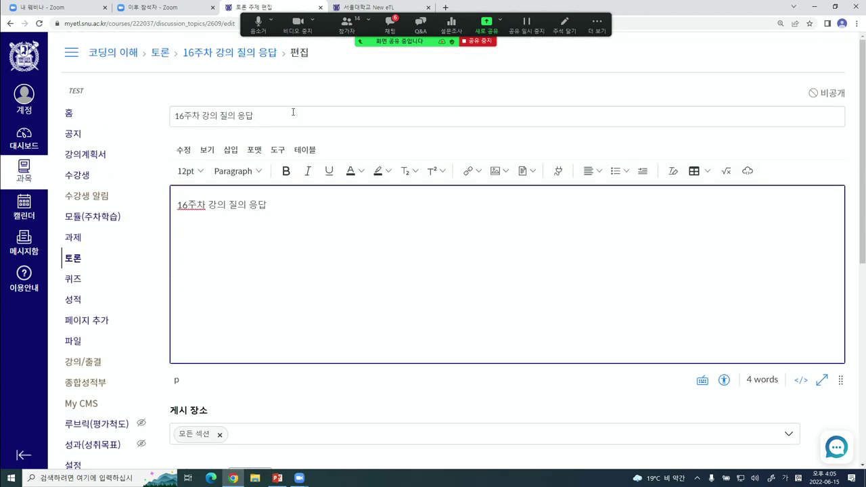
{"action": "triple_click", "coordinate": [294, 112]}
{"action": "left_click", "coordinate": [344, 228]}
{"action": "mouse_move", "coordinate": [295, 479]}
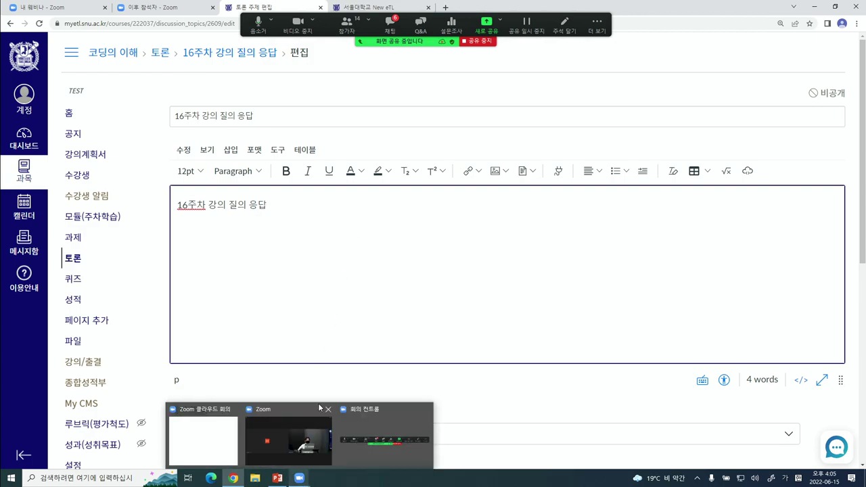
{"action": "left_click", "coordinate": [435, 117]}
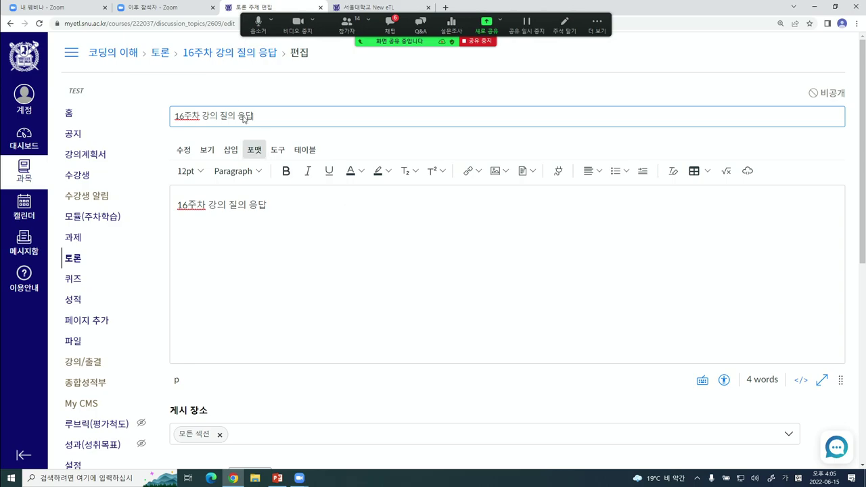
{"action": "left_click_drag", "start_coordinate": [282, 119], "coordinate": [172, 110]}
{"action": "left_click", "coordinate": [297, 115]}
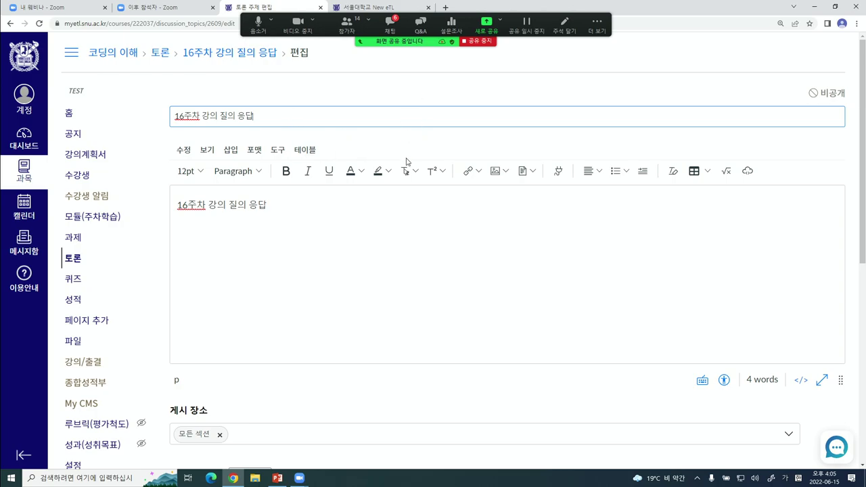
{"action": "left_click", "coordinate": [397, 213]}
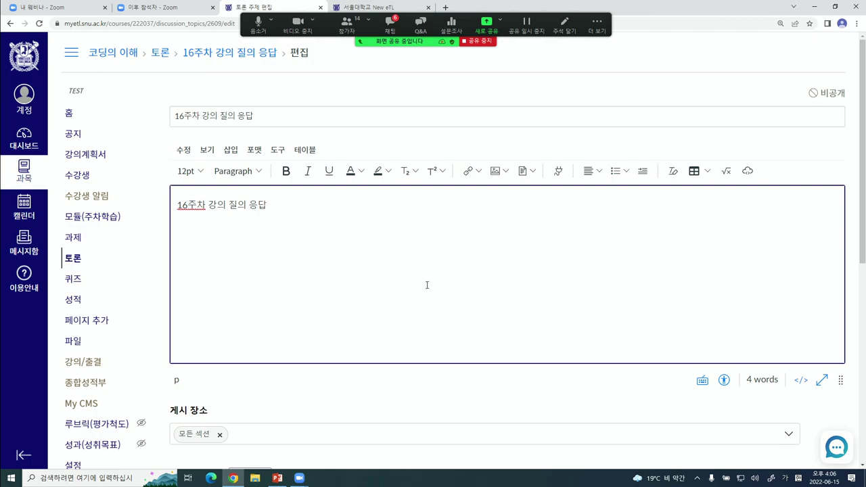
Enable 스레드로 답변 허용 in the discussion's options and highlight its label
{"action": "scroll", "coordinate": [358, 429], "scroll_direction": "down", "scroll_amount": 3}
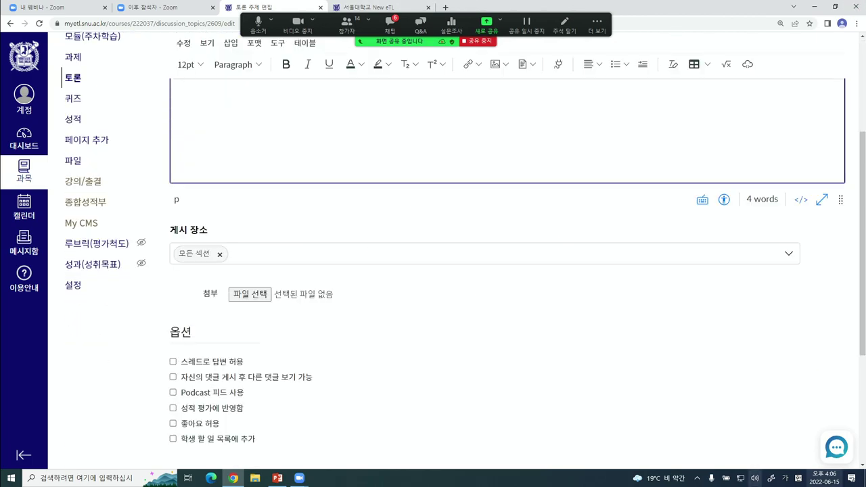
{"action": "scroll", "coordinate": [291, 311], "scroll_direction": "down", "scroll_amount": 2}
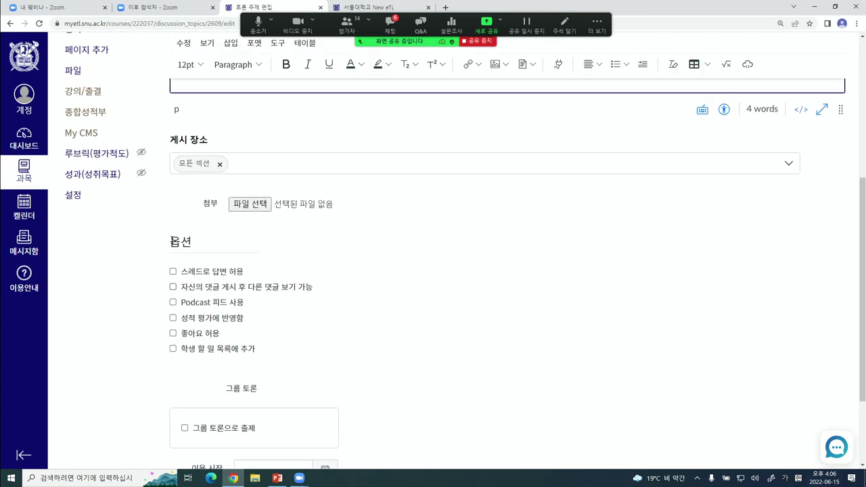
{"action": "scroll", "coordinate": [216, 271], "scroll_direction": "down", "scroll_amount": 1}
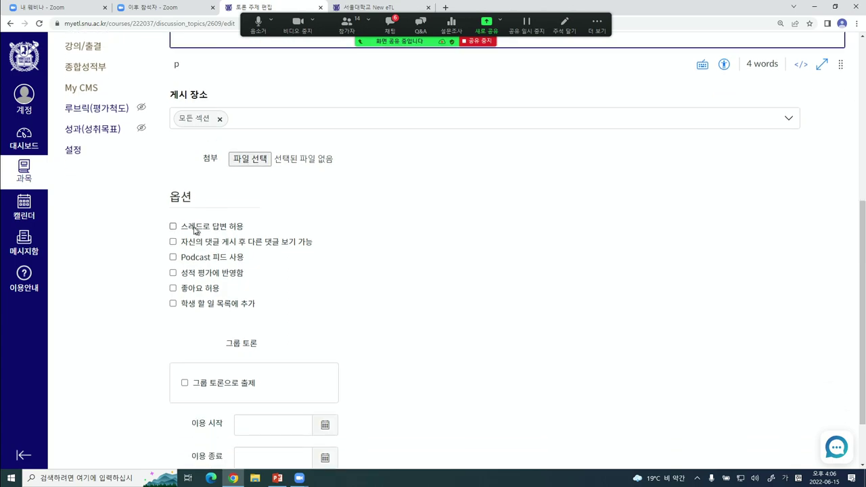
{"action": "mouse_move", "coordinate": [180, 226]}
{"action": "left_mouse_down"}
{"action": "mouse_move", "coordinate": [251, 228]}
{"action": "mouse_move", "coordinate": [175, 228]}
{"action": "left_mouse_up"}
{"action": "left_click", "coordinate": [260, 228]}
{"action": "left_click", "coordinate": [267, 227]}
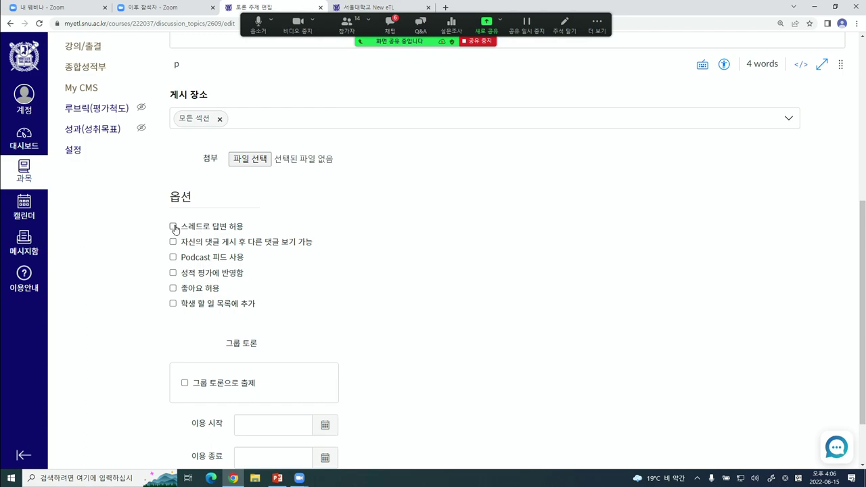
{"action": "left_click", "coordinate": [173, 227]}
{"action": "mouse_move", "coordinate": [183, 229]}
{"action": "left_mouse_down"}
{"action": "mouse_move", "coordinate": [270, 230]}
{"action": "mouse_move", "coordinate": [186, 227]}
{"action": "left_mouse_up"}
{"action": "left_click", "coordinate": [269, 229]}
{"action": "left_click", "coordinate": [261, 228]}
{"action": "left_click_drag", "start_coordinate": [191, 231], "coordinate": [265, 228]}
{"action": "left_click", "coordinate": [289, 233]}
Enable 자신의 댓글 게시 후 다른 댓글 보기 가능 for the discussion and highlight its label
{"action": "mouse_move", "coordinate": [183, 246]}
{"action": "left_mouse_down"}
{"action": "mouse_move", "coordinate": [333, 250]}
{"action": "mouse_move", "coordinate": [181, 250]}
{"action": "left_mouse_up"}
{"action": "left_click", "coordinate": [351, 254]}
{"action": "left_click_drag", "start_coordinate": [263, 248], "coordinate": [181, 243]}
{"action": "left_click", "coordinate": [321, 244]}
{"action": "left_click", "coordinate": [350, 253]}
{"action": "left_click_drag", "start_coordinate": [314, 243], "coordinate": [231, 245]}
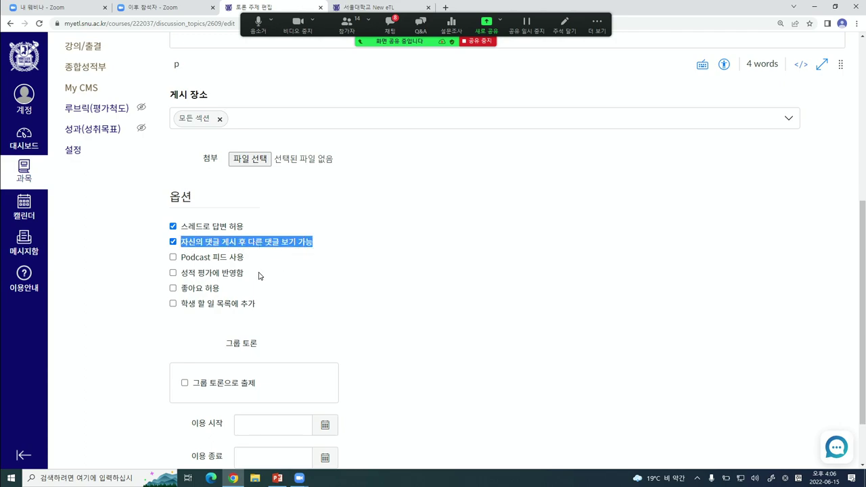
Enable 성적 평가에 반영함 for the discussion and show its grading settings
{"action": "scroll", "coordinate": [258, 279], "scroll_direction": "down", "scroll_amount": 1}
{"action": "left_click", "coordinate": [177, 230]}
{"action": "scroll", "coordinate": [180, 228], "scroll_direction": "down", "scroll_amount": 1}
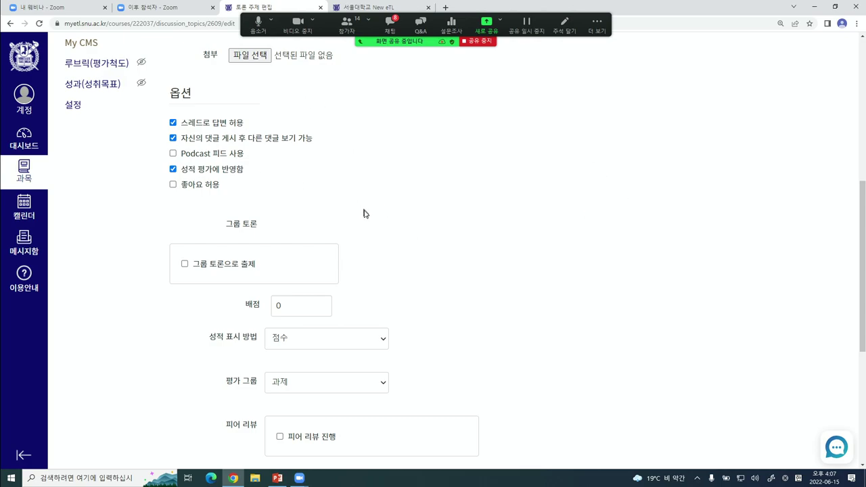
{"action": "scroll", "coordinate": [366, 214], "scroll_direction": "down", "scroll_amount": 1}
{"action": "scroll", "coordinate": [366, 215], "scroll_direction": "down", "scroll_amount": 1}
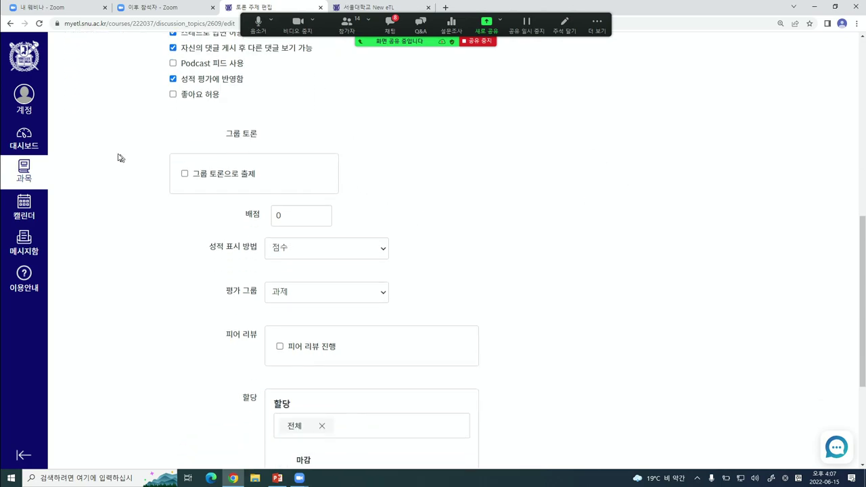
{"action": "left_click", "coordinate": [184, 174]}
{"action": "left_click", "coordinate": [184, 174]}
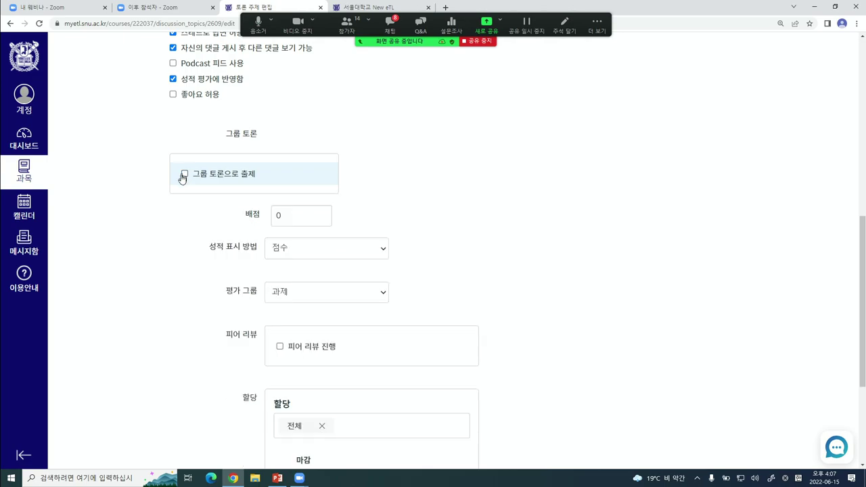
Set the discussion's 배점 to 10
{"action": "scroll", "coordinate": [185, 174], "scroll_direction": "down", "scroll_amount": 1}
{"action": "left_click", "coordinate": [297, 169]}
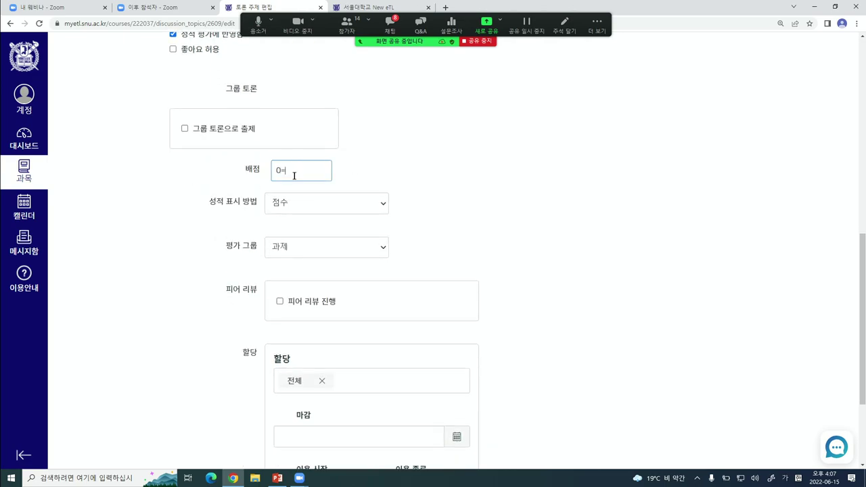
{"action": "left_click_drag", "start_coordinate": [293, 170], "coordinate": [230, 170]}
{"action": "key", "text": "BackSpace"}
{"action": "type", "text": "10"}
Examine the choices for 성적 표시 방법 and 평가 그룹, and highlight the 피어 리뷰 label
{"action": "left_click", "coordinate": [292, 206]}
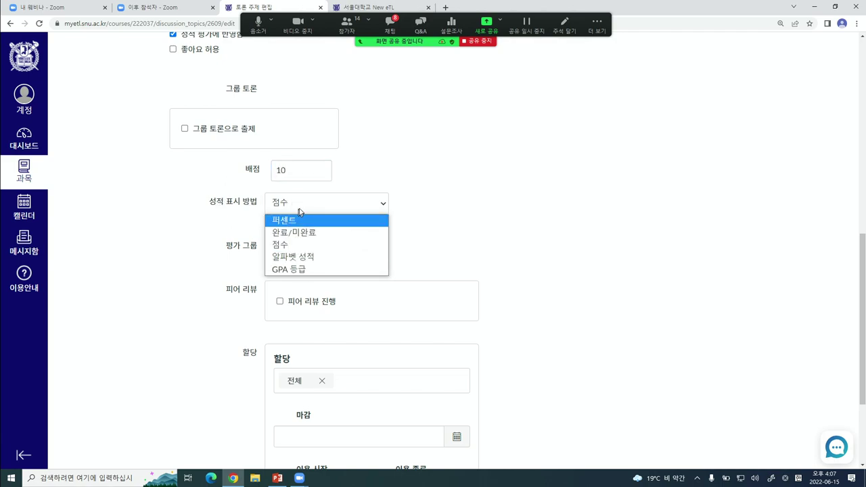
{"action": "left_click", "coordinate": [470, 238]}
{"action": "scroll", "coordinate": [469, 238], "scroll_direction": "down", "scroll_amount": 3}
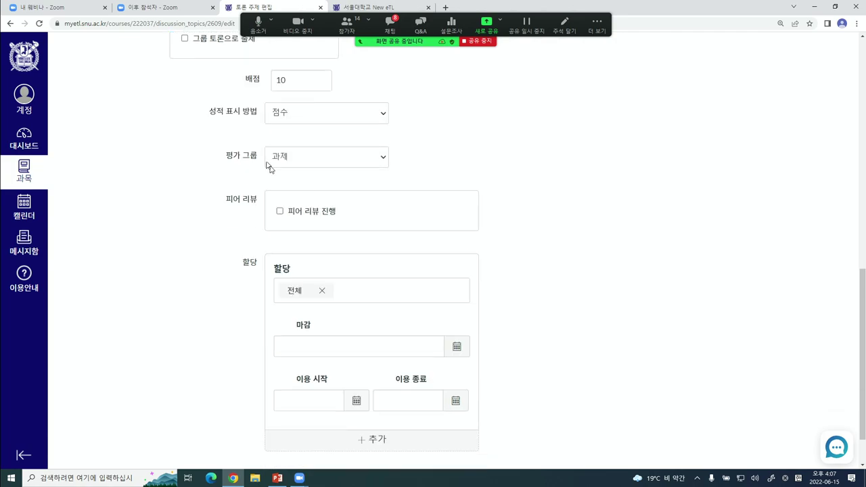
{"action": "left_click", "coordinate": [307, 157]}
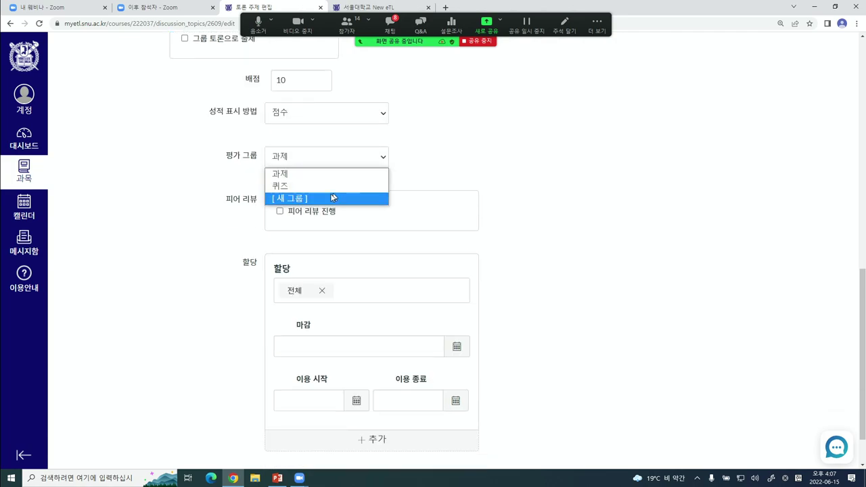
{"action": "left_click", "coordinate": [519, 175]}
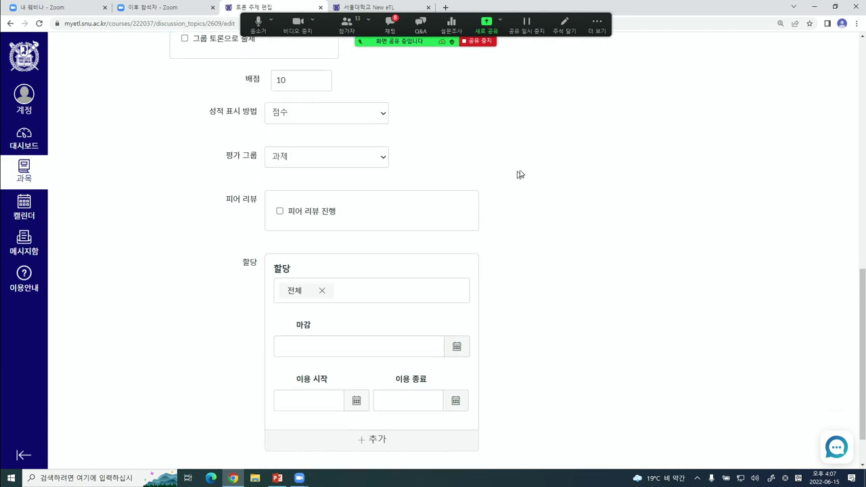
{"action": "scroll", "coordinate": [527, 200], "scroll_direction": "down", "scroll_amount": 2}
{"action": "left_click_drag", "start_coordinate": [229, 156], "coordinate": [258, 164]}
{"action": "left_click", "coordinate": [603, 217]}
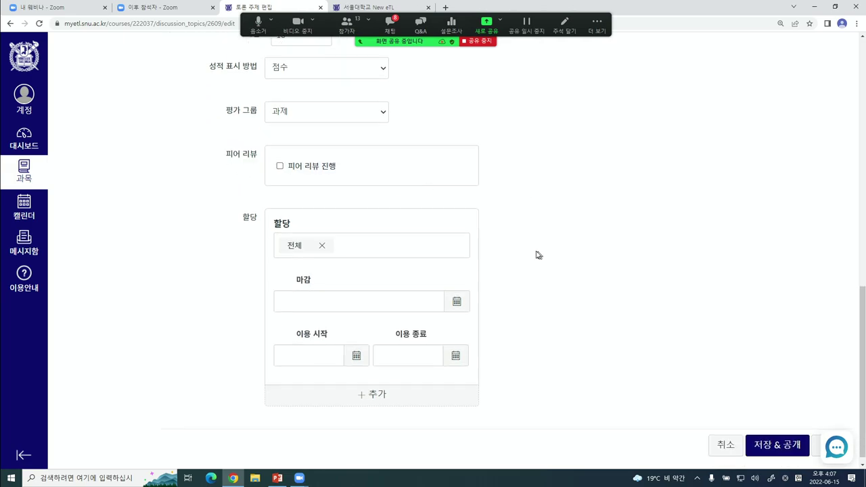
Check the assignee choices under 할당 and set 이용 시작 to June 8, 2022
{"action": "left_click", "coordinate": [385, 252]}
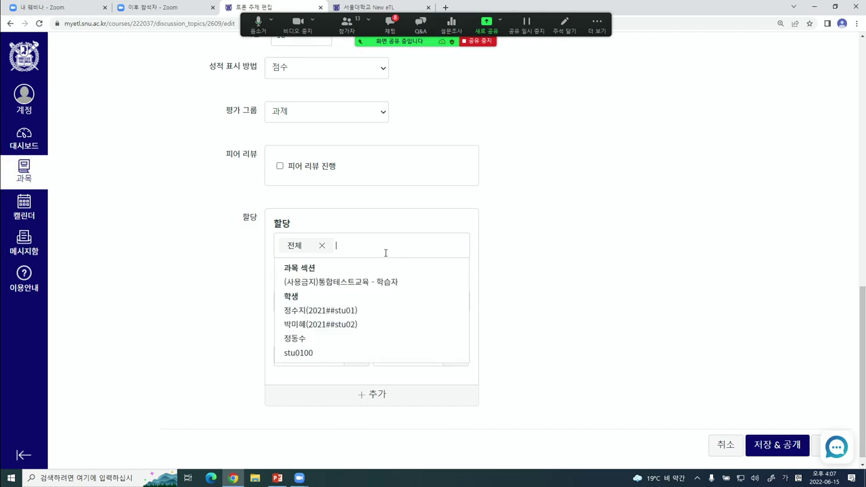
{"action": "left_click", "coordinate": [311, 304]}
{"action": "left_click", "coordinate": [322, 357]}
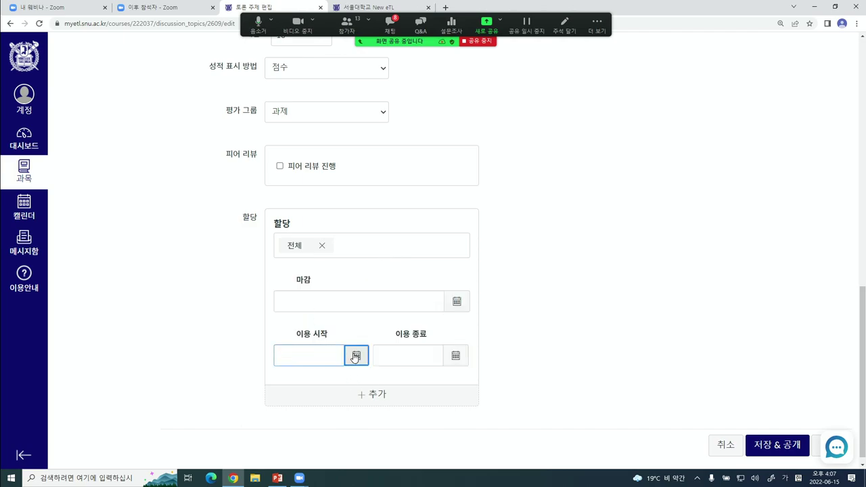
{"action": "left_click", "coordinate": [355, 355]}
{"action": "left_click", "coordinate": [341, 267]}
{"action": "left_click", "coordinate": [692, 273]}
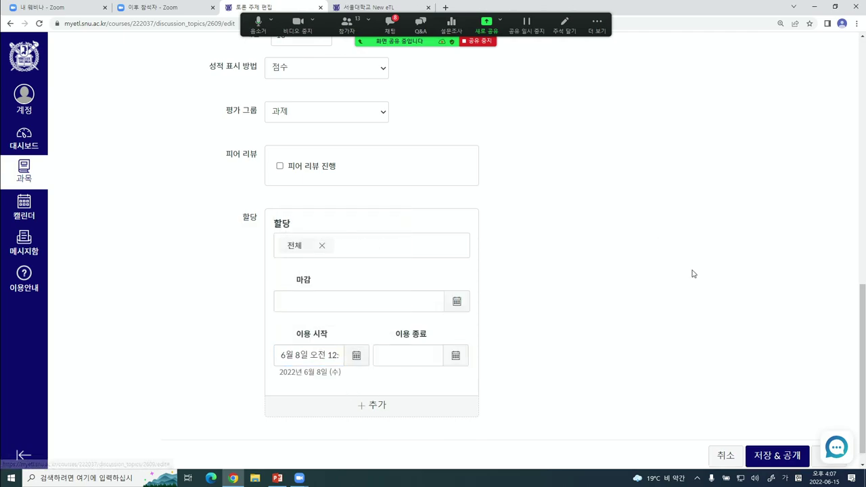
Save and publish the discussion, and return to the course's module list
{"action": "scroll", "coordinate": [765, 327], "scroll_direction": "down", "scroll_amount": 1}
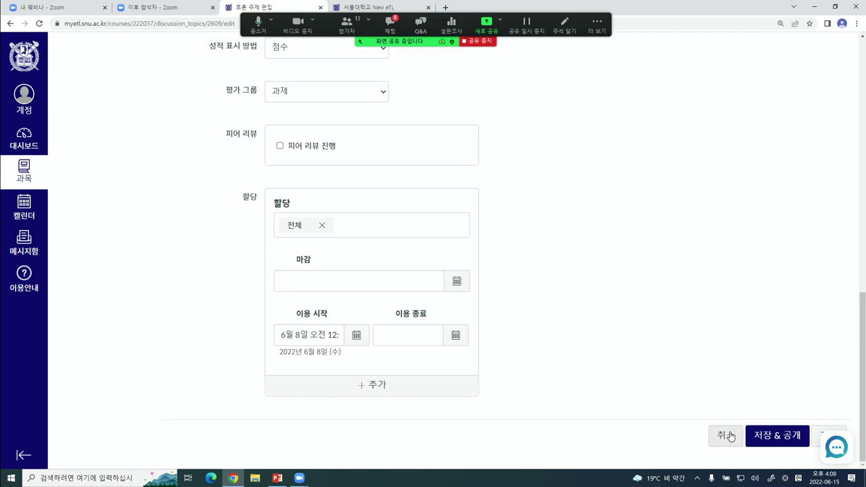
{"action": "left_click", "coordinate": [776, 437]}
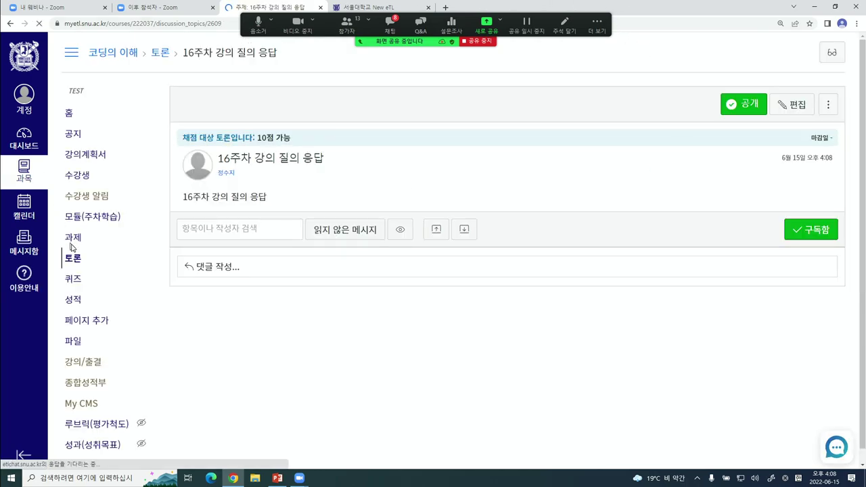
{"action": "left_click", "coordinate": [95, 223]}
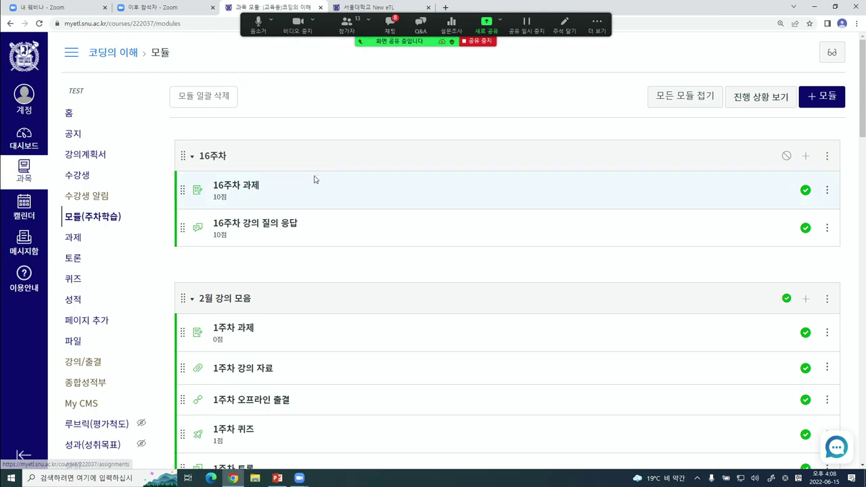
Start adding a new quiz to the 16주차 module and name it 16주차 퀴즈
{"action": "left_click", "coordinate": [803, 156]}
{"action": "left_click", "coordinate": [282, 156]}
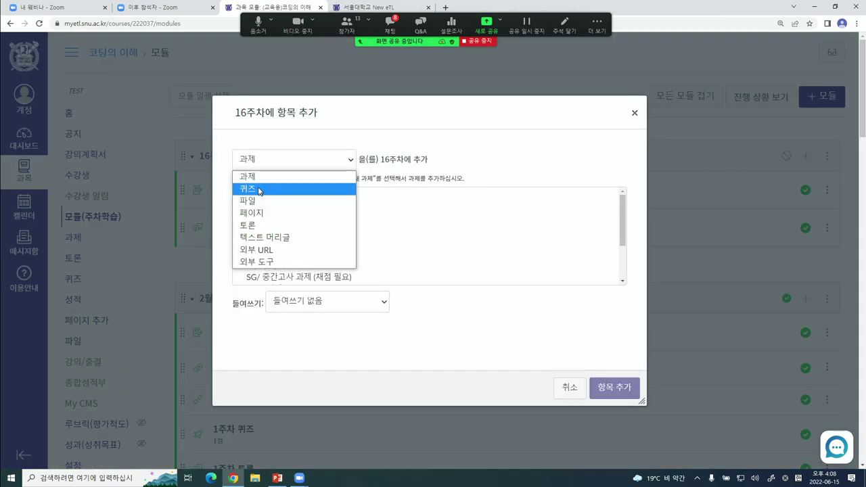
{"action": "left_click", "coordinate": [259, 188]}
{"action": "left_click", "coordinate": [263, 198]}
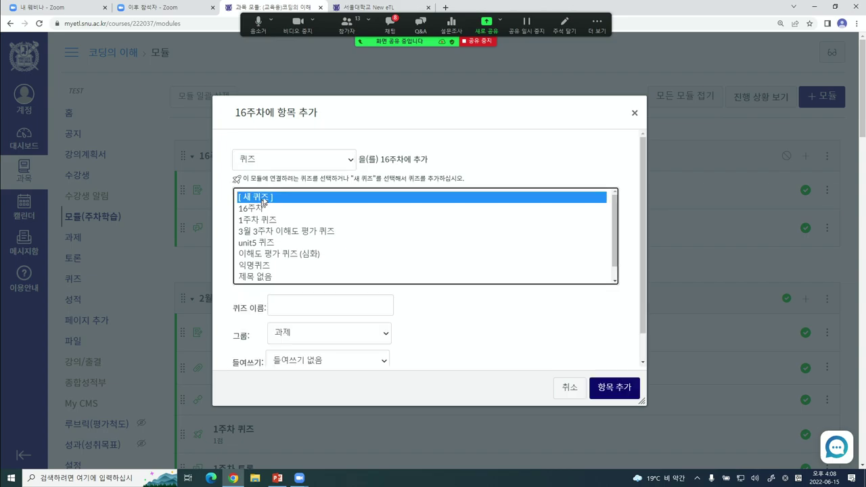
{"action": "left_click", "coordinate": [308, 305]}
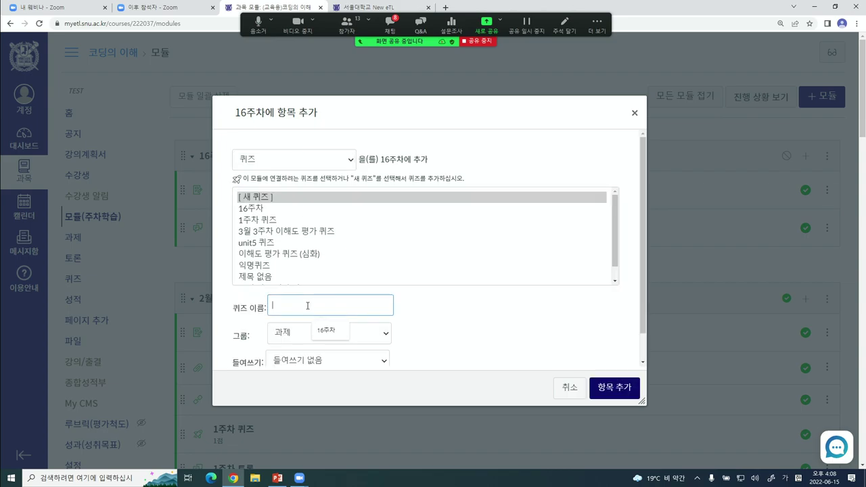
{"action": "left_click", "coordinate": [340, 337]}
{"action": "type", "text": "퀘"}
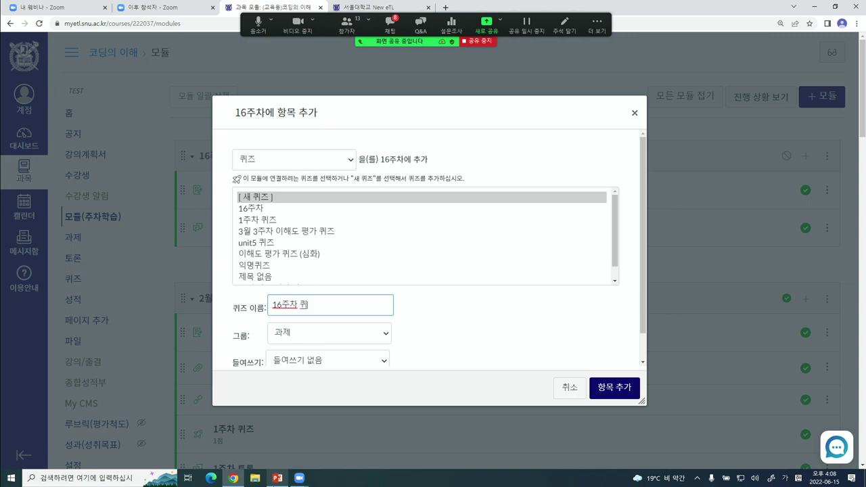
{"action": "key", "text": "BackSpace"}
{"action": "type", "text": "퀴즈"}
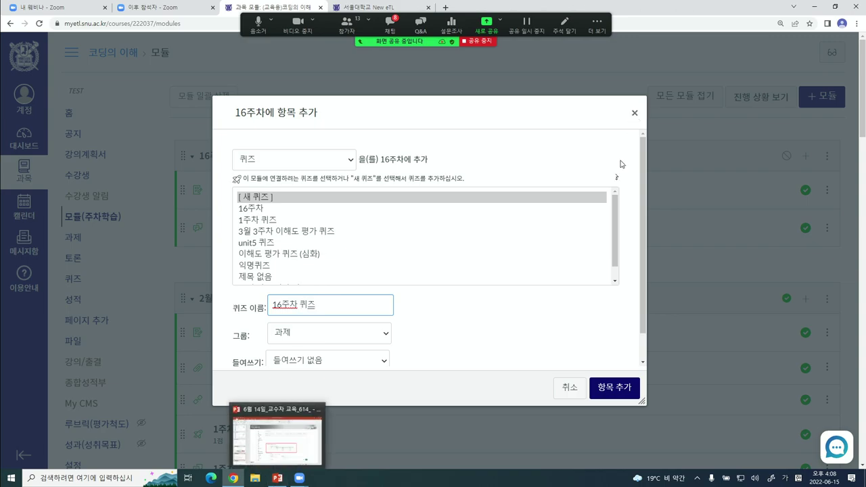
Assign the new quiz to the 퀴즈 group and add it to the module
{"action": "scroll", "coordinate": [449, 199], "scroll_direction": "down", "scroll_amount": 3}
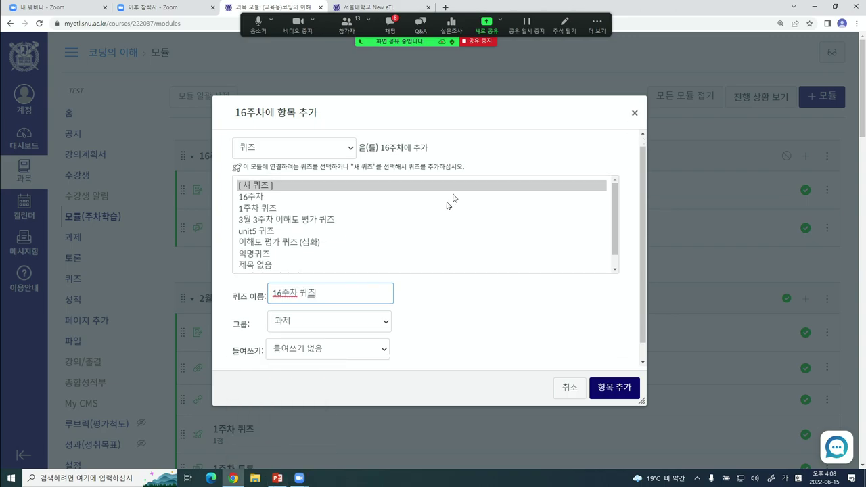
{"action": "left_click", "coordinate": [302, 305]}
{"action": "left_click", "coordinate": [302, 331]}
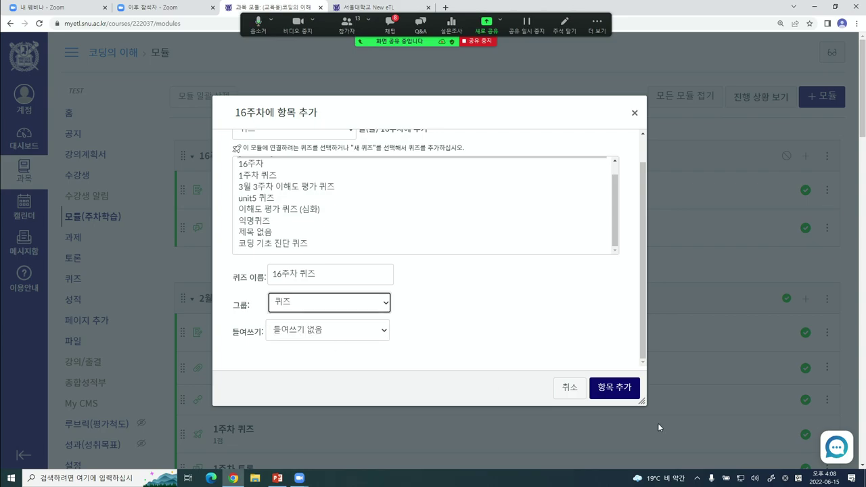
{"action": "left_click", "coordinate": [613, 387]}
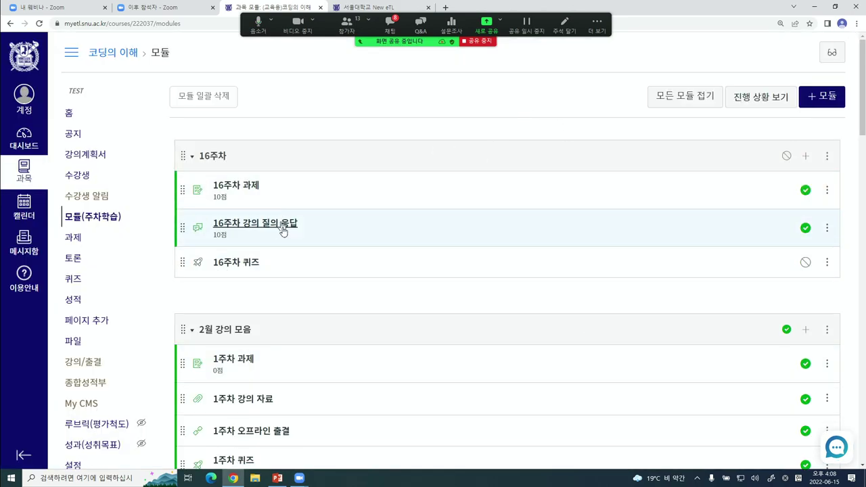
Open the 16주차 퀴즈 quiz for editing, look at its 문제 작성 section, and highlight the quiz title
{"action": "left_click", "coordinate": [248, 264]}
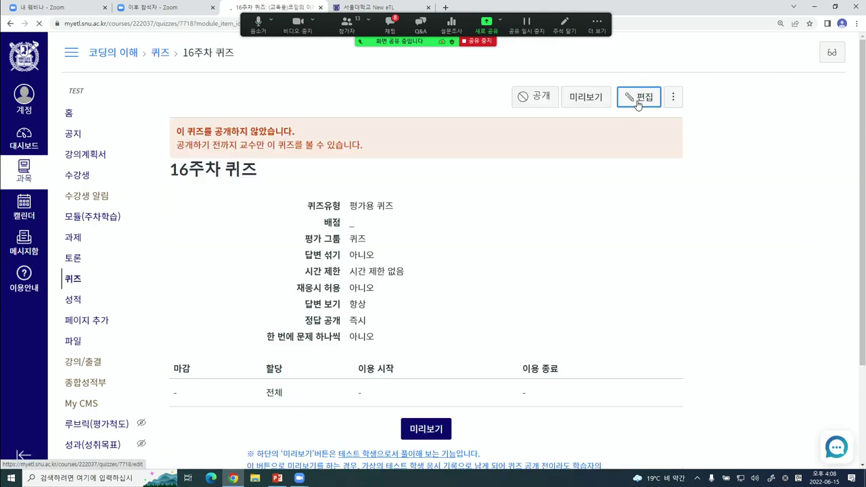
{"action": "left_click", "coordinate": [638, 99]}
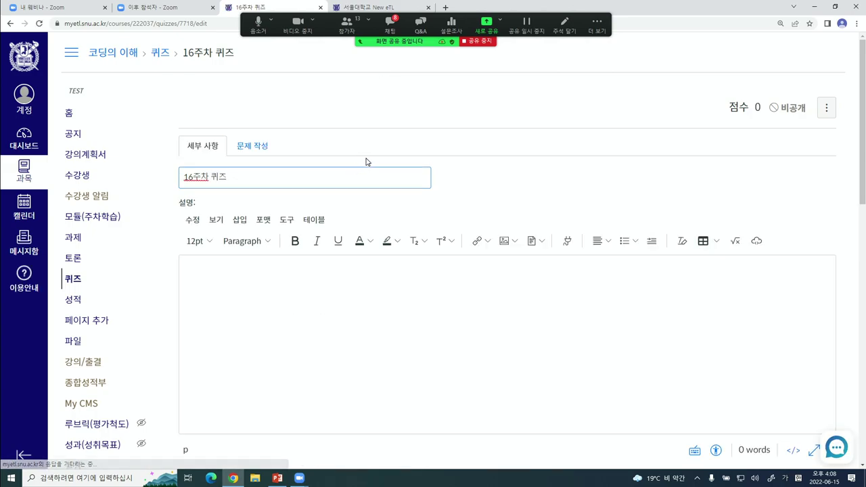
{"action": "left_click", "coordinate": [447, 107]}
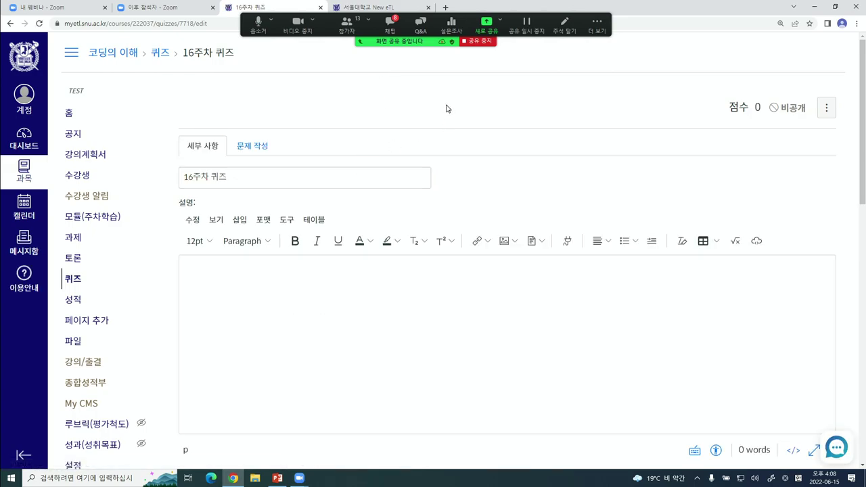
{"action": "left_click", "coordinate": [253, 148]}
{"action": "left_click", "coordinate": [207, 149]}
{"action": "left_click_drag", "start_coordinate": [245, 175], "coordinate": [180, 174]}
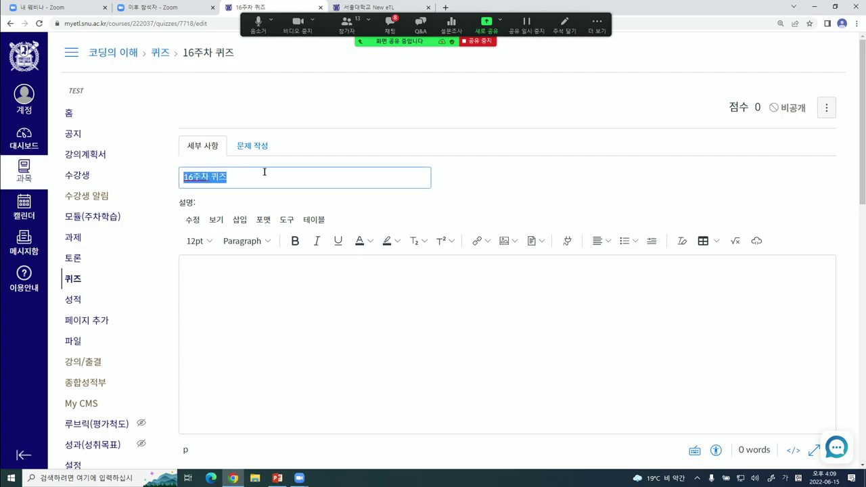
Enter "시험 시간:" and "제한 시간" on separate lines in the quiz description
{"action": "left_click", "coordinate": [289, 288]}
{"action": "scroll", "coordinate": [289, 291], "scroll_direction": "down", "scroll_amount": 1}
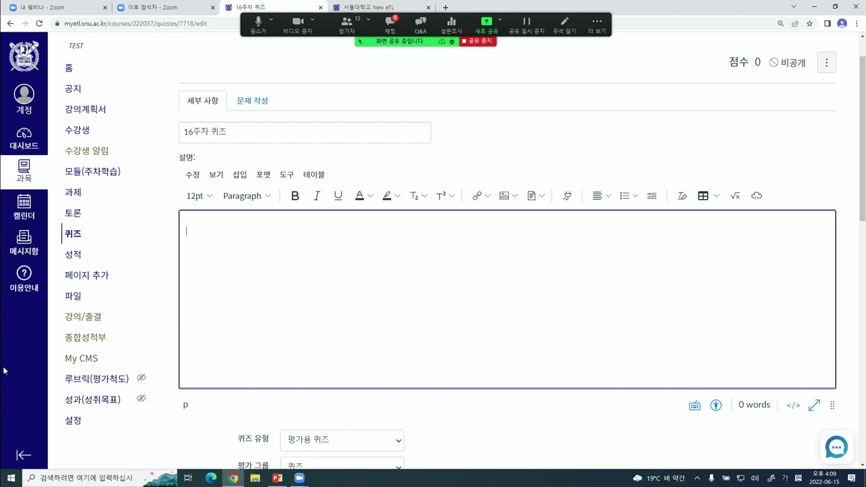
{"action": "type", "text": "시험"}
{"action": "type", "text": " 시개"}
{"action": "type", "text": "제한 시간"}
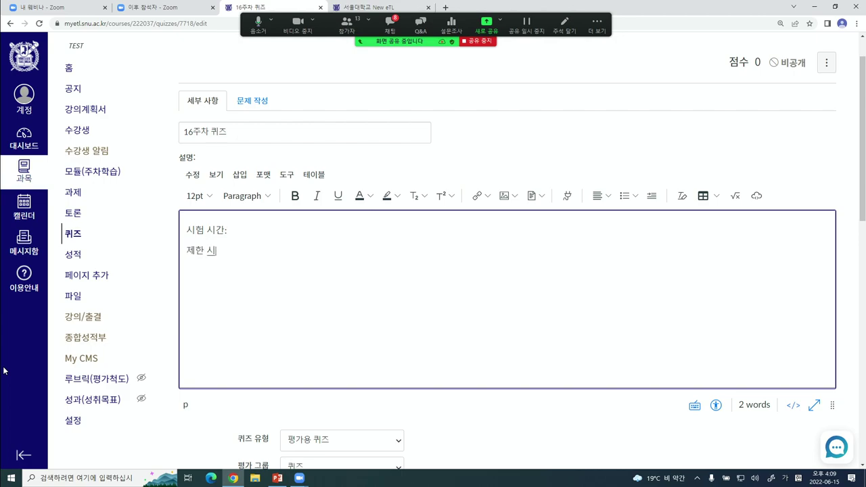
{"action": "key", "text": "Return"}
Examine the 퀴즈 유형 setting and the quiz type options it offers
{"action": "scroll", "coordinate": [309, 190], "scroll_direction": "down", "scroll_amount": 4}
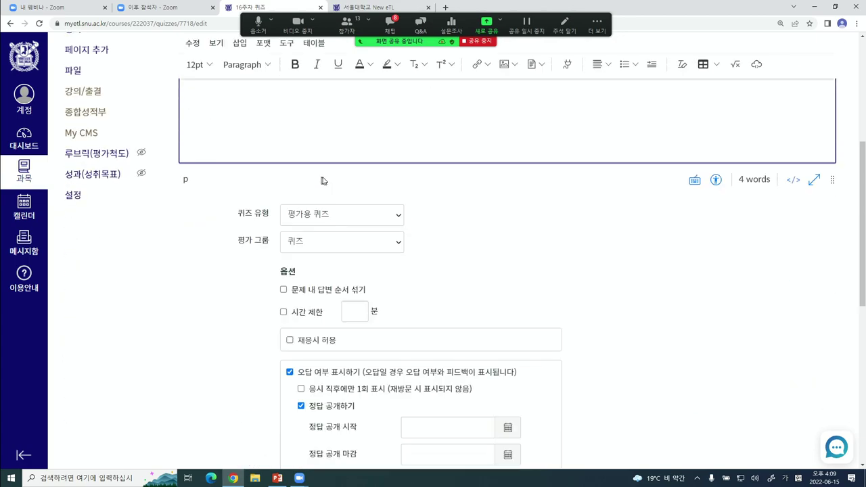
{"action": "left_click_drag", "start_coordinate": [244, 177], "coordinate": [274, 170]}
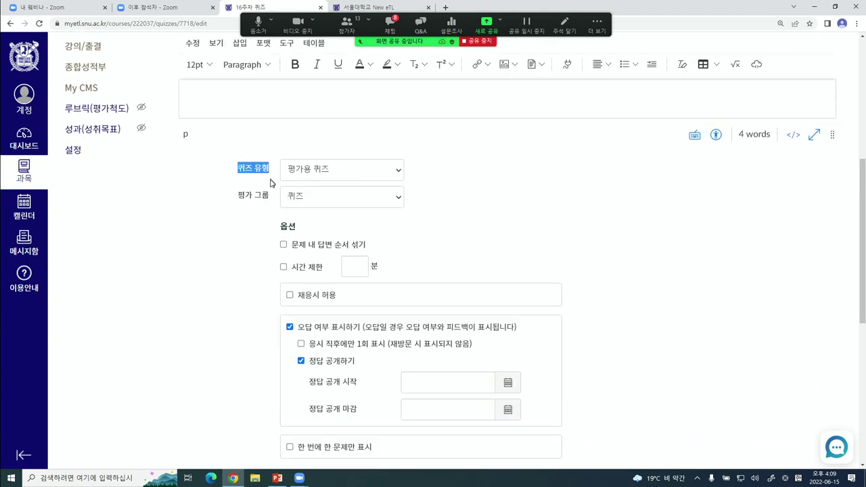
{"action": "left_click", "coordinate": [473, 193]}
{"action": "left_click", "coordinate": [359, 178]}
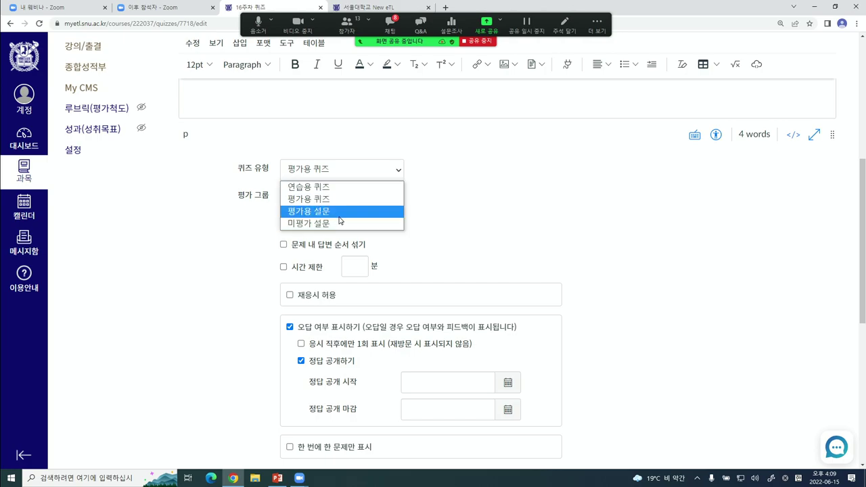
{"action": "left_click", "coordinate": [509, 203]}
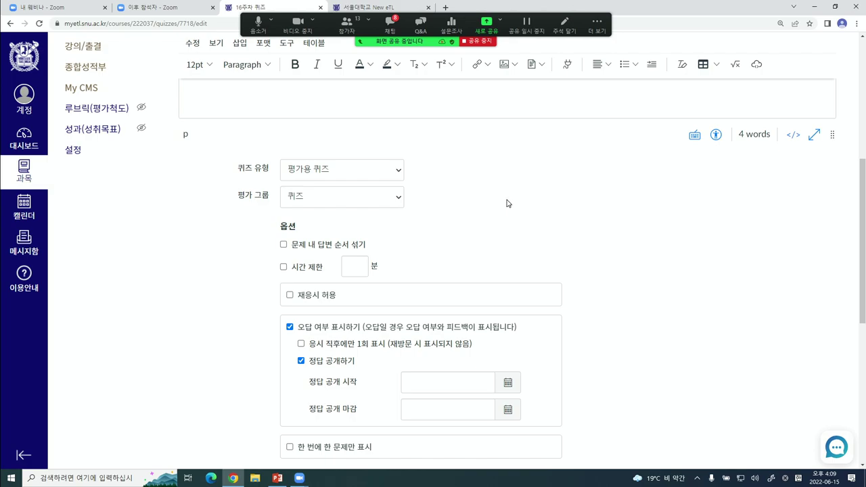
{"action": "left_click", "coordinate": [343, 178]}
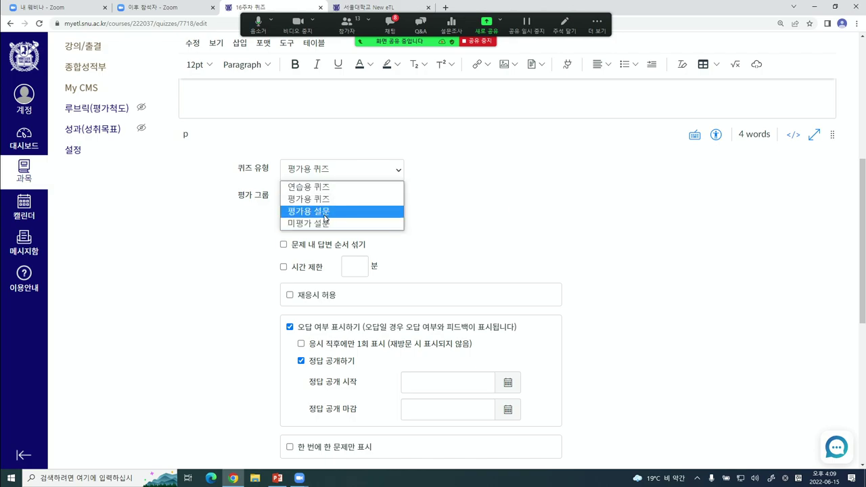
{"action": "left_click", "coordinate": [534, 213]}
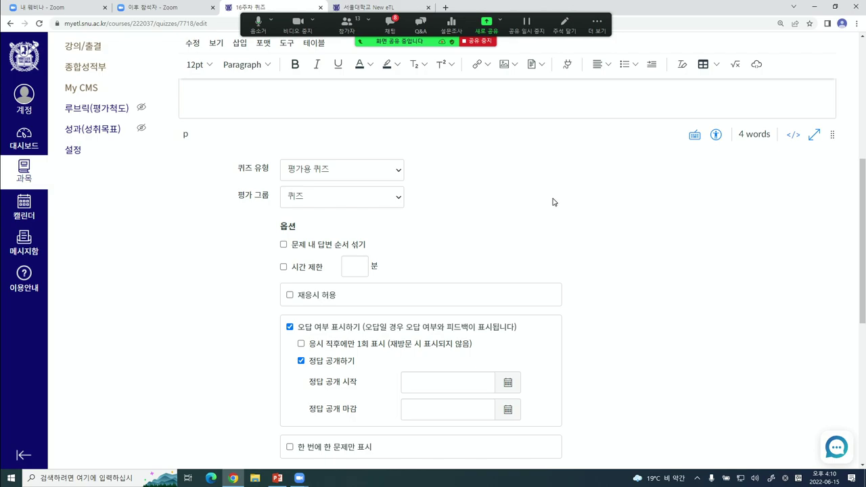
Try the quiz types 미평가 설문 and 연습용 퀴즈, and set the type back to 평가용 퀴즈
{"action": "left_click", "coordinate": [374, 175]}
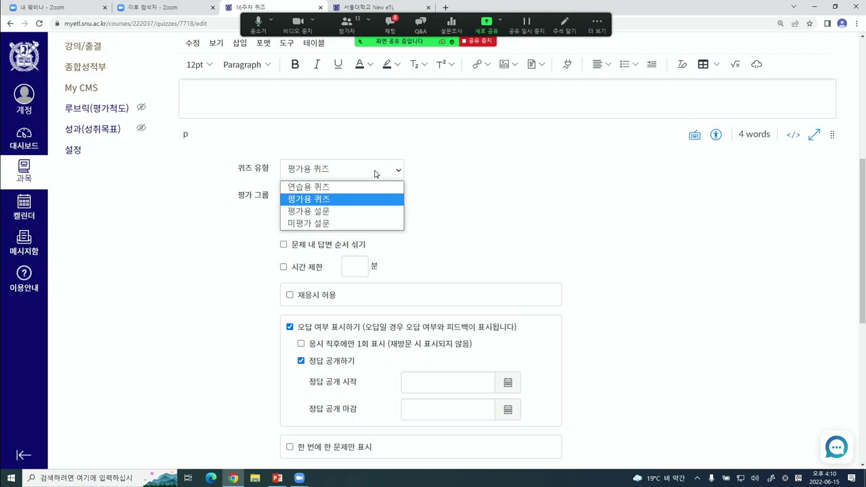
{"action": "left_click", "coordinate": [332, 224]}
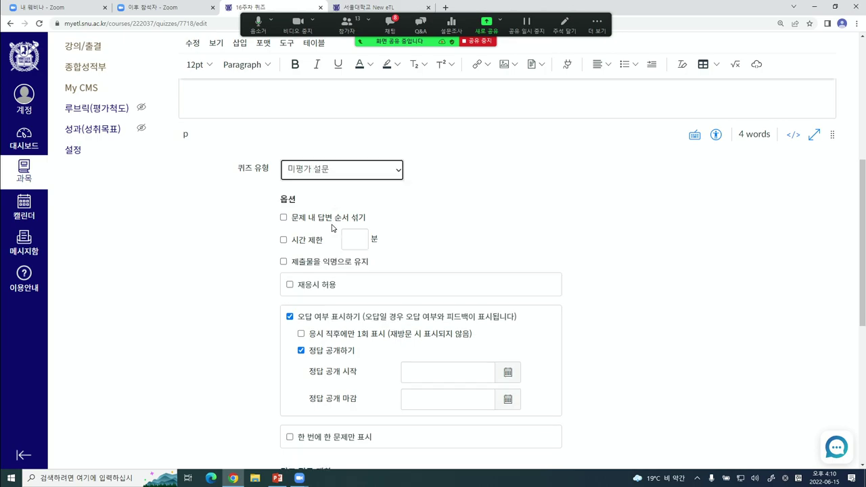
{"action": "left_click", "coordinate": [361, 177]}
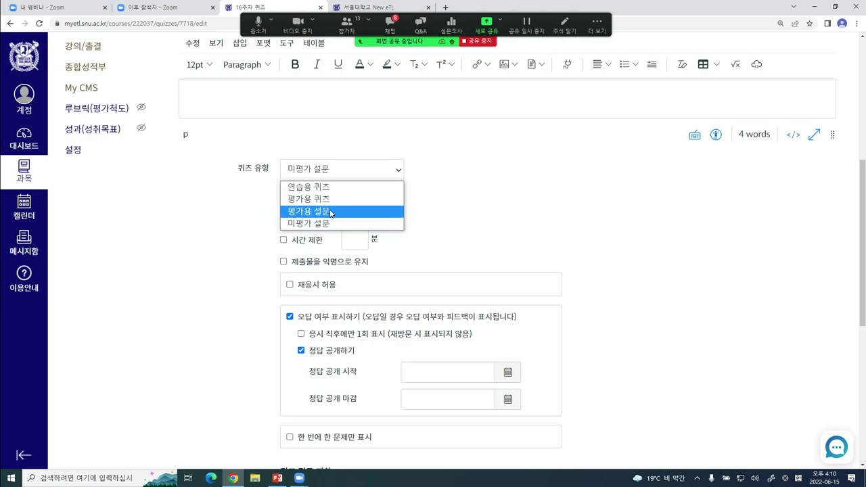
{"action": "left_click", "coordinate": [333, 189]}
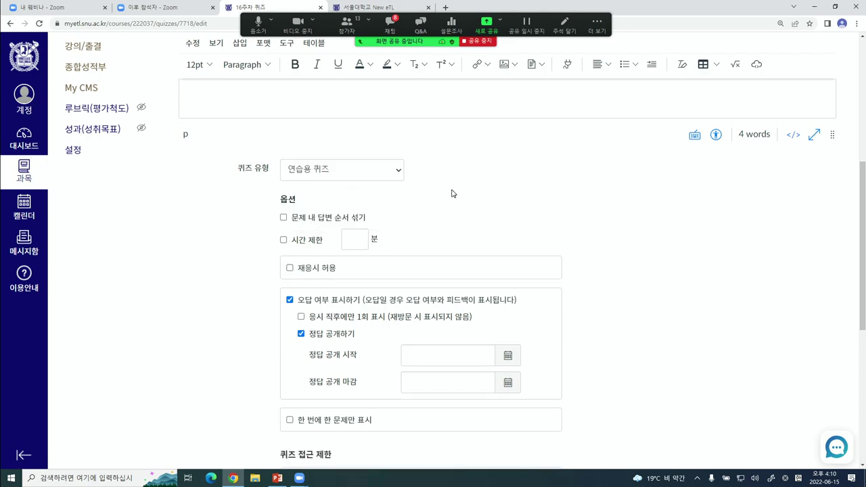
{"action": "left_click", "coordinate": [353, 170]}
{"action": "left_click", "coordinate": [336, 197]}
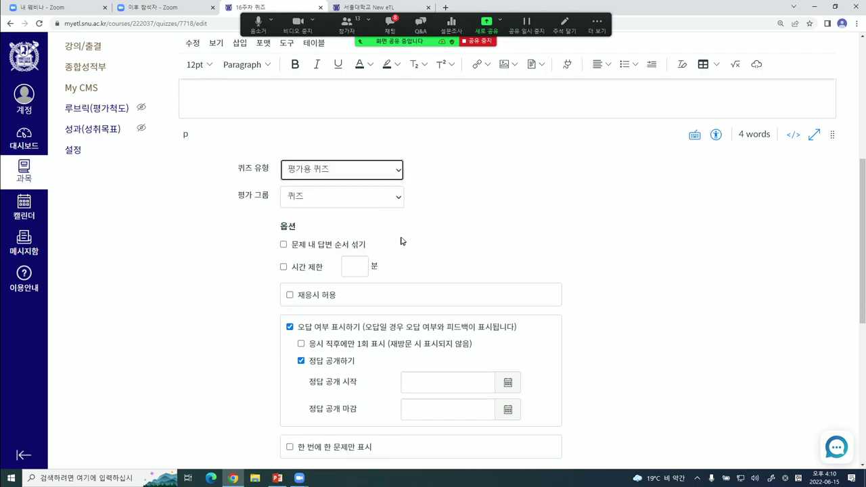
Set the quiz's 평가 그룹 to 과제
{"action": "left_click_drag", "start_coordinate": [239, 196], "coordinate": [273, 202]}
{"action": "left_click", "coordinate": [479, 203]}
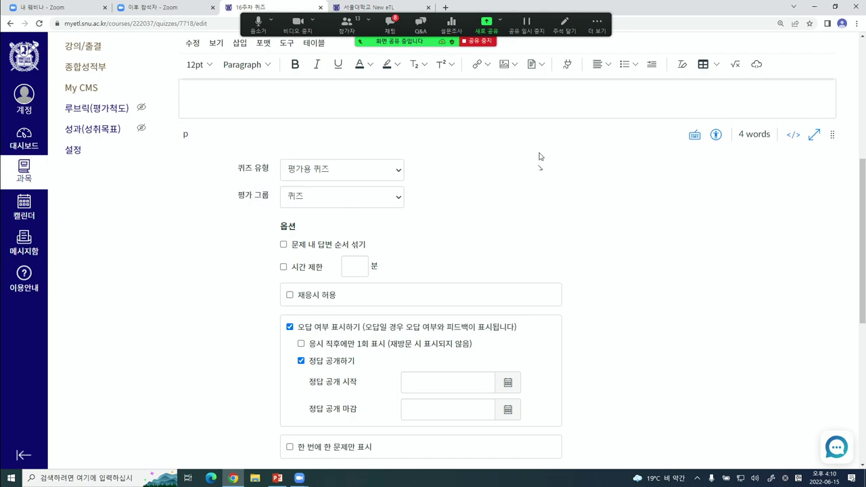
{"action": "left_click", "coordinate": [329, 197]}
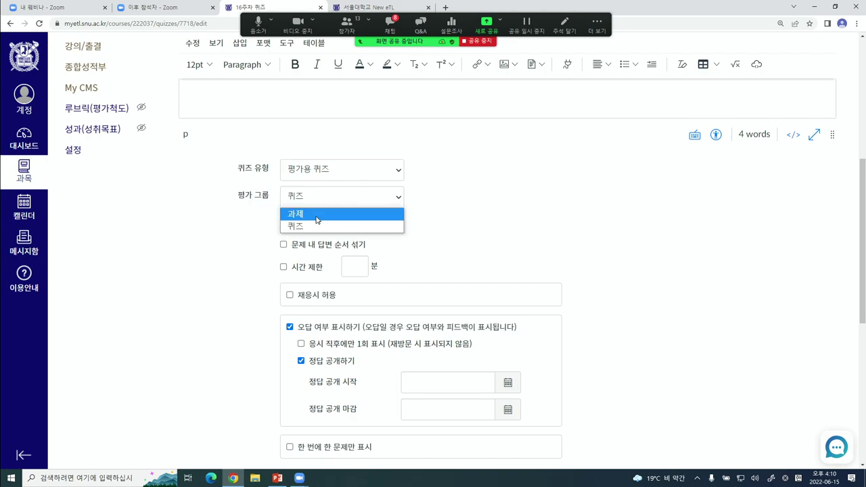
{"action": "left_click", "coordinate": [316, 218]}
{"action": "left_click", "coordinate": [540, 264]}
Try the 문제 내 답변 순서 섞기 option for shuffling answers, and turn it off again
{"action": "scroll", "coordinate": [539, 274], "scroll_direction": "down", "scroll_amount": 1}
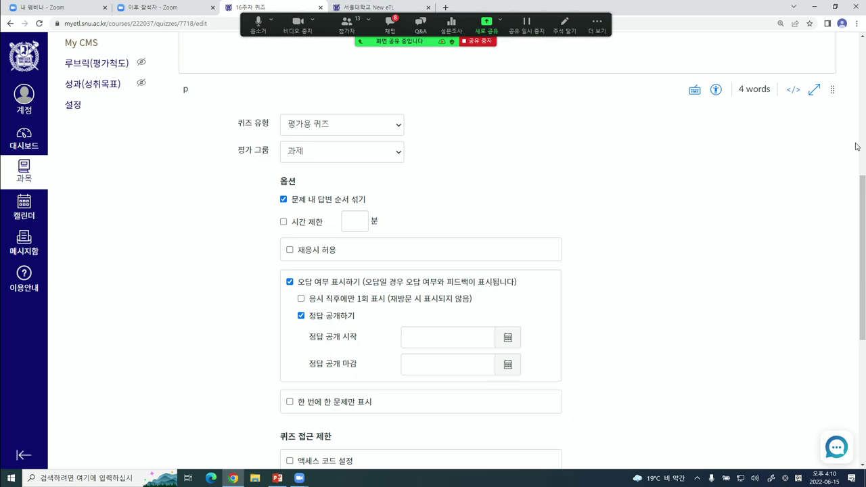
{"action": "left_click_drag", "start_coordinate": [295, 199], "coordinate": [386, 207]}
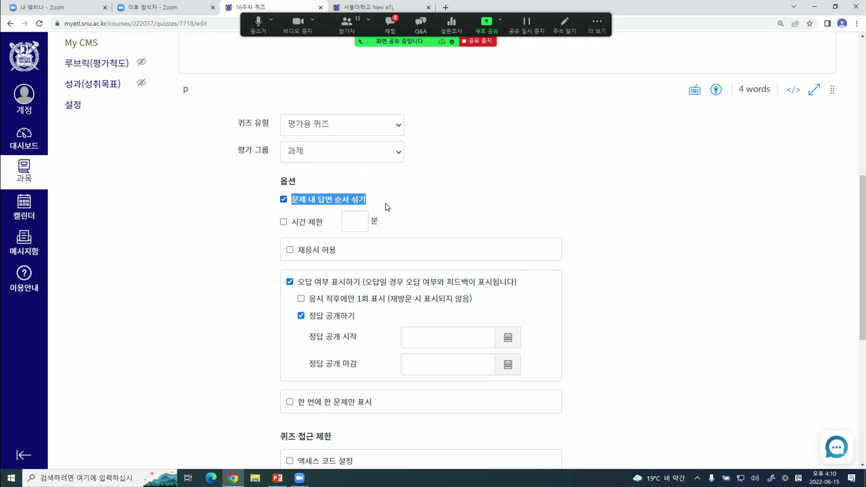
{"action": "left_click", "coordinate": [412, 206]}
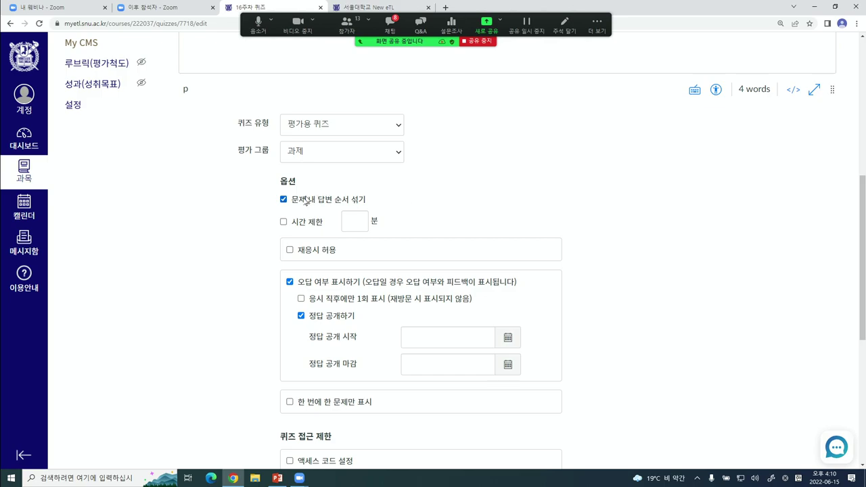
{"action": "left_click_drag", "start_coordinate": [298, 200], "coordinate": [404, 196]}
{"action": "left_click", "coordinate": [400, 195]}
{"action": "left_click", "coordinate": [379, 200]}
Try a 40-minute 시간 제한 with its 자동 제출 비활성화 option, and turn the time limit off again
{"action": "scroll", "coordinate": [285, 190], "scroll_direction": "down", "scroll_amount": 1}
{"action": "left_click", "coordinate": [283, 177]}
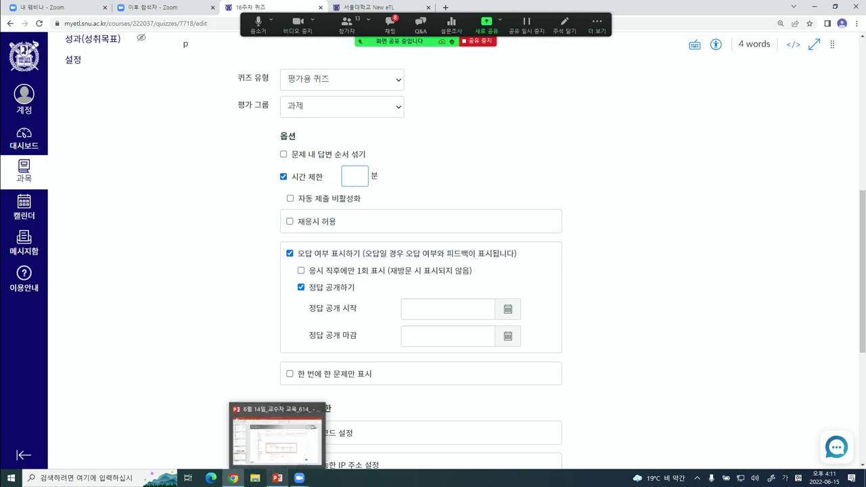
{"action": "type", "text": "40"}
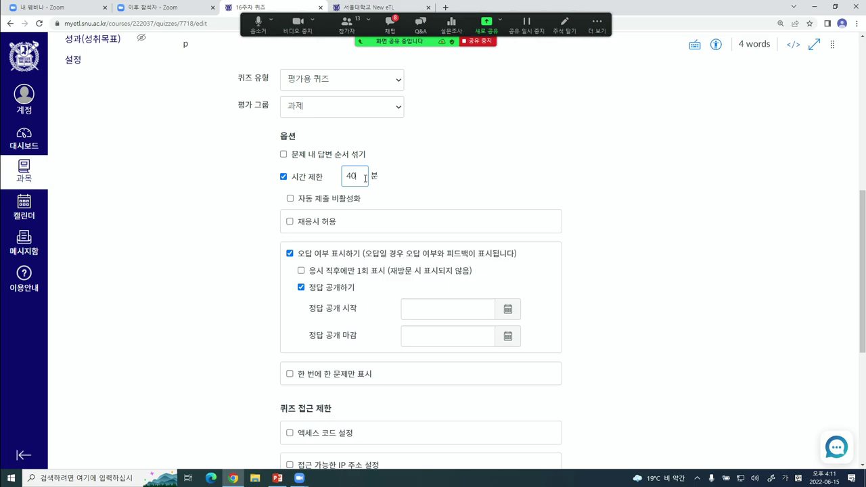
{"action": "left_click_drag", "start_coordinate": [306, 199], "coordinate": [375, 204]}
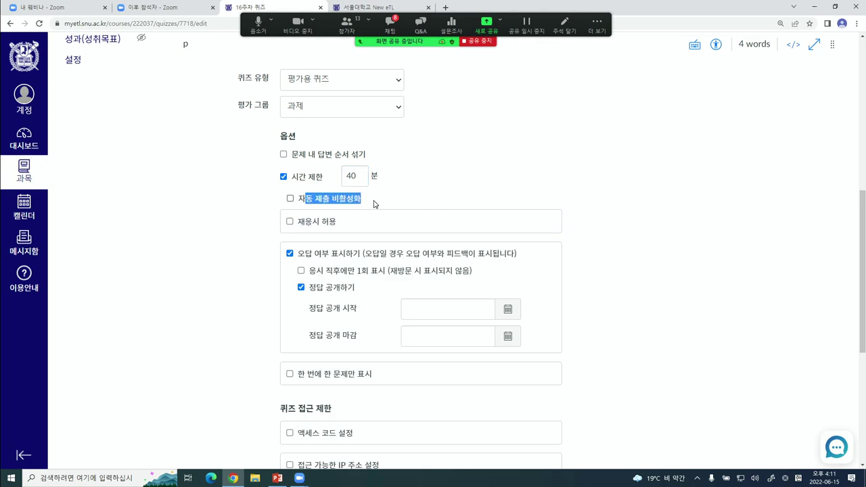
{"action": "left_click", "coordinate": [290, 199]}
{"action": "left_click", "coordinate": [284, 178]}
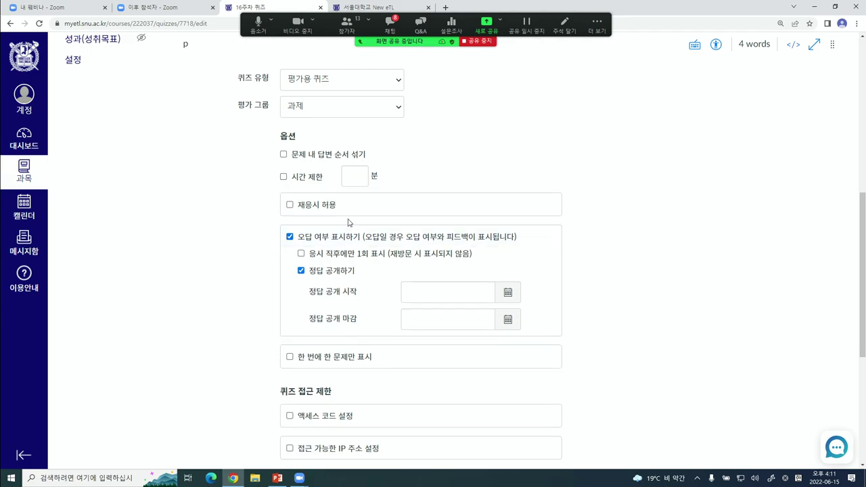
Try 재응시 허용 with a submission limit of 1 and the 최근 and 평균 scoring options, and turn retakes off again
{"action": "left_click", "coordinate": [289, 205]}
{"action": "left_click", "coordinate": [290, 205]}
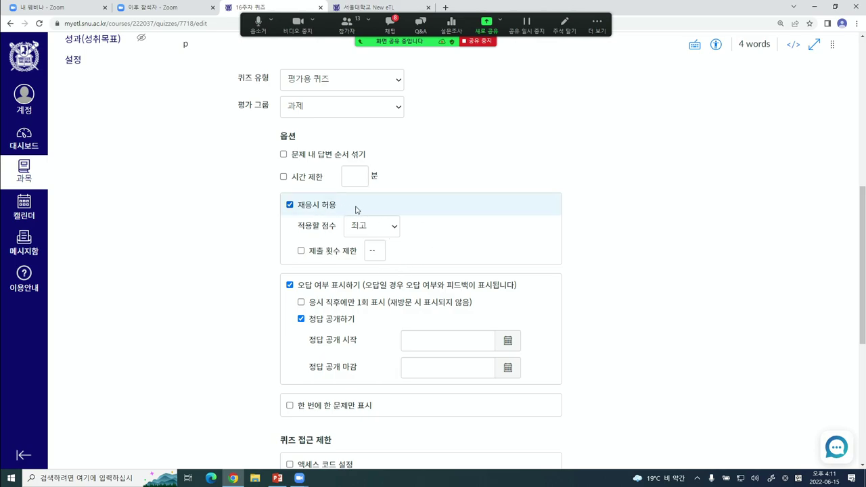
{"action": "left_click", "coordinate": [323, 256]}
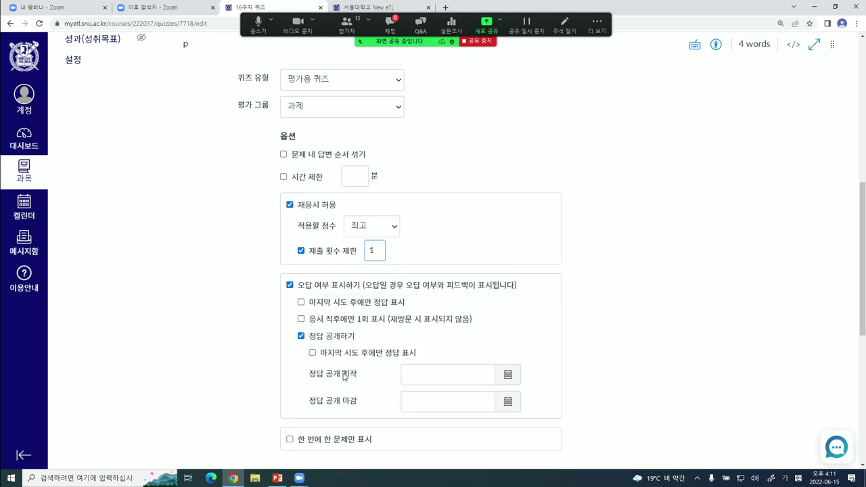
{"action": "left_click", "coordinate": [359, 227]}
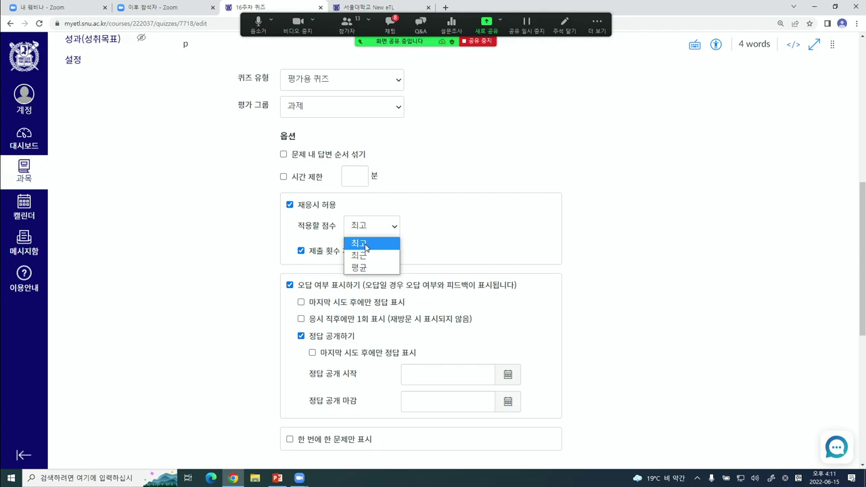
{"action": "left_click", "coordinate": [367, 260]}
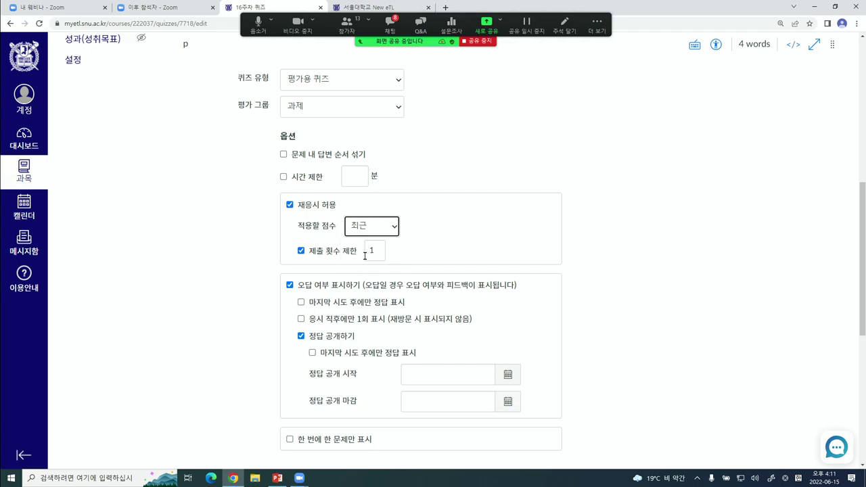
{"action": "left_click", "coordinate": [372, 234]}
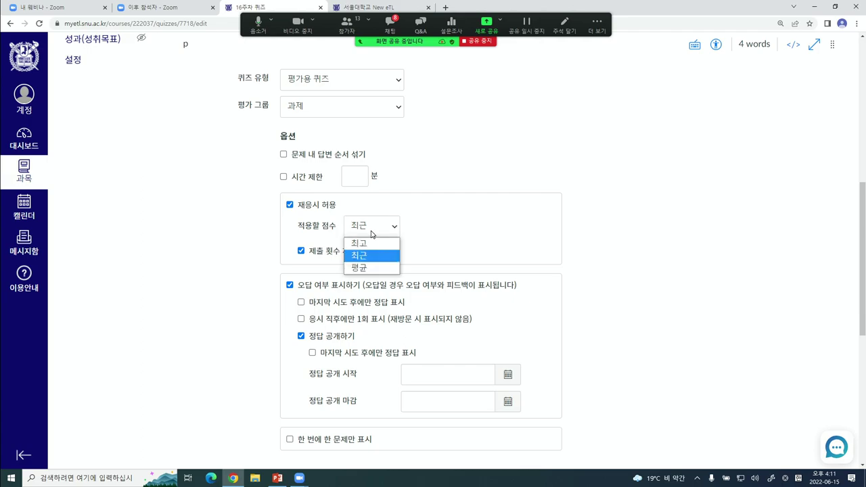
{"action": "left_click", "coordinate": [366, 266]}
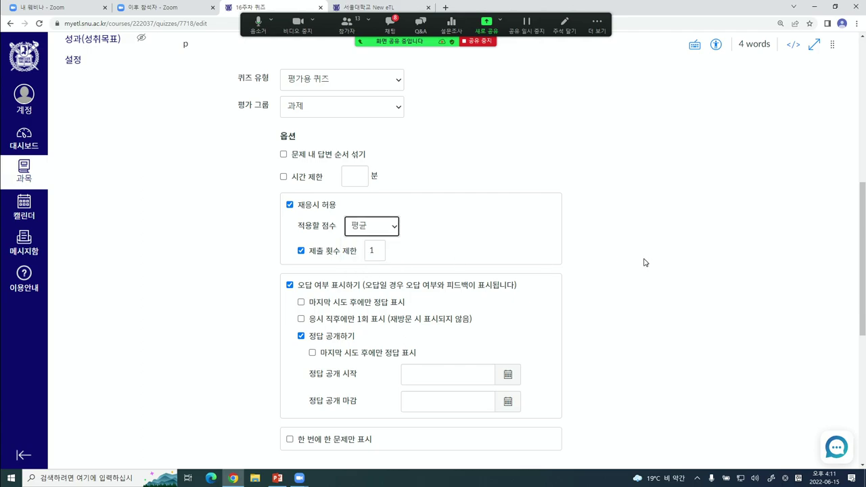
{"action": "left_click", "coordinate": [289, 205]}
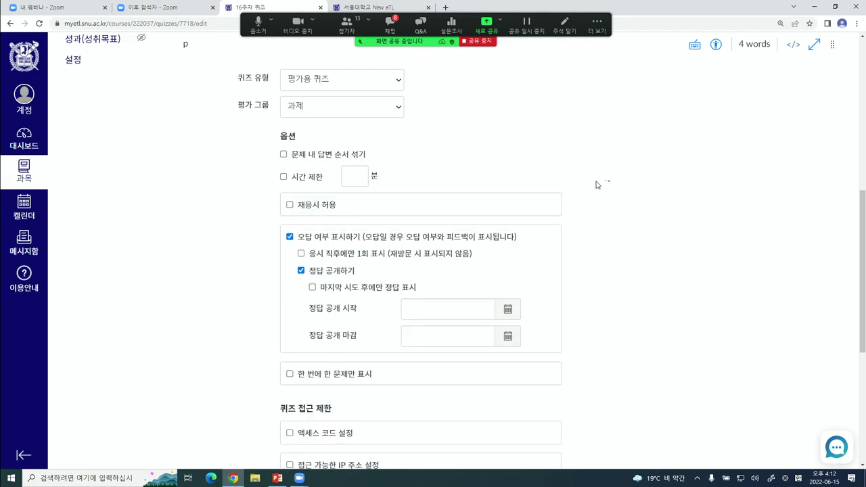
Turn 오답 여부 표시하기 off and back on, and re-enable 정답 공개하기 under it
{"action": "scroll", "coordinate": [677, 223], "scroll_direction": "down", "scroll_amount": 1}
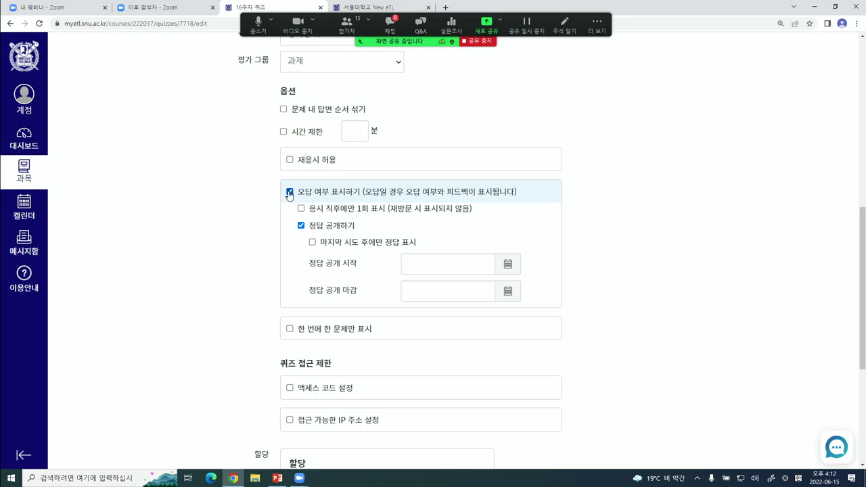
{"action": "left_click", "coordinate": [290, 192]}
{"action": "left_click", "coordinate": [289, 193]}
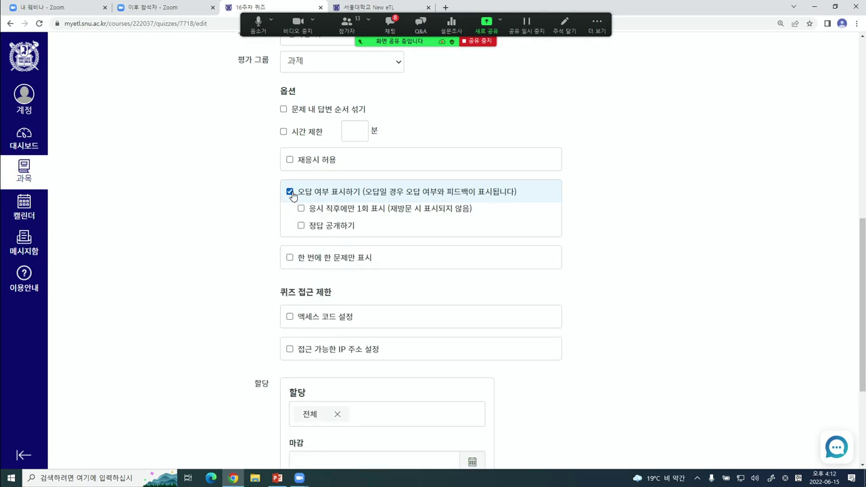
{"action": "left_click", "coordinate": [301, 226]}
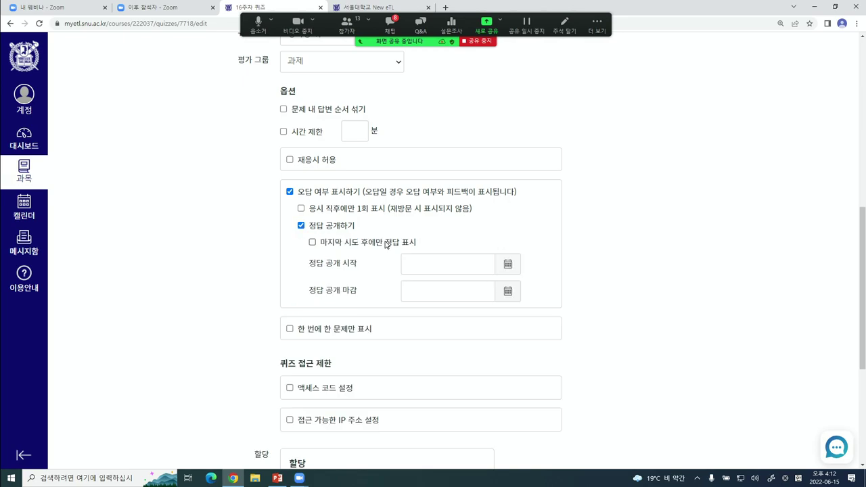
Set the 정답 공개 시작 date to 2022년 6월 16일
{"action": "left_click_drag", "start_coordinate": [314, 265], "coordinate": [360, 271]}
{"action": "left_click", "coordinate": [434, 272]}
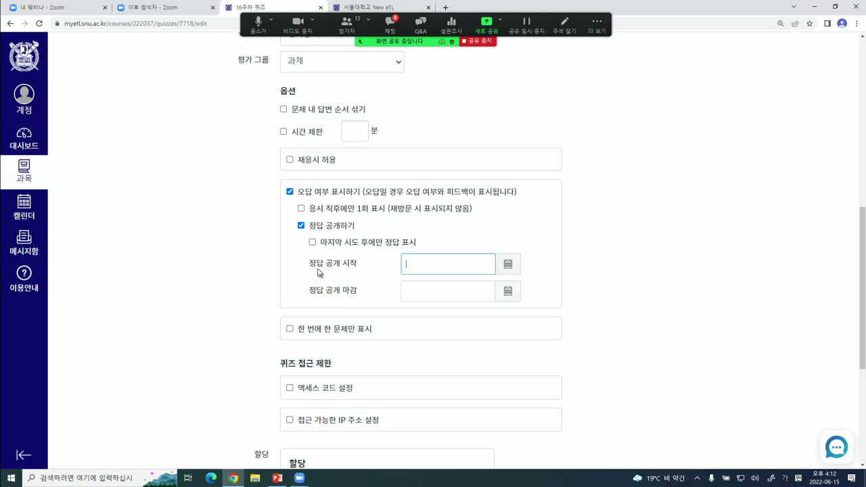
{"action": "left_click_drag", "start_coordinate": [317, 271], "coordinate": [359, 268]}
{"action": "left_click", "coordinate": [494, 263]}
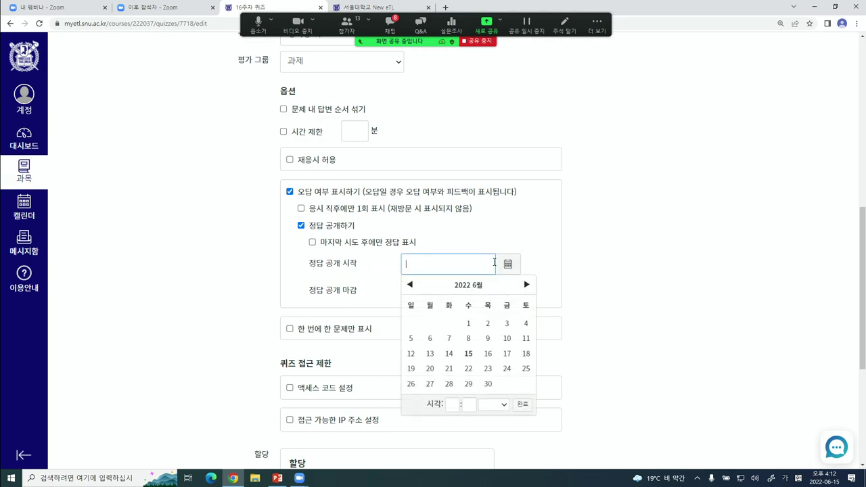
{"action": "left_click", "coordinate": [488, 353]}
{"action": "left_click", "coordinate": [653, 294]}
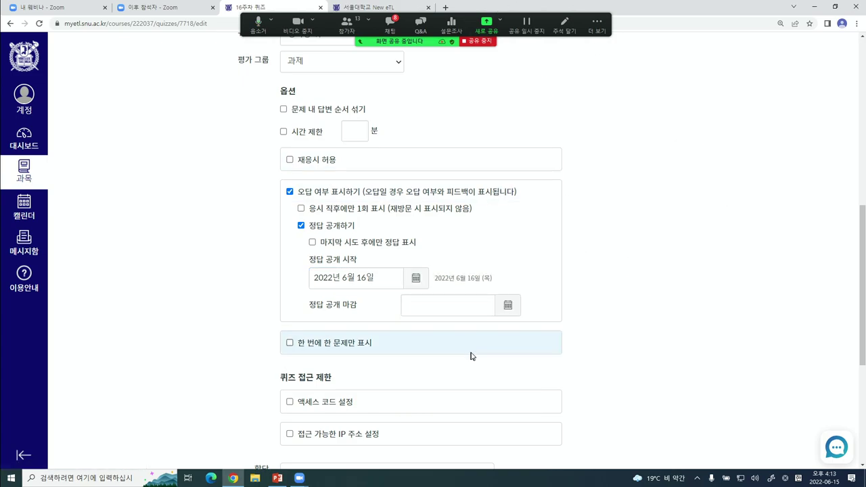
Enable 한 번에 한 문제만 표시 together with 답변 후 문제 잠금(이전 문제 이동 불가)
{"action": "scroll", "coordinate": [472, 357], "scroll_direction": "down", "scroll_amount": 2}
{"action": "scroll", "coordinate": [475, 367], "scroll_direction": "down", "scroll_amount": 1}
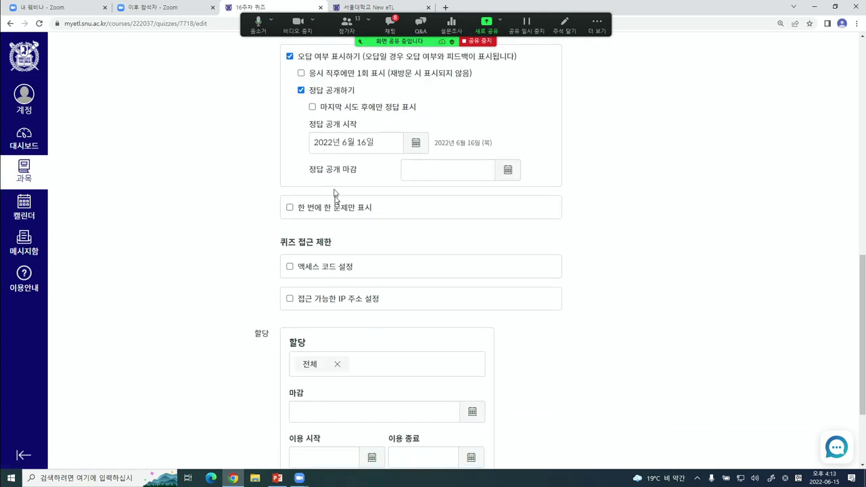
{"action": "left_click", "coordinate": [290, 208]}
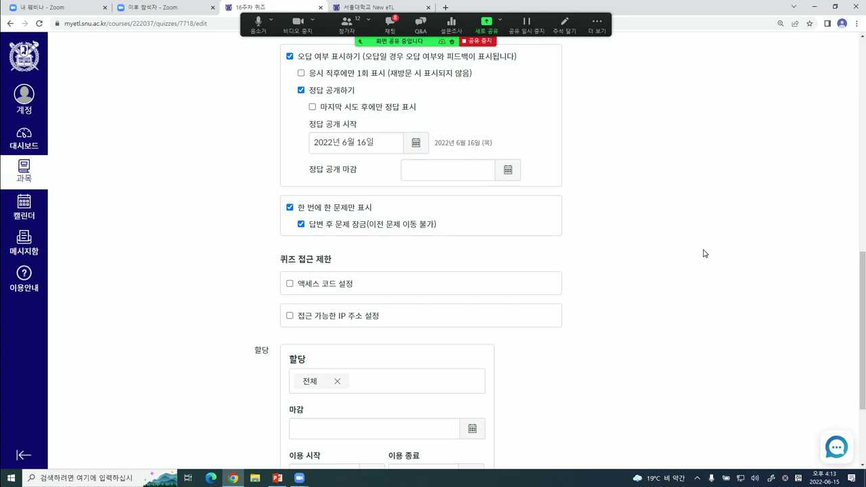
{"action": "scroll", "coordinate": [580, 197], "scroll_direction": "down", "scroll_amount": 2}
{"action": "scroll", "coordinate": [399, 228], "scroll_direction": "down", "scroll_amount": 1}
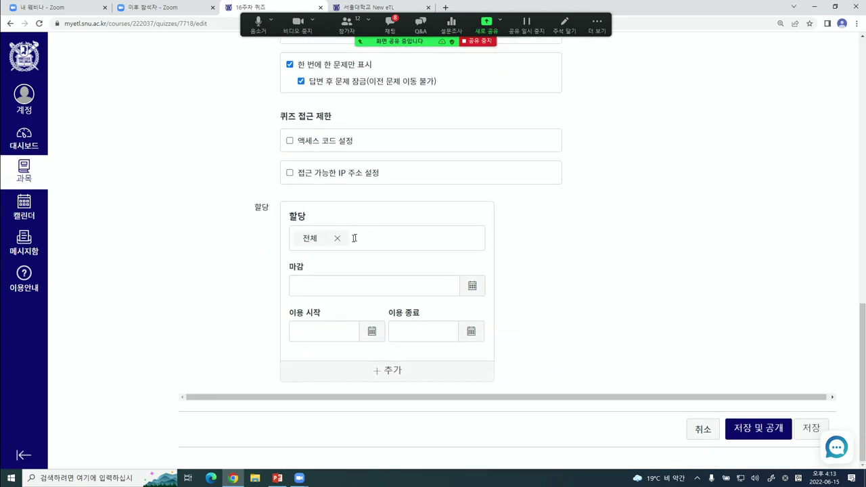
{"action": "left_click", "coordinate": [402, 242]}
{"action": "left_click", "coordinate": [587, 276]}
Start a new quiz question under 문제 작성 with the type 객관식(정답 하나)
{"action": "scroll", "coordinate": [532, 315], "scroll_direction": "up", "scroll_amount": 15}
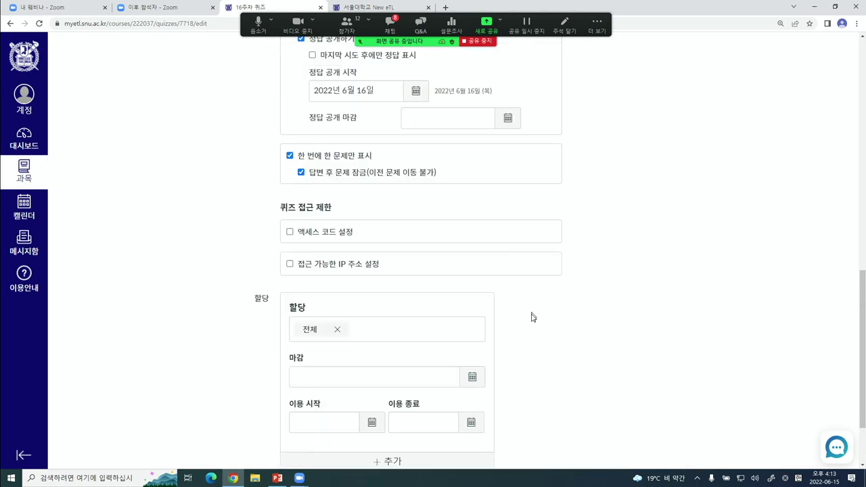
{"action": "left_click", "coordinate": [257, 152]}
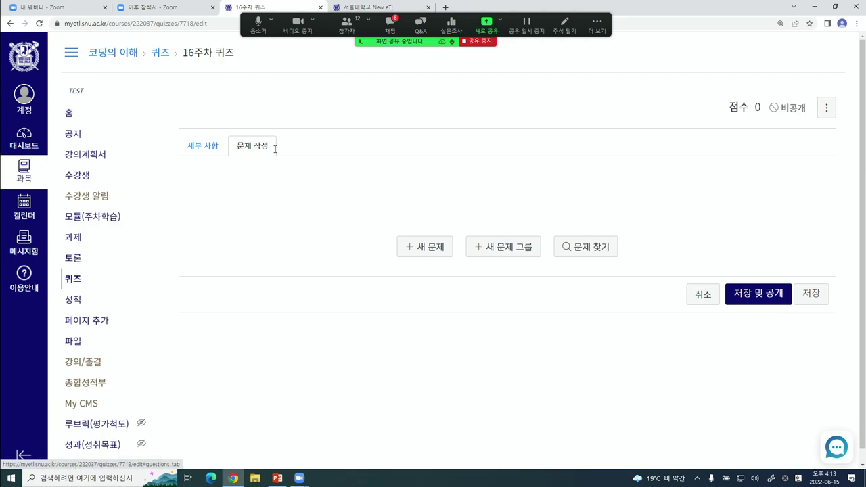
{"action": "left_click", "coordinate": [433, 245]}
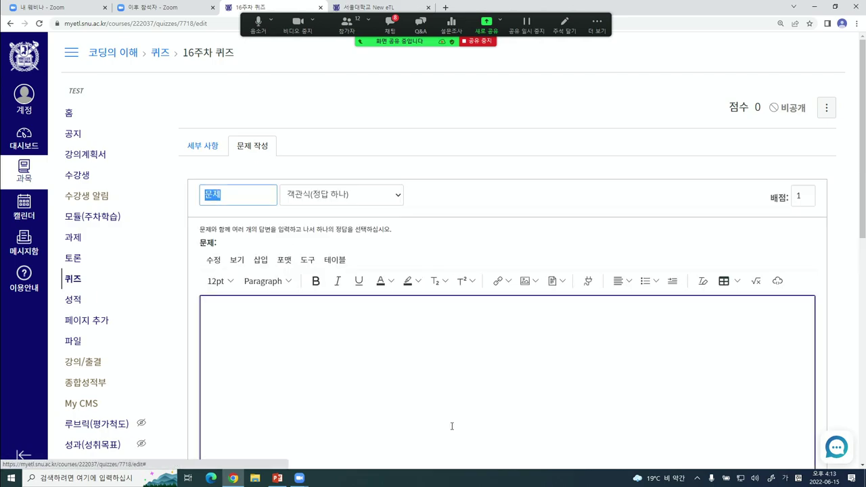
{"action": "scroll", "coordinate": [432, 421], "scroll_direction": "down", "scroll_amount": 1}
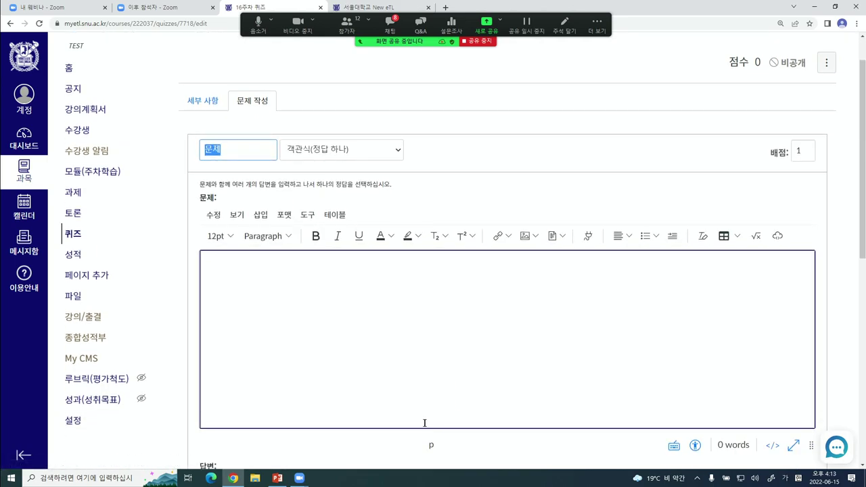
{"action": "left_click", "coordinate": [389, 145]}
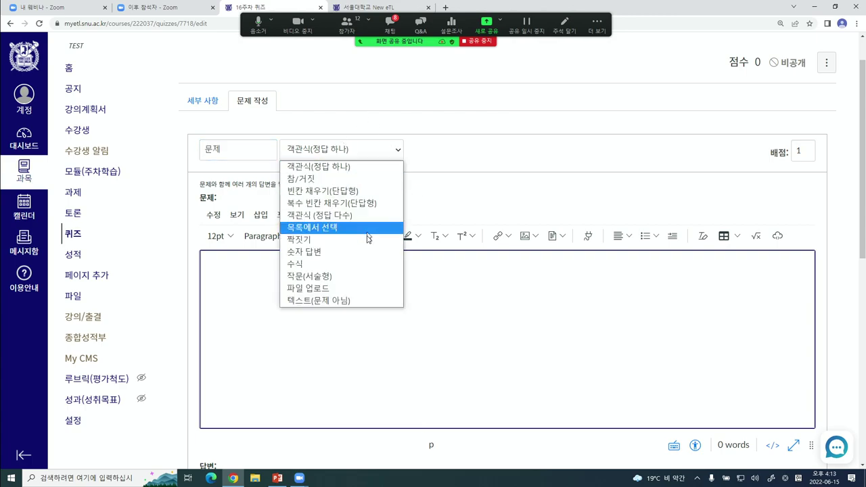
{"action": "left_click", "coordinate": [318, 167]}
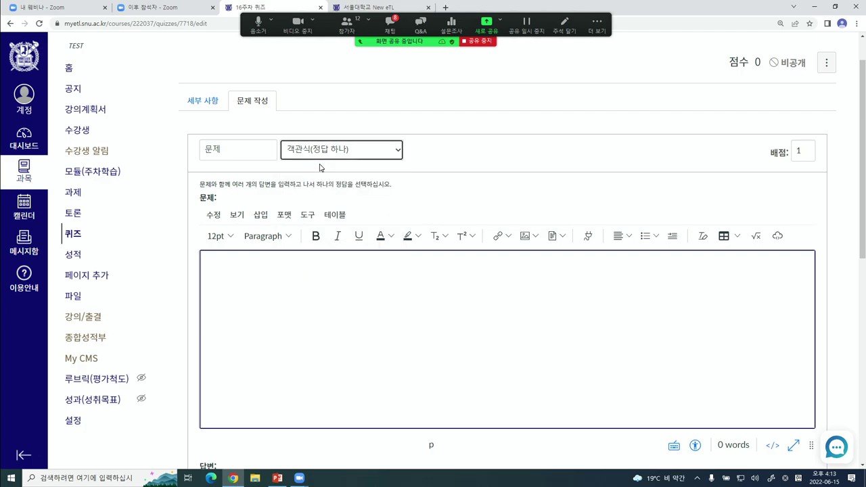
{"action": "left_click", "coordinate": [370, 303]}
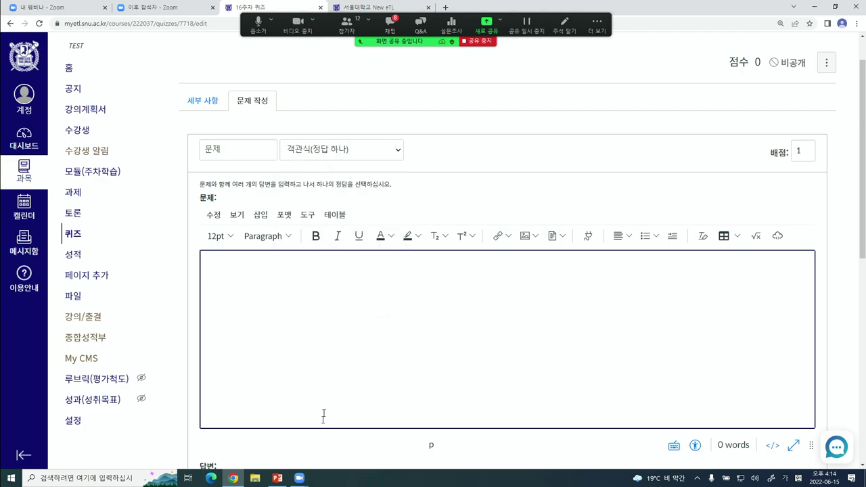
Set the question's 배점 to 10 and enter the question text "임진왜란이 발생한 연도는?"
{"action": "left_click", "coordinate": [810, 149]}
{"action": "type", "text": "0"}
{"action": "left_click", "coordinate": [509, 313]}
{"action": "type", "text": "임진왜란이 발새안"}
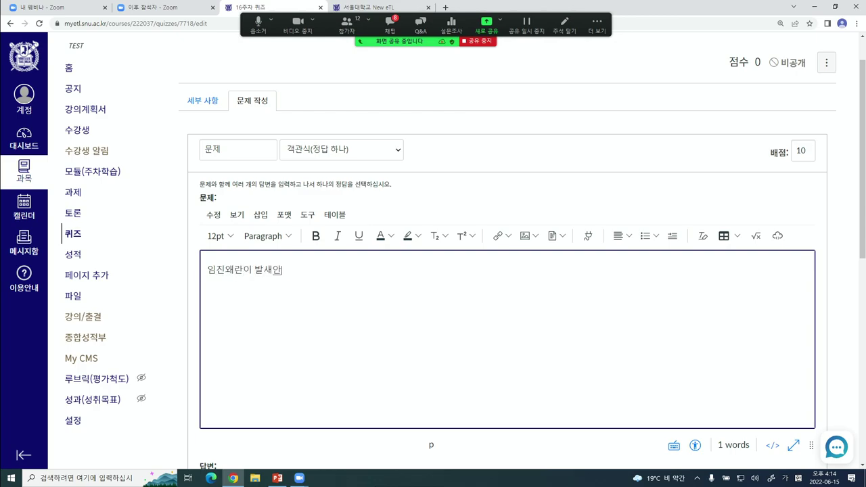
{"action": "type", "text": "한 연도느"}
{"action": "type", "text": "ㄴ?"}
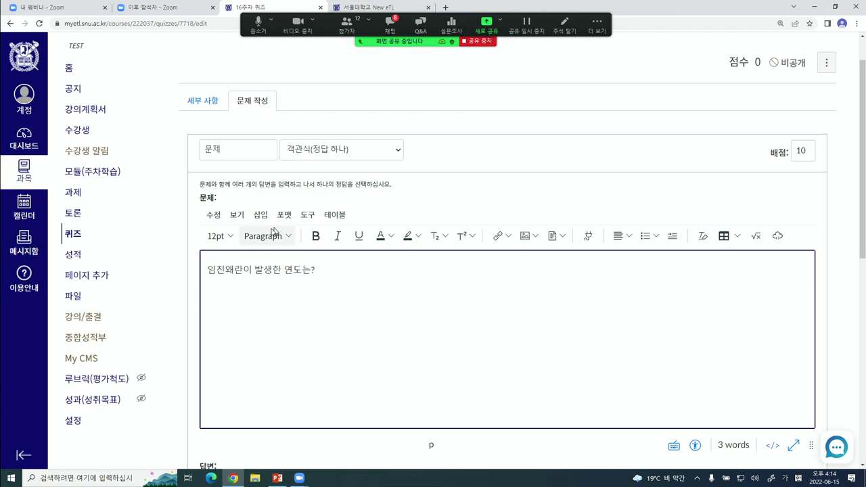
{"action": "left_click_drag", "start_coordinate": [323, 270], "coordinate": [169, 272]}
{"action": "scroll", "coordinate": [349, 296], "scroll_direction": "down", "scroll_amount": 3}
{"action": "left_click", "coordinate": [378, 177]}
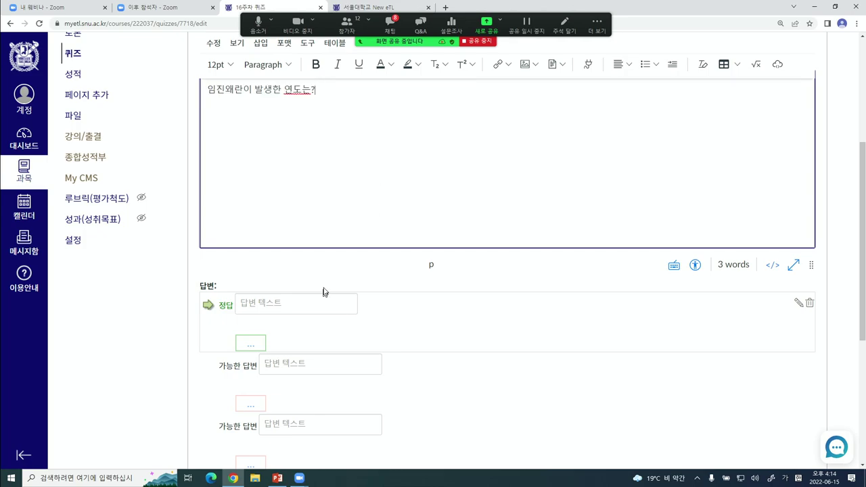
Try marking the other answers as 정답, and set the first answer as the correct one again
{"action": "scroll", "coordinate": [310, 344], "scroll_direction": "down", "scroll_amount": 2}
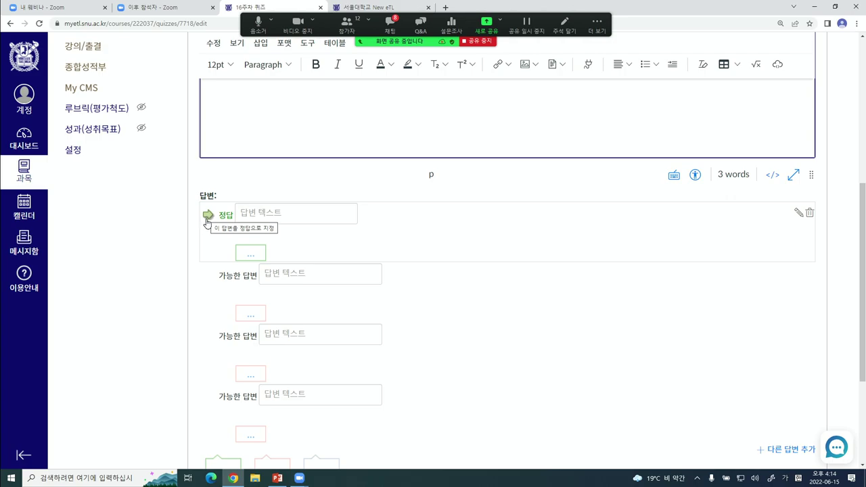
{"action": "left_click", "coordinate": [208, 276]}
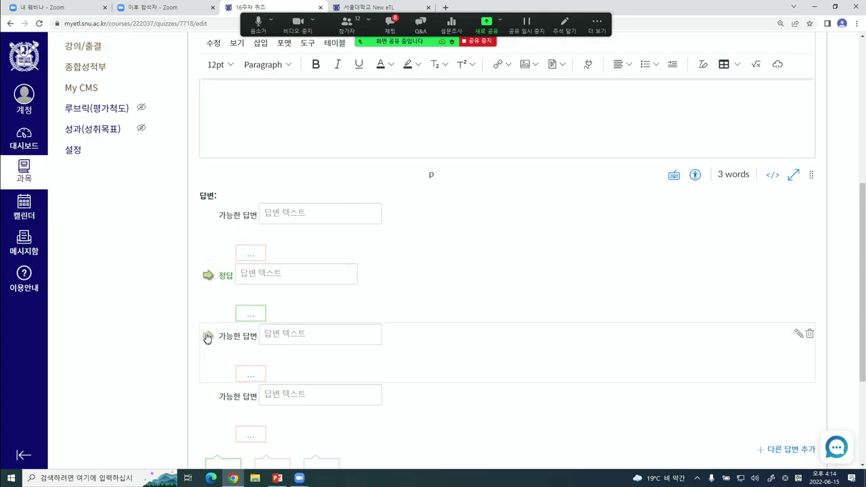
{"action": "left_click", "coordinate": [208, 338]}
{"action": "left_click", "coordinate": [208, 396]}
{"action": "left_click", "coordinate": [207, 277]}
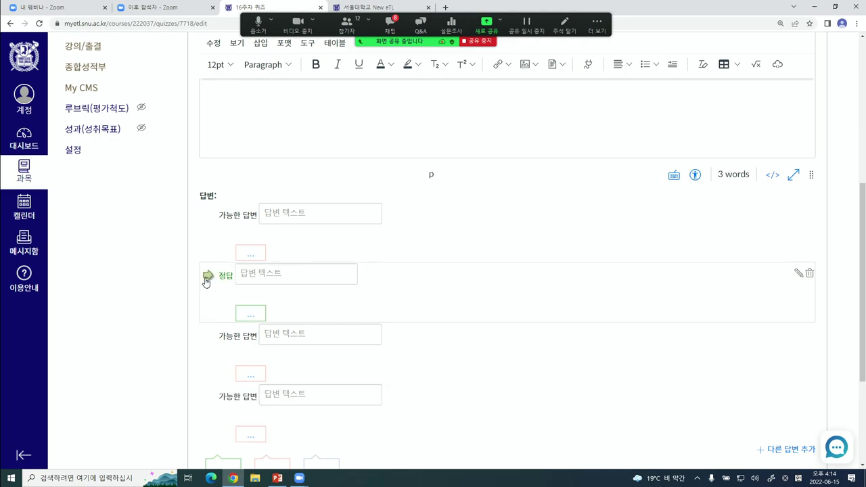
{"action": "left_click", "coordinate": [208, 341]}
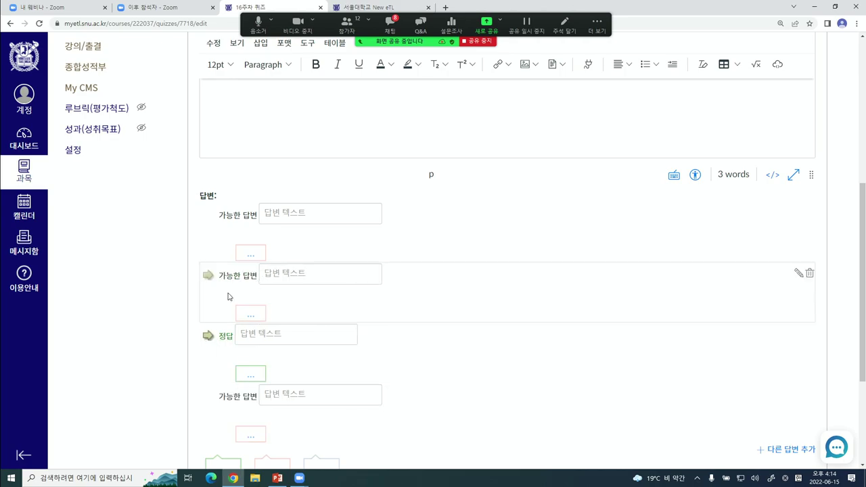
{"action": "left_click", "coordinate": [208, 216]}
Fill in 1592 as the correct answer and 1593, 1594 and 1595 as the other possible answers
{"action": "left_click", "coordinate": [281, 216]}
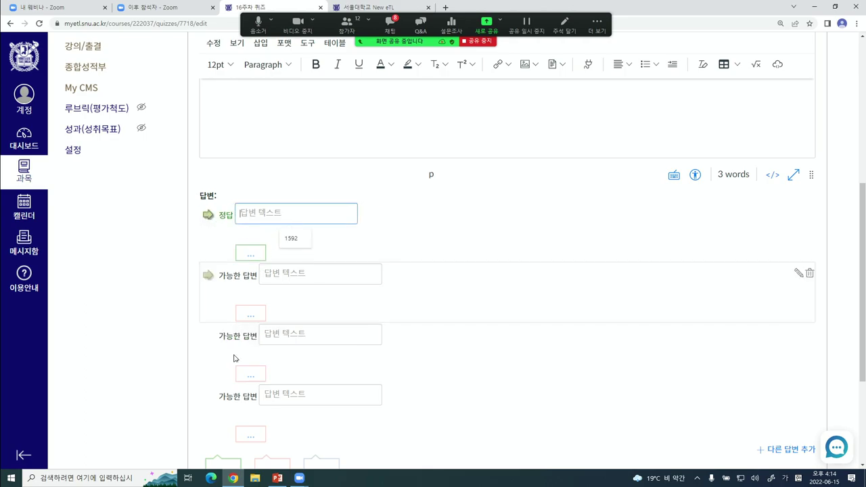
{"action": "left_click", "coordinate": [297, 239]}
{"action": "left_click", "coordinate": [332, 272]}
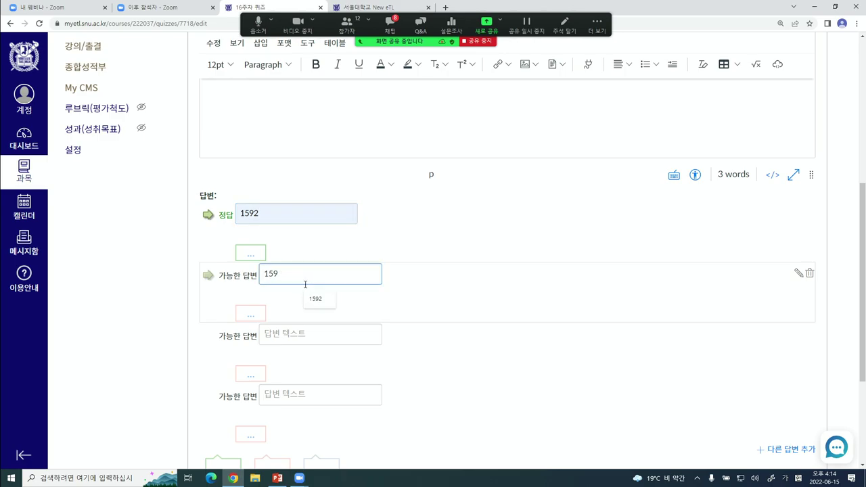
{"action": "type", "text": "1593"}
{"action": "left_click", "coordinate": [309, 333]}
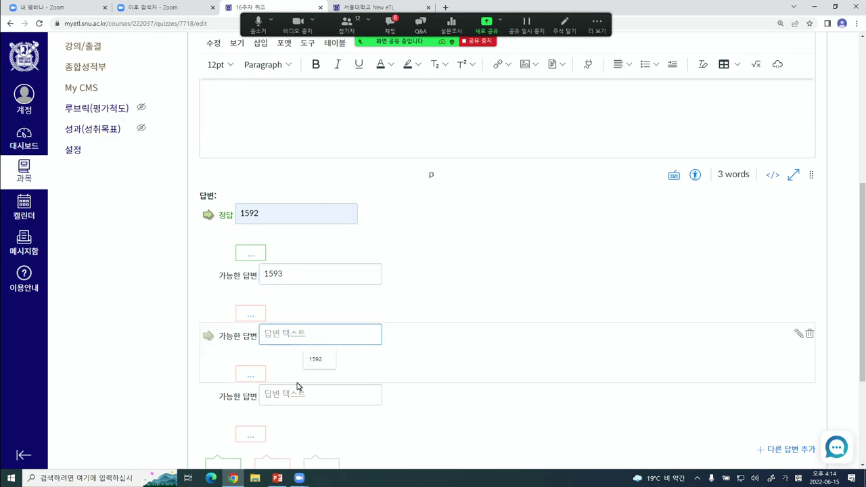
{"action": "left_click", "coordinate": [312, 358]}
{"action": "key", "text": "BackSpace"}
{"action": "type", "text": "4"}
{"action": "left_click", "coordinate": [305, 396]}
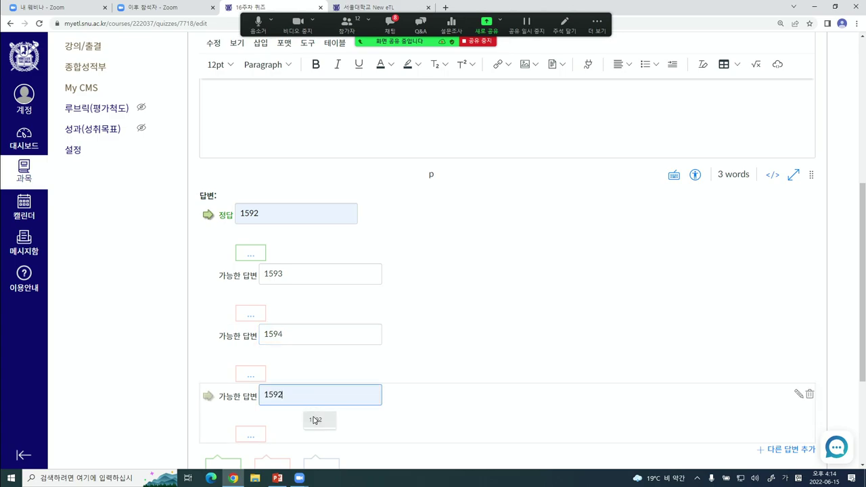
{"action": "left_click", "coordinate": [315, 419]}
{"action": "key", "text": "BackSpace"}
{"action": "type", "text": "5"}
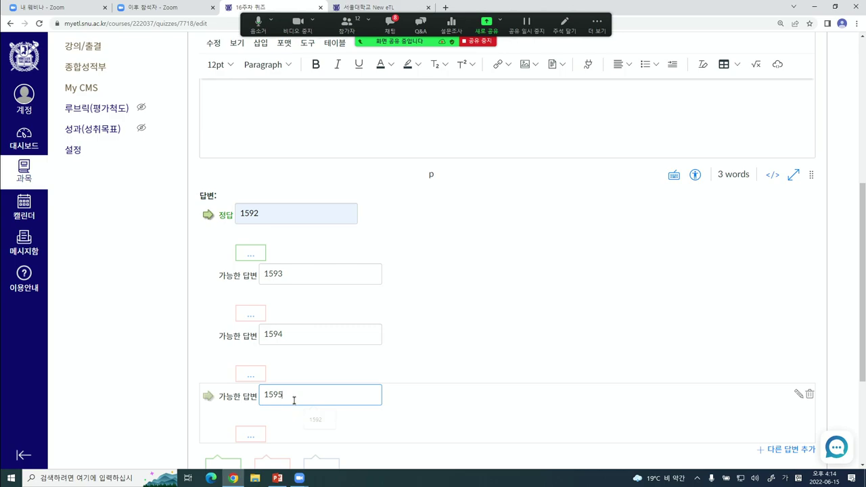
Update the question, and save and publish the 16주차 퀴즈 quiz
{"action": "scroll", "coordinate": [161, 306], "scroll_direction": "down", "scroll_amount": 2}
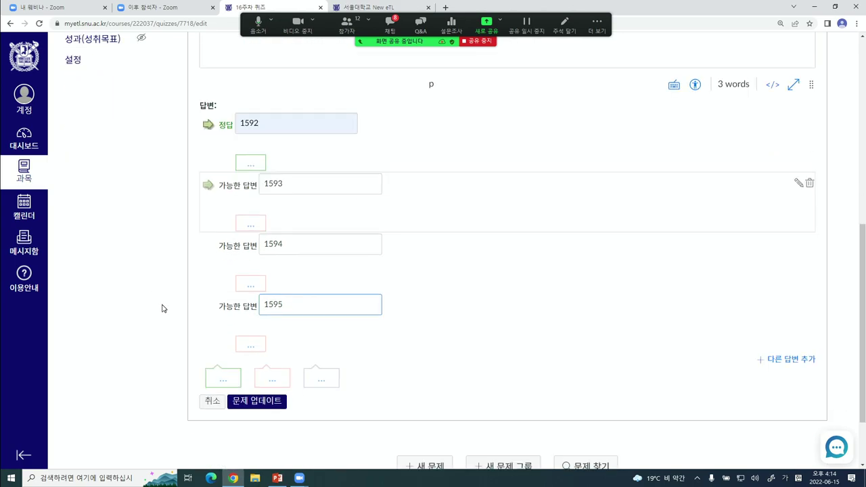
{"action": "scroll", "coordinate": [641, 276], "scroll_direction": "down", "scroll_amount": 1}
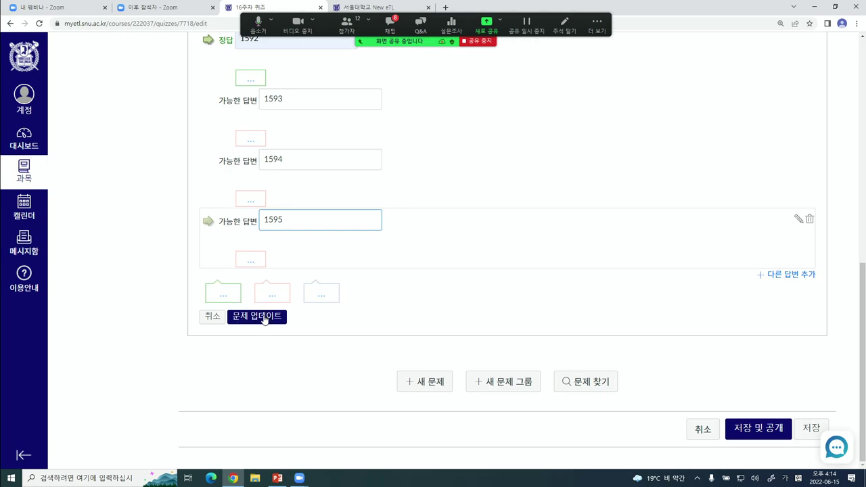
{"action": "left_click", "coordinate": [281, 373]}
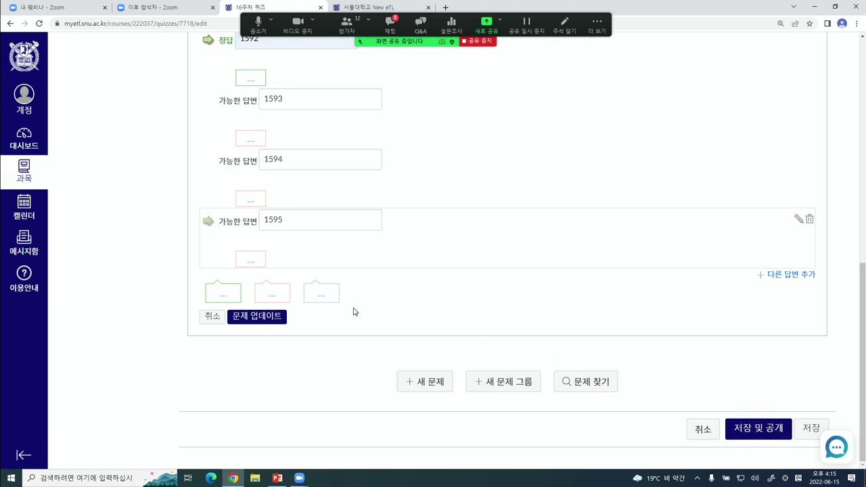
{"action": "left_click", "coordinate": [257, 316]}
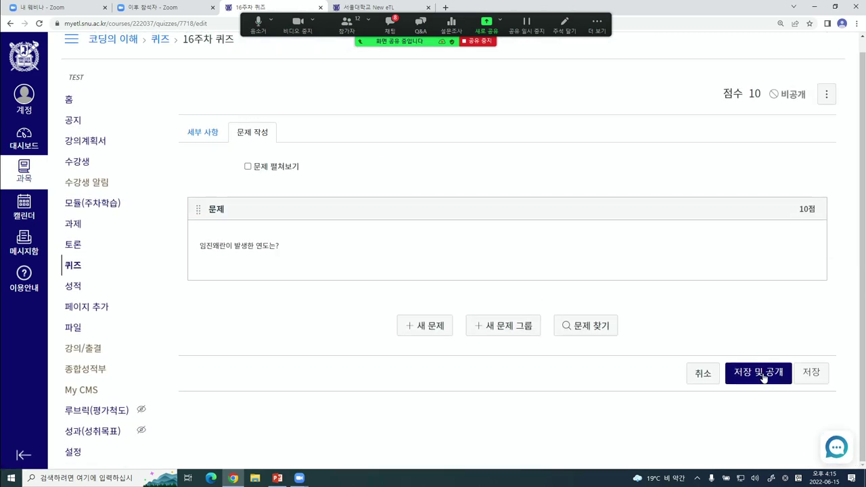
{"action": "left_click", "coordinate": [763, 377]}
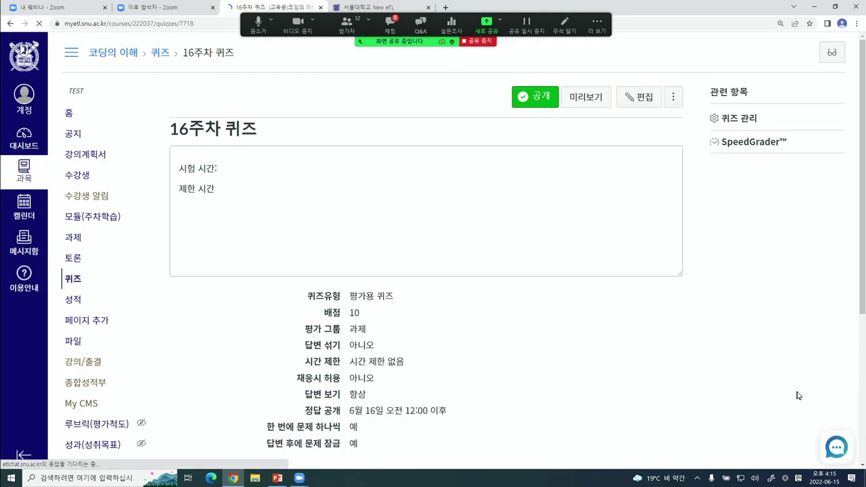
In the 16주차 module, set up a new 파일 item and choose [화이트]1콘텐츠 제작과정.pptx as its file
{"action": "left_click", "coordinate": [94, 220]}
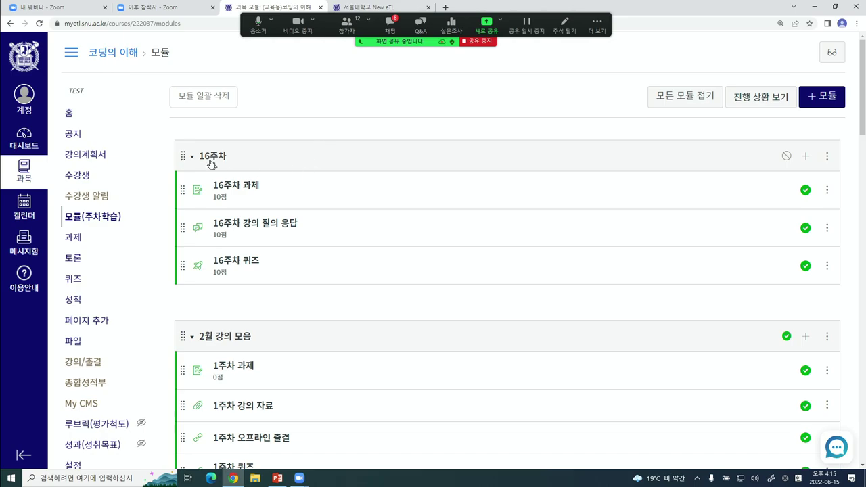
{"action": "left_click", "coordinate": [806, 156]}
{"action": "left_click", "coordinate": [273, 161]}
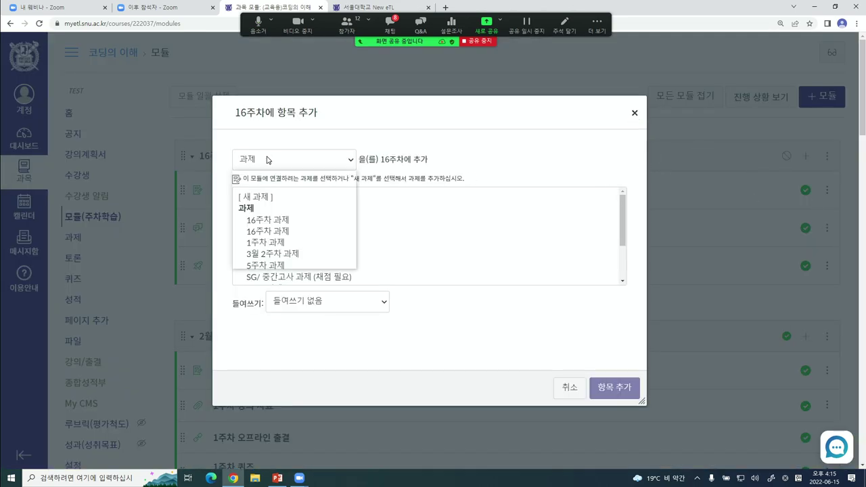
{"action": "left_click", "coordinate": [253, 202]}
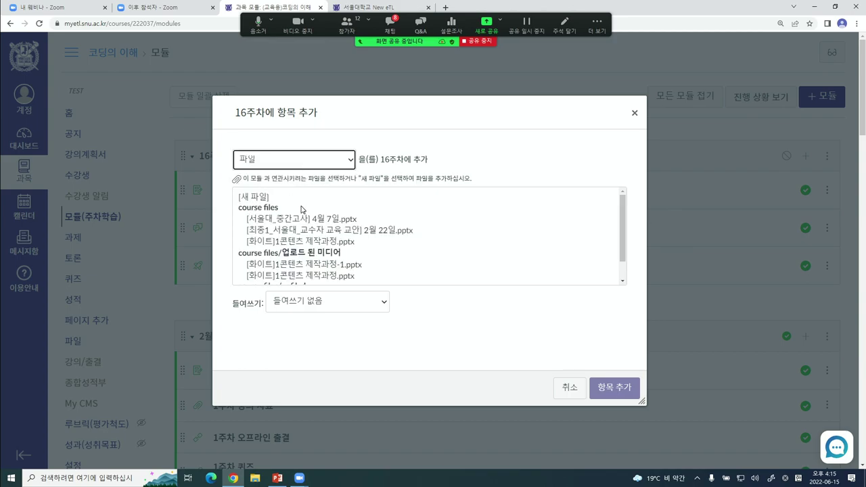
{"action": "left_click", "coordinate": [258, 197]}
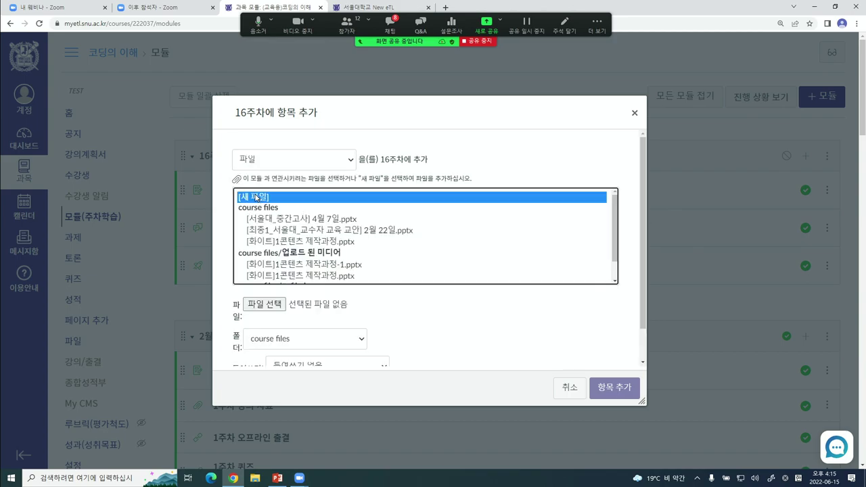
{"action": "left_click", "coordinate": [273, 307]}
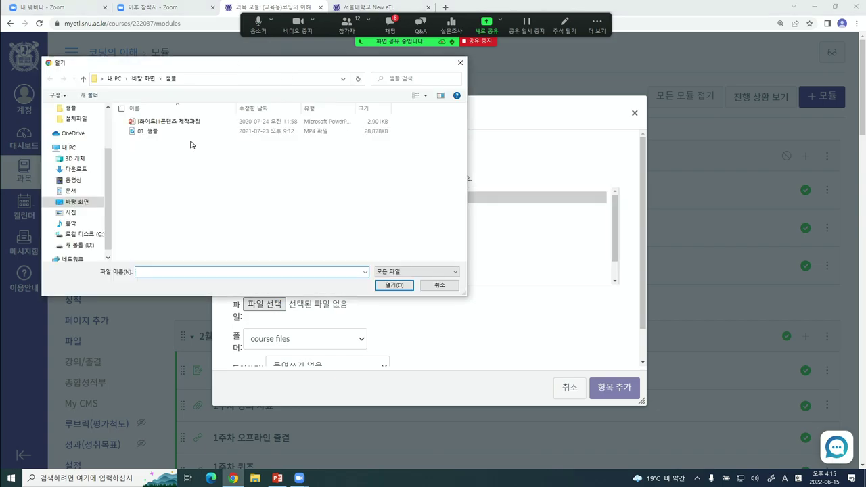
{"action": "double_click", "coordinate": [162, 122]}
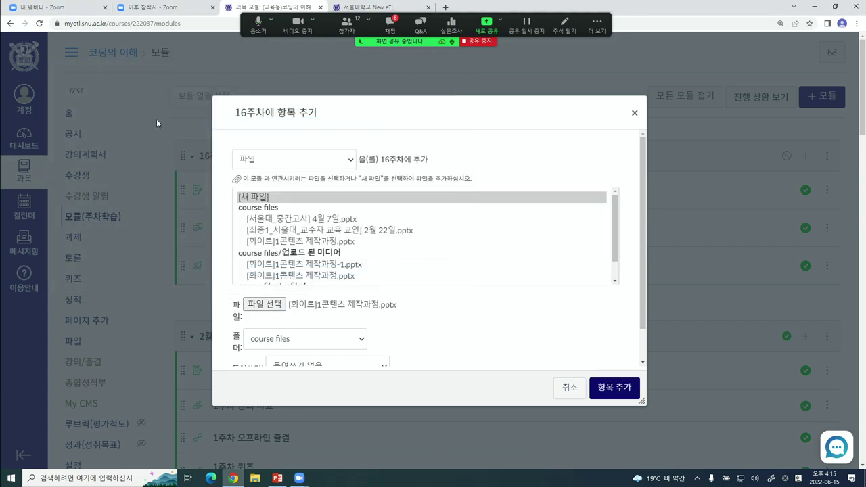
Add the file item to the 16주차 module, replacing the same-named file in the course files folder
{"action": "scroll", "coordinate": [291, 276], "scroll_direction": "down", "scroll_amount": 3}
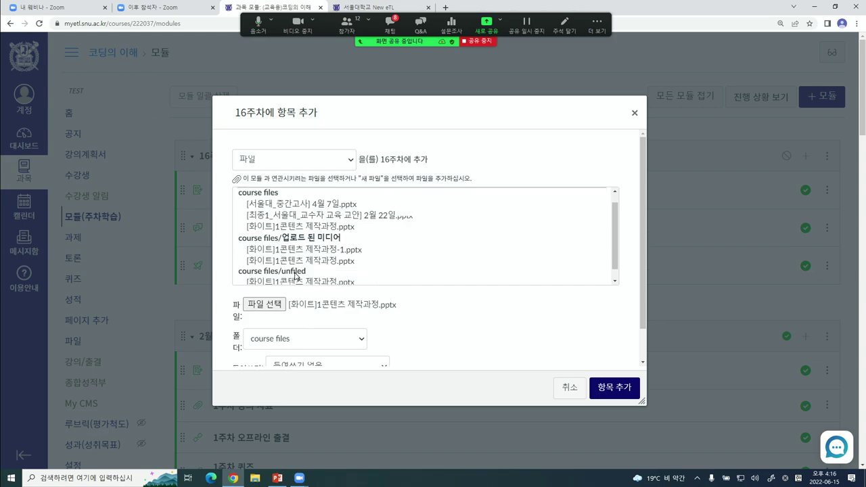
{"action": "scroll", "coordinate": [452, 328], "scroll_direction": "down", "scroll_amount": 1}
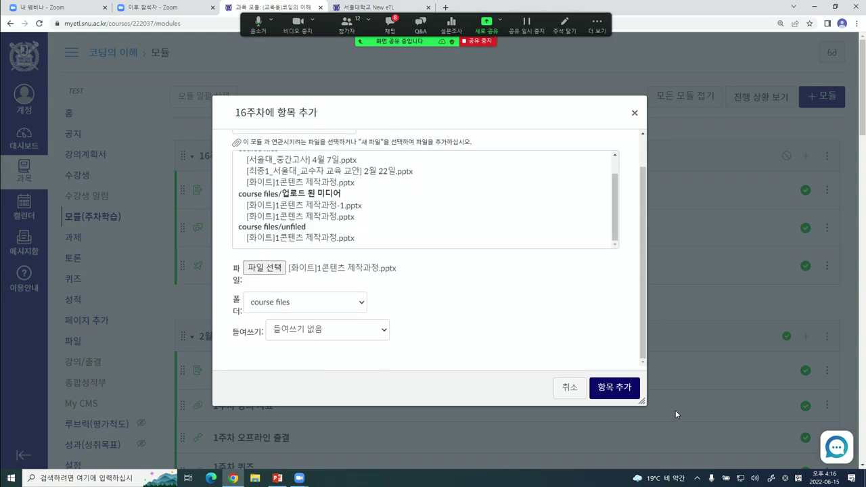
{"action": "left_click", "coordinate": [628, 389]}
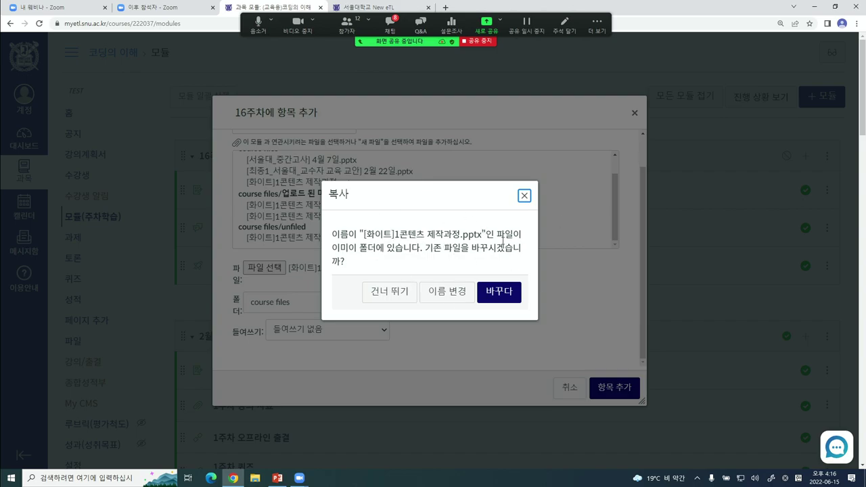
{"action": "left_click", "coordinate": [504, 292]}
{"action": "left_click", "coordinate": [618, 389]}
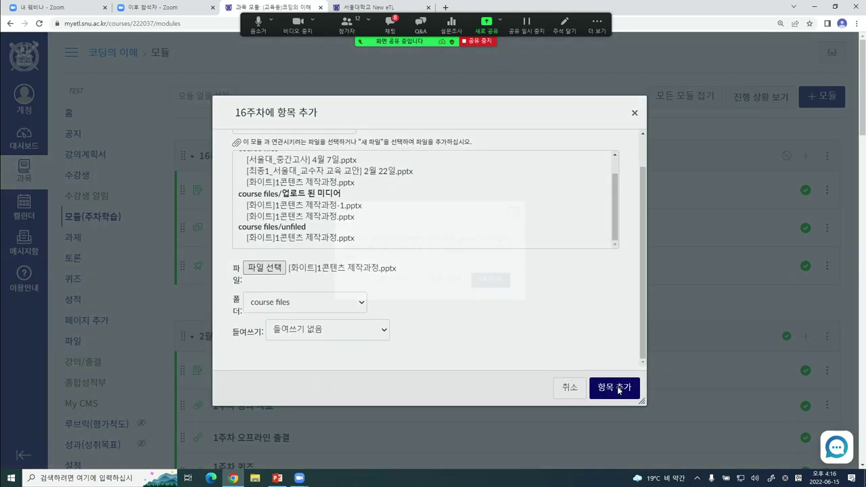
{"action": "left_click", "coordinate": [504, 293]}
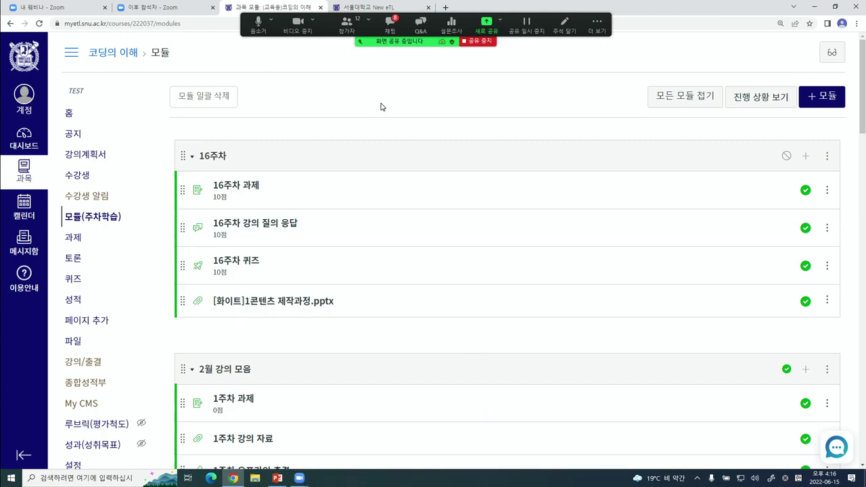
{"action": "left_click", "coordinate": [100, 220]}
{"action": "left_click", "coordinate": [804, 157]}
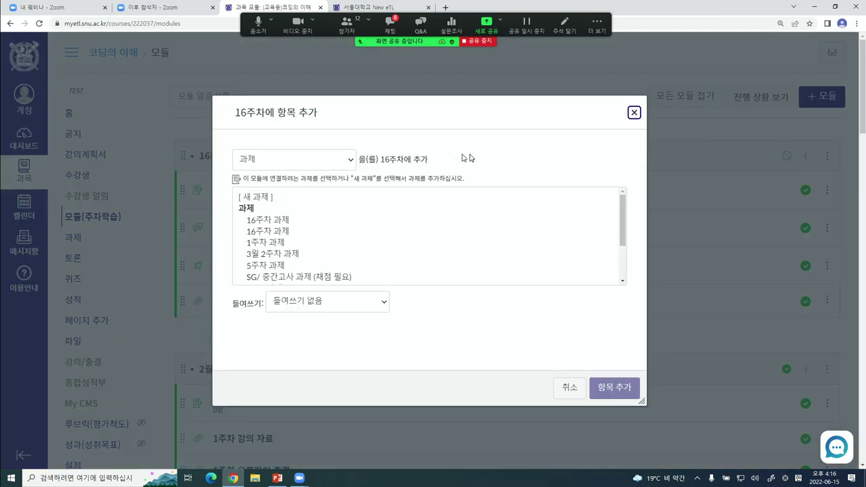
{"action": "left_click", "coordinate": [286, 163]}
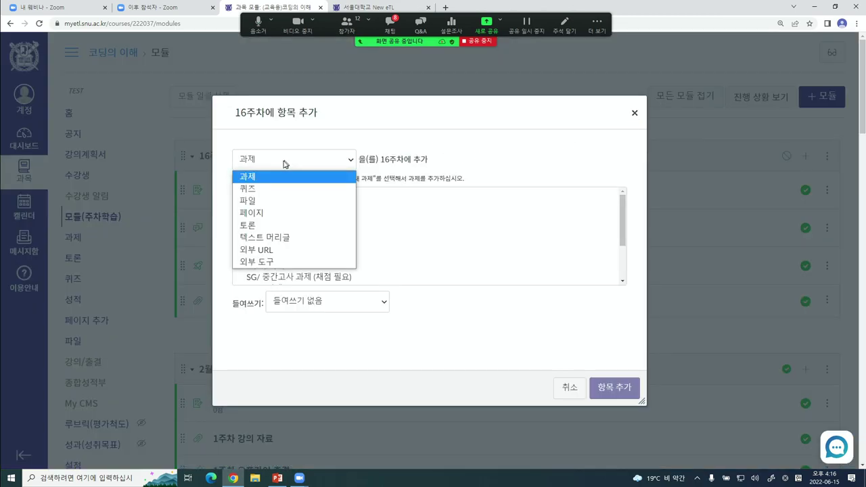
{"action": "left_click", "coordinate": [283, 262]}
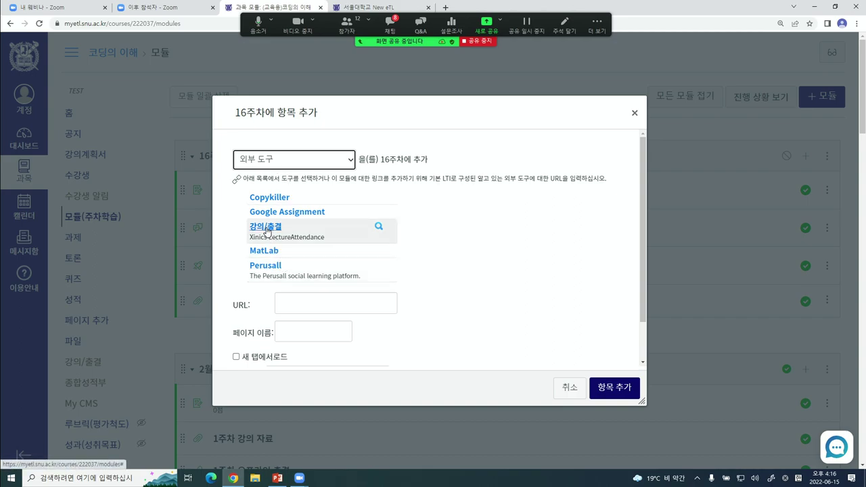
{"action": "left_click", "coordinate": [572, 395]}
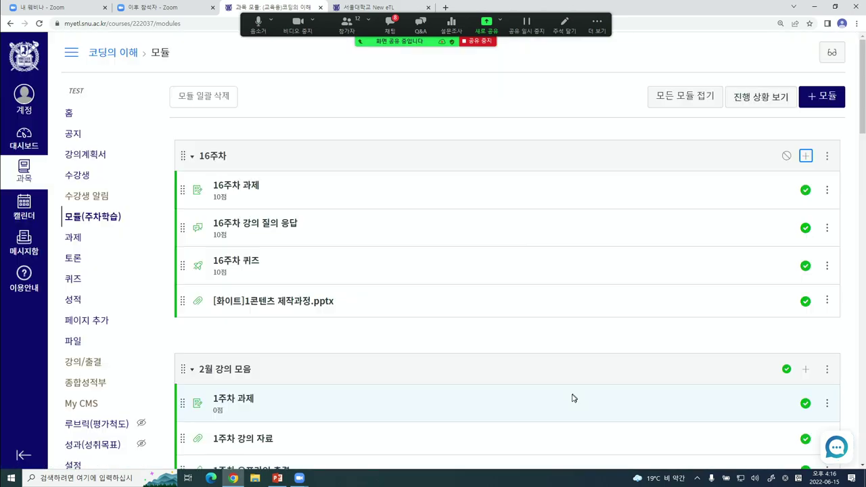
{"action": "left_click", "coordinate": [803, 157]}
{"action": "left_click", "coordinate": [309, 161]}
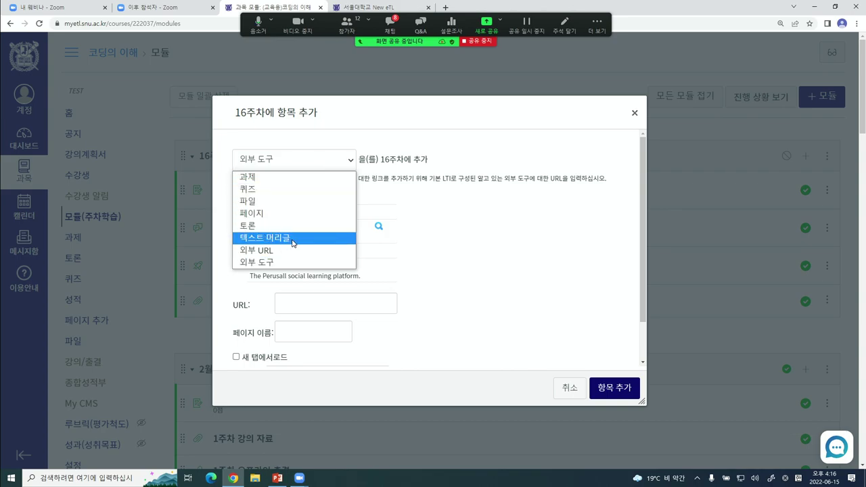
{"action": "left_click", "coordinate": [278, 263]}
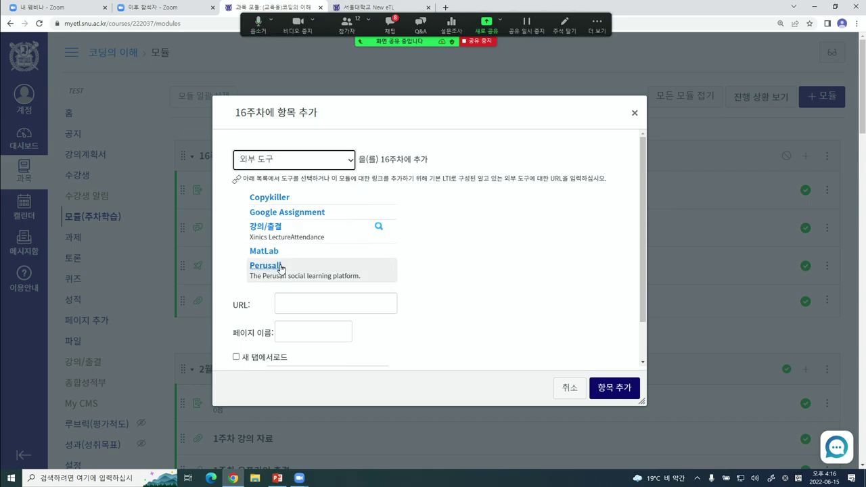
{"action": "left_click", "coordinate": [279, 228]}
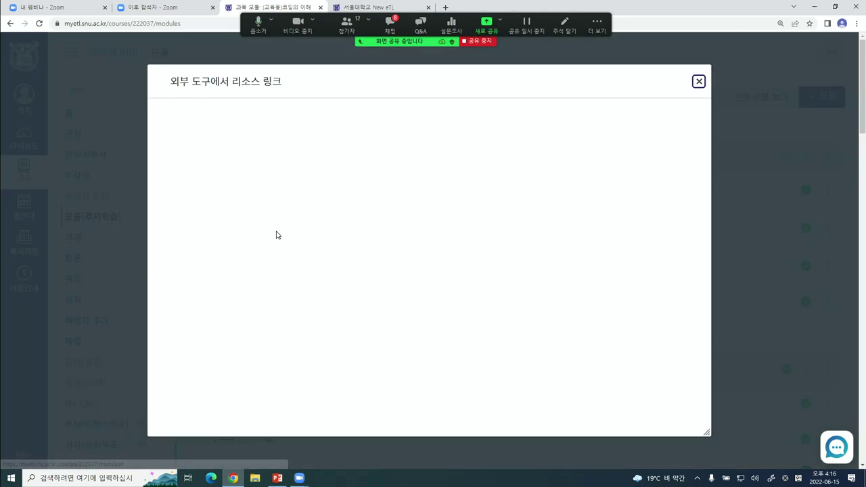
{"action": "left_click", "coordinate": [700, 81]}
{"action": "left_click", "coordinate": [481, 81]}
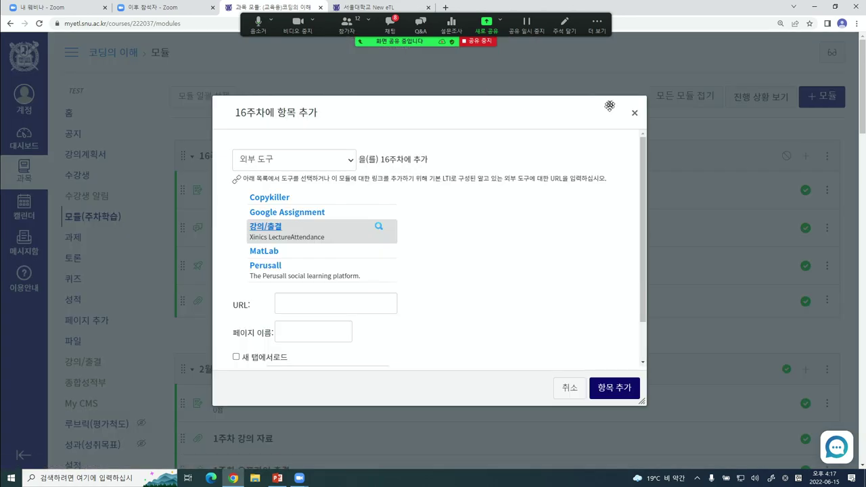
{"action": "left_click", "coordinate": [634, 113]}
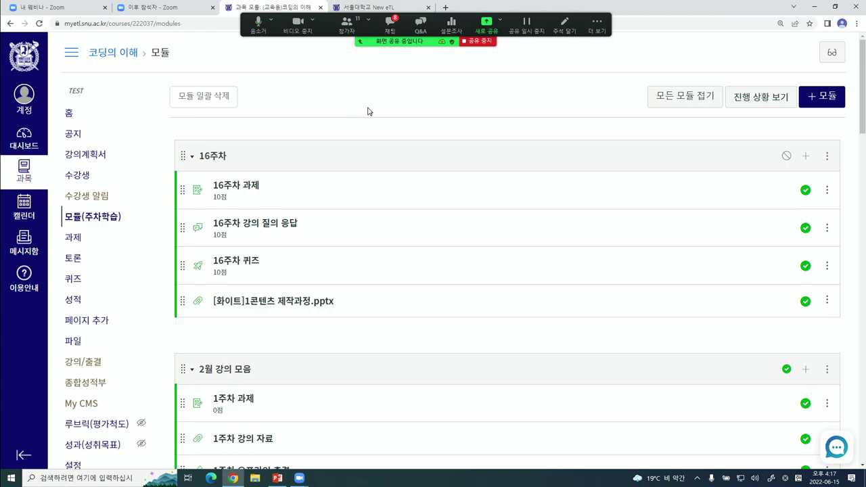
Look over the course's 강의/출결 page: the lecture list, the lecture types that can be added, and the 출결 현황
{"action": "left_click", "coordinate": [84, 364]}
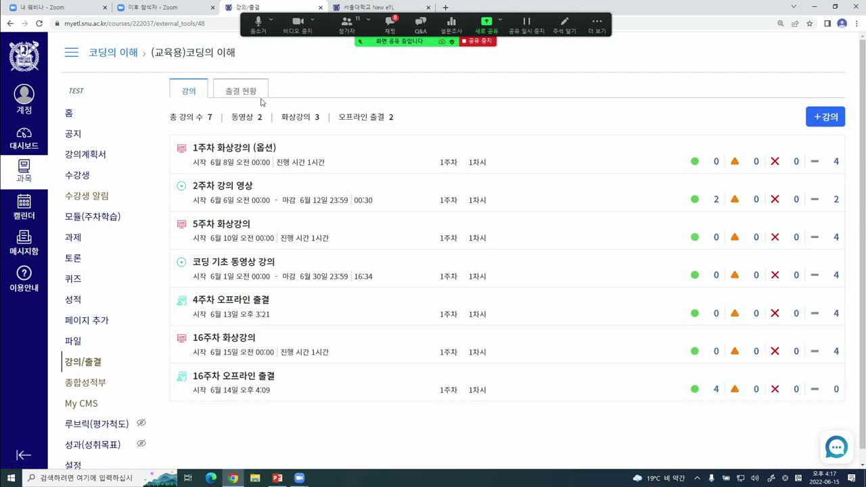
{"action": "left_click", "coordinate": [827, 116]}
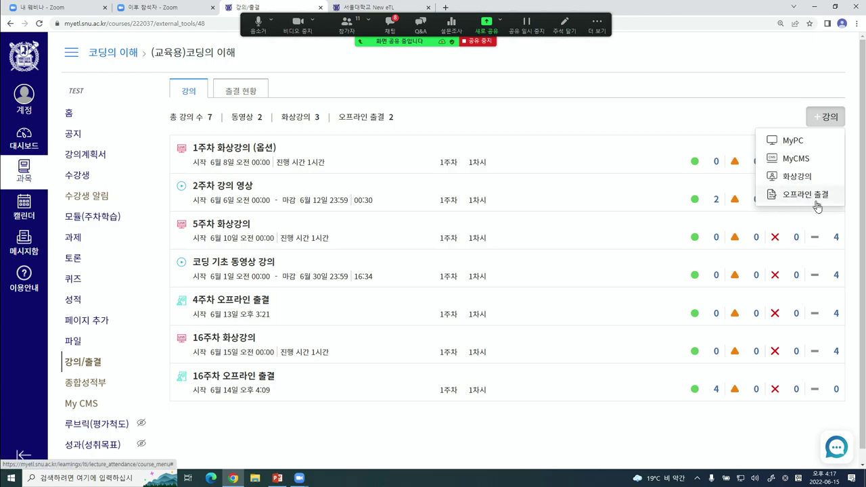
{"action": "left_click", "coordinate": [230, 88]}
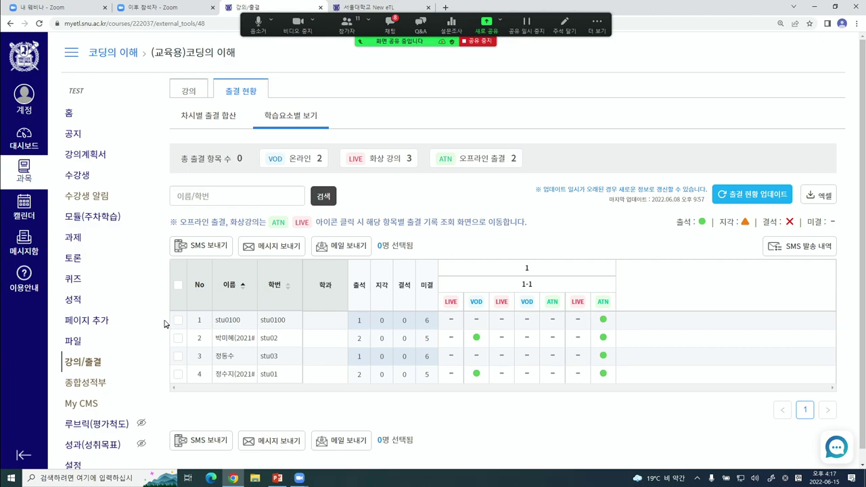
{"action": "left_click", "coordinate": [82, 221]}
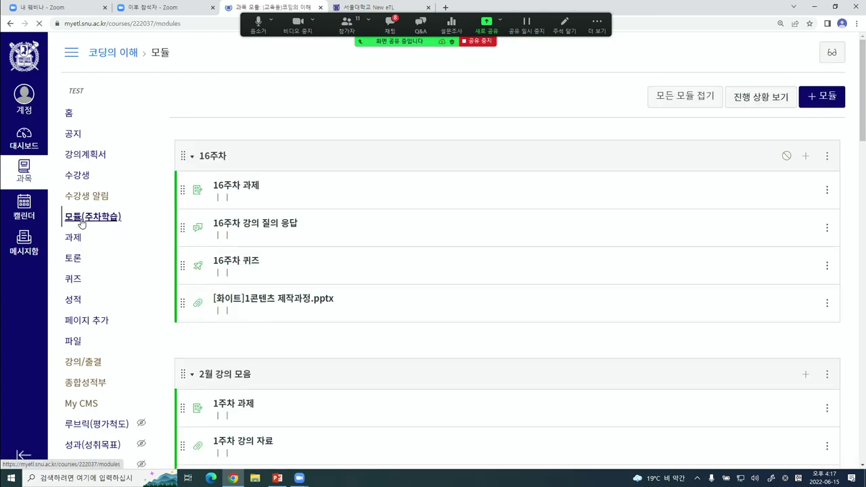
{"action": "scroll", "coordinate": [83, 242], "scroll_direction": "down", "scroll_amount": 1}
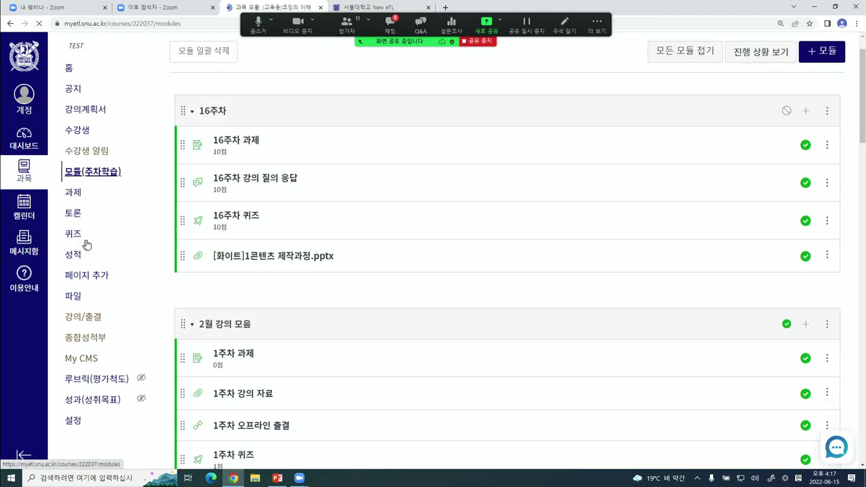
{"action": "left_click", "coordinate": [96, 323]}
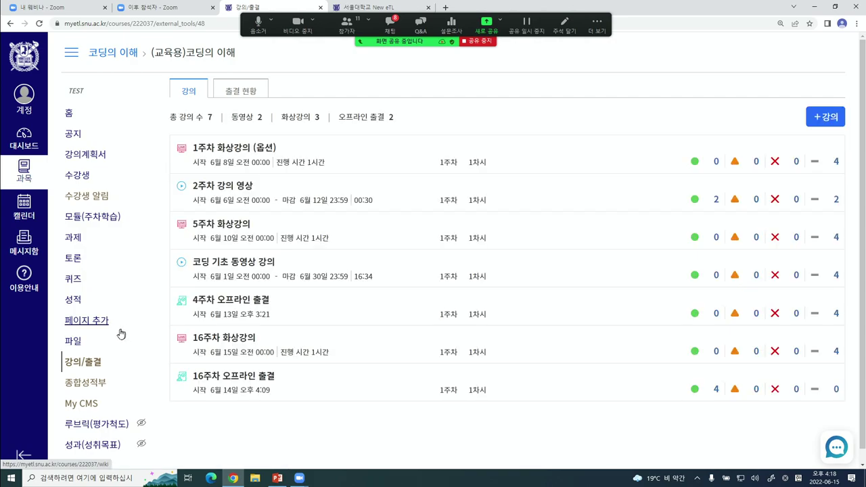
In the 16주차 module, start a new 외부 도구 item with 강의/출결 and choose 1주차 강의 from MyCMS as its content
{"action": "left_click", "coordinate": [113, 222]}
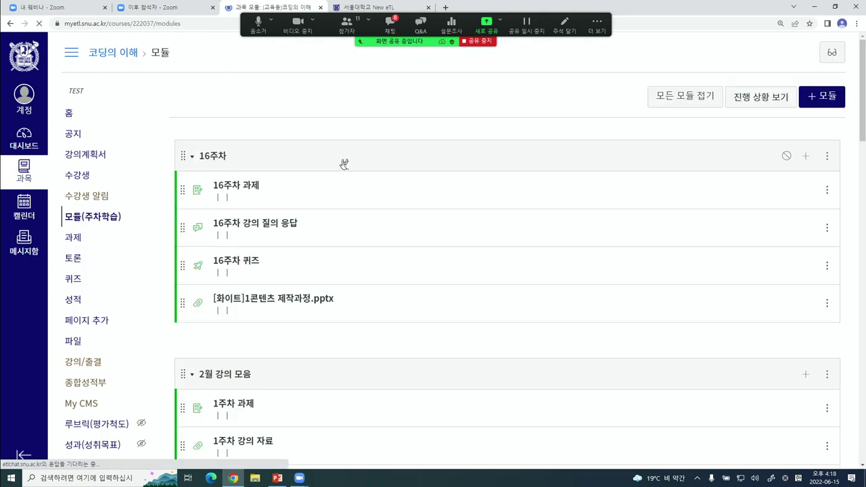
{"action": "left_click", "coordinate": [806, 156]}
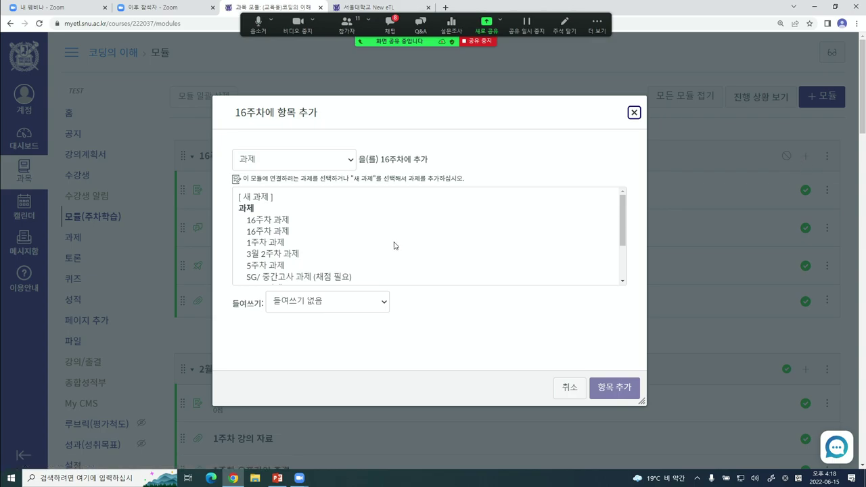
{"action": "left_click", "coordinate": [284, 160]}
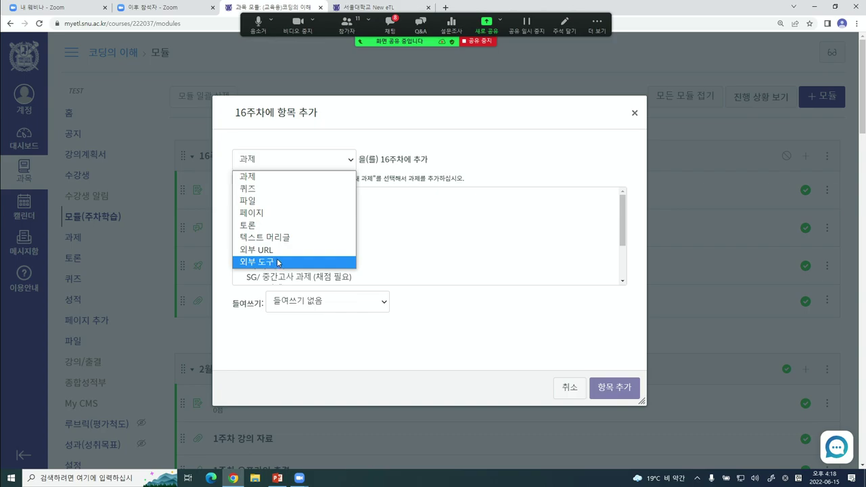
{"action": "left_click", "coordinate": [284, 263]}
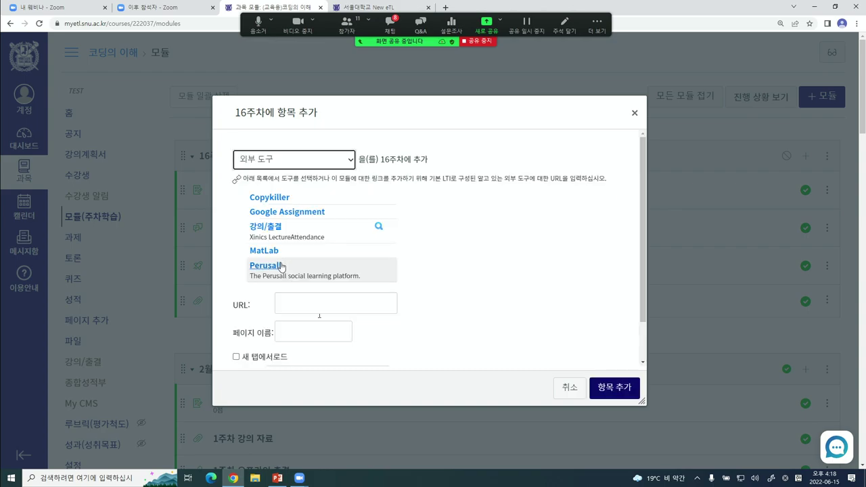
{"action": "left_click", "coordinate": [276, 226]}
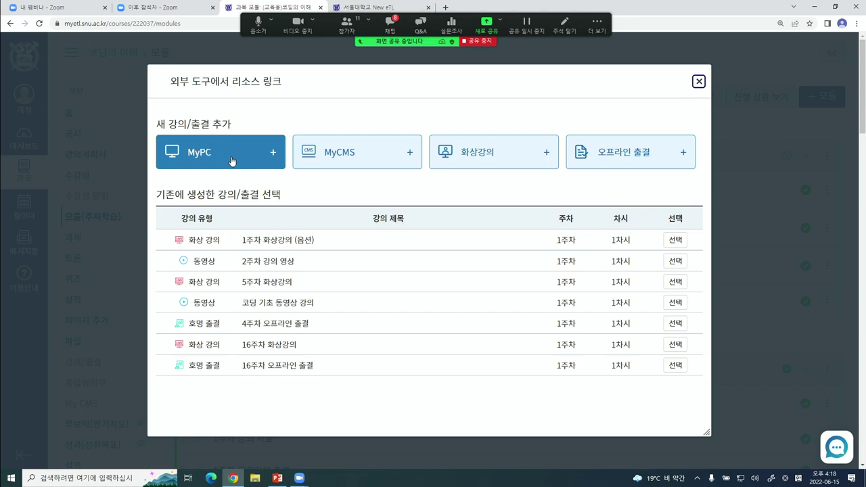
{"action": "left_click", "coordinate": [364, 161]}
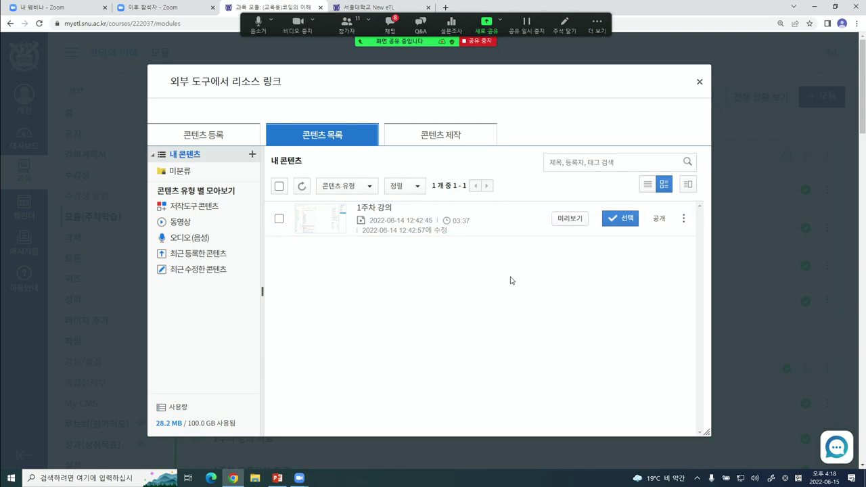
{"action": "left_click", "coordinate": [626, 219]}
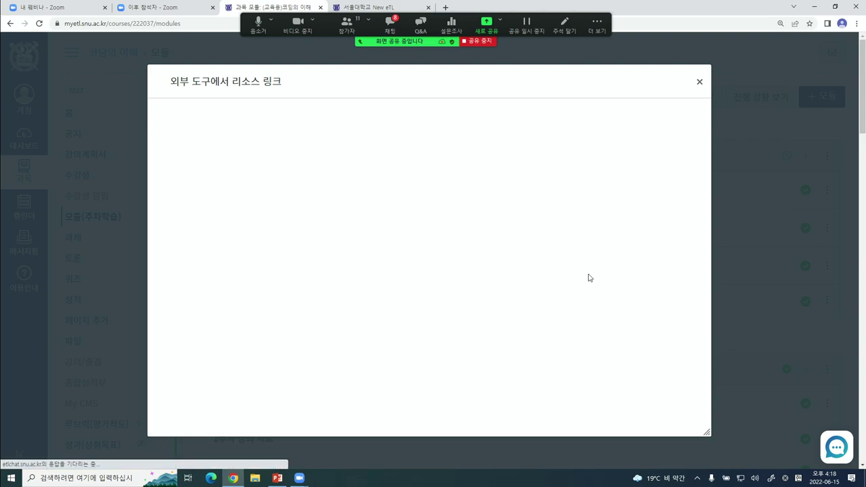
Examine the 1주차 강의 lecture's 출결 체크, week and session, 학습 인정 기간 and 지각 인정기간 settings, keeping attendance checking on
{"action": "scroll", "coordinate": [444, 234], "scroll_direction": "down", "scroll_amount": 4}
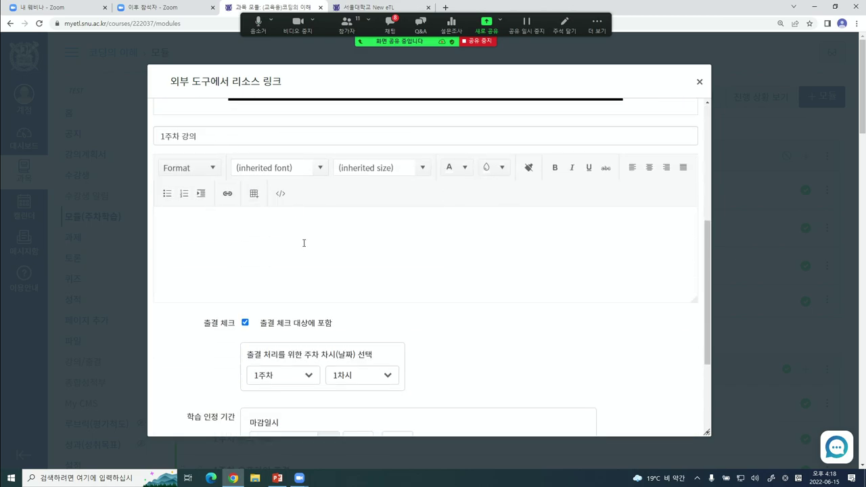
{"action": "scroll", "coordinate": [303, 244], "scroll_direction": "down", "scroll_amount": 1}
{"action": "left_click_drag", "start_coordinate": [203, 233], "coordinate": [238, 237]}
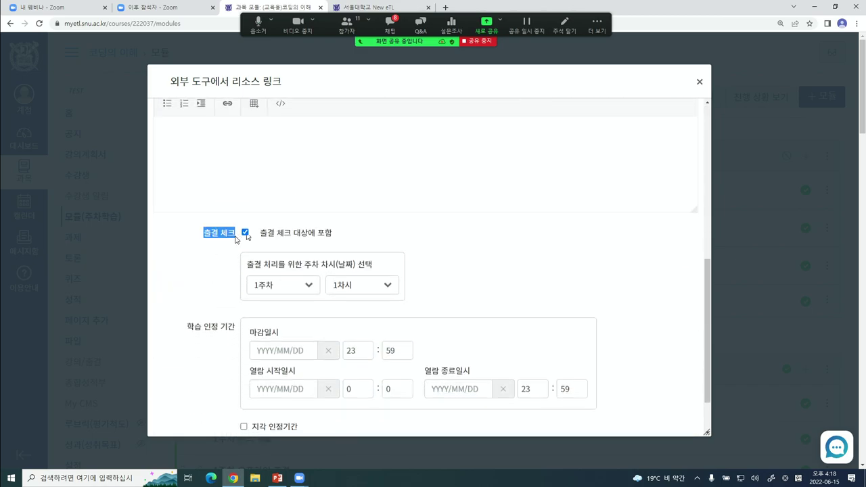
{"action": "left_click", "coordinate": [340, 230]}
{"action": "triple_click", "coordinate": [270, 232]}
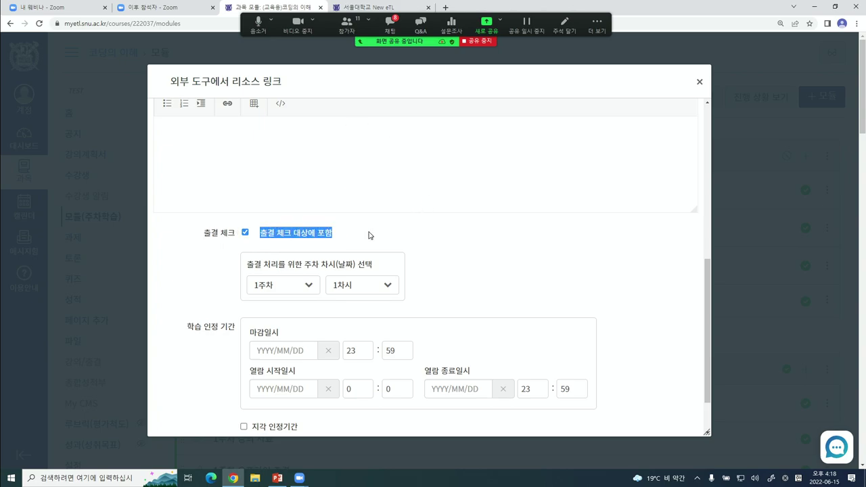
{"action": "left_click", "coordinate": [357, 234]}
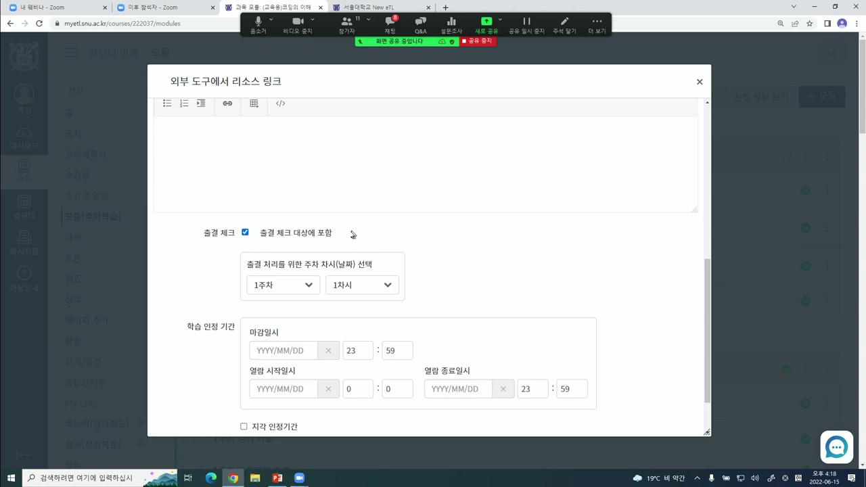
{"action": "left_click", "coordinate": [245, 233]}
{"action": "left_click", "coordinate": [245, 234]}
{"action": "scroll", "coordinate": [289, 265], "scroll_direction": "down", "scroll_amount": 1}
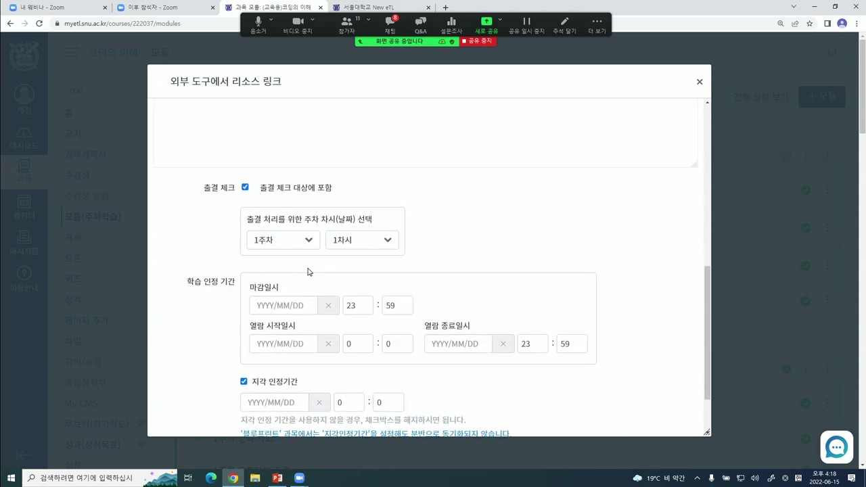
{"action": "scroll", "coordinate": [284, 248], "scroll_direction": "down", "scroll_amount": 2}
{"action": "left_click_drag", "start_coordinate": [264, 115], "coordinate": [332, 115]}
{"action": "left_click", "coordinate": [345, 116]}
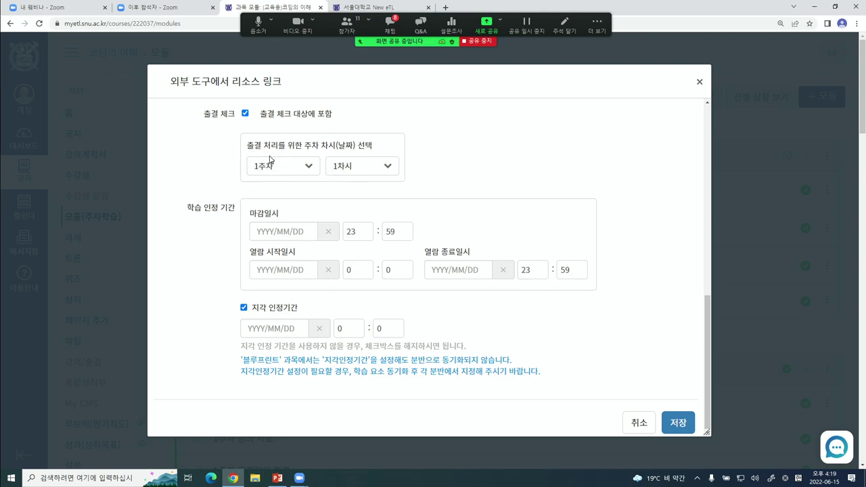
Switch to PowerPoint and present the two 학습 인정 기간 slides, starting from slide 56, then end the slide show
{"action": "left_click", "coordinate": [277, 478]}
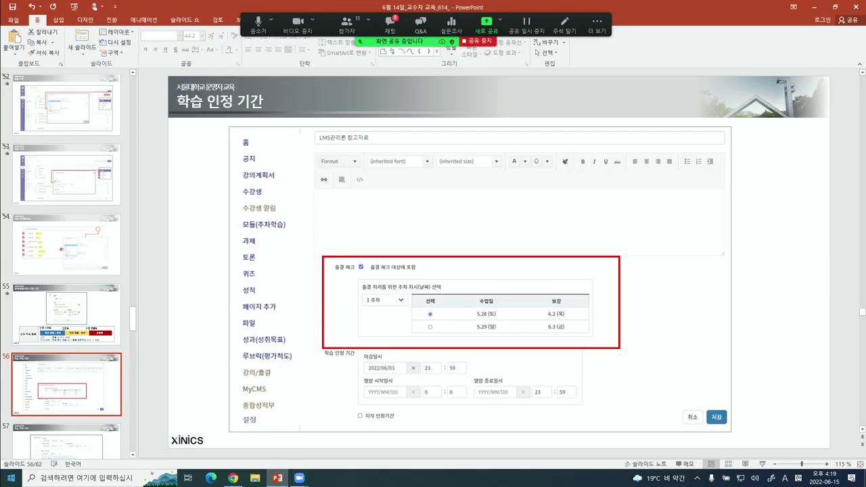
{"action": "key", "text": "shift+F5"}
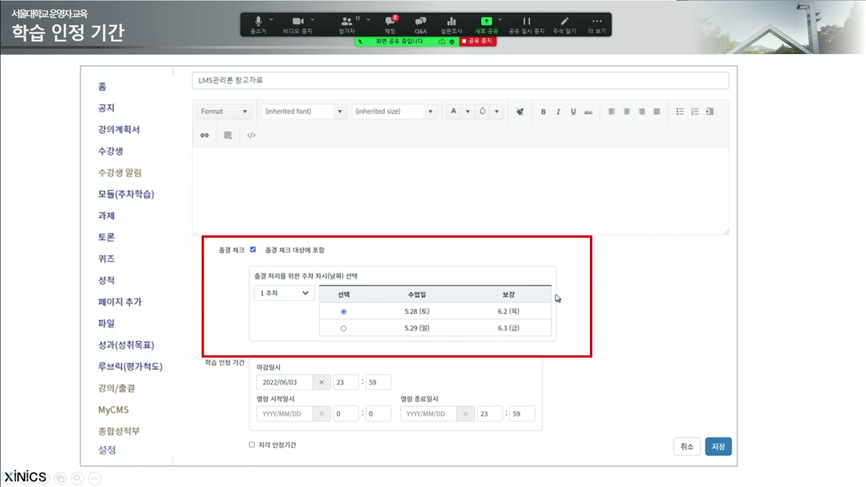
{"action": "key", "text": "Right"}
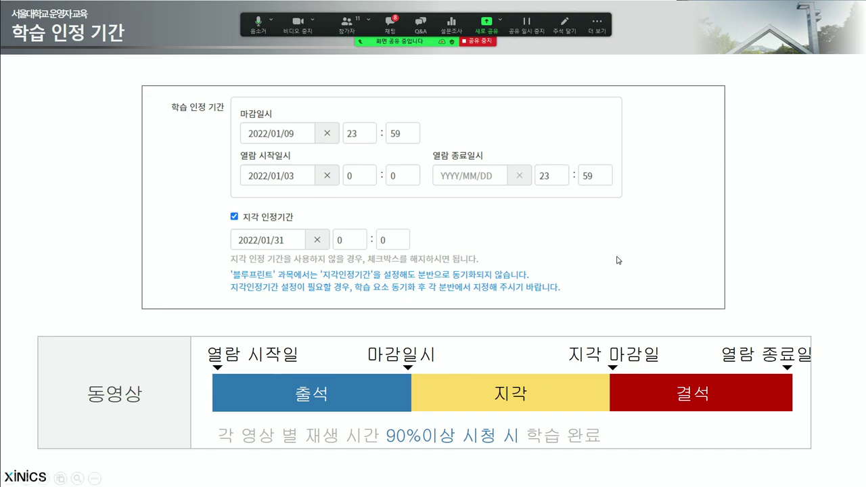
{"action": "key", "text": "Escape"}
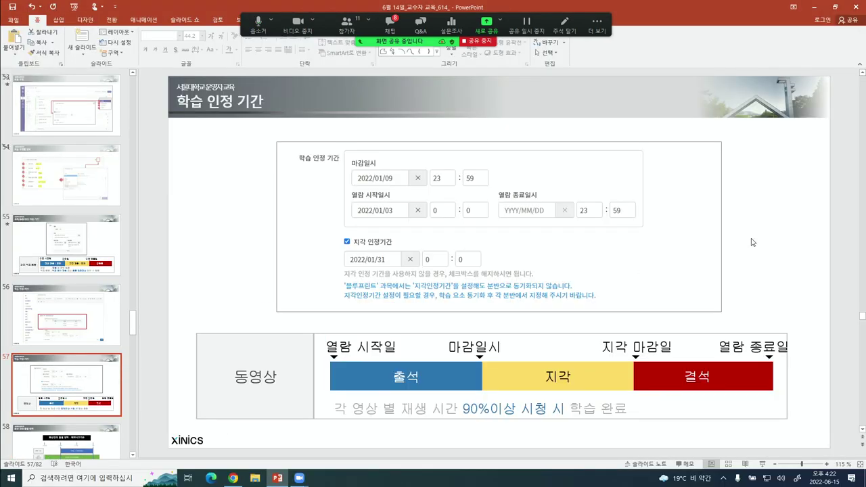
Switch back to the eTL page in Chrome and set the lecture's 열람 시작일시 to 2022/06/20 and 마감일시 to 2022/06/30
{"action": "left_click", "coordinate": [818, 8]}
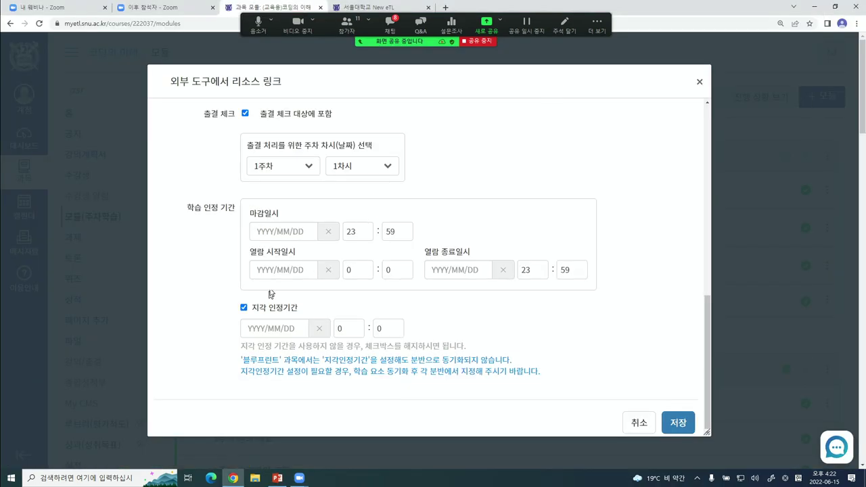
{"action": "left_click", "coordinate": [297, 267]}
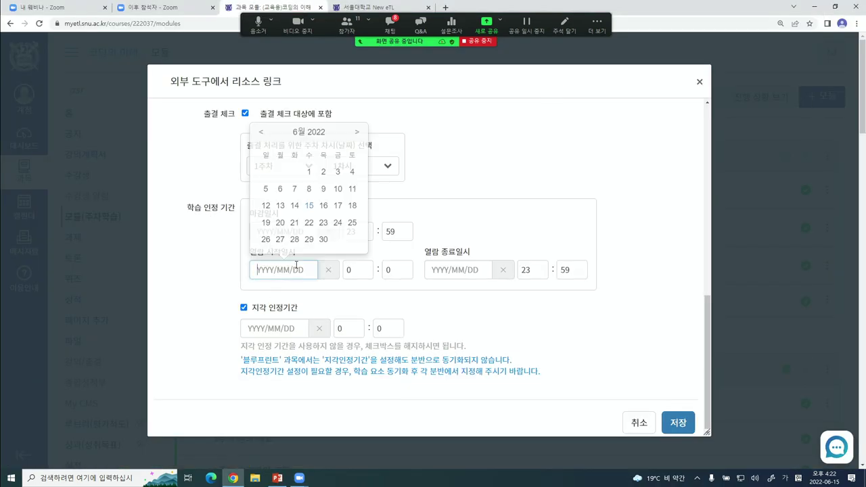
{"action": "left_click", "coordinate": [285, 223]}
{"action": "left_click", "coordinate": [311, 236]}
{"action": "left_click", "coordinate": [324, 201]}
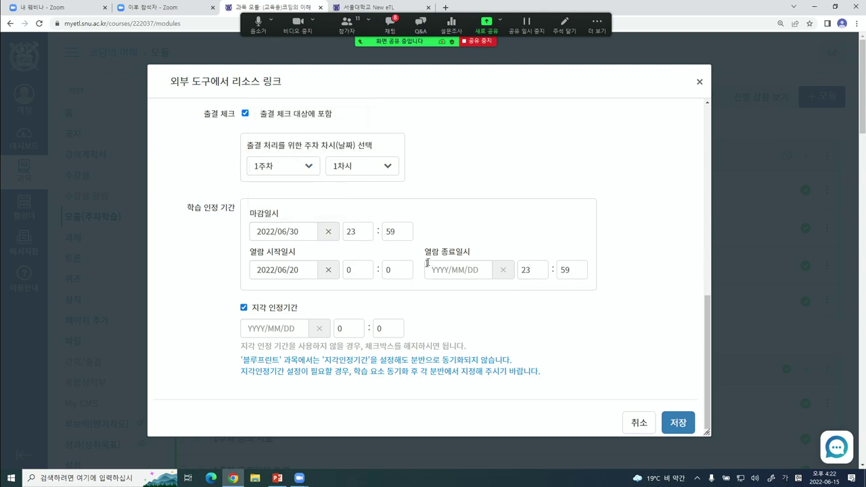
Try to save the lecture with these dates and turn off its 지각 인정기간
{"action": "left_click", "coordinate": [682, 424]}
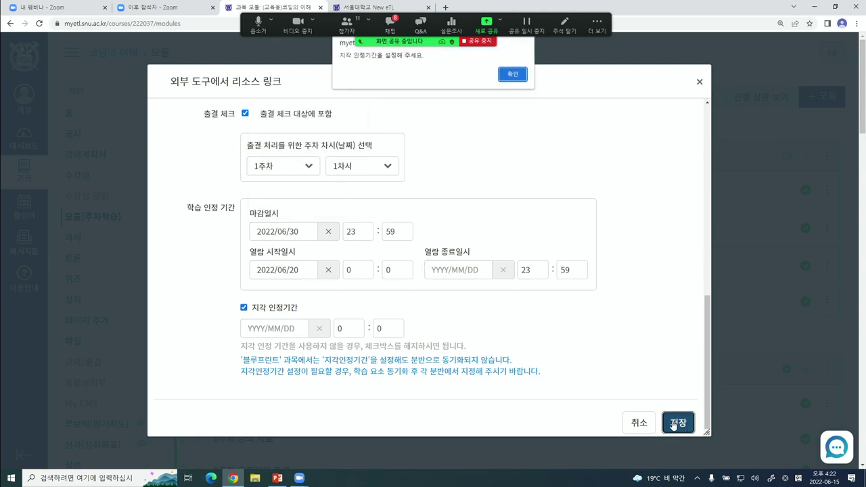
{"action": "left_click", "coordinate": [511, 76]}
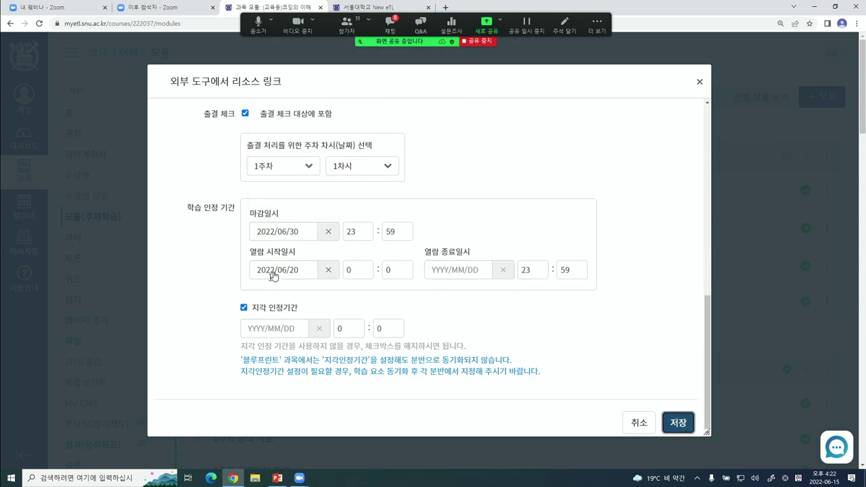
{"action": "left_click", "coordinate": [243, 307]}
Save the lecture into the 16주차 module and publish the new 1주차 강의 item
{"action": "left_click", "coordinate": [678, 423]}
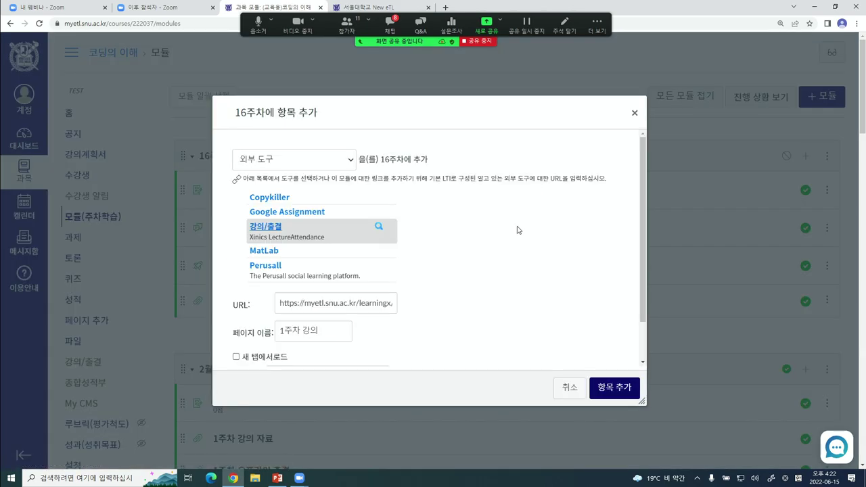
{"action": "left_click", "coordinate": [606, 388]}
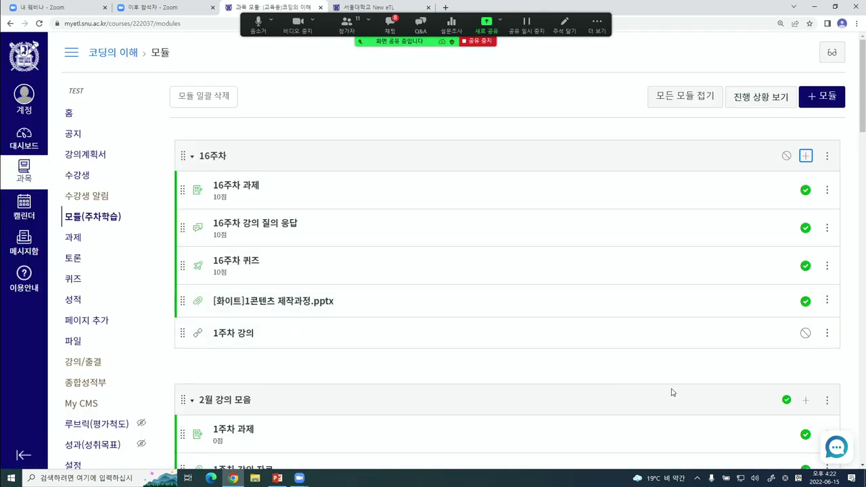
{"action": "left_click", "coordinate": [806, 333]}
In the 16주차 module, start a new 외부 도구 item with 강의/출결 as a 화상강의 with the 주제 16주차 화상강의
{"action": "left_click", "coordinate": [806, 156]}
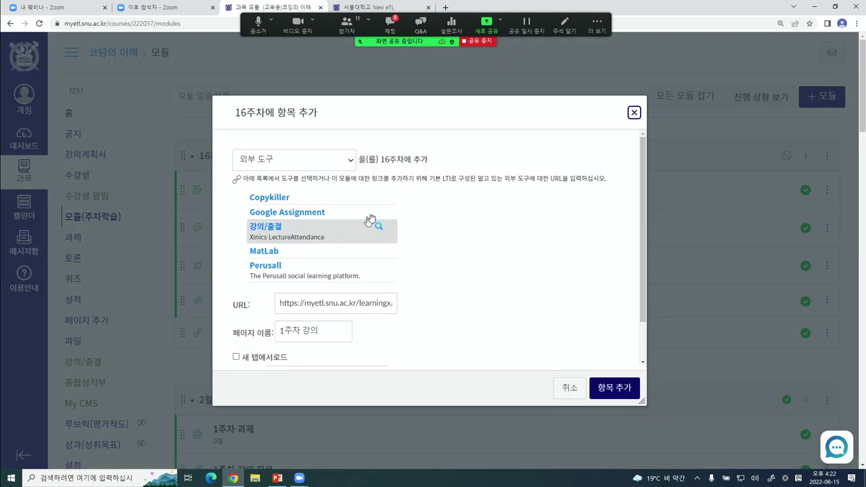
{"action": "left_click", "coordinate": [294, 163]}
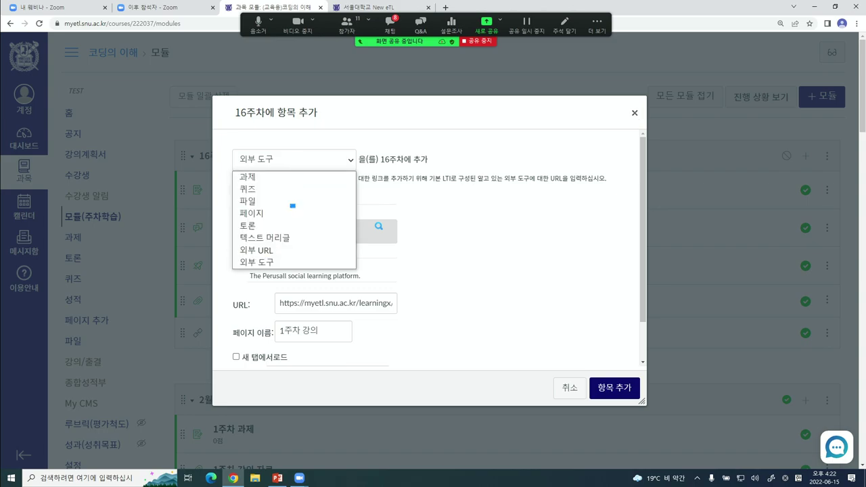
{"action": "left_click", "coordinate": [274, 262]}
{"action": "left_click", "coordinate": [269, 232]}
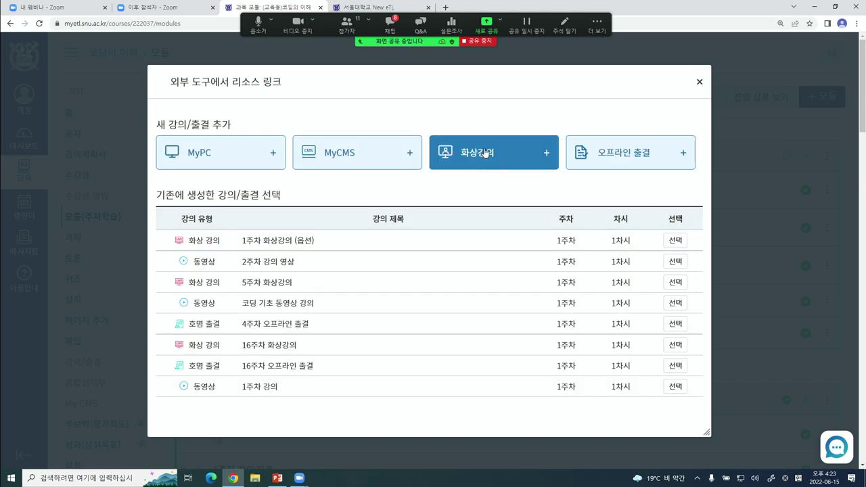
{"action": "left_click", "coordinate": [485, 154]}
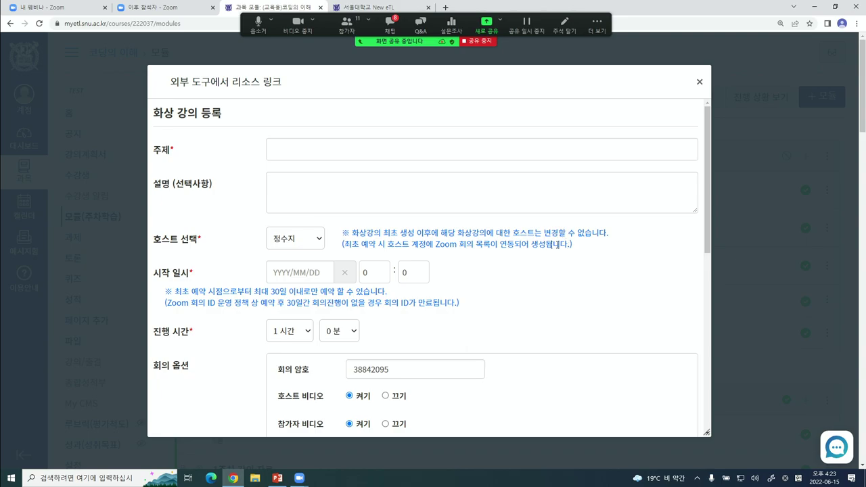
{"action": "left_click", "coordinate": [304, 150]}
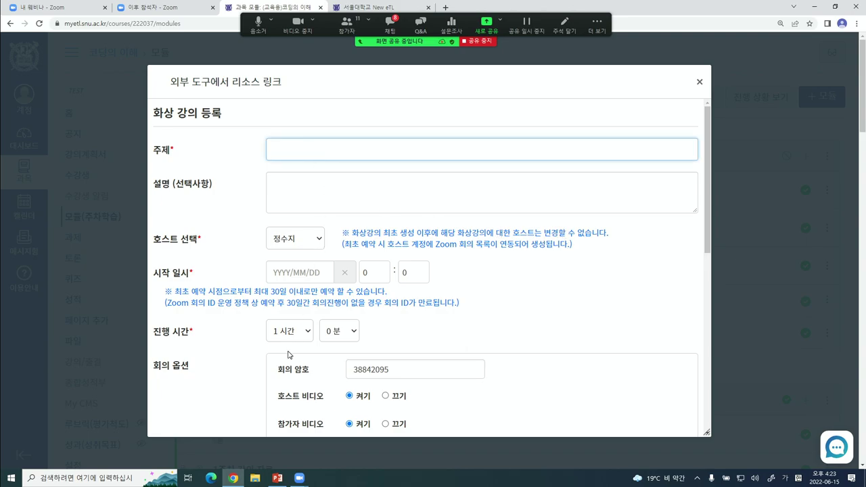
{"action": "type", "text": "16주차 화상강의"}
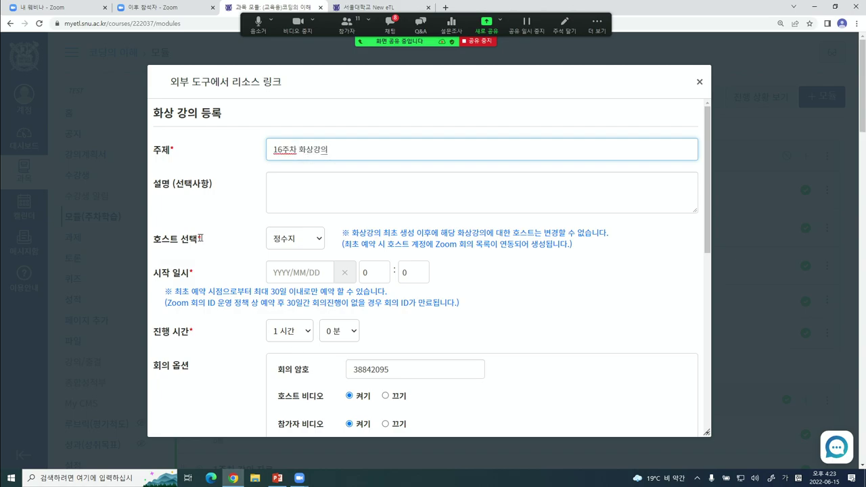
Examine the video lecture's 설명 field and the hosts offered under 호스트 선택, keeping the selected host
{"action": "left_click", "coordinate": [339, 192]}
{"action": "scroll", "coordinate": [304, 249], "scroll_direction": "down", "scroll_amount": 1}
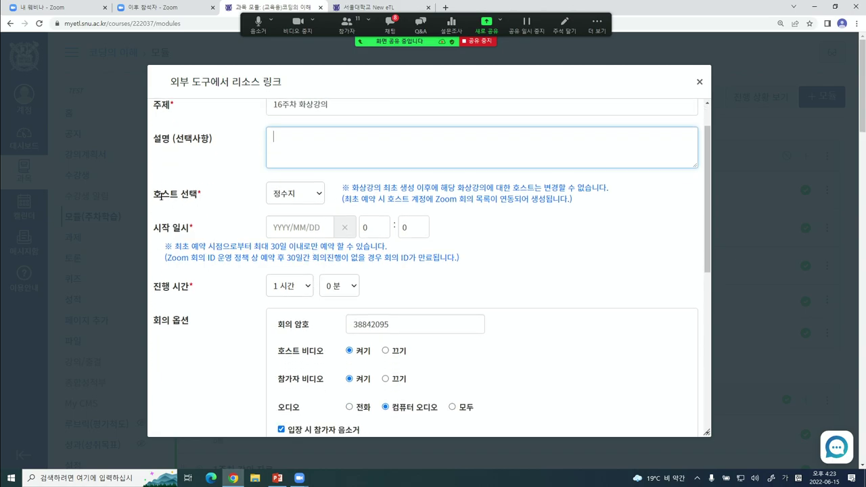
{"action": "left_click_drag", "start_coordinate": [197, 211], "coordinate": [212, 197]}
{"action": "left_click", "coordinate": [214, 199]}
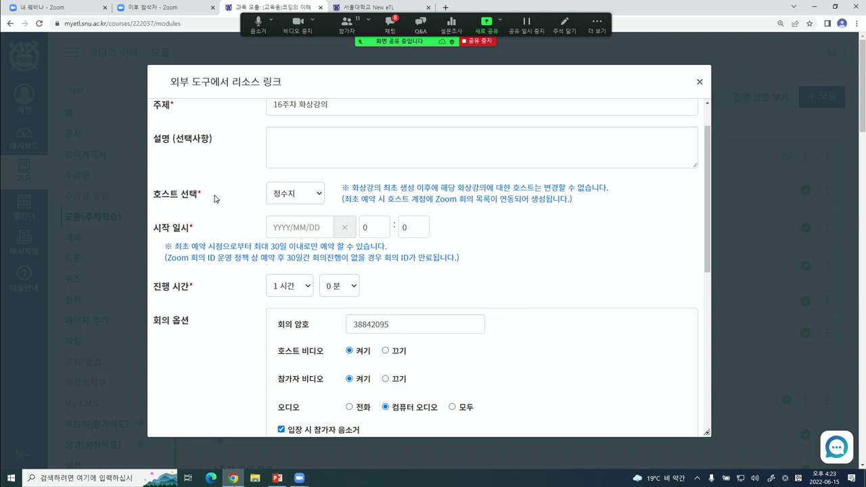
{"action": "left_click", "coordinate": [320, 194]}
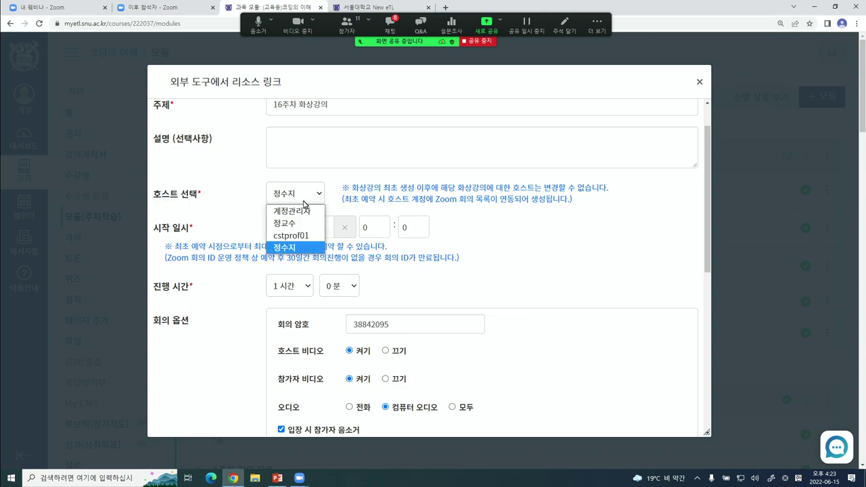
{"action": "left_click", "coordinate": [375, 198]}
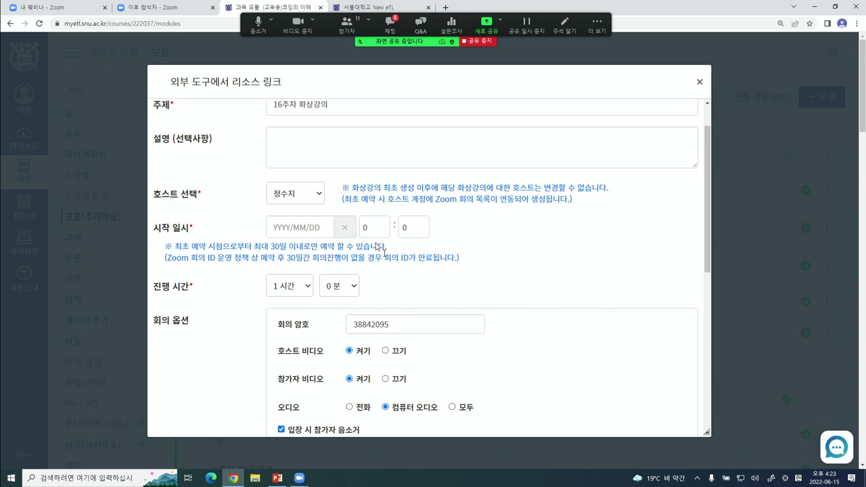
{"action": "left_click", "coordinate": [309, 191]}
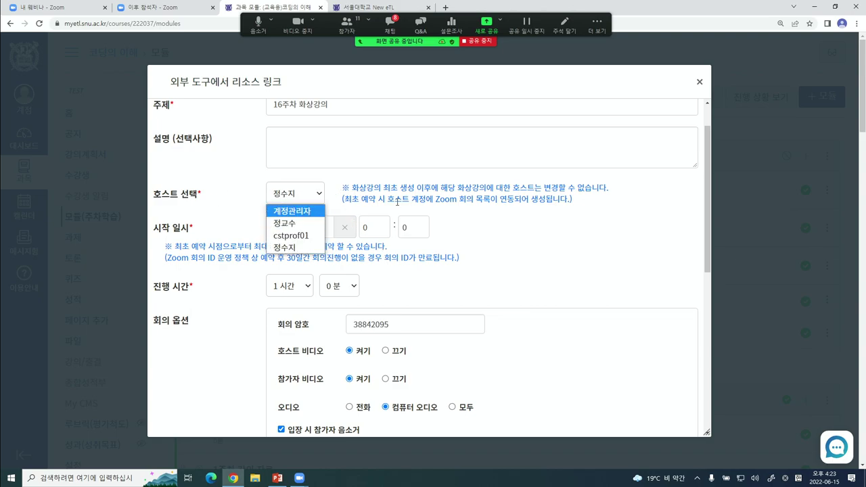
{"action": "left_click", "coordinate": [450, 200]}
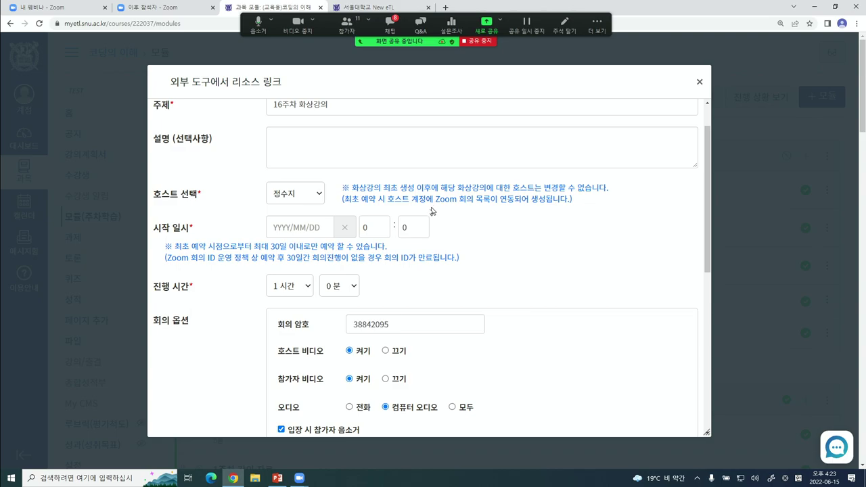
Set the video lecture's 시작 일시 to 2022/06/16 and its 진행 시간 to 4 시간
{"action": "left_click", "coordinate": [282, 226]}
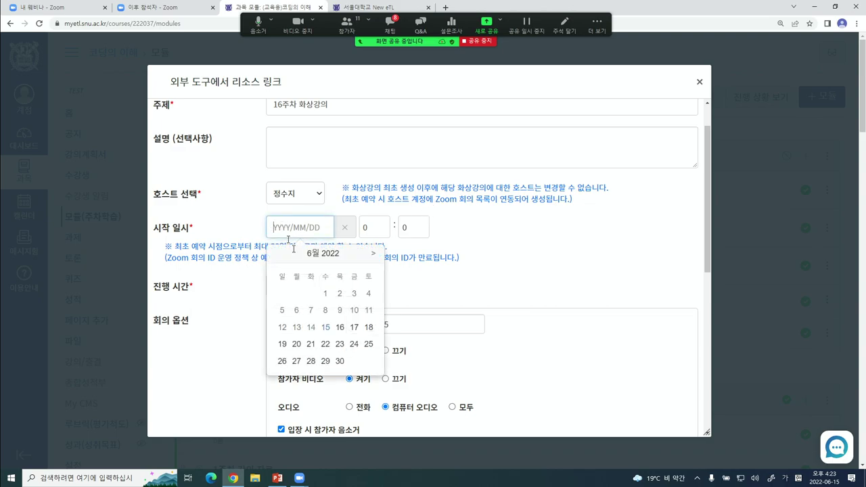
{"action": "left_click", "coordinate": [338, 327]}
{"action": "left_click", "coordinate": [305, 287]}
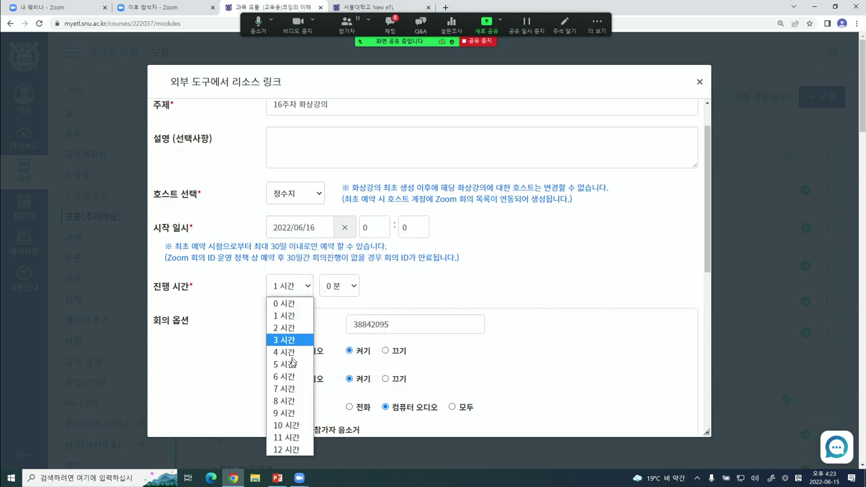
{"action": "left_click", "coordinate": [288, 343]}
Look over the 회의 옵션 and the 알림 설정 option that sends a message when the video lecture starts
{"action": "scroll", "coordinate": [187, 277], "scroll_direction": "down", "scroll_amount": 1}
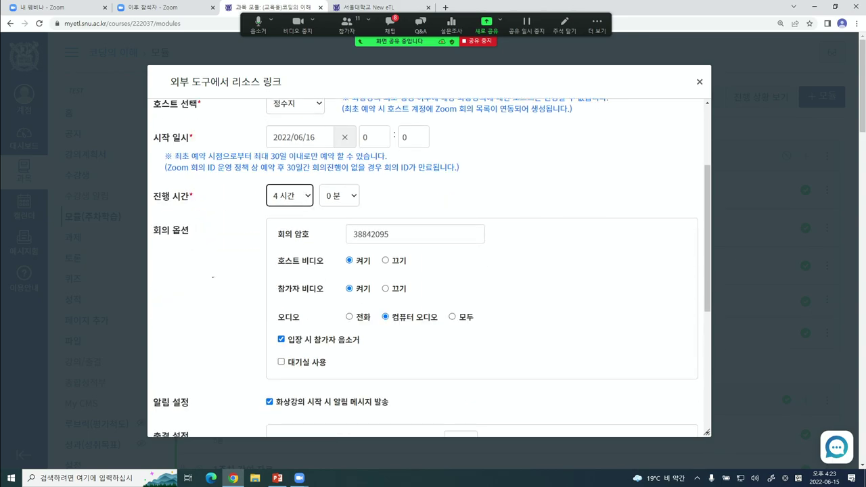
{"action": "scroll", "coordinate": [250, 270], "scroll_direction": "down", "scroll_amount": 2}
{"action": "scroll", "coordinate": [372, 224], "scroll_direction": "down", "scroll_amount": 1}
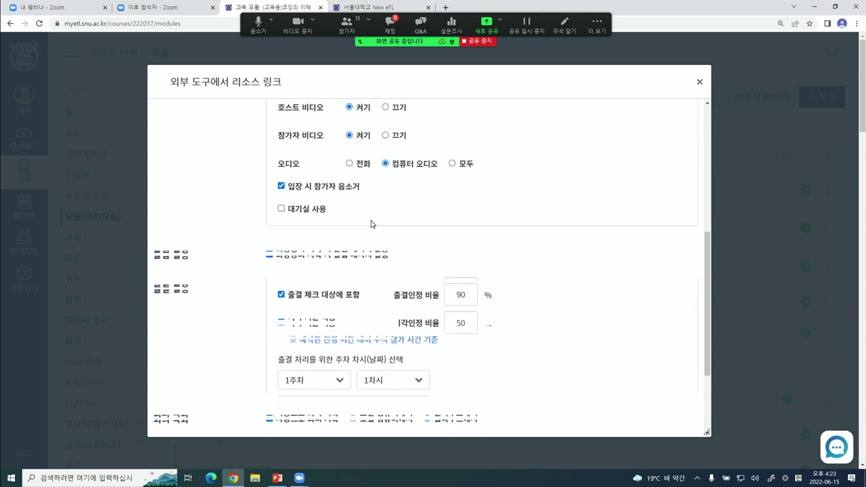
{"action": "left_click_drag", "start_coordinate": [155, 177], "coordinate": [191, 180]}
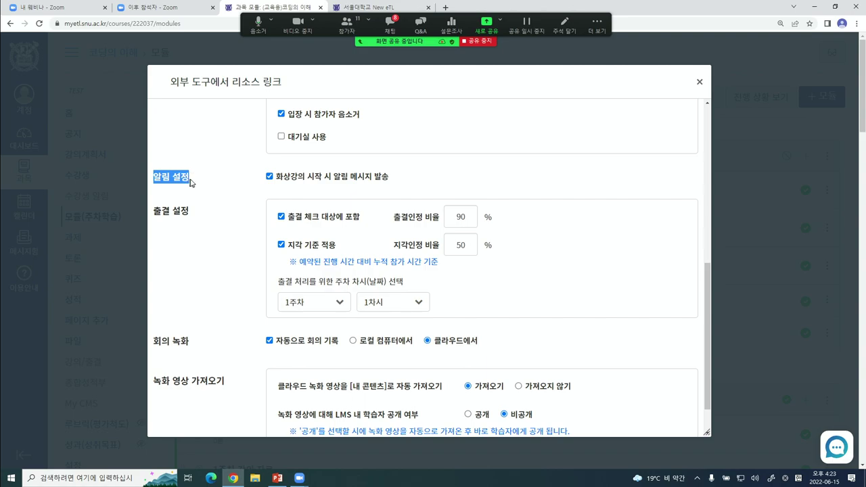
{"action": "left_click", "coordinate": [218, 179]}
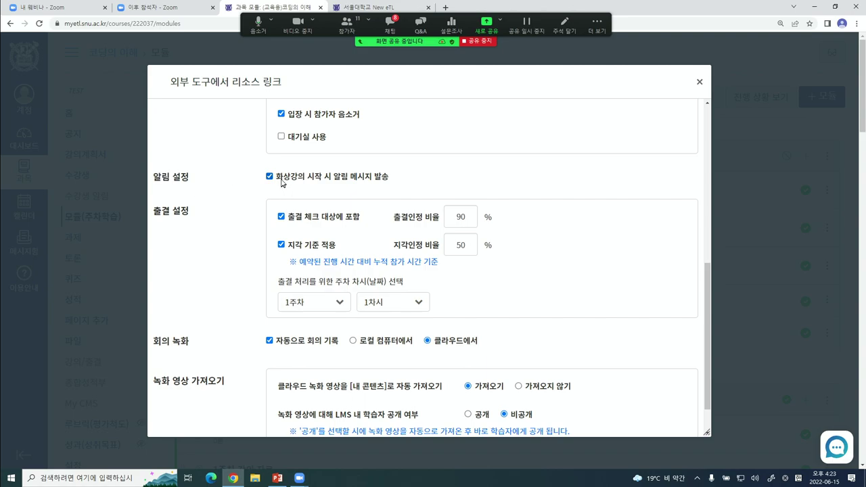
{"action": "left_click_drag", "start_coordinate": [281, 181], "coordinate": [407, 184]}
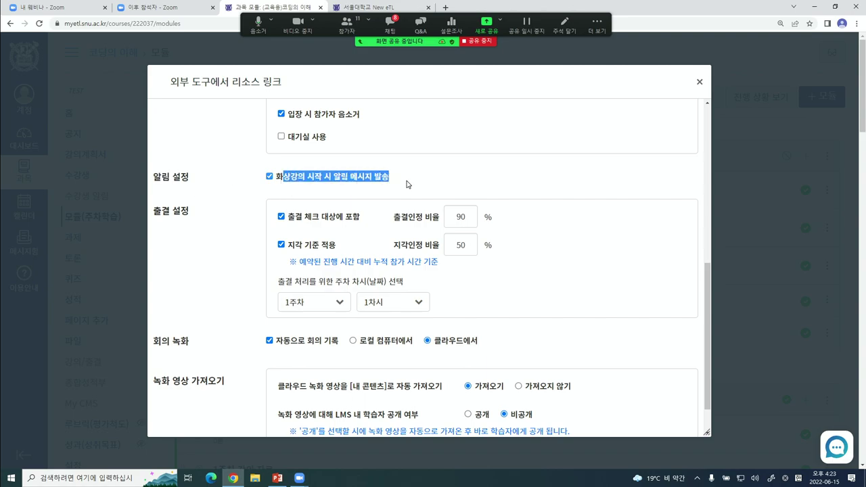
{"action": "left_click", "coordinate": [407, 184]}
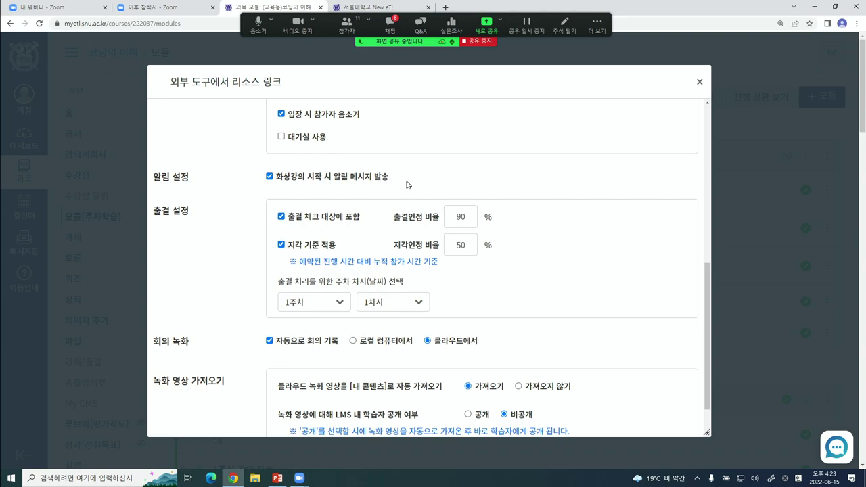
{"action": "left_click_drag", "start_coordinate": [392, 182], "coordinate": [276, 180]}
{"action": "left_click", "coordinate": [512, 185]}
{"action": "left_click_drag", "start_coordinate": [277, 180], "coordinate": [415, 182]}
{"action": "left_click", "coordinate": [414, 182]}
{"action": "left_click_drag", "start_coordinate": [274, 179], "coordinate": [414, 183]}
{"action": "left_click", "coordinate": [414, 183]}
Examine the 출결 설정 section, switching 출결 체크 대상에 포함 off and back on
{"action": "scroll", "coordinate": [401, 203], "scroll_direction": "down", "scroll_amount": 1}
{"action": "mouse_move", "coordinate": [153, 166]}
{"action": "left_mouse_down"}
{"action": "mouse_move", "coordinate": [202, 168]}
{"action": "mouse_move", "coordinate": [153, 167]}
{"action": "left_mouse_up"}
{"action": "left_click", "coordinate": [202, 170]}
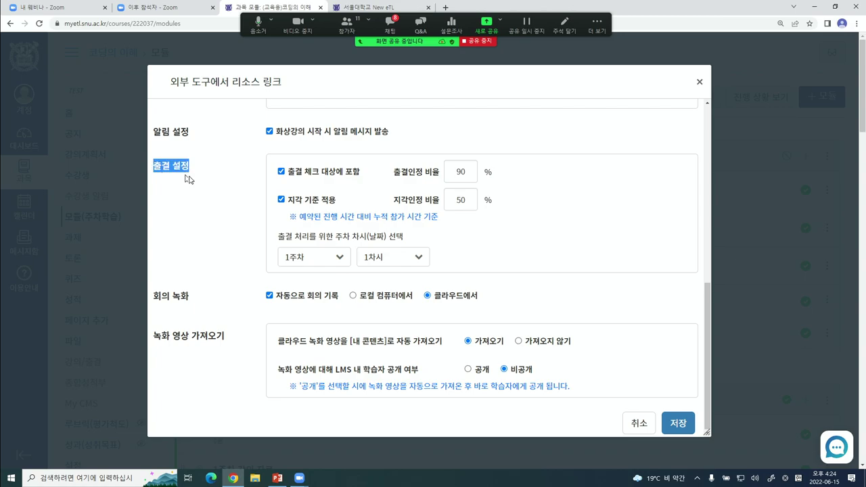
{"action": "left_click", "coordinate": [190, 180]}
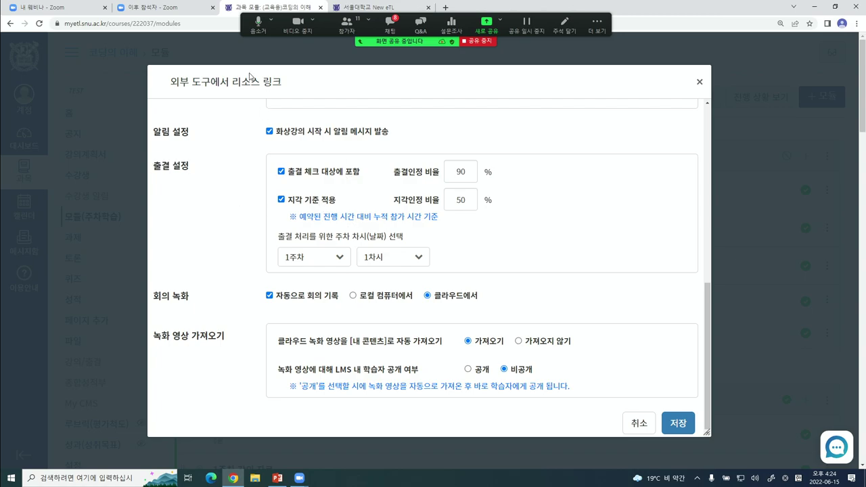
{"action": "left_click_drag", "start_coordinate": [289, 171], "coordinate": [353, 172]}
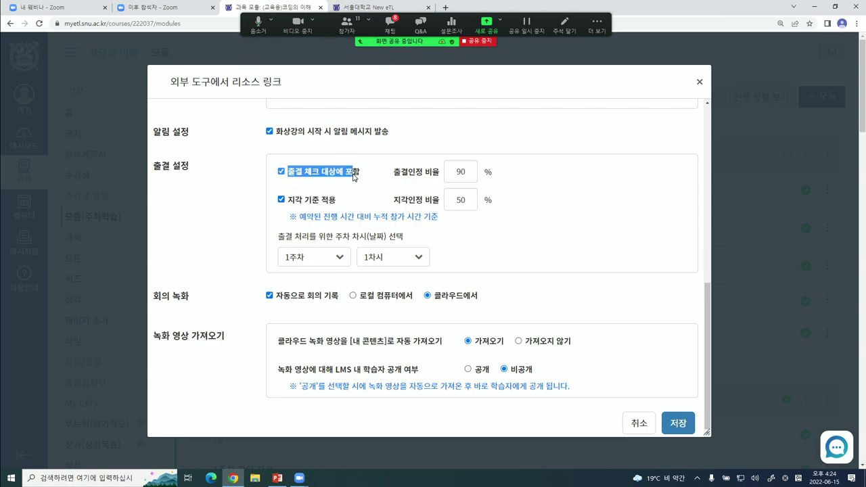
{"action": "left_click", "coordinate": [352, 178]}
{"action": "left_click", "coordinate": [281, 171]}
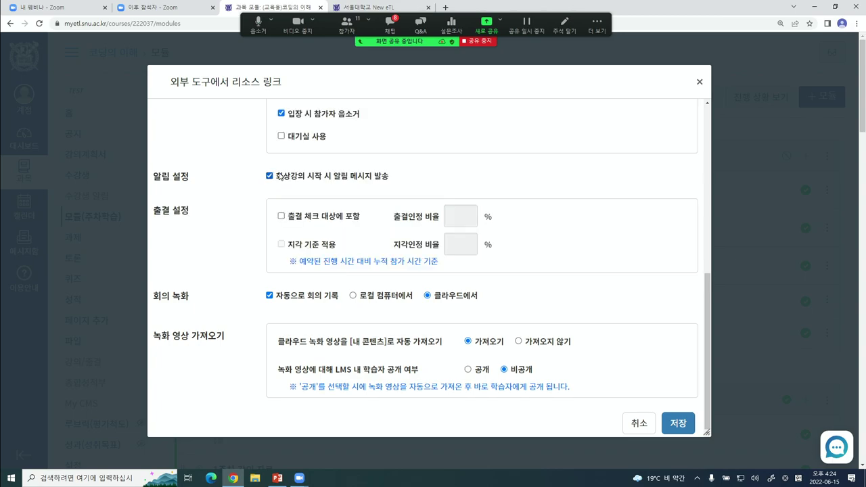
{"action": "left_click", "coordinate": [281, 216]}
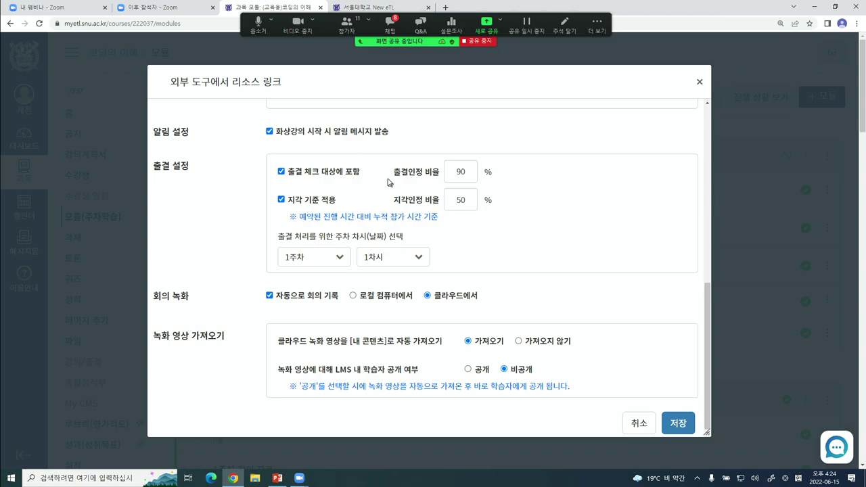
Examine the 출결인정 비율 and 지각인정 비율 settings, switching 지각 기준 적용 off and back on
{"action": "left_click_drag", "start_coordinate": [394, 173], "coordinate": [460, 177]}
{"action": "left_click", "coordinate": [471, 170]}
{"action": "left_click", "coordinate": [427, 174]}
{"action": "left_click_drag", "start_coordinate": [394, 175], "coordinate": [440, 173]}
{"action": "left_click", "coordinate": [419, 172]}
{"action": "left_click", "coordinate": [281, 200]}
{"action": "left_click", "coordinate": [281, 200]}
{"action": "left_click", "coordinate": [465, 200]}
{"action": "left_click", "coordinate": [501, 211]}
Examine the 주차 and 차시 selections for attendance processing in the video lecture's 출결 설정 section
{"action": "scroll", "coordinate": [445, 261], "scroll_direction": "down", "scroll_amount": 1}
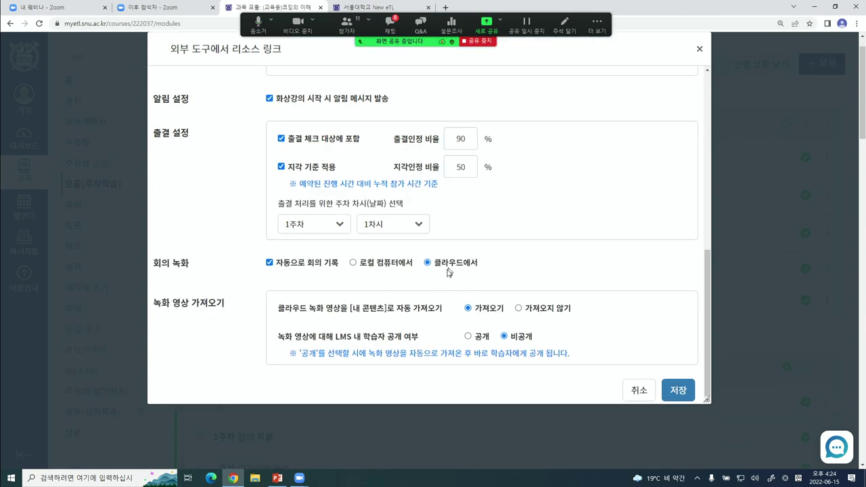
{"action": "left_click_drag", "start_coordinate": [277, 191], "coordinate": [331, 191]}
{"action": "left_click", "coordinate": [389, 192]}
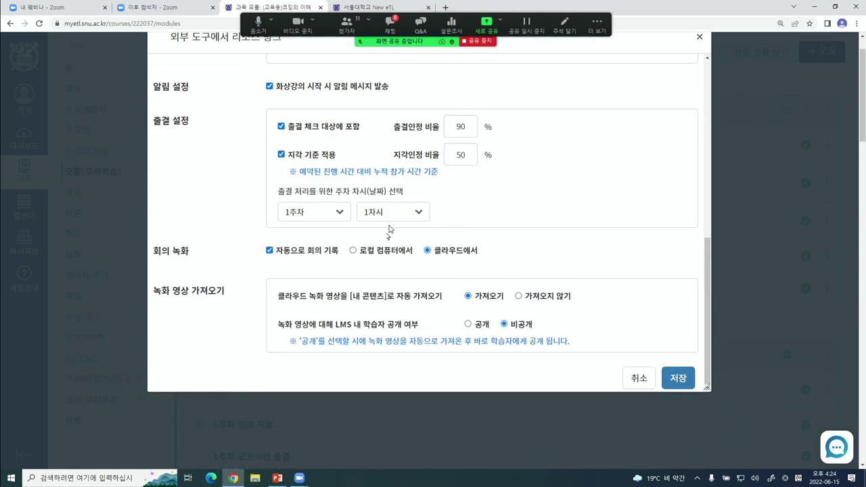
{"action": "left_click", "coordinate": [318, 213]}
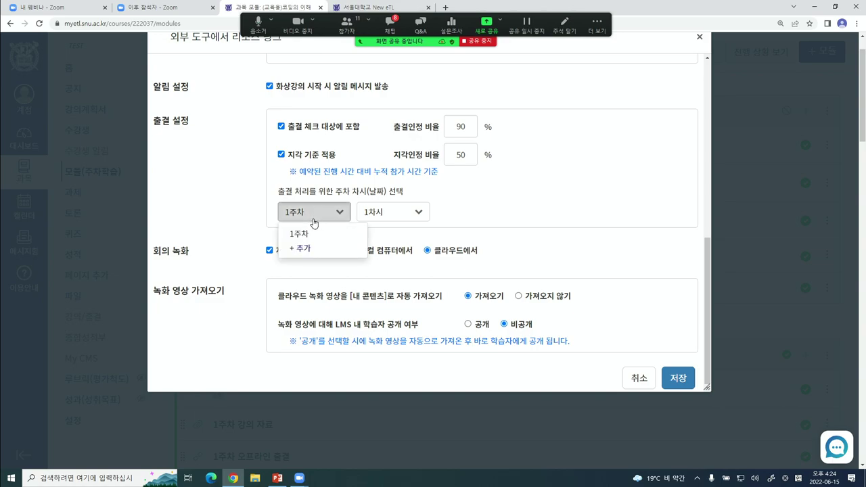
{"action": "left_click", "coordinate": [330, 188]}
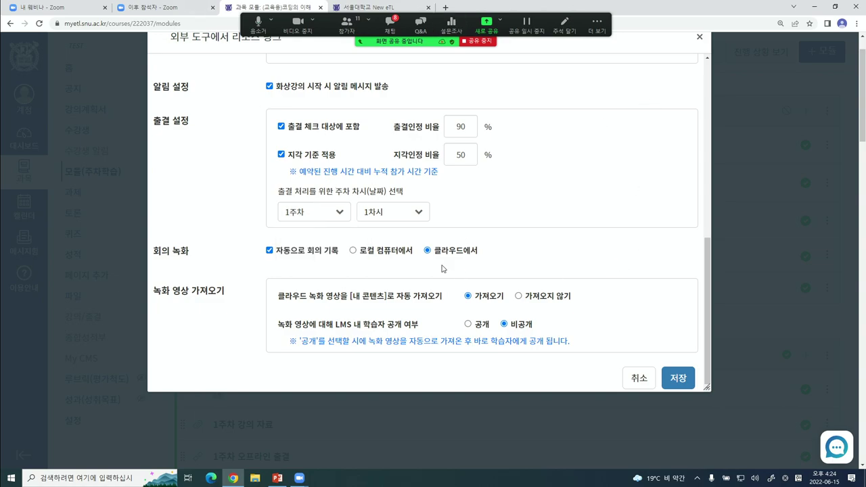
{"action": "left_click", "coordinate": [295, 214]}
{"action": "left_click", "coordinate": [365, 192]}
Switch to PowerPoint, look at slide 56 on selecting the week and class date for attendance, and return to the browser
{"action": "left_click", "coordinate": [277, 477]}
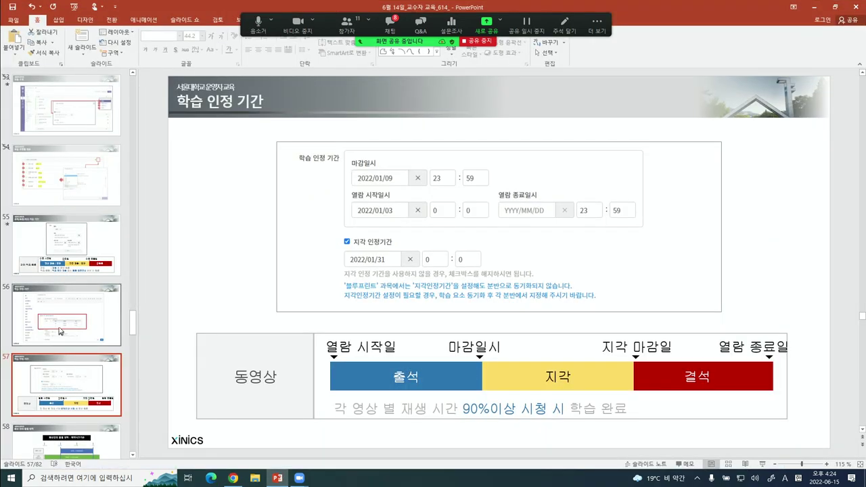
{"action": "left_click", "coordinate": [72, 326]}
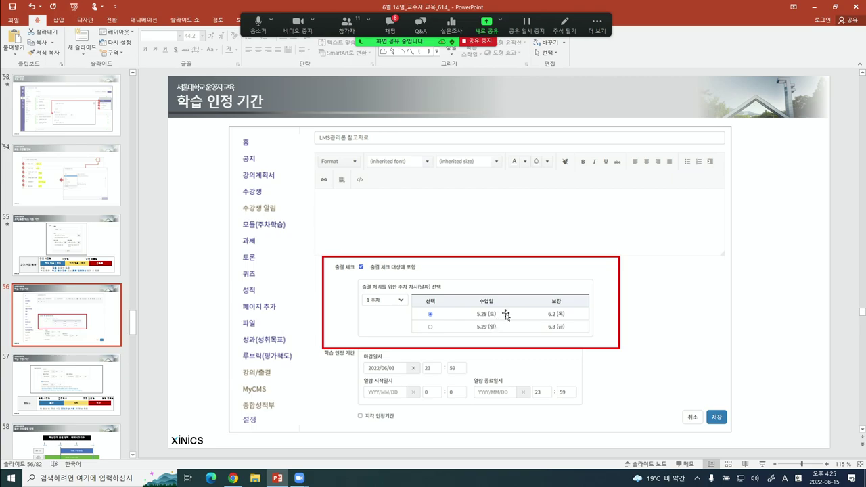
{"action": "left_click", "coordinate": [815, 7]}
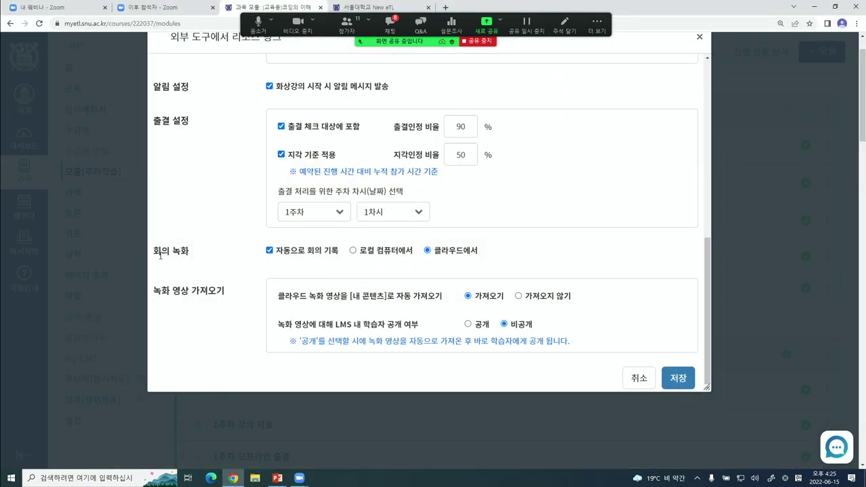
Try the 회의 녹화 options by toggling 자동으로 회의 기록 and choosing 로컬 컴퓨터에서, then restore 클라우드에서
{"action": "left_click_drag", "start_coordinate": [161, 255], "coordinate": [203, 258]}
{"action": "left_click", "coordinate": [275, 265]}
{"action": "left_click", "coordinate": [270, 251]}
{"action": "left_click", "coordinate": [270, 251]}
{"action": "left_click", "coordinate": [353, 251]}
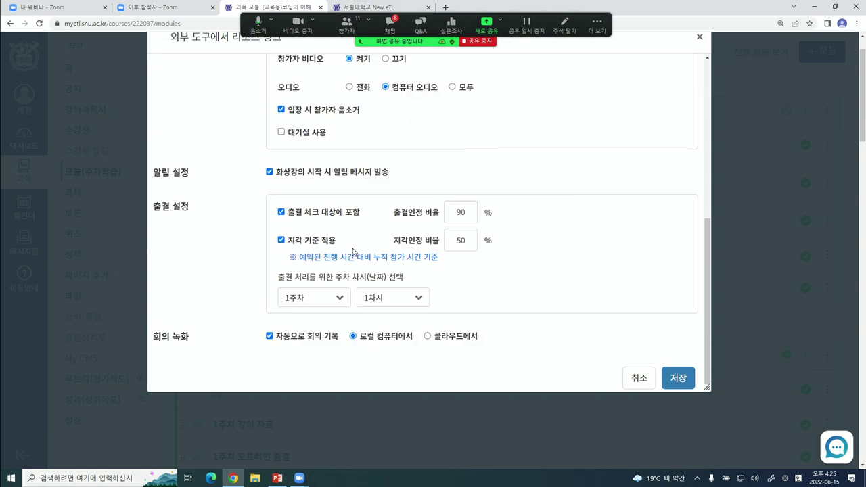
{"action": "left_click", "coordinate": [438, 341]}
{"action": "scroll", "coordinate": [440, 342], "scroll_direction": "down", "scroll_amount": 1}
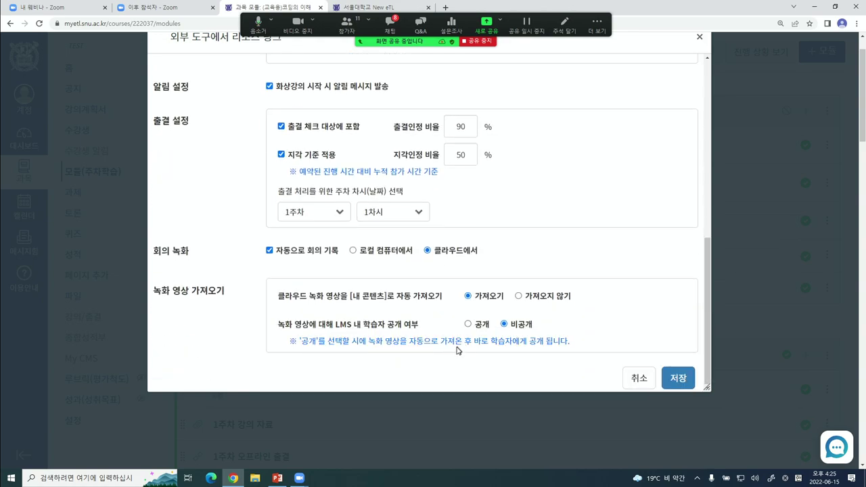
Examine the 클라우드에서 recording option and the 녹화 영상 가져오기 settings for importing cloud recordings into 내 콘텐츠
{"action": "left_click_drag", "start_coordinate": [436, 251], "coordinate": [457, 251]}
{"action": "left_click", "coordinate": [494, 254]}
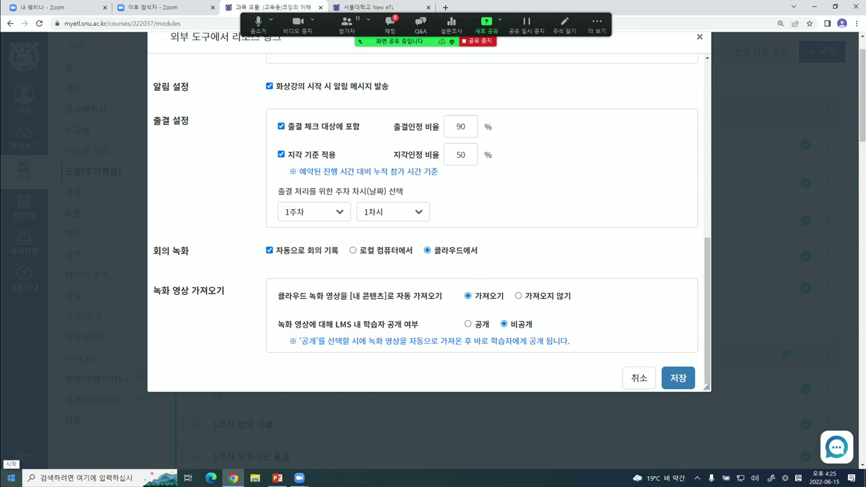
{"action": "double_click", "coordinate": [438, 255]}
{"action": "left_click", "coordinate": [425, 248]}
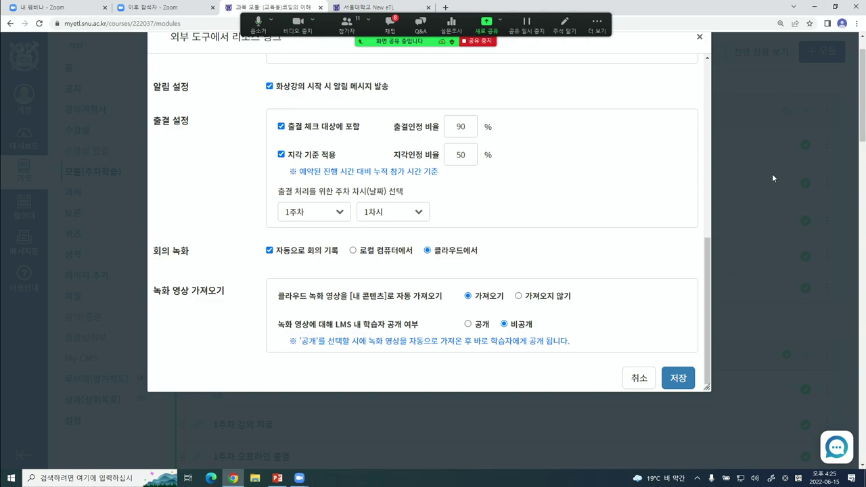
{"action": "scroll", "coordinate": [498, 279], "scroll_direction": "down", "scroll_amount": 1}
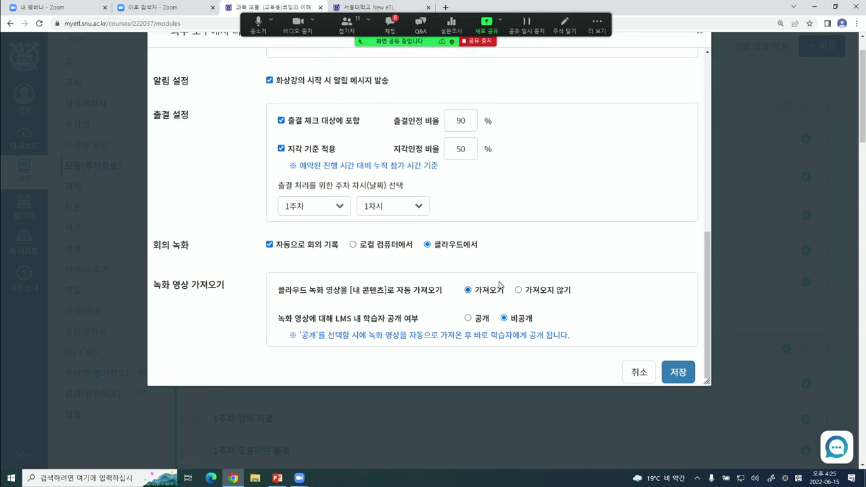
{"action": "left_click_drag", "start_coordinate": [295, 270], "coordinate": [325, 259]}
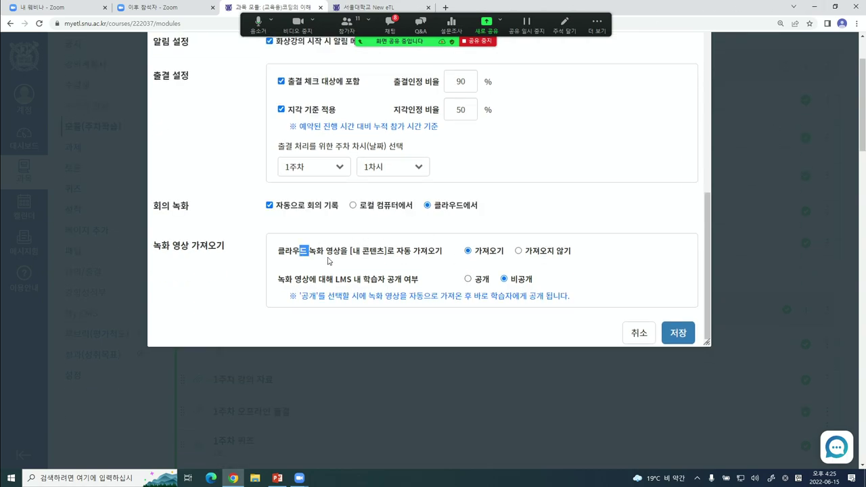
{"action": "left_click", "coordinate": [361, 257]}
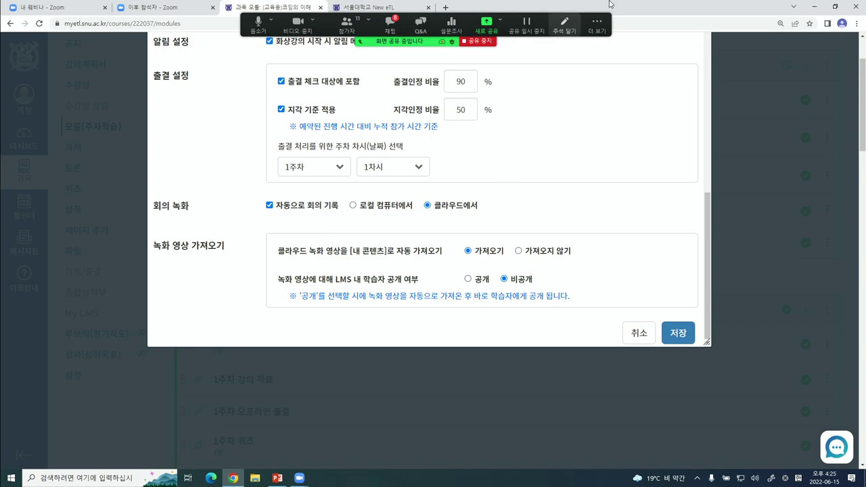
Save the video lecture settings and add 16주차 화상강의 as an item of the 16주차 module
{"action": "scroll", "coordinate": [637, 258], "scroll_direction": "down", "scroll_amount": 1}
{"action": "scroll", "coordinate": [637, 258], "scroll_direction": "down", "scroll_amount": 3}
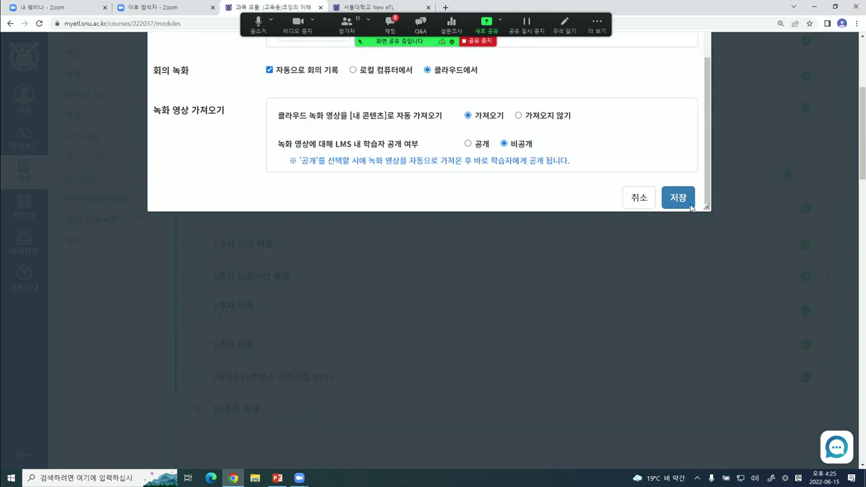
{"action": "left_click", "coordinate": [678, 198]}
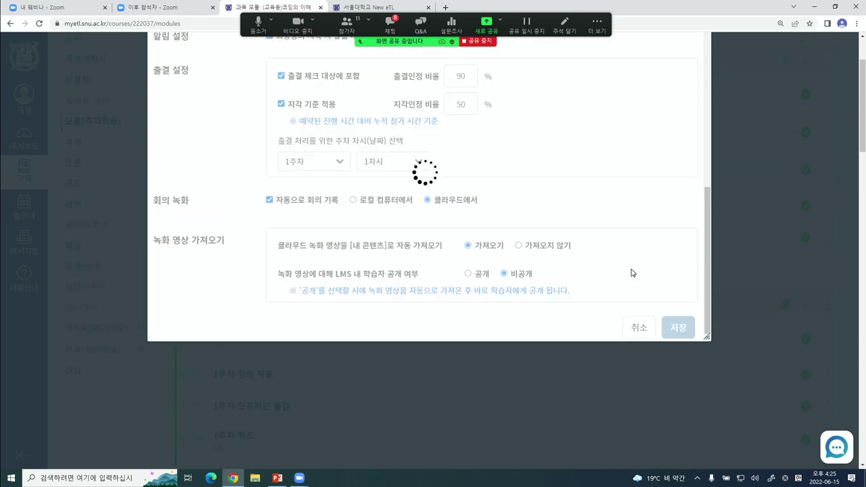
{"action": "left_click", "coordinate": [699, 82]}
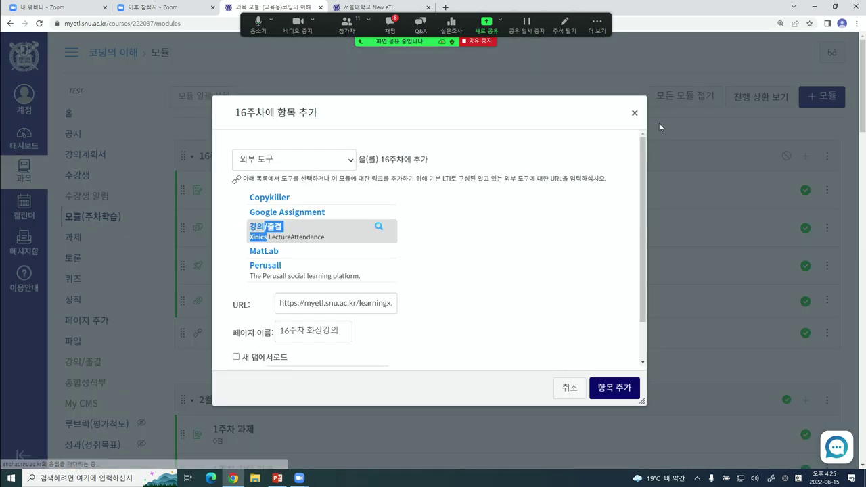
{"action": "left_click", "coordinate": [613, 387]}
Open 5주차 화상강의 in the 참고자료 module, examine its 화상강의 녹화 영상 area, and return to the module list
{"action": "scroll", "coordinate": [357, 315], "scroll_direction": "down", "scroll_amount": 20}
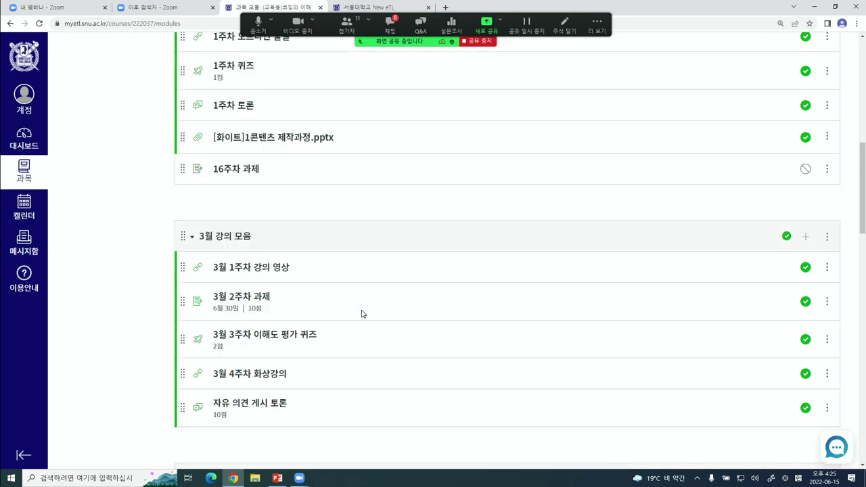
{"action": "scroll", "coordinate": [337, 307], "scroll_direction": "down", "scroll_amount": 2}
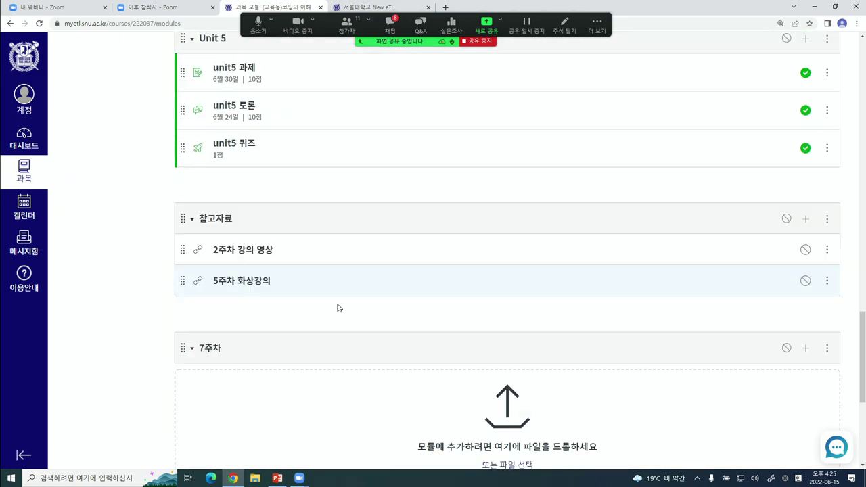
{"action": "left_click", "coordinate": [261, 280]}
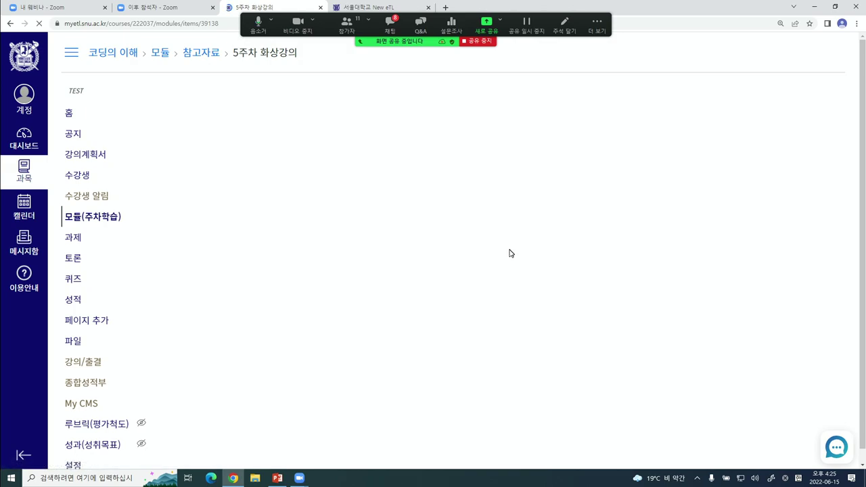
{"action": "scroll", "coordinate": [513, 264], "scroll_direction": "down", "scroll_amount": 2}
{"action": "scroll", "coordinate": [514, 267], "scroll_direction": "down", "scroll_amount": 1}
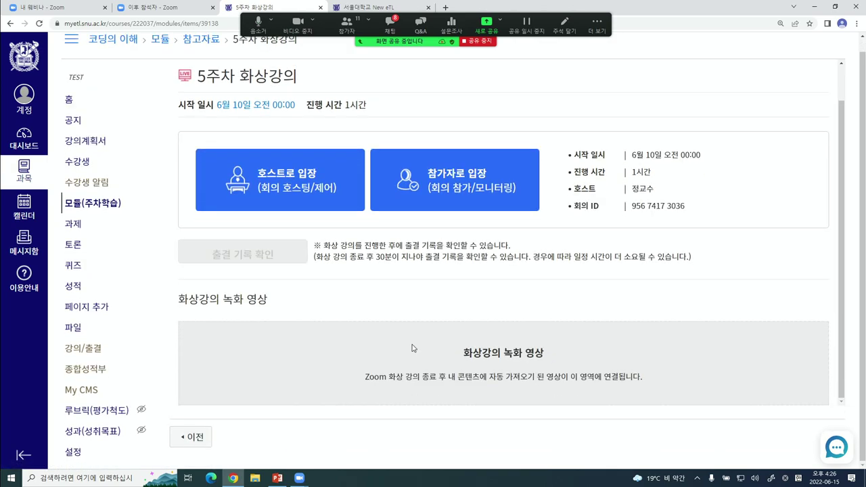
{"action": "left_click_drag", "start_coordinate": [647, 383], "coordinate": [593, 365]}
{"action": "left_click", "coordinate": [418, 354]}
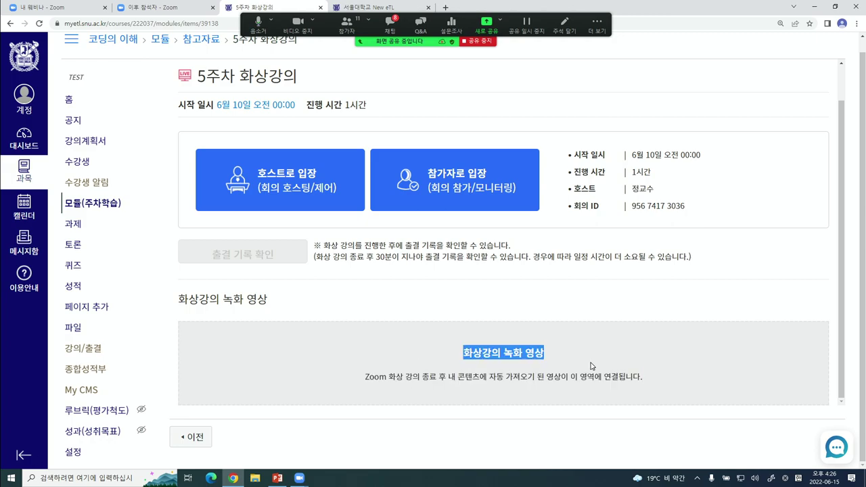
{"action": "left_click", "coordinate": [592, 365]}
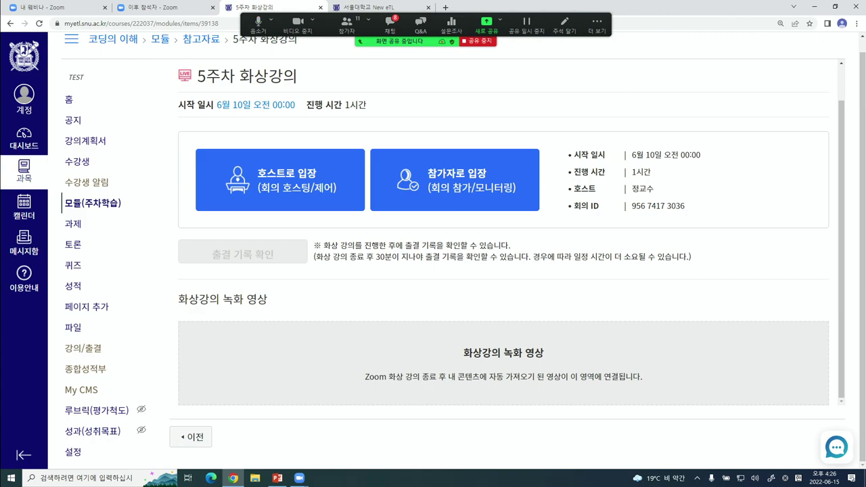
{"action": "left_click", "coordinate": [113, 212]}
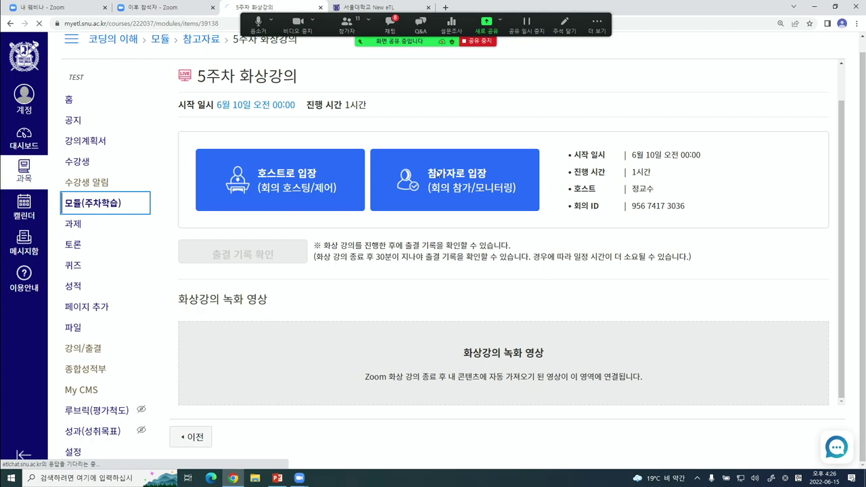
Switch to PowerPoint, present slide 58 on the 화상 강의 출결 정책, and return to the browser
{"action": "left_click", "coordinate": [277, 478]}
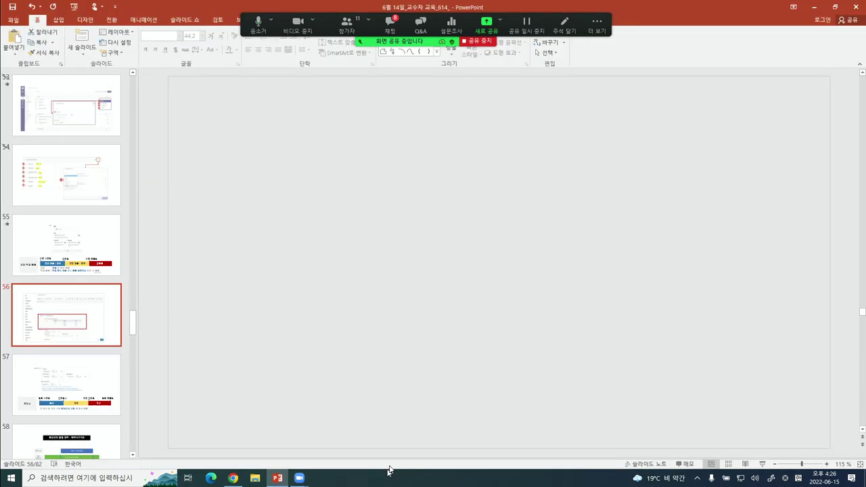
{"action": "left_click", "coordinate": [44, 376]}
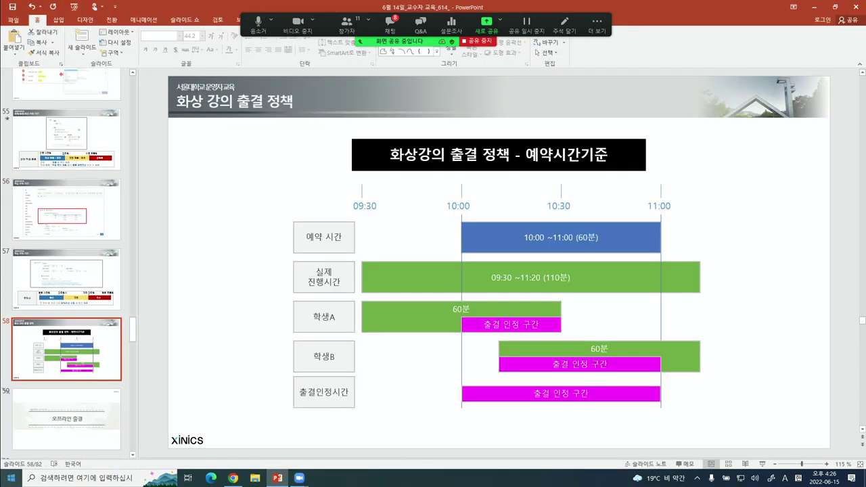
{"action": "key", "text": "shift+F5"}
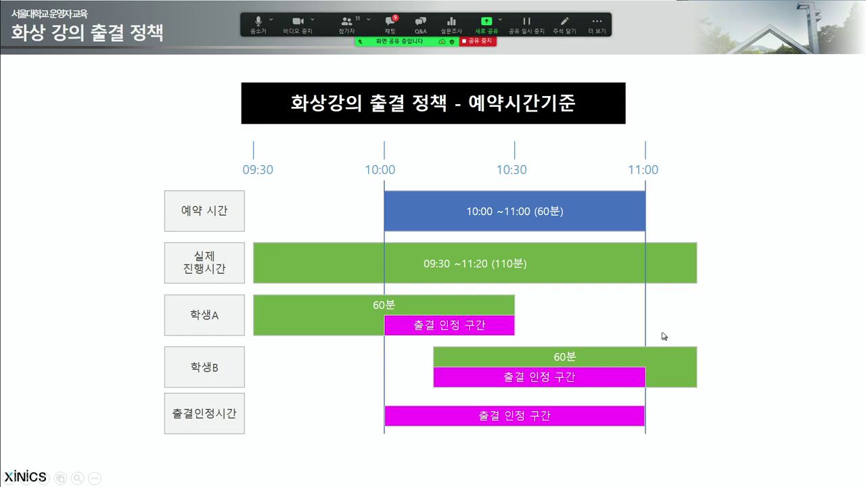
{"action": "key", "text": "Escape"}
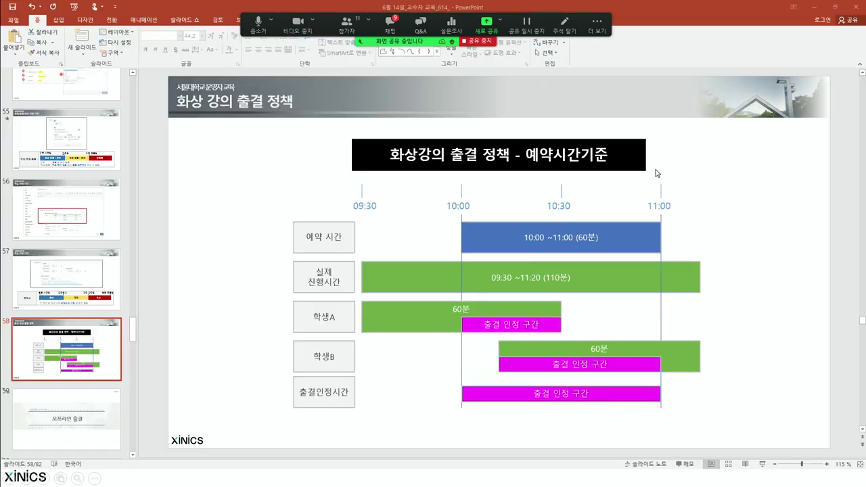
{"action": "left_click", "coordinate": [814, 6]}
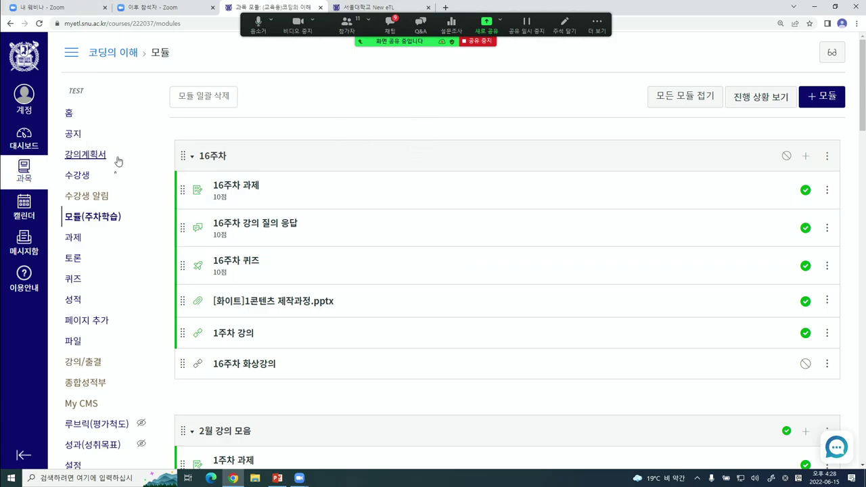
Start a new 오프라인 출결 item for the 16주차 module through the 강의/출결 external tool
{"action": "left_click", "coordinate": [806, 157]}
{"action": "left_click", "coordinate": [298, 160]}
{"action": "left_click", "coordinate": [271, 265]}
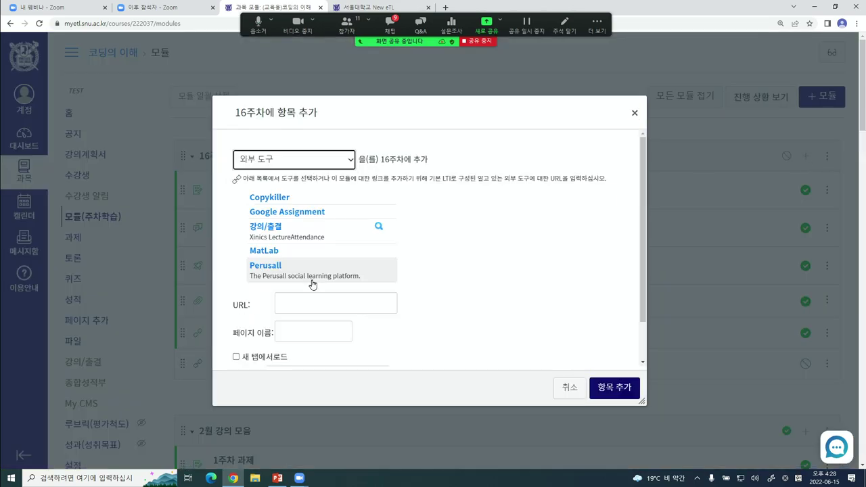
{"action": "left_click", "coordinate": [267, 227]}
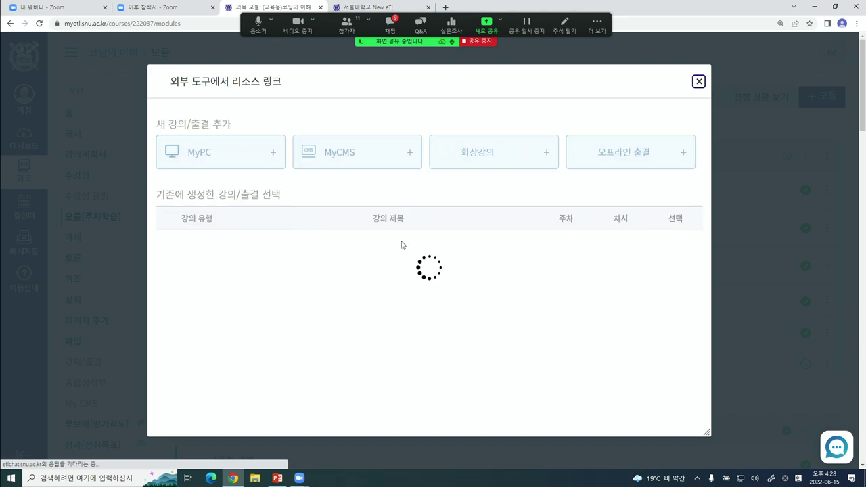
{"action": "left_click", "coordinate": [628, 165]}
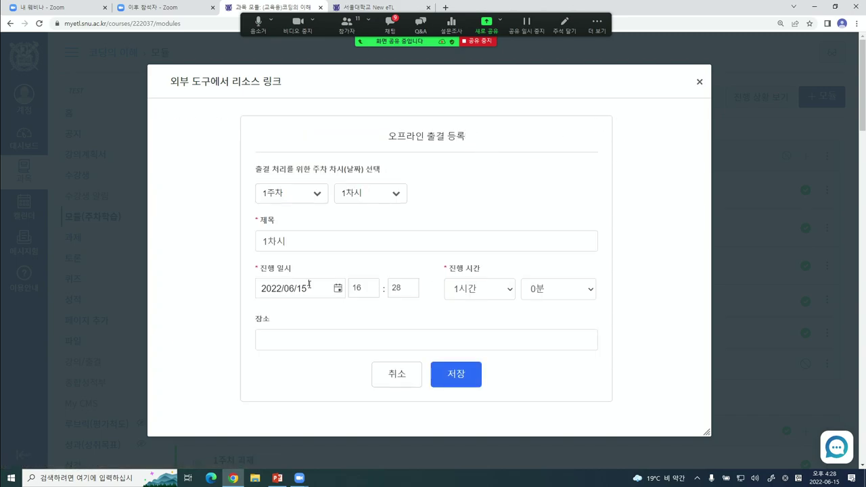
Check the 주차 and 차시 choices in the 오프라인 출결 등록 form, keeping 1주차 and 1차시
{"action": "left_click", "coordinate": [294, 196]}
{"action": "left_click", "coordinate": [287, 218]}
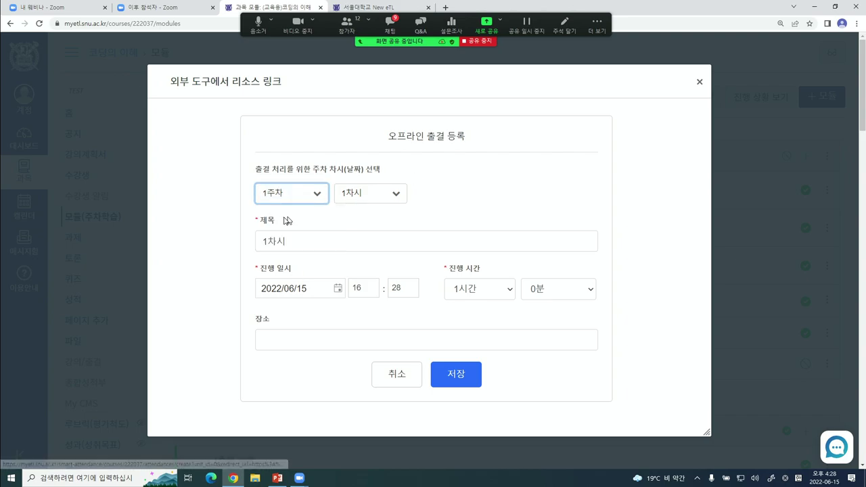
{"action": "left_click", "coordinate": [374, 203]}
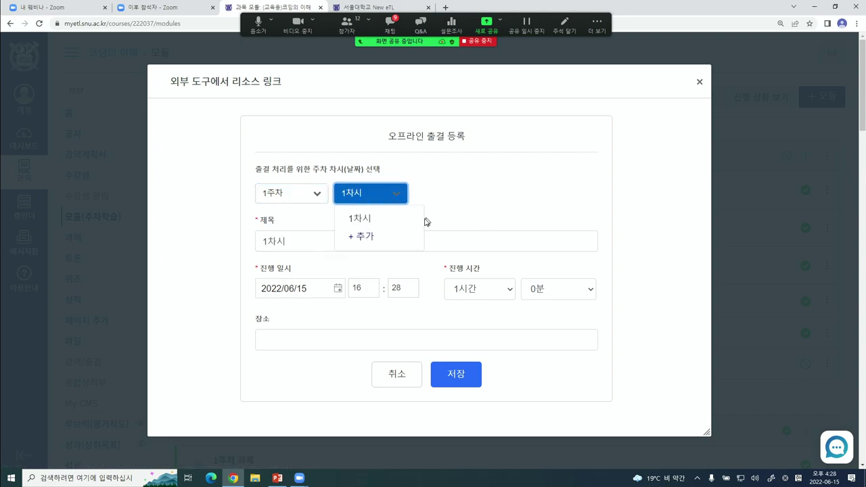
{"action": "left_click", "coordinate": [448, 187]}
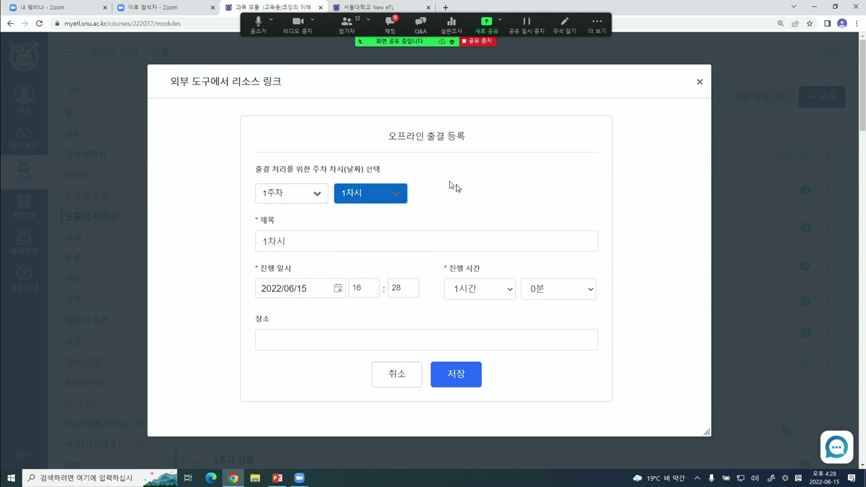
Save the 오프라인 출결 registration titled 1차시 with its preset date and duration, and add the item to the 16주차 module
{"action": "left_click", "coordinate": [295, 341]}
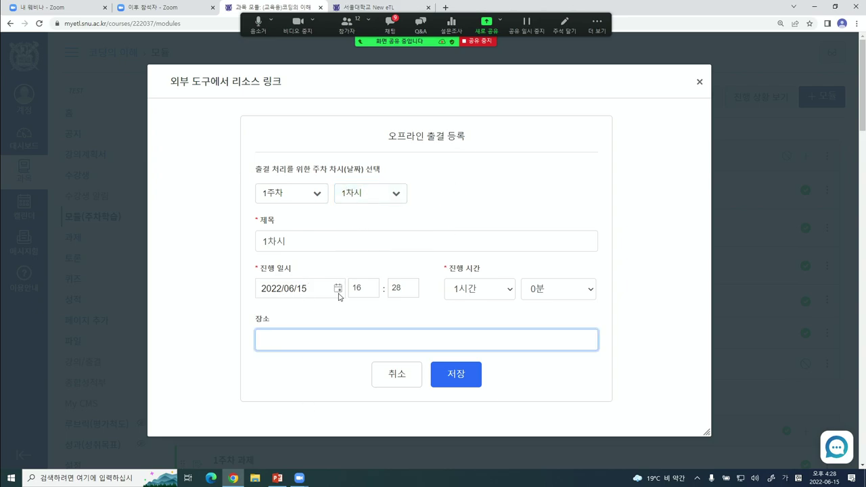
{"action": "left_click", "coordinate": [464, 377]}
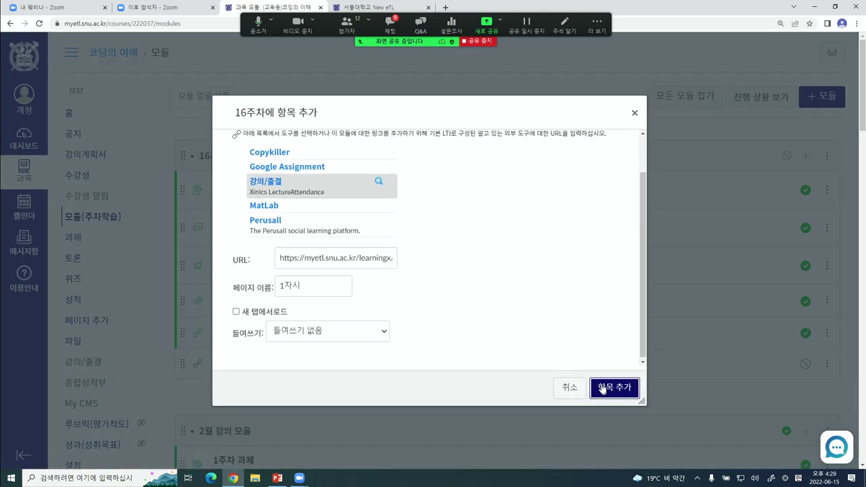
{"action": "left_click", "coordinate": [601, 388]}
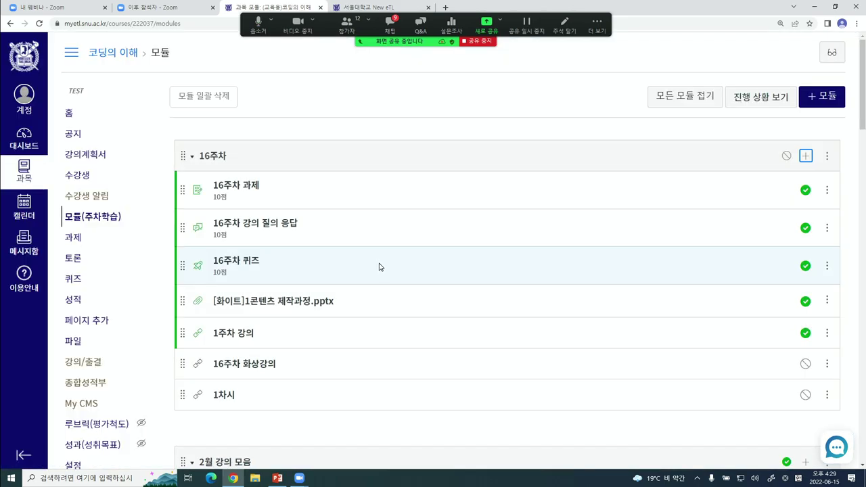
Open the 1차시 item's attendance records from the 16주차 module and start checking the students' attendance
{"action": "scroll", "coordinate": [224, 309], "scroll_direction": "down", "scroll_amount": 1}
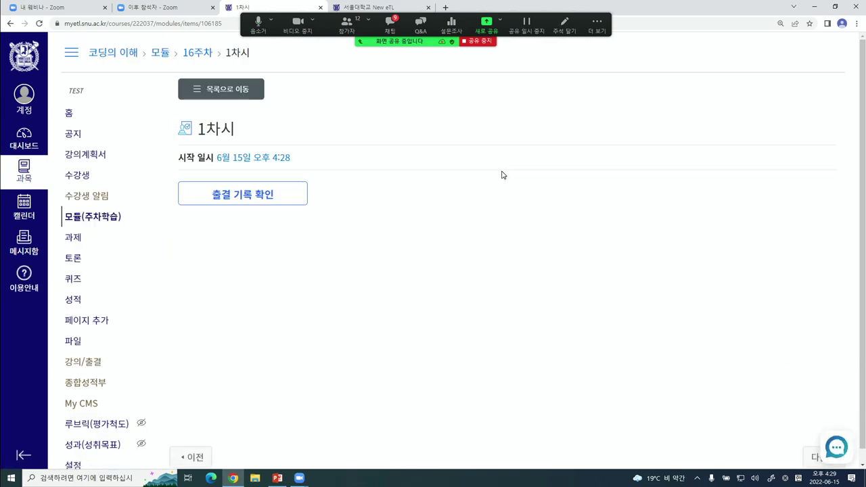
{"action": "left_click", "coordinate": [228, 196]}
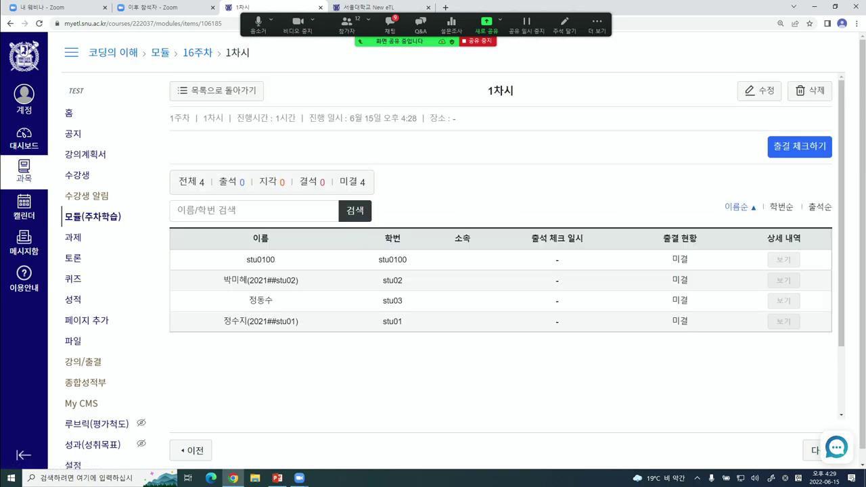
{"action": "left_click", "coordinate": [817, 149]}
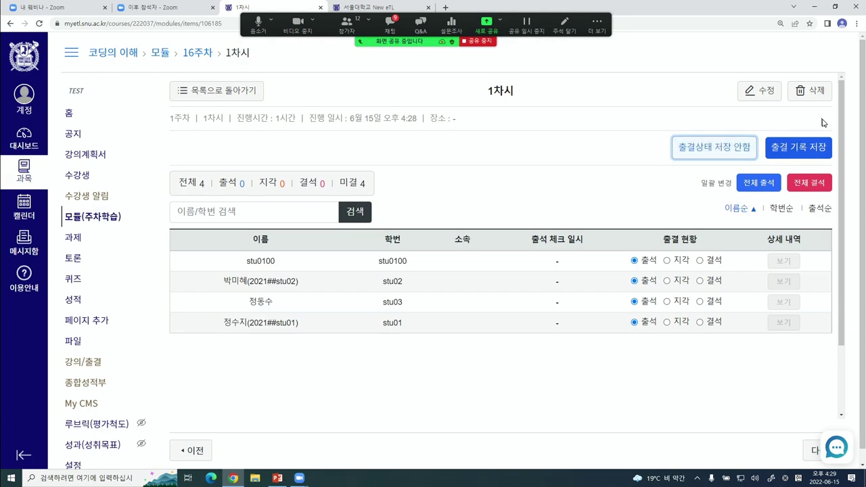
{"action": "left_click", "coordinate": [563, 180]}
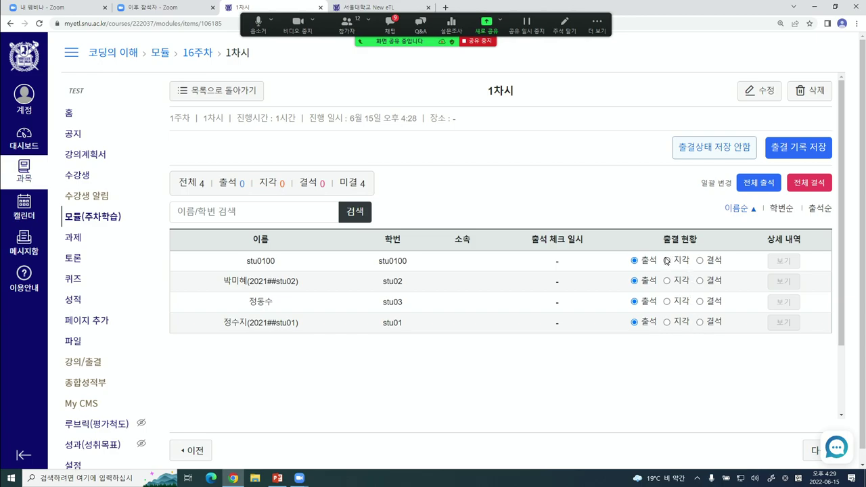
Mark the first student 출석, the second and fourth 지각, and the third 결석, and save the 1차시 attendance records
{"action": "left_click", "coordinate": [759, 183]}
{"action": "left_click", "coordinate": [810, 183]}
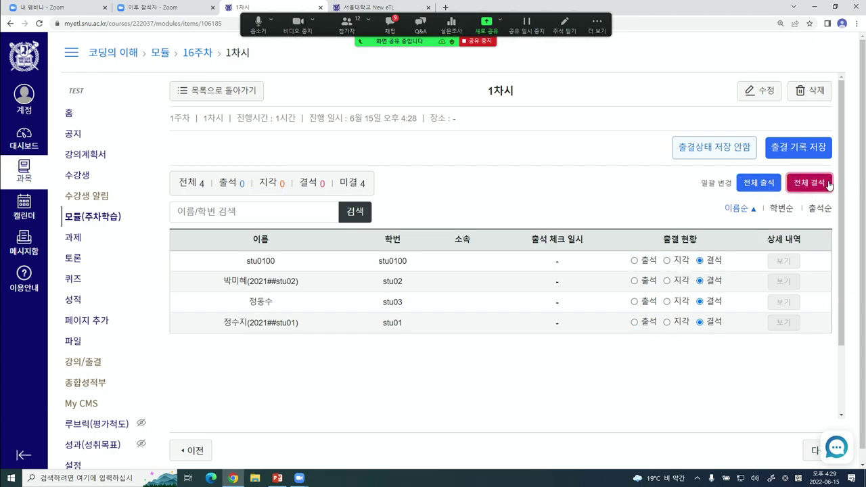
{"action": "left_click", "coordinate": [634, 261]}
{"action": "left_click", "coordinate": [667, 280]}
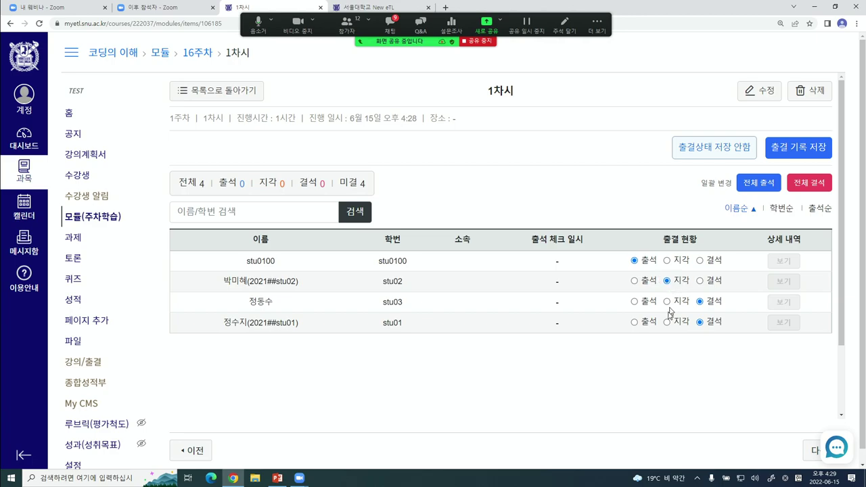
{"action": "left_click", "coordinate": [679, 324]}
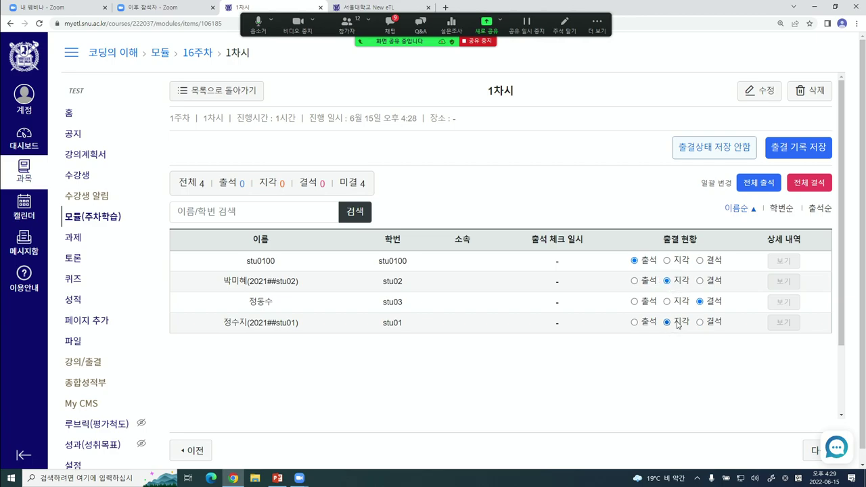
{"action": "left_click", "coordinate": [800, 154]}
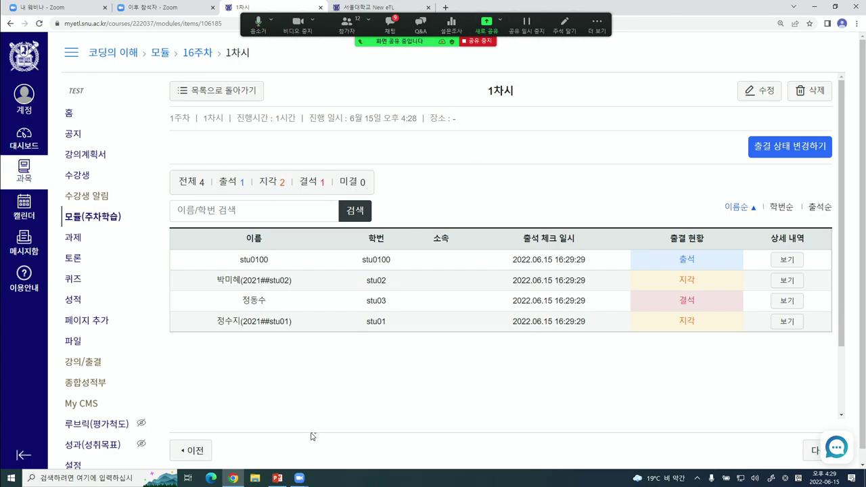
Switch to PowerPoint, present slides 61 and 62 on SpeedGrader versus 성적 grading, and return to the browser
{"action": "left_click", "coordinate": [278, 479]}
{"action": "scroll", "coordinate": [64, 392], "scroll_direction": "down", "scroll_amount": 5}
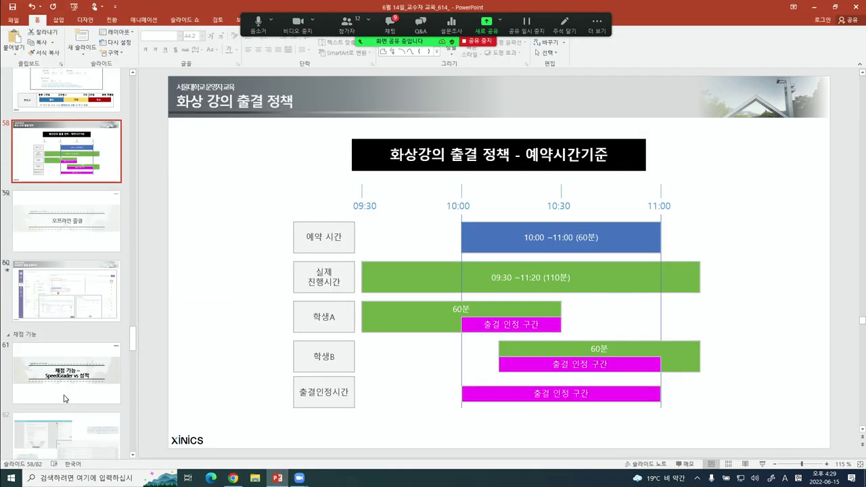
{"action": "scroll", "coordinate": [65, 396], "scroll_direction": "down", "scroll_amount": 1}
{"action": "left_click", "coordinate": [68, 253]}
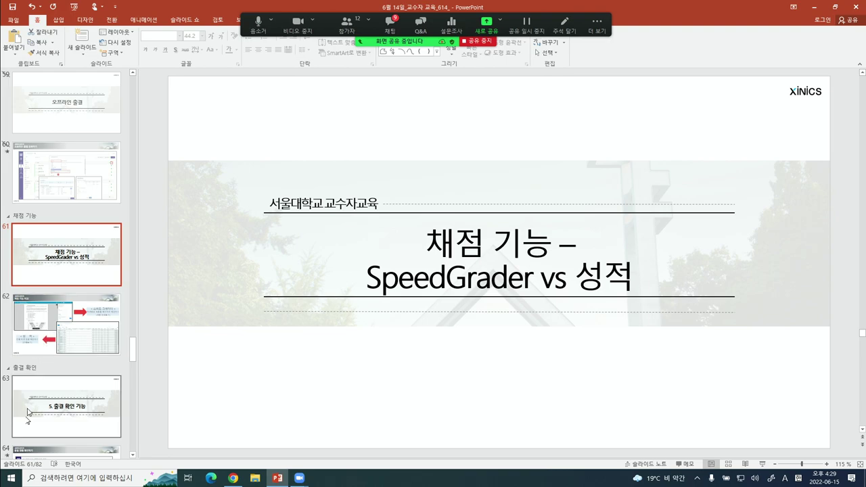
{"action": "key", "text": "shift+F5"}
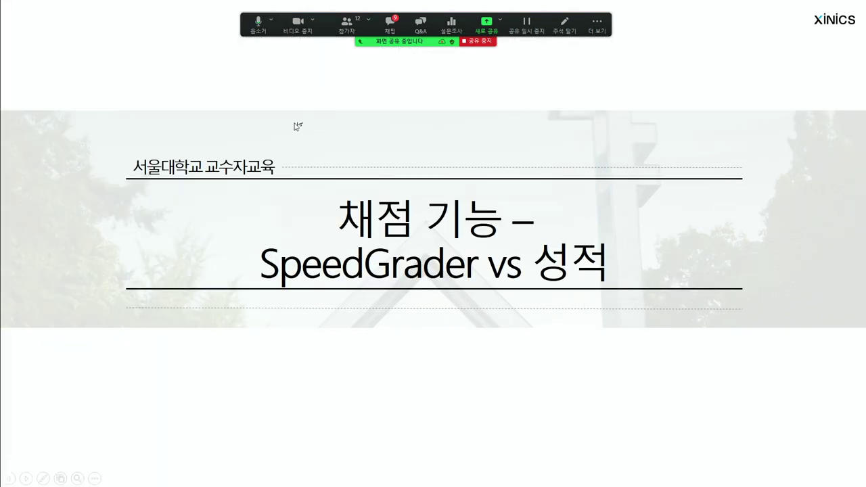
{"action": "left_click", "coordinate": [336, 122]}
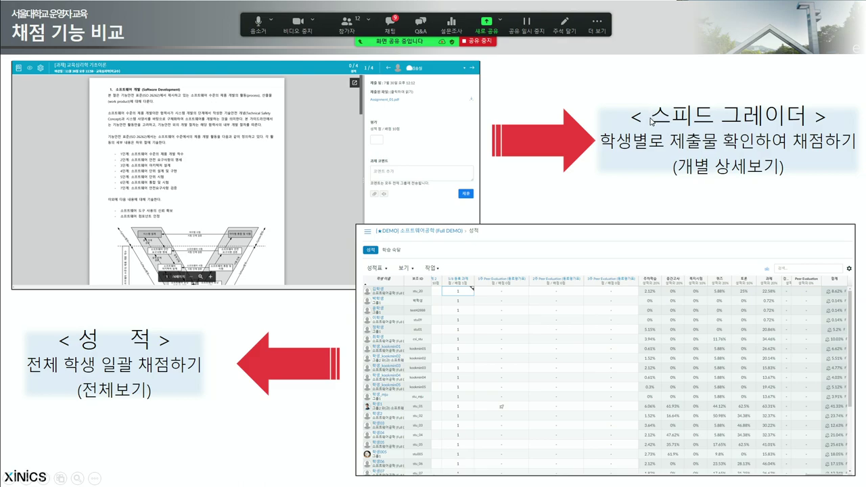
{"action": "key", "text": "Escape"}
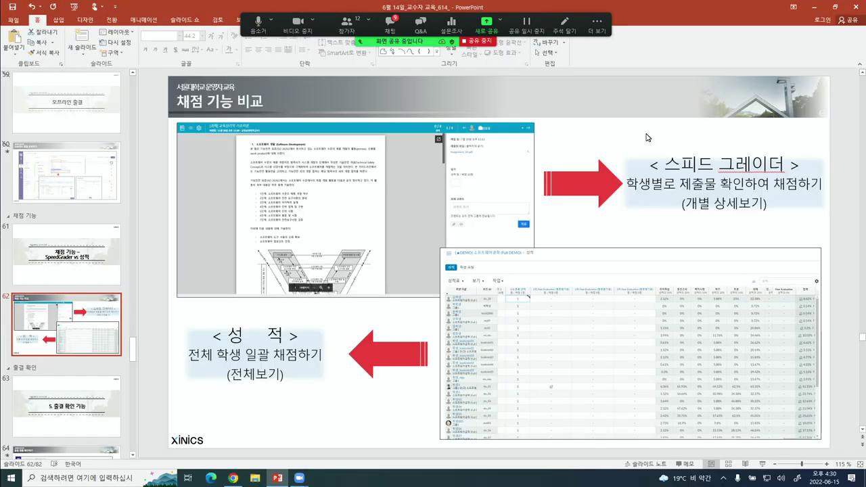
{"action": "left_click", "coordinate": [818, 8]}
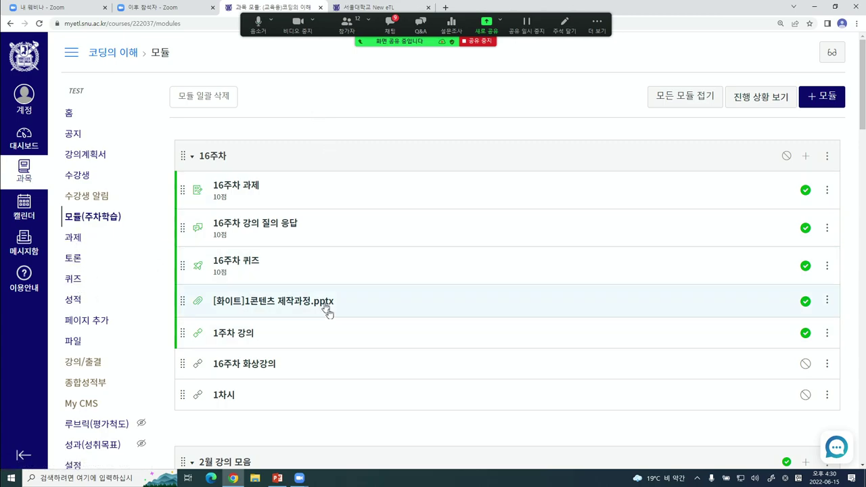
Find the SG/ 중간고사 과제 (채점 필요) assignment in the course's 과제 list and open it
{"action": "scroll", "coordinate": [331, 315], "scroll_direction": "down", "scroll_amount": 7}
{"action": "scroll", "coordinate": [337, 297], "scroll_direction": "up", "scroll_amount": 8}
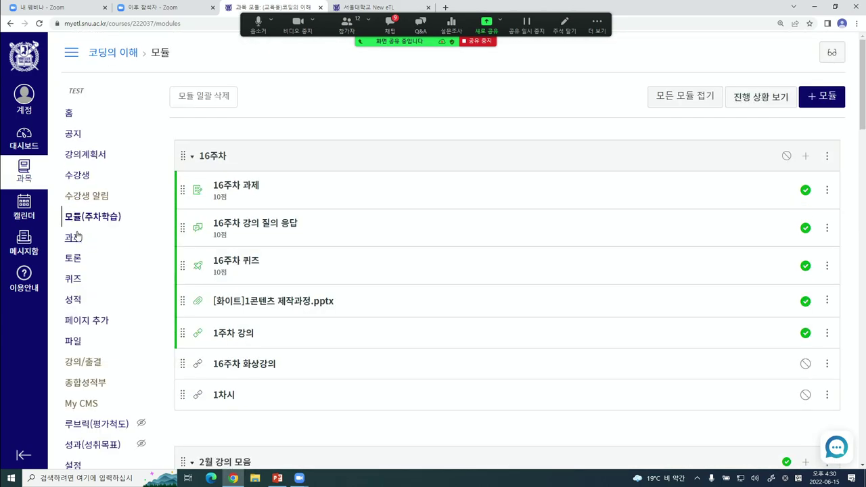
{"action": "left_click", "coordinate": [73, 237]}
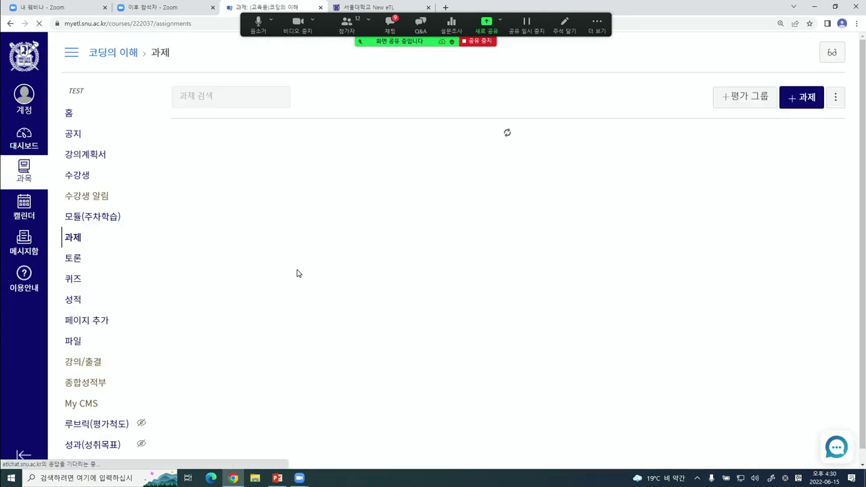
{"action": "scroll", "coordinate": [302, 268], "scroll_direction": "down", "scroll_amount": 10}
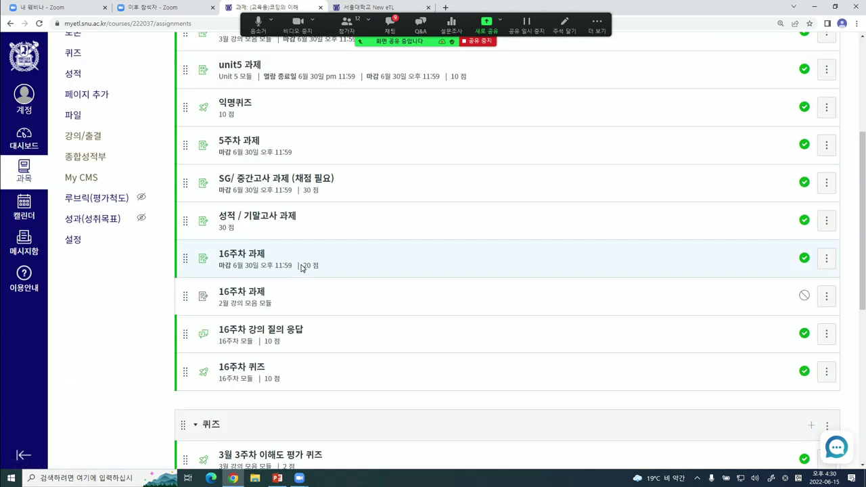
{"action": "scroll", "coordinate": [271, 368], "scroll_direction": "up", "scroll_amount": 7}
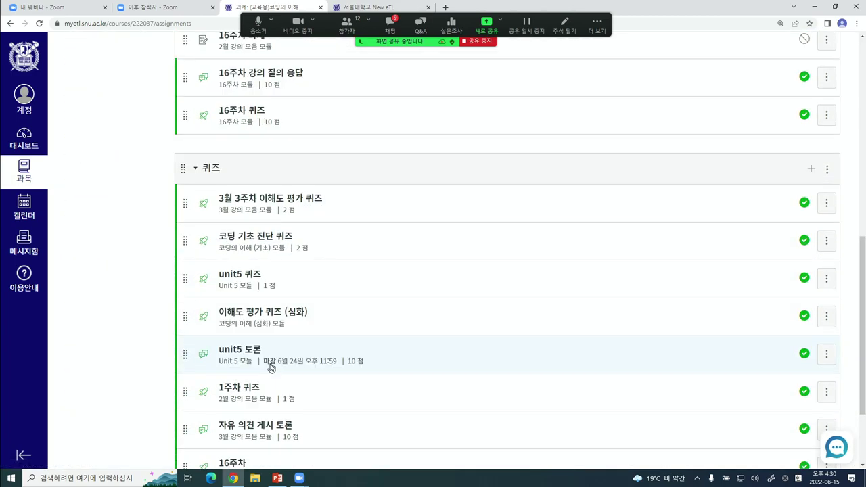
{"action": "left_click", "coordinate": [255, 315]}
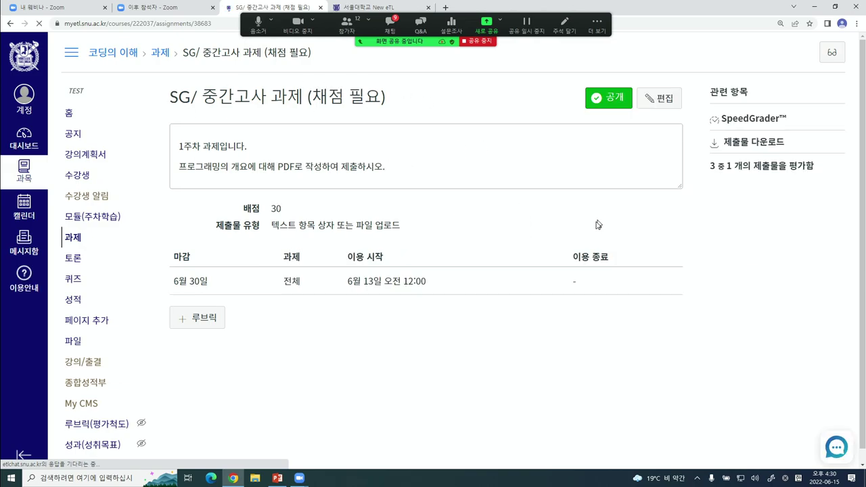
Launch SpeedGrader for the SG/ 중간고사 과제 assignment and show the second student's submission
{"action": "left_click", "coordinate": [745, 120]}
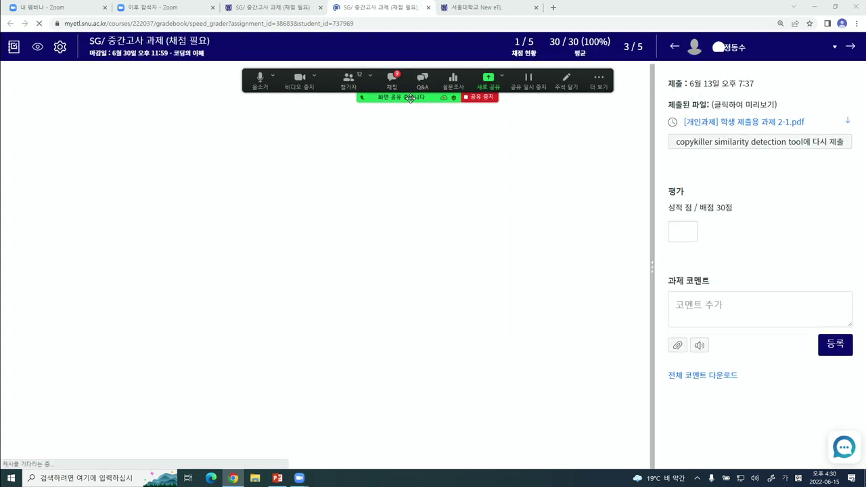
{"action": "mouse_move", "coordinate": [410, 98]}
{"action": "left_mouse_down"}
{"action": "mouse_move", "coordinate": [389, 131]}
{"action": "mouse_move", "coordinate": [400, 112]}
{"action": "left_mouse_up"}
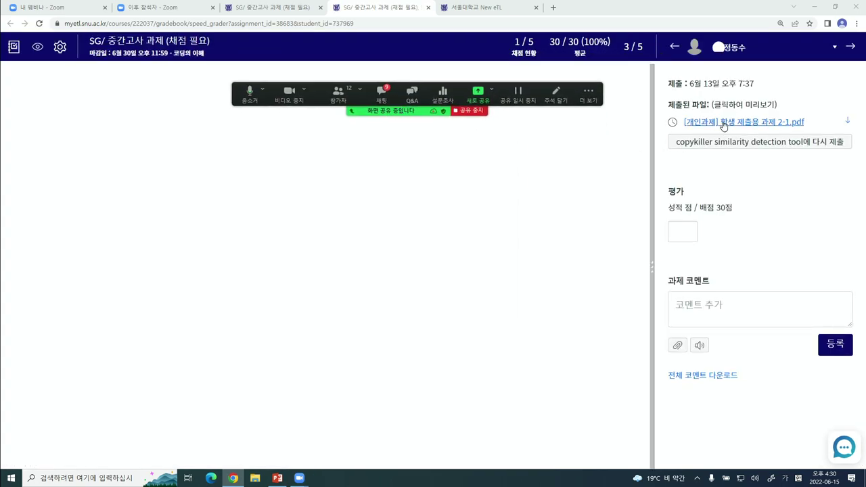
{"action": "left_click", "coordinate": [697, 122]}
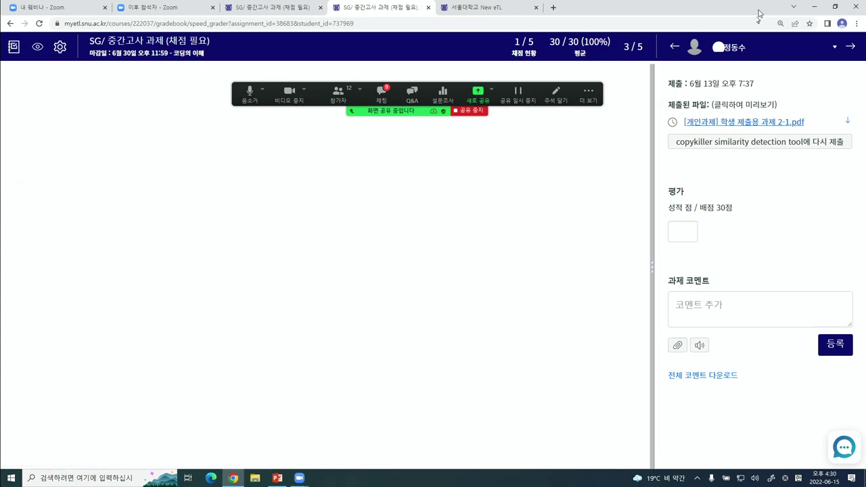
{"action": "left_click", "coordinate": [749, 48]}
{"action": "left_click", "coordinate": [765, 103]}
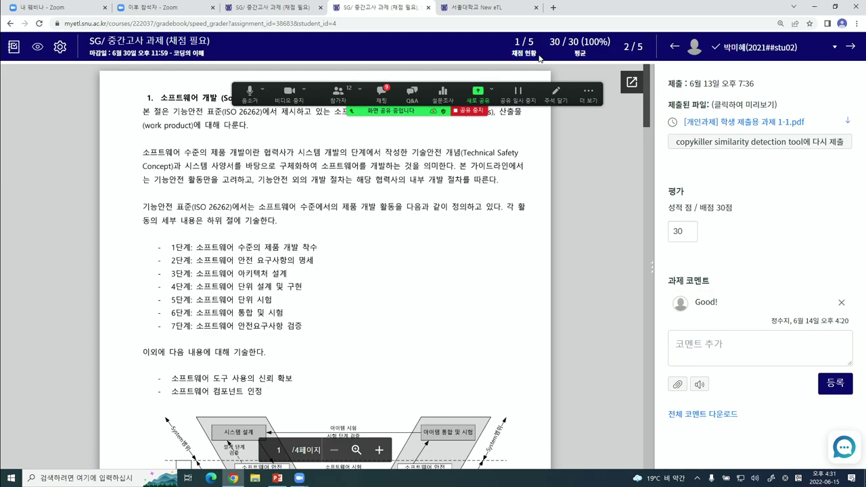
Examine the 채점 현황 and 평균 figures, the student list with its grading marks, and the full submitted PDF in SpeedGrader
{"action": "left_click_drag", "start_coordinate": [543, 58], "coordinate": [510, 58]}
{"action": "left_click_drag", "start_coordinate": [590, 54], "coordinate": [581, 53]}
{"action": "left_click", "coordinate": [430, 111]}
{"action": "left_click_drag", "start_coordinate": [431, 110], "coordinate": [408, 77]}
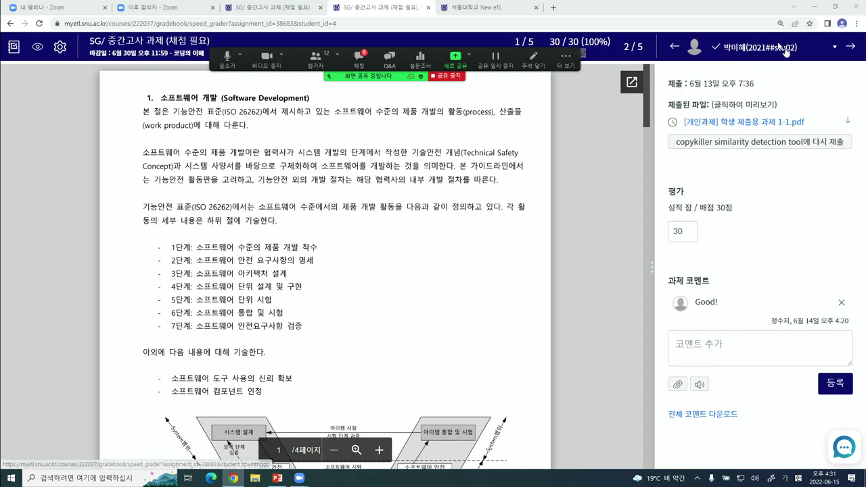
{"action": "left_click", "coordinate": [836, 51]}
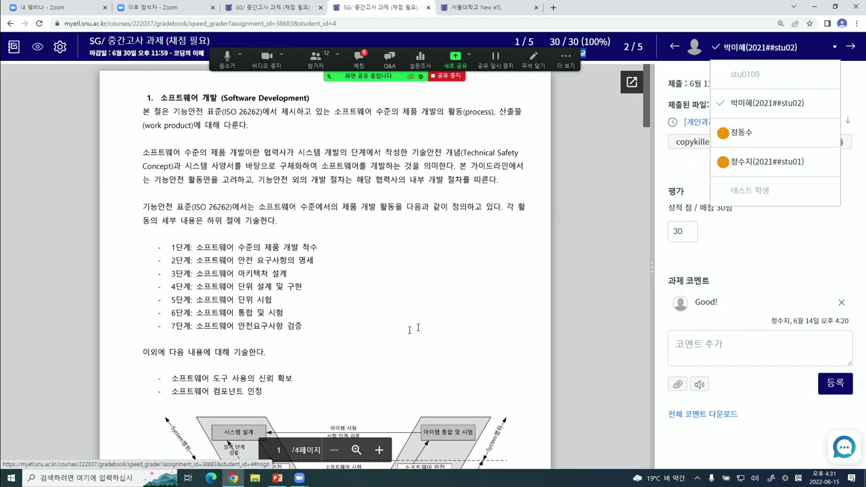
{"action": "left_click", "coordinate": [833, 48]}
{"action": "scroll", "coordinate": [313, 285], "scroll_direction": "down", "scroll_amount": 20}
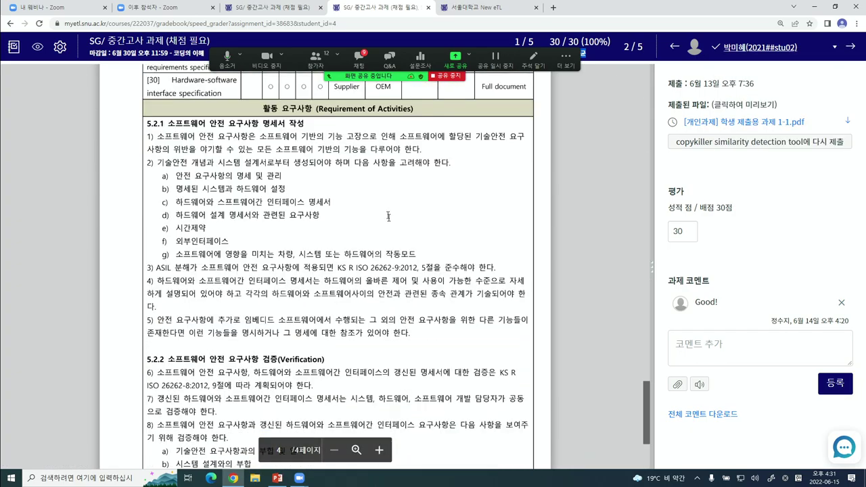
{"action": "scroll", "coordinate": [303, 311], "scroll_direction": "up", "scroll_amount": 15}
{"action": "scroll", "coordinate": [374, 303], "scroll_direction": "up", "scroll_amount": 10}
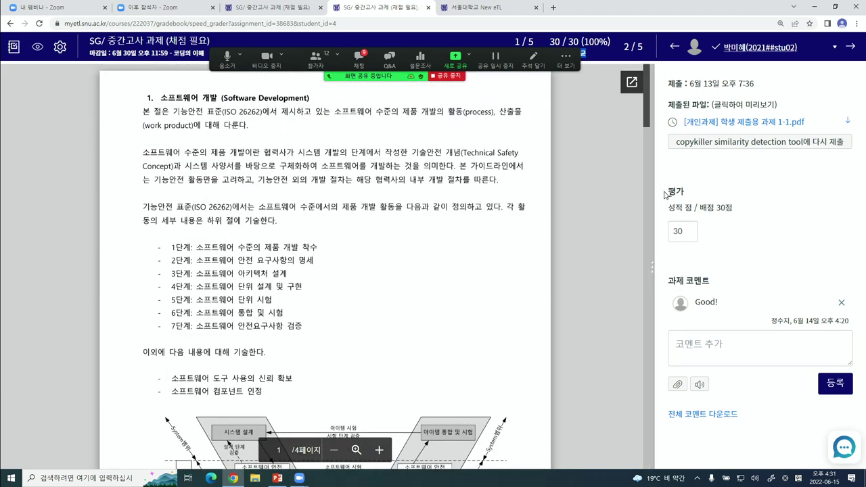
Set the second student's grade for the SG/ 중간고사 과제 submission to 100
{"action": "left_click", "coordinate": [697, 232]}
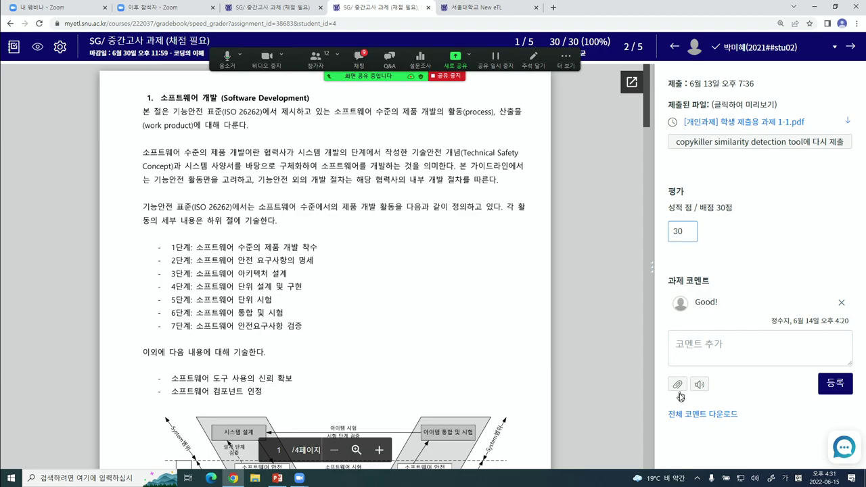
{"action": "key", "text": "BackSpace"}
{"action": "key", "text": "BackSpace"}
{"action": "type", "text": "100"}
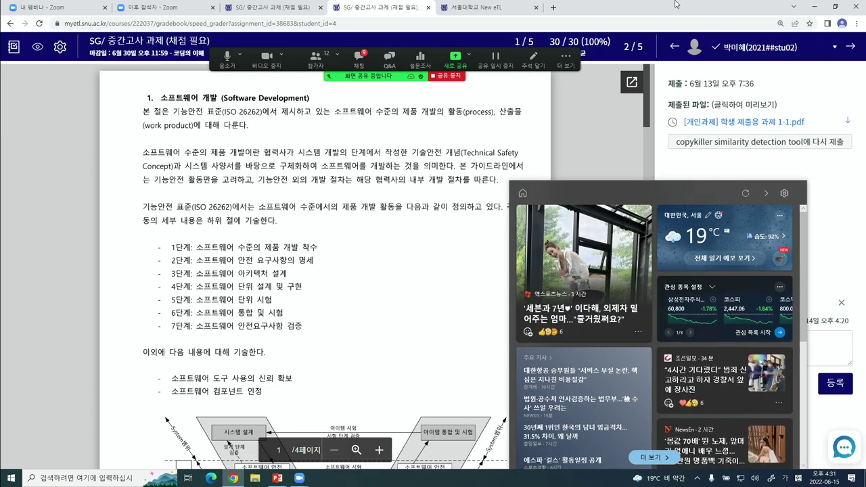
Move on to the third student's submission and give it a grade of 10
{"action": "left_click", "coordinate": [851, 49]}
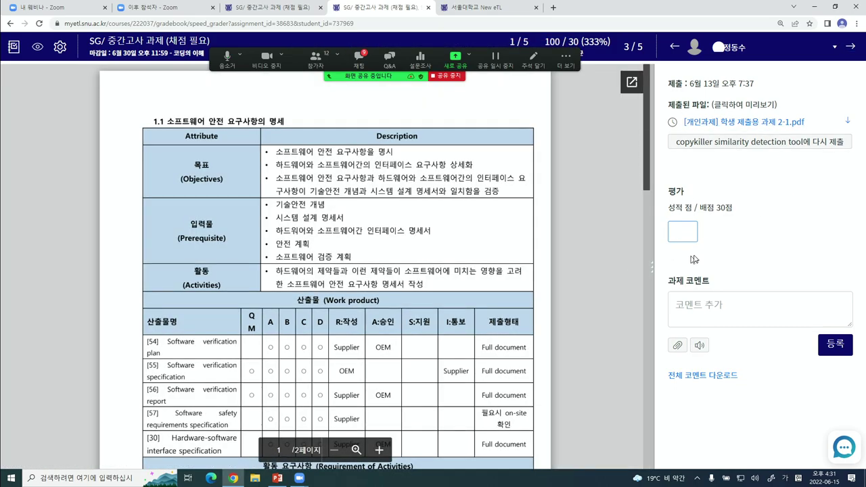
{"action": "left_click", "coordinate": [688, 235]}
{"action": "type", "text": "10"}
Post the assignment comment "good" on the third student's submission in SpeedGrader
{"action": "left_click_drag", "start_coordinate": [675, 281], "coordinate": [710, 282]}
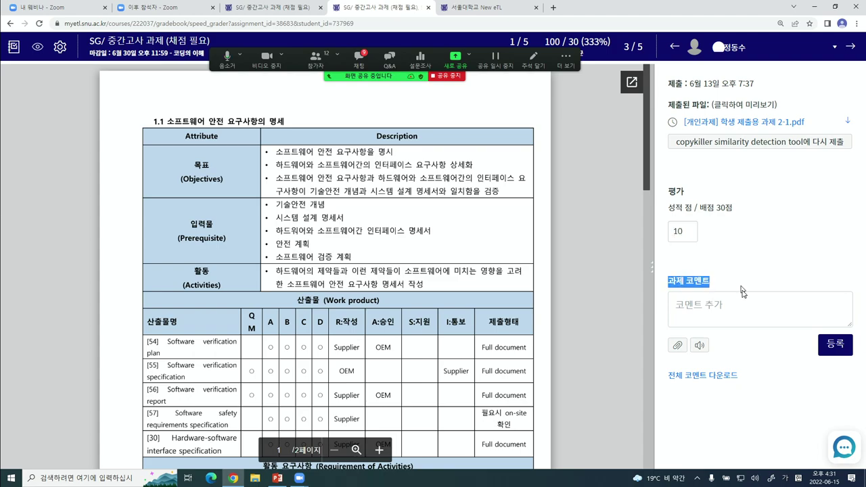
{"action": "left_click", "coordinate": [725, 312]}
{"action": "type", "text": "조"}
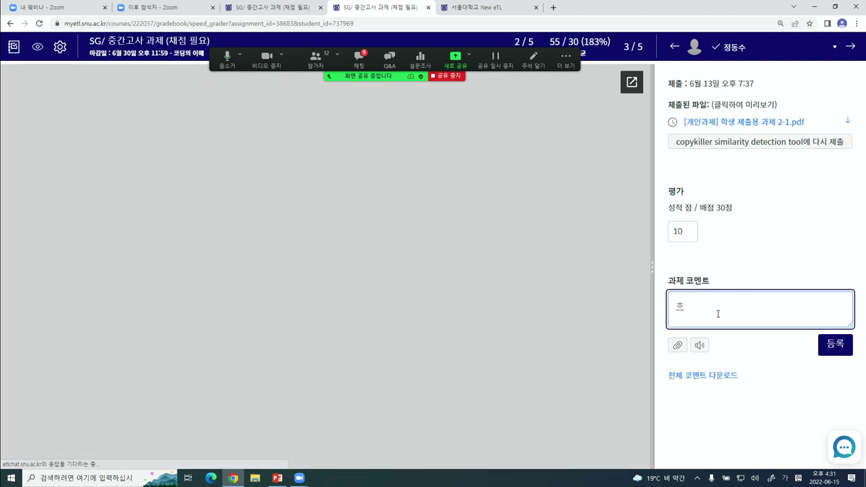
{"action": "key", "text": "BackSpace"}
{"action": "type", "text": "ㅂ"}
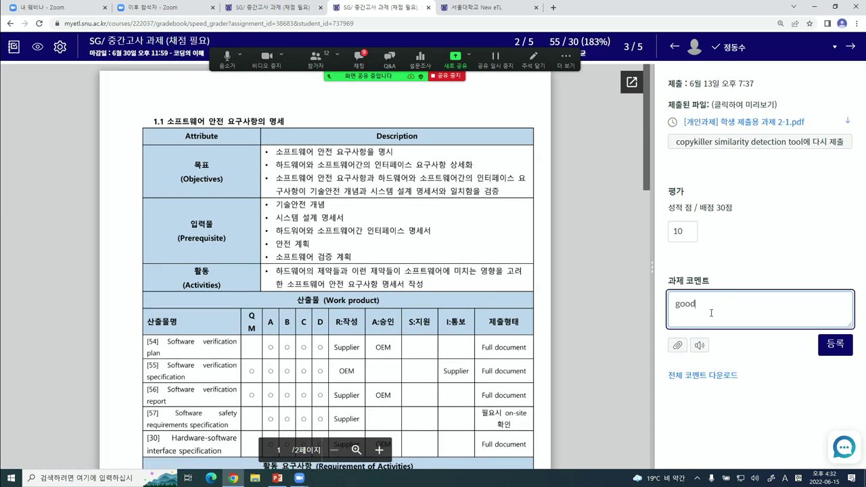
{"action": "left_click", "coordinate": [829, 343]}
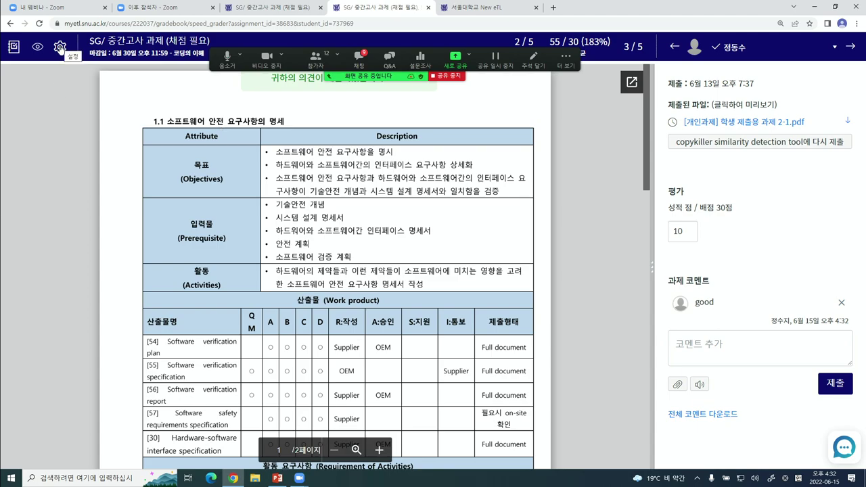
Review the student list, set SpeedGrader's 학생 목록 정렬 option to 제출물 상태로 (평가 필요, 제출 안 됨 등), and save the settings
{"action": "left_click", "coordinate": [807, 58]}
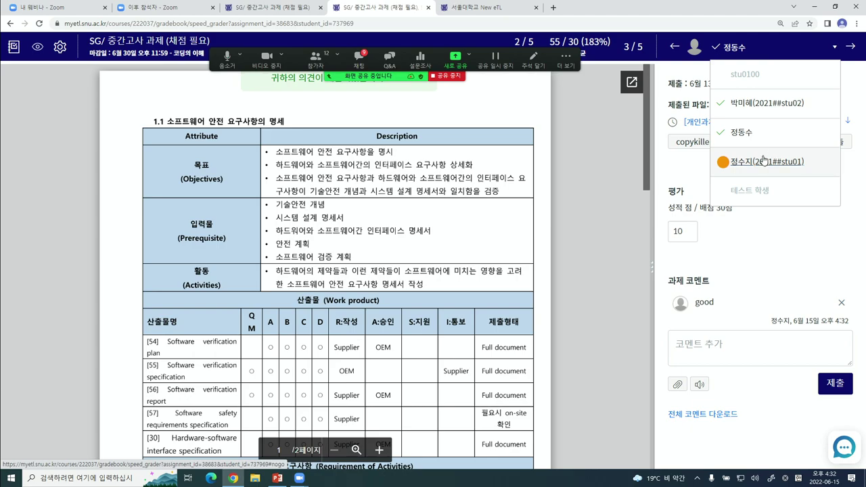
{"action": "left_click", "coordinate": [60, 47]}
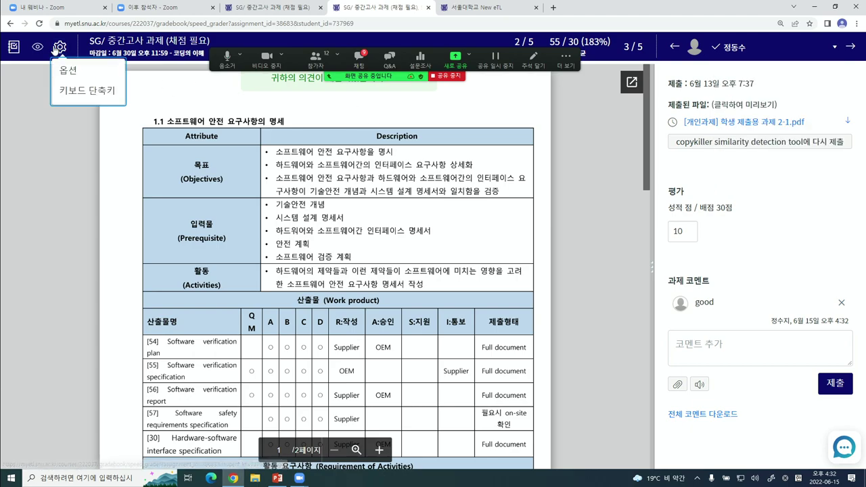
{"action": "left_click", "coordinate": [81, 77]}
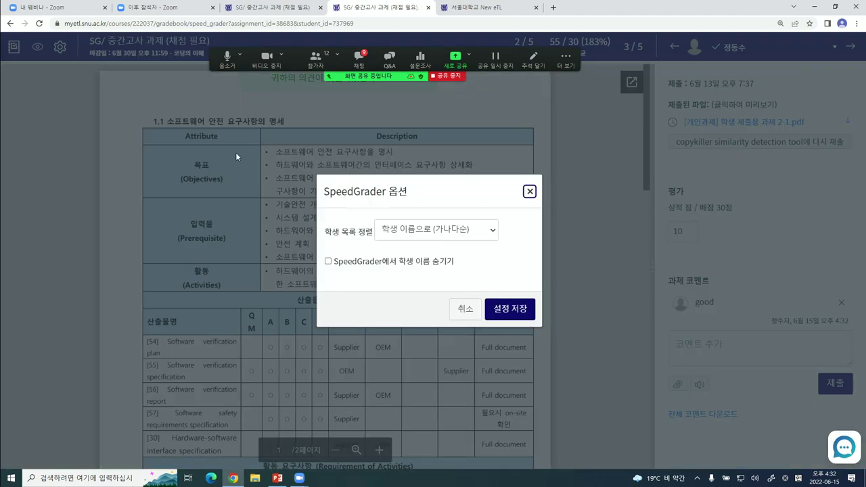
{"action": "left_click_drag", "start_coordinate": [332, 235], "coordinate": [371, 245]}
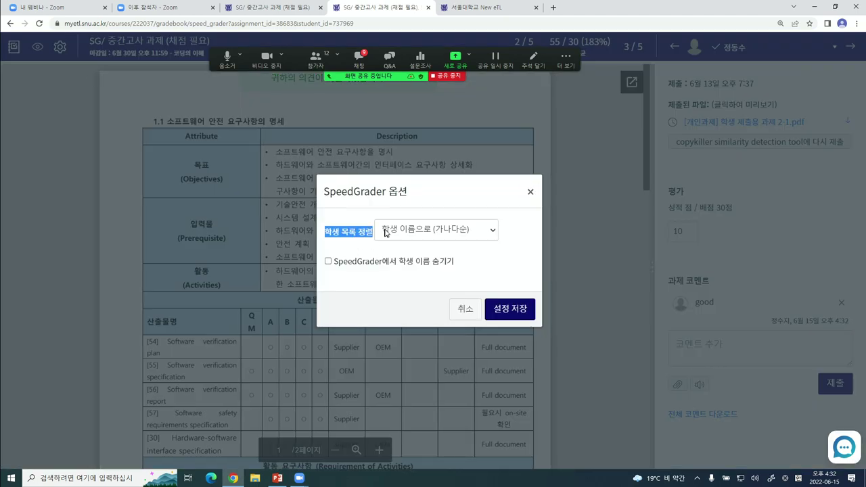
{"action": "left_click", "coordinate": [408, 231]}
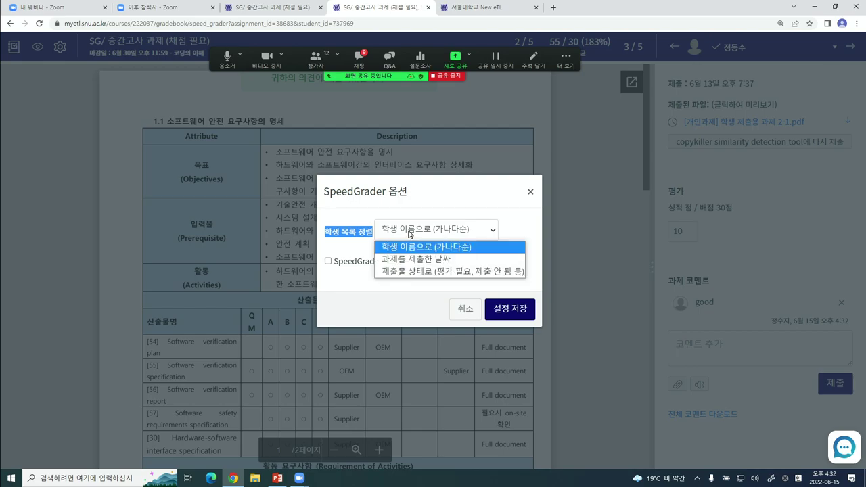
{"action": "left_click", "coordinate": [402, 272]}
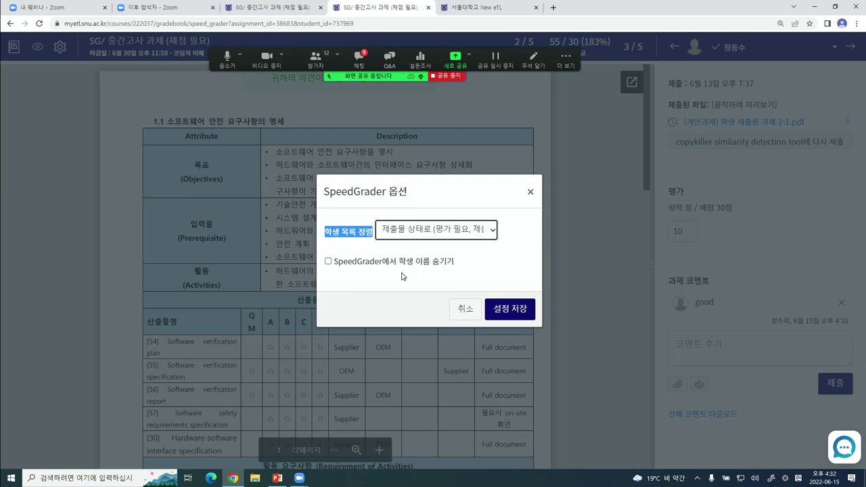
{"action": "left_click", "coordinate": [513, 309]}
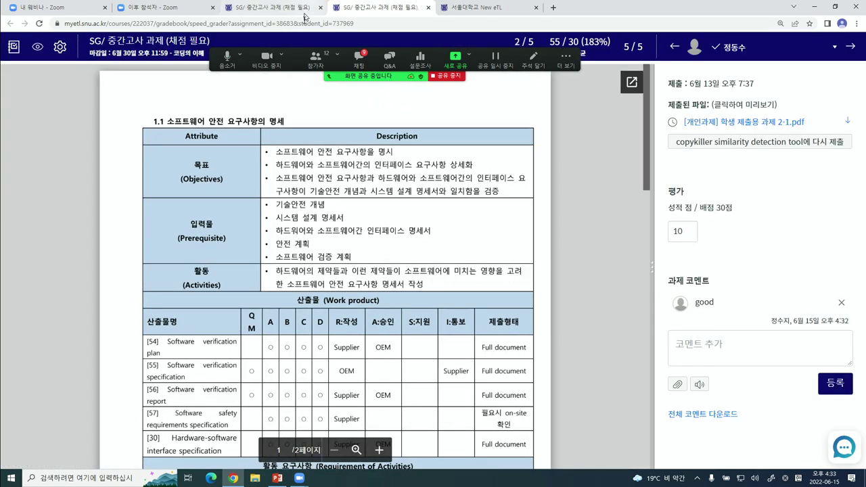
Close SpeedGrader and enter a score of 10 for the second student's 이해도 평가 과제 in the course's 성적 gradebook
{"action": "left_click", "coordinate": [428, 8]}
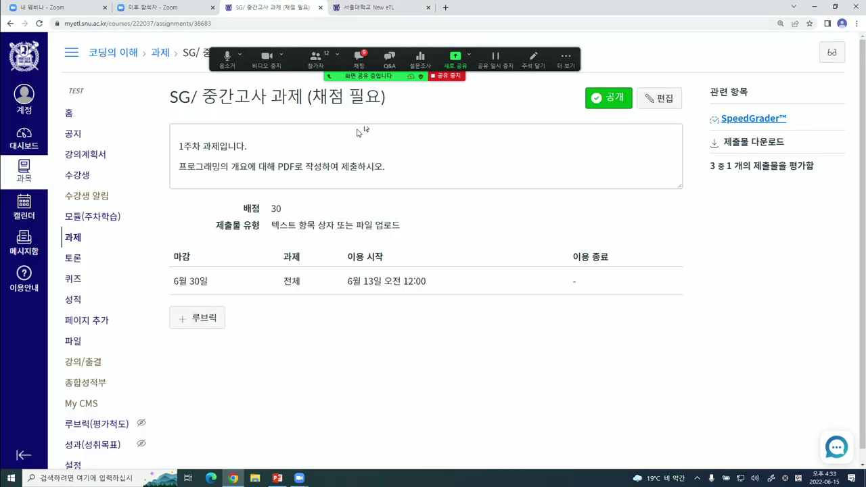
{"action": "left_click", "coordinate": [78, 299]}
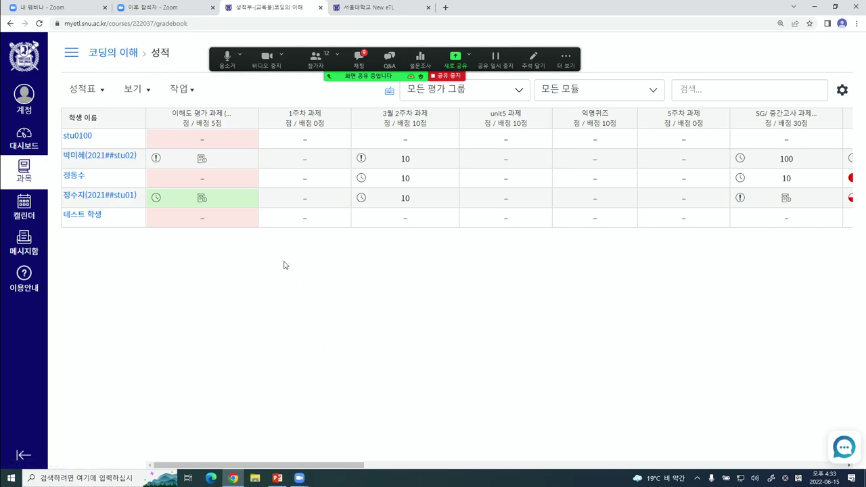
{"action": "left_click", "coordinate": [219, 161]}
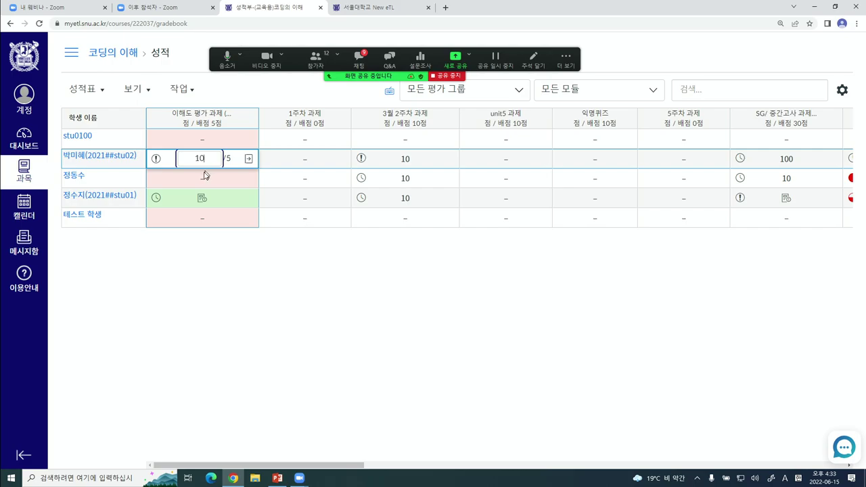
{"action": "left_click", "coordinate": [205, 175]}
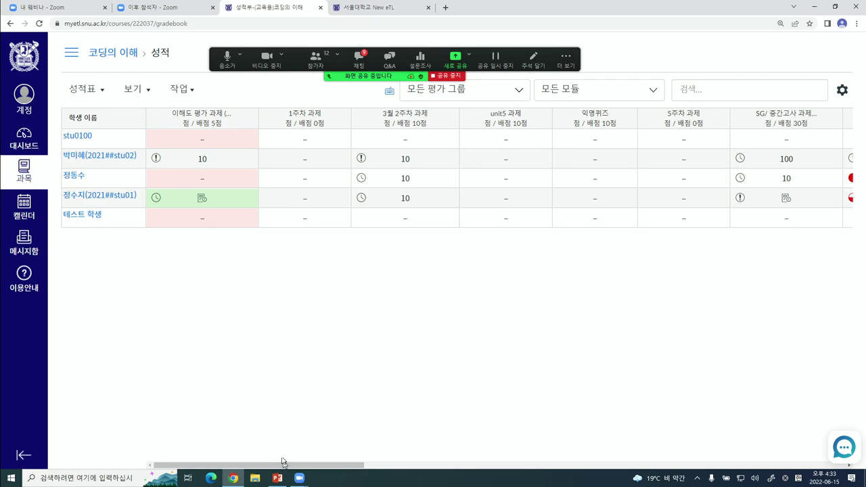
Switch to PowerPoint and start the slide show from slide 63, "5. 출결 확인 기능"
{"action": "left_click", "coordinate": [277, 479]}
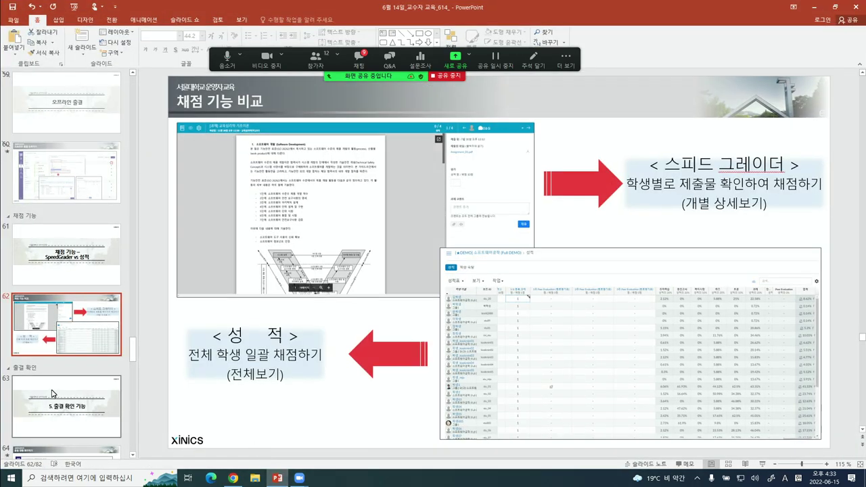
{"action": "scroll", "coordinate": [71, 309], "scroll_direction": "down", "scroll_amount": 2}
{"action": "left_click", "coordinate": [71, 309]}
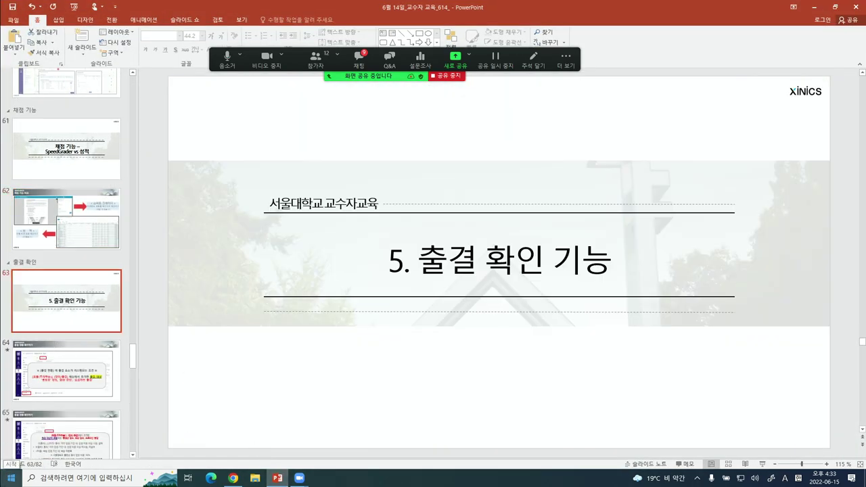
{"action": "key", "text": "shift+F5"}
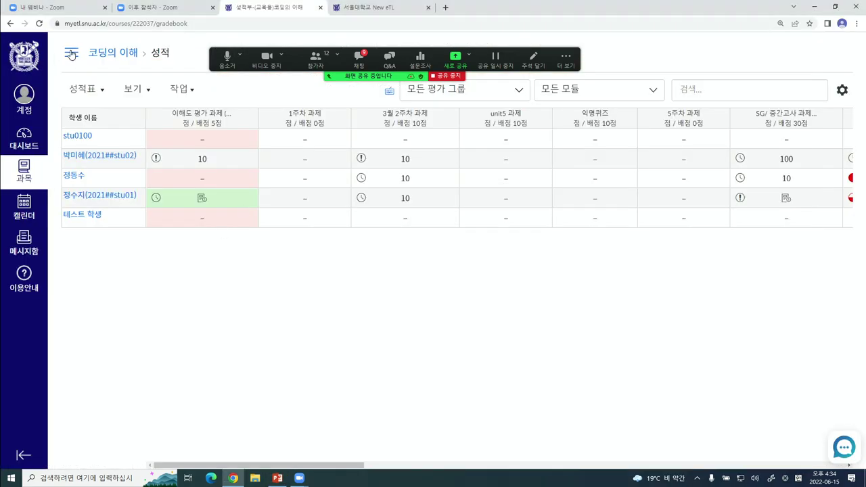
Back in SNU eTL, open the 출결 현황 page of 강의/출결 and compare its 차시별 출결 합산 and 학습요소별 보기 views
{"action": "left_click", "coordinate": [71, 53]}
{"action": "left_click", "coordinate": [88, 364]}
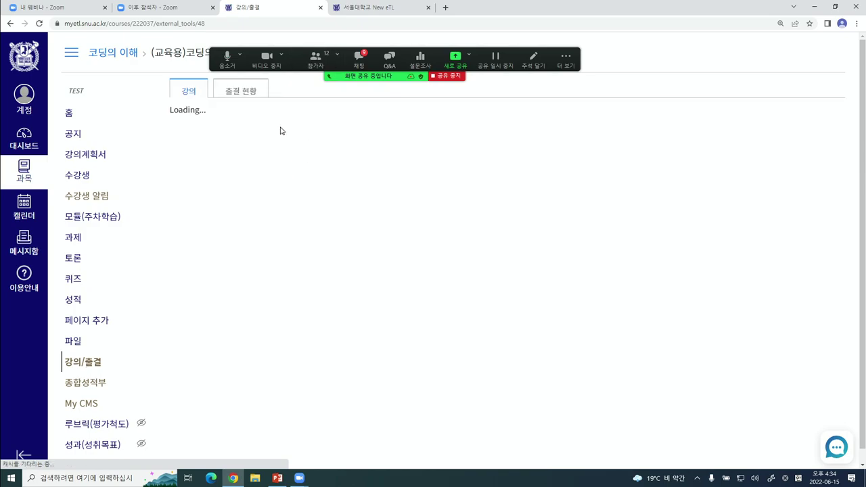
{"action": "left_click", "coordinate": [250, 95]}
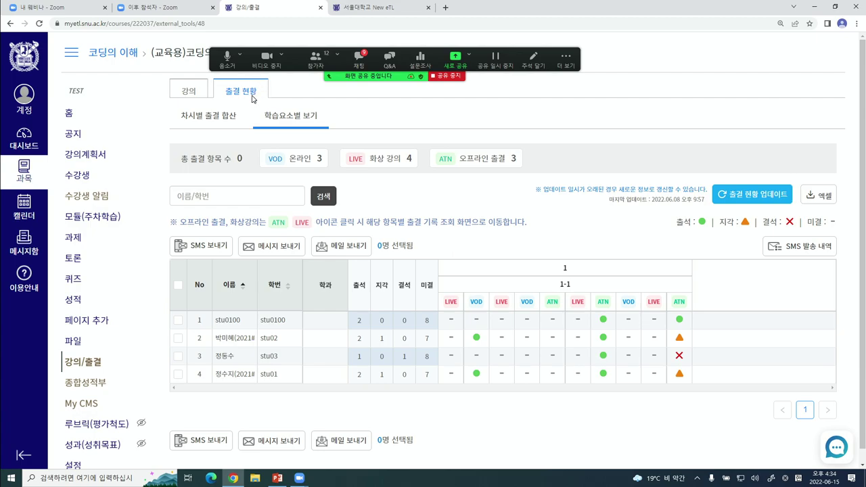
{"action": "left_click", "coordinate": [214, 116]}
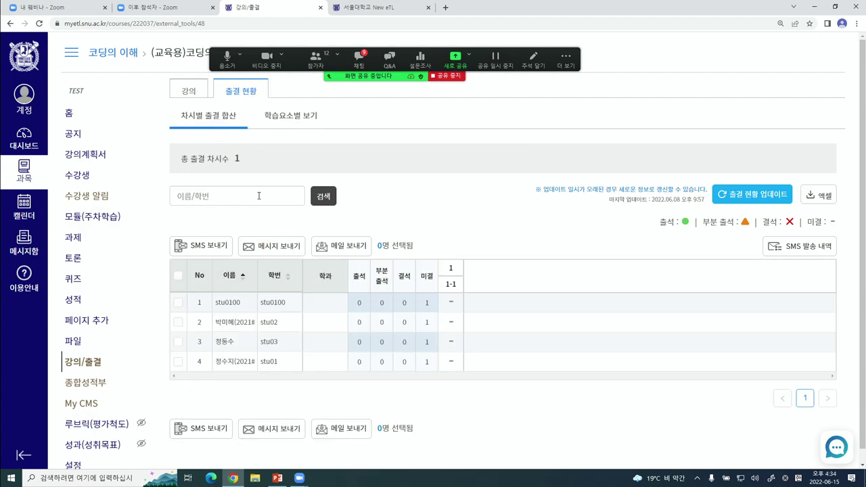
{"action": "left_click", "coordinate": [302, 119]}
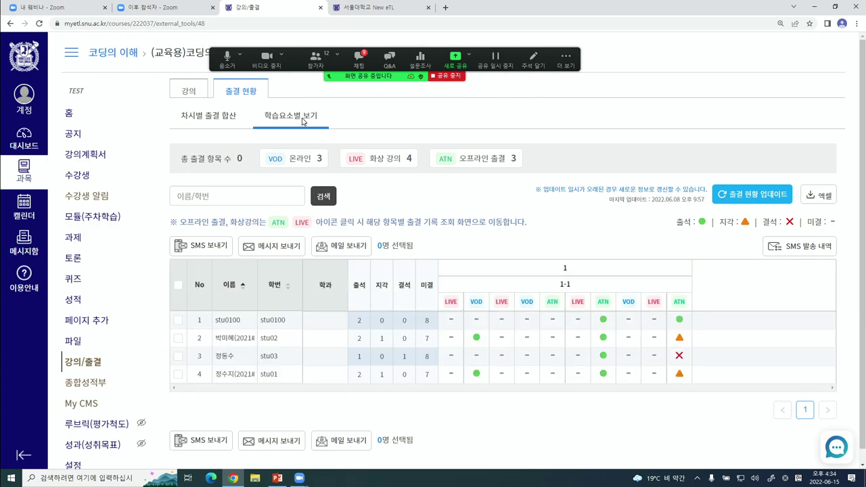
{"action": "left_click", "coordinate": [228, 118]}
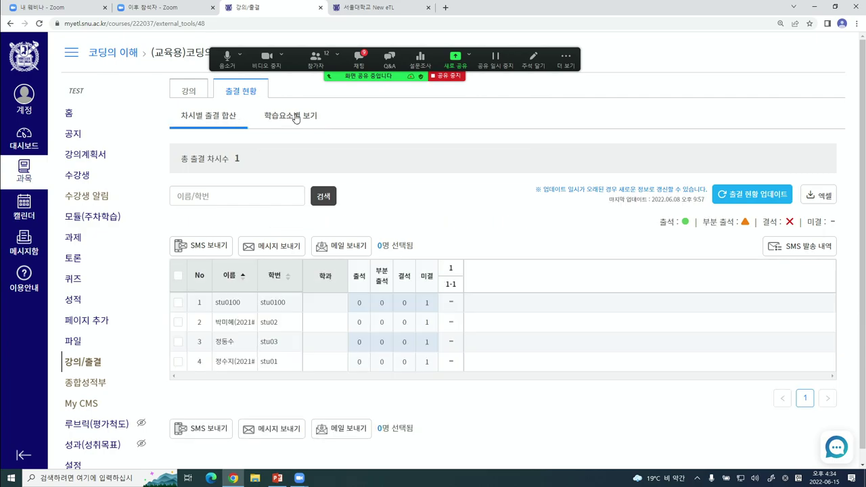
{"action": "left_click", "coordinate": [294, 119]}
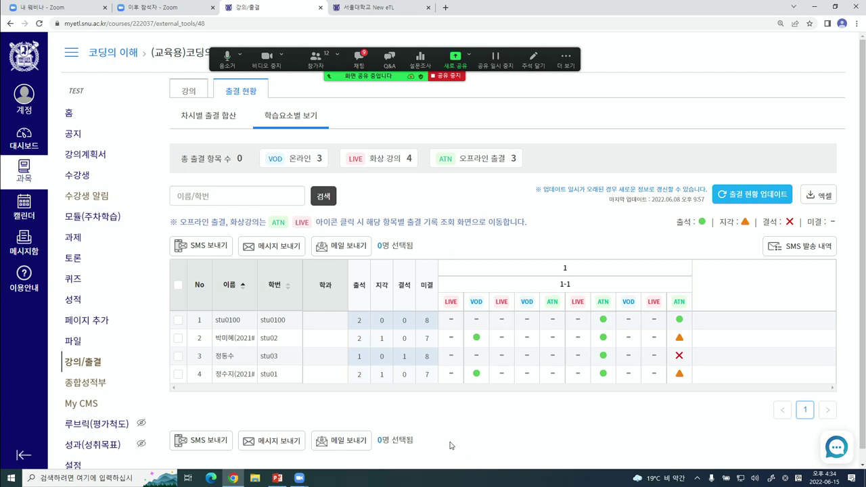
Return to PowerPoint and present slide 64, "출결 현황 확인하기", as a slide show
{"action": "left_click", "coordinate": [277, 478]}
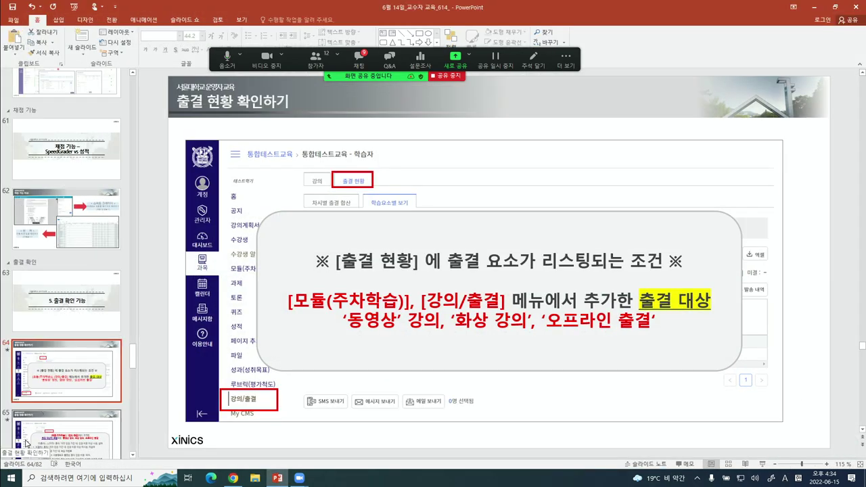
{"action": "key", "text": "shift+F5"}
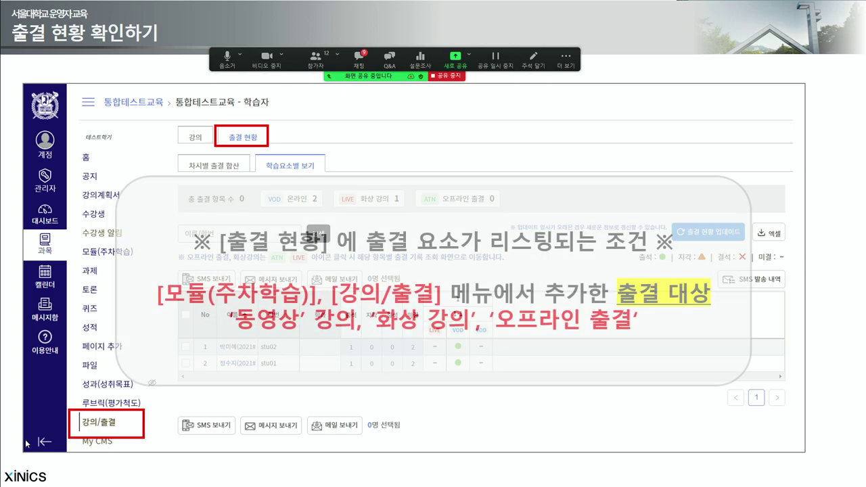